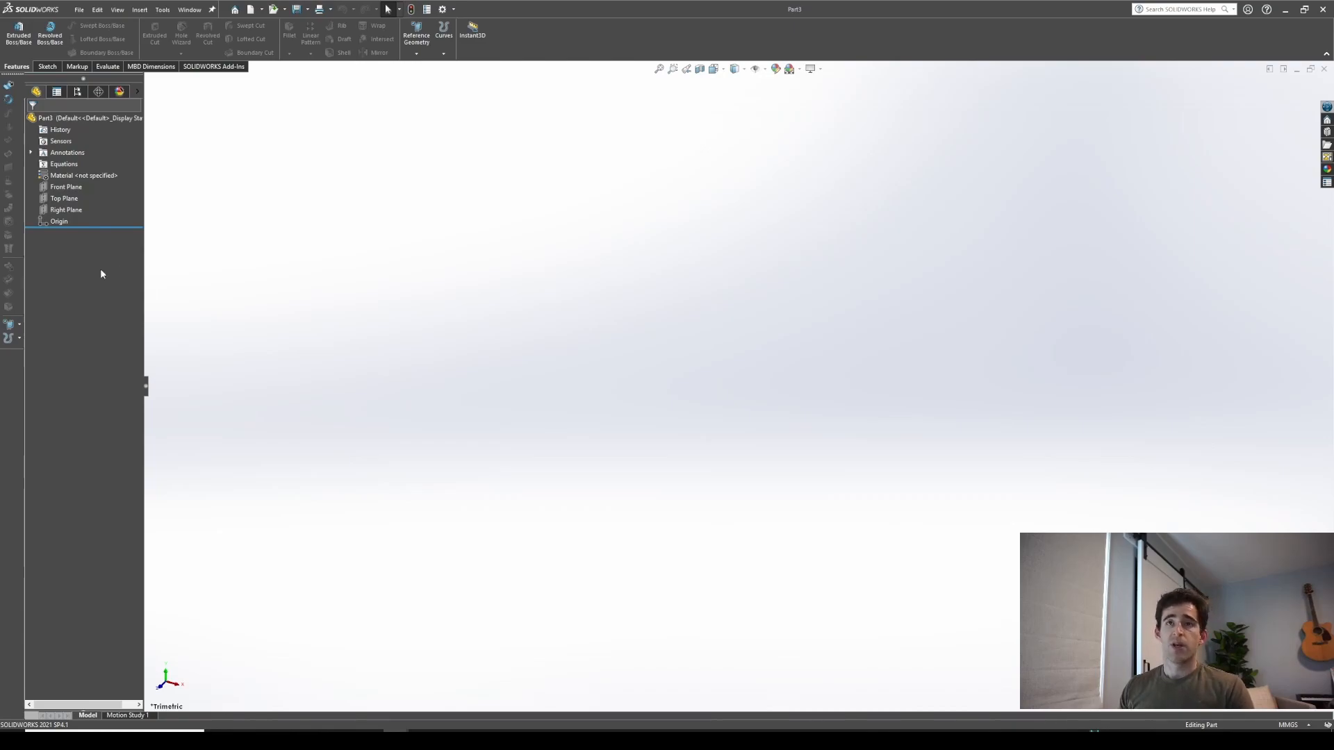
Start a sketch on the Front Plane and draw a circle centred on the origin
{"action": "left_click", "coordinate": [66, 187]}
{"action": "key", "text": "ctrl+8"}
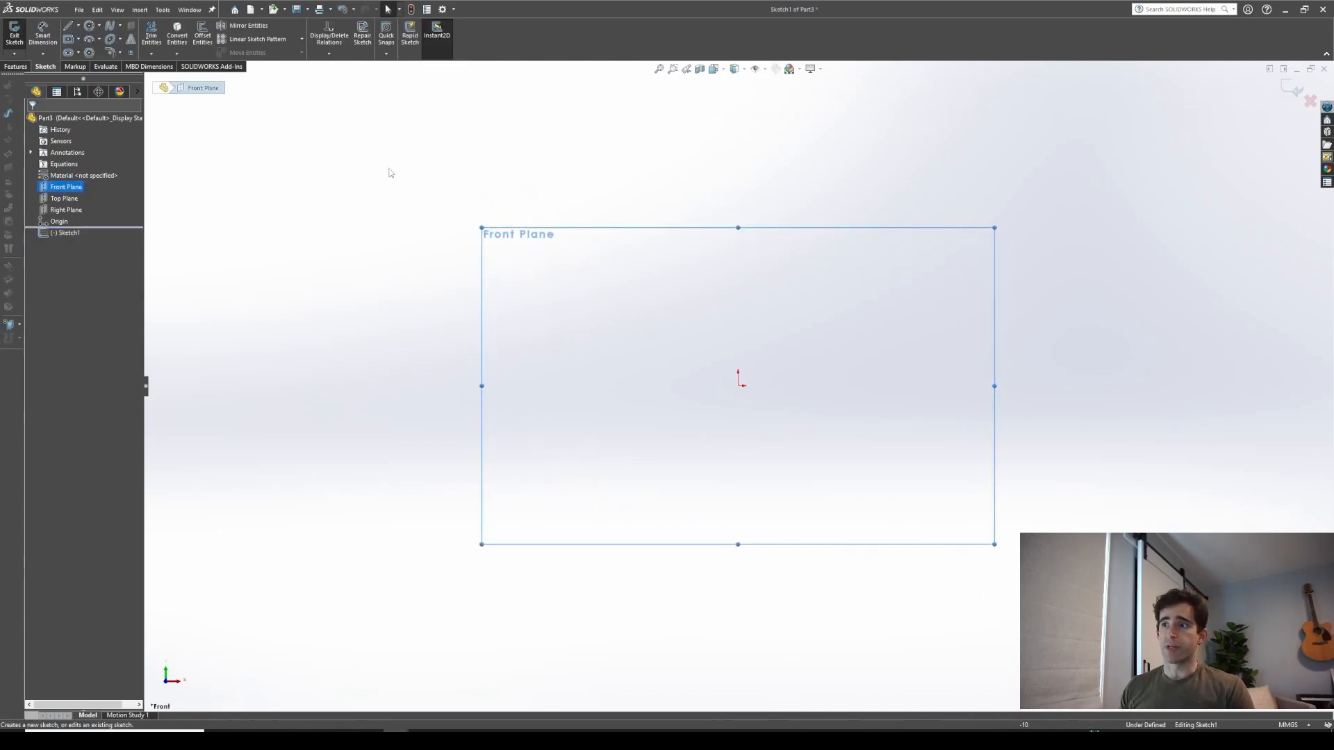
{"action": "left_click", "coordinate": [90, 27]}
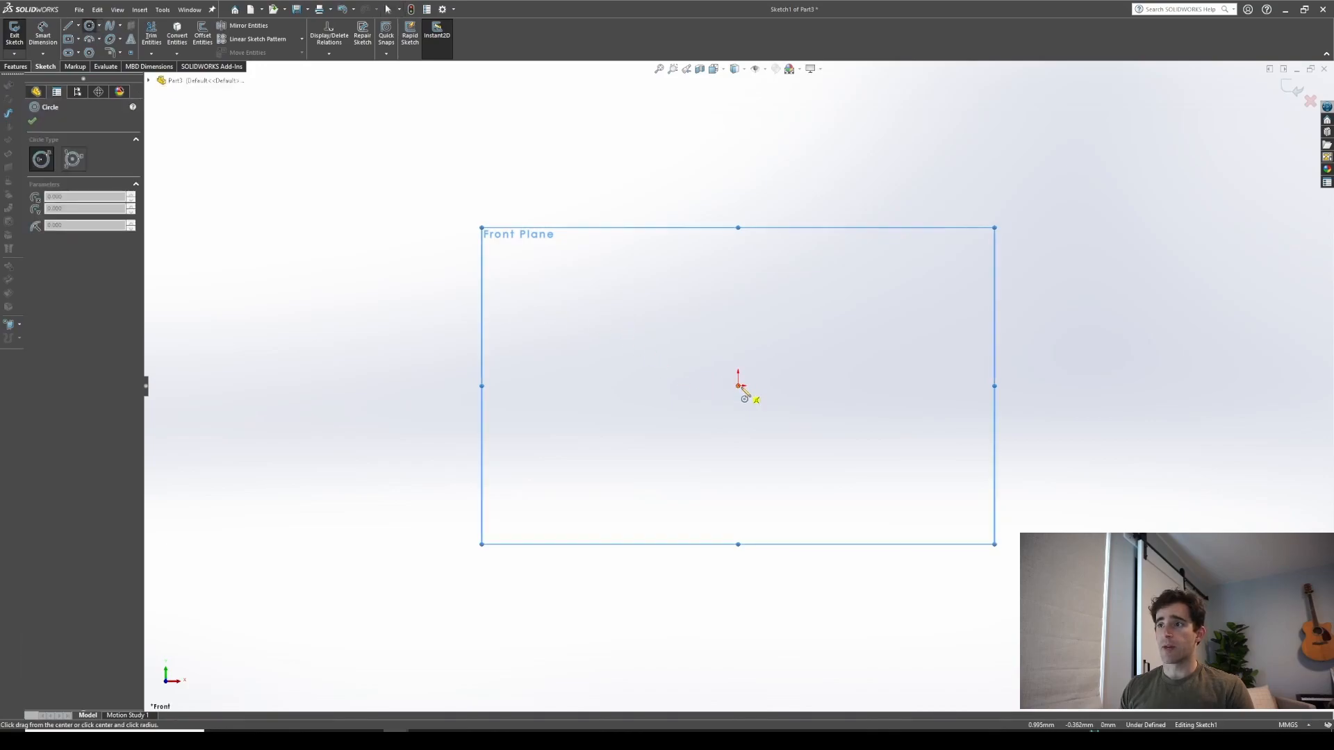
{"action": "left_click", "coordinate": [738, 386]}
{"action": "left_click", "coordinate": [833, 273]}
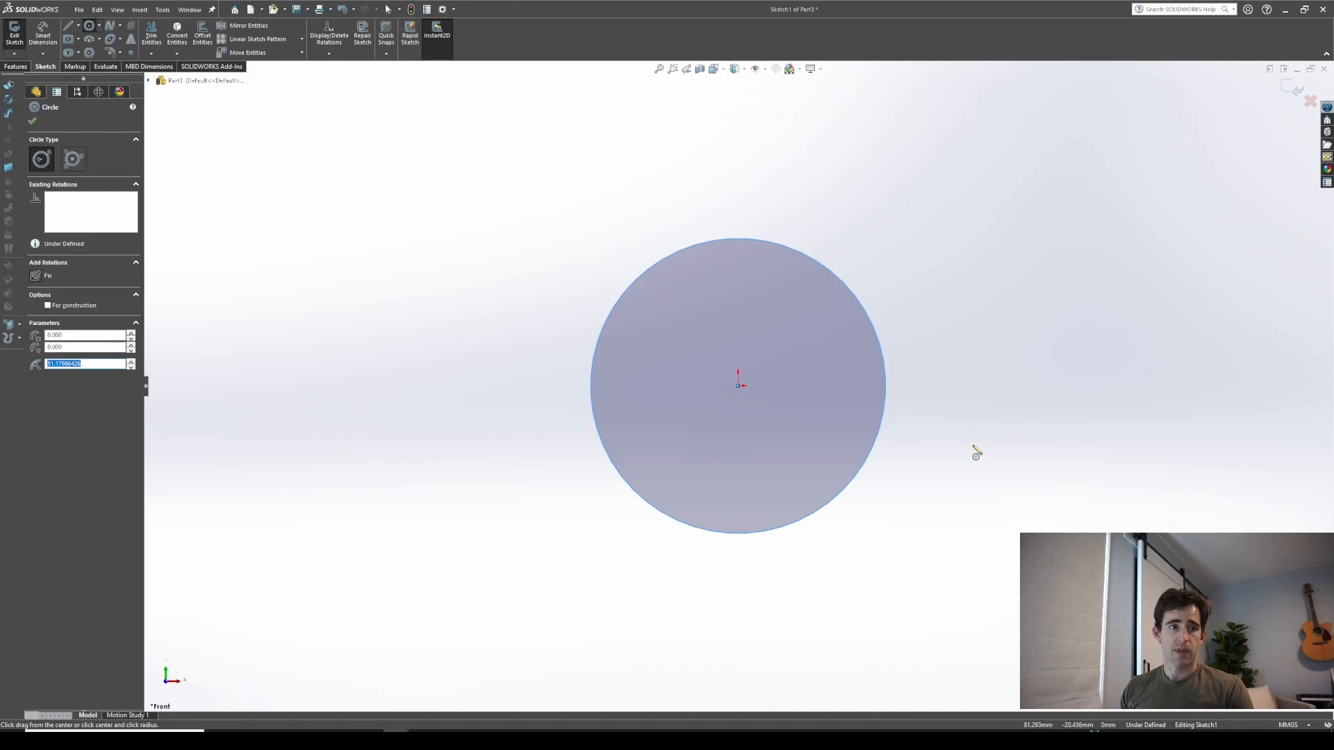
Dimension the circle's diameter as 50 mm
{"action": "key", "text": "d"}
{"action": "left_click", "coordinate": [869, 319]}
{"action": "left_click", "coordinate": [914, 246]}
{"action": "type", "text": "50"}
{"action": "key", "text": "Return"}
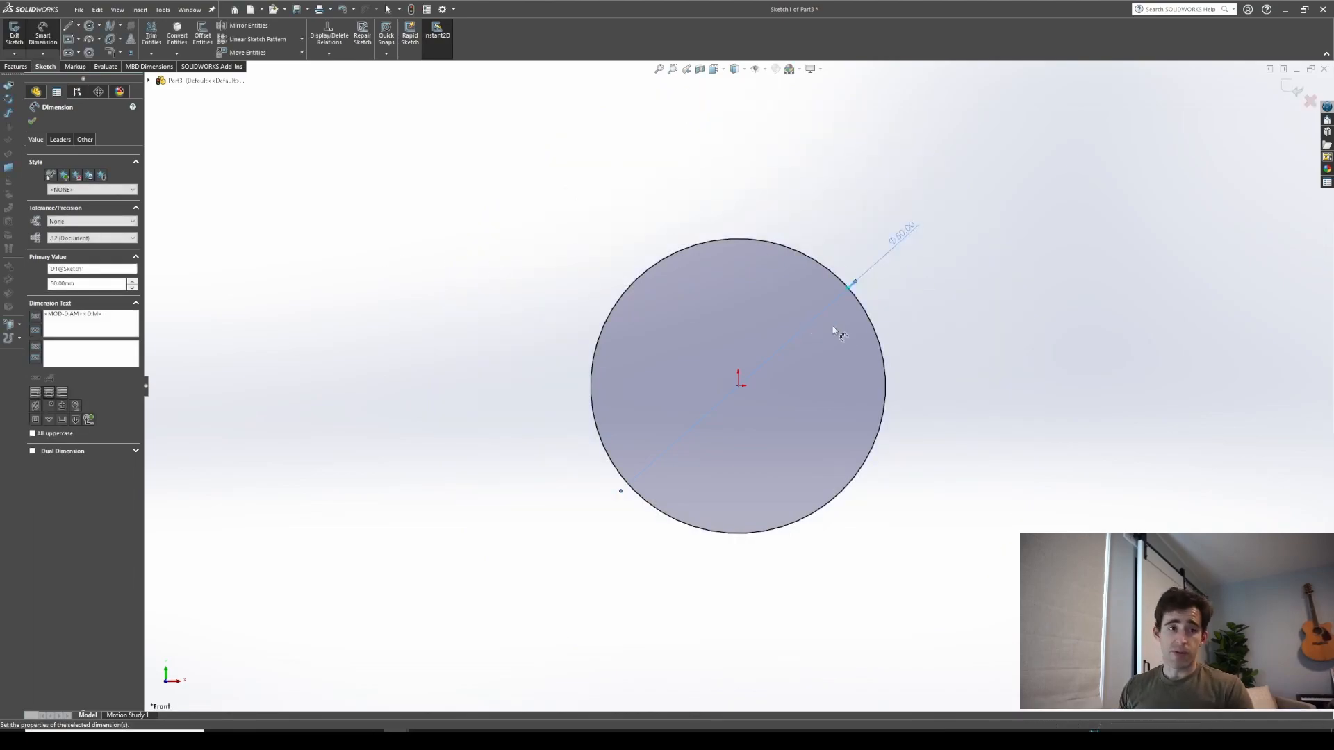
{"action": "key", "text": "c"}
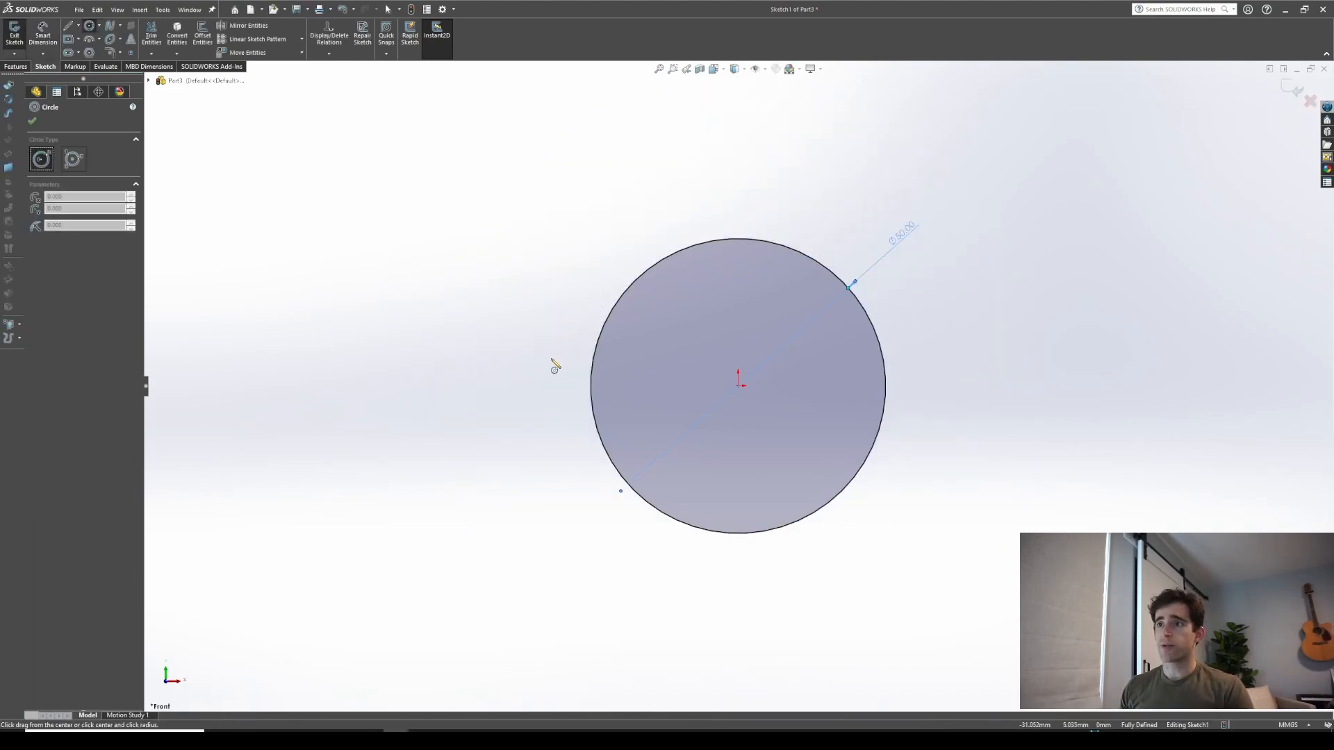
{"action": "right_click_drag", "start_coordinate": [541, 378], "coordinate": [540, 343]}
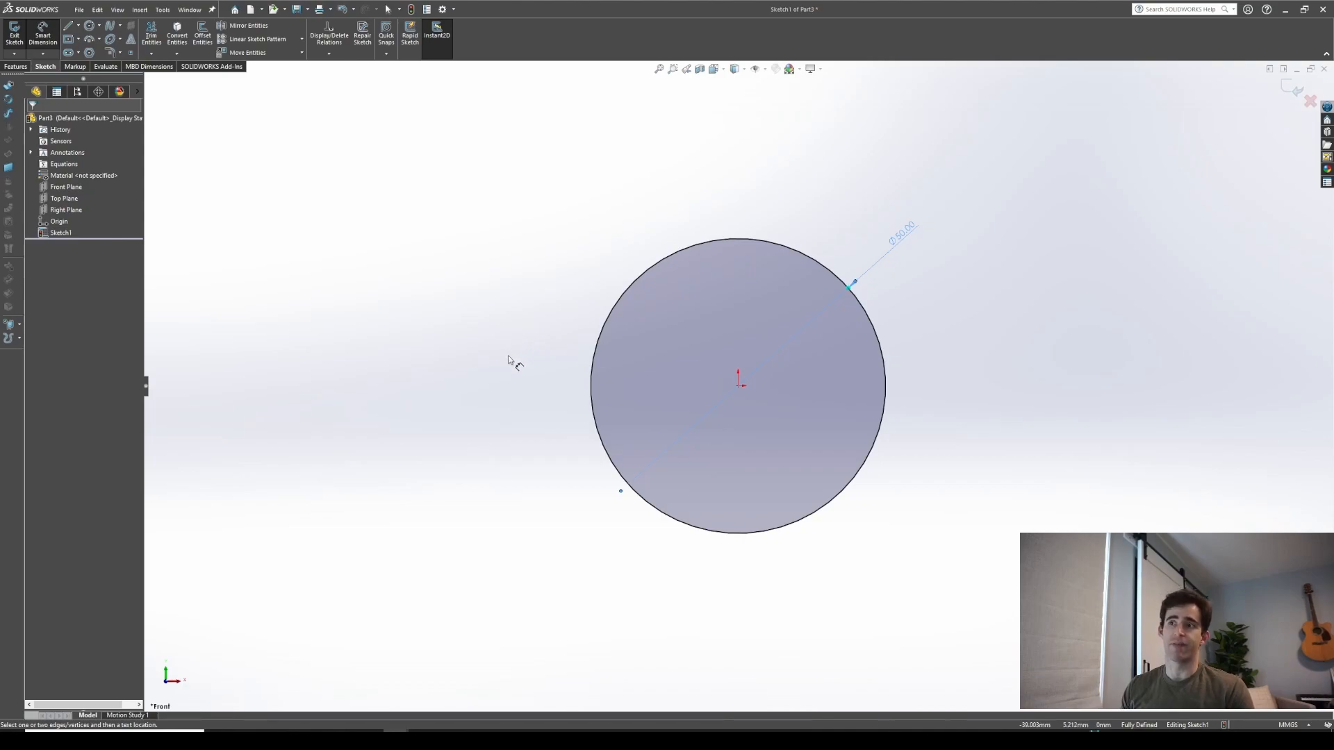
{"action": "key", "text": "Escape"}
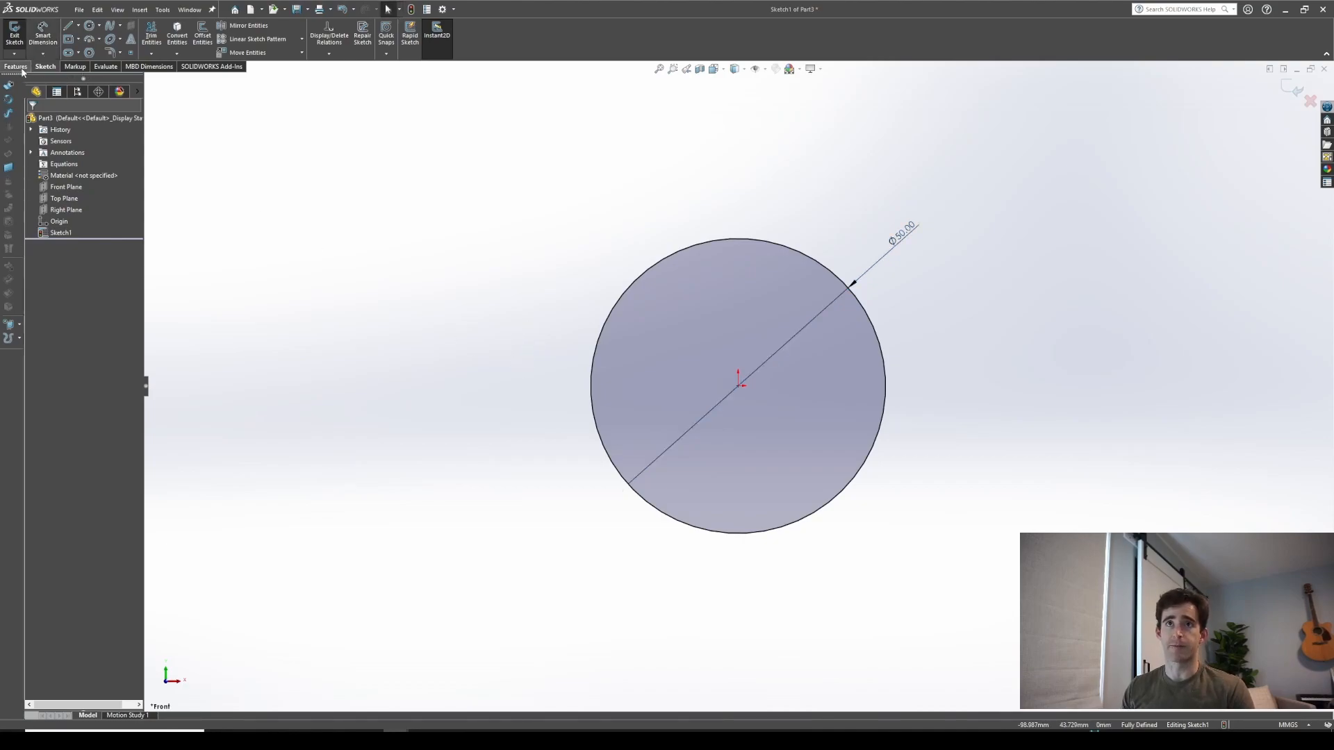
Extrude the circle sketch as a 10 mm boss
{"action": "left_click", "coordinate": [19, 68]}
{"action": "left_click", "coordinate": [18, 36]}
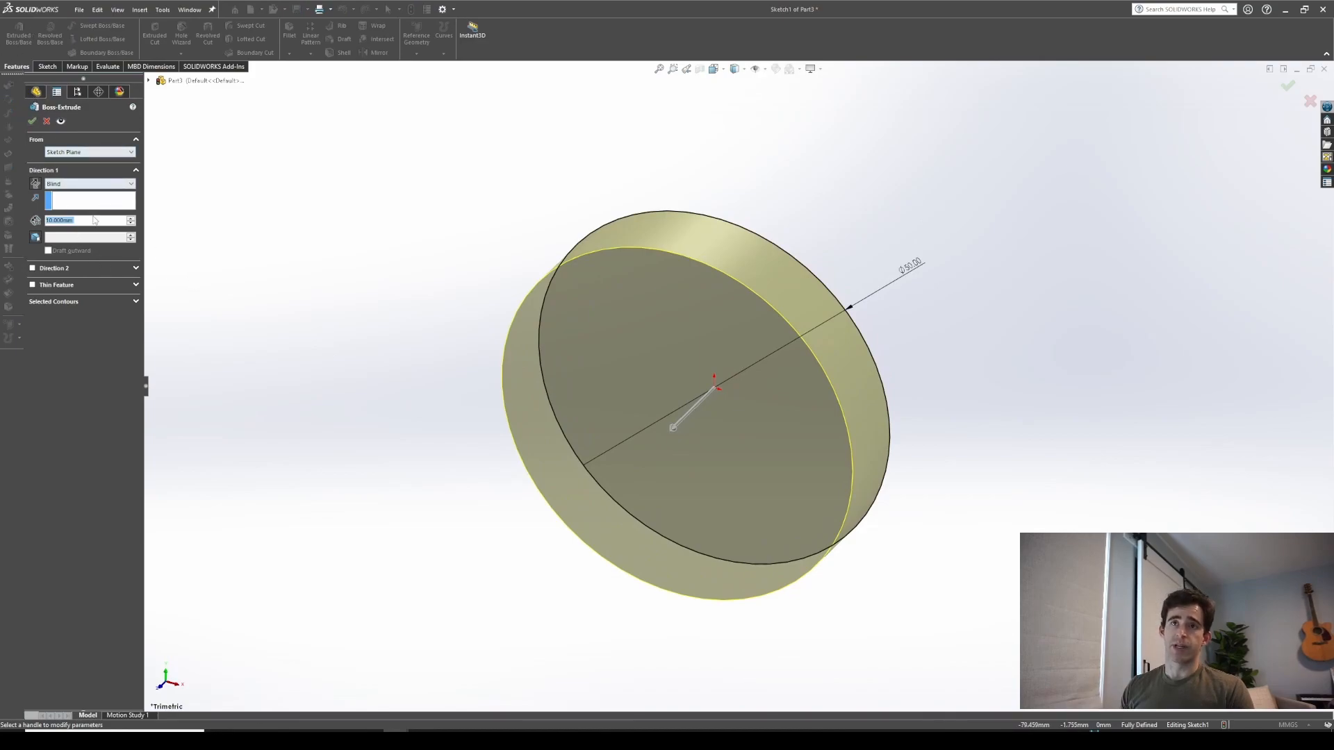
{"action": "left_click", "coordinate": [33, 120]}
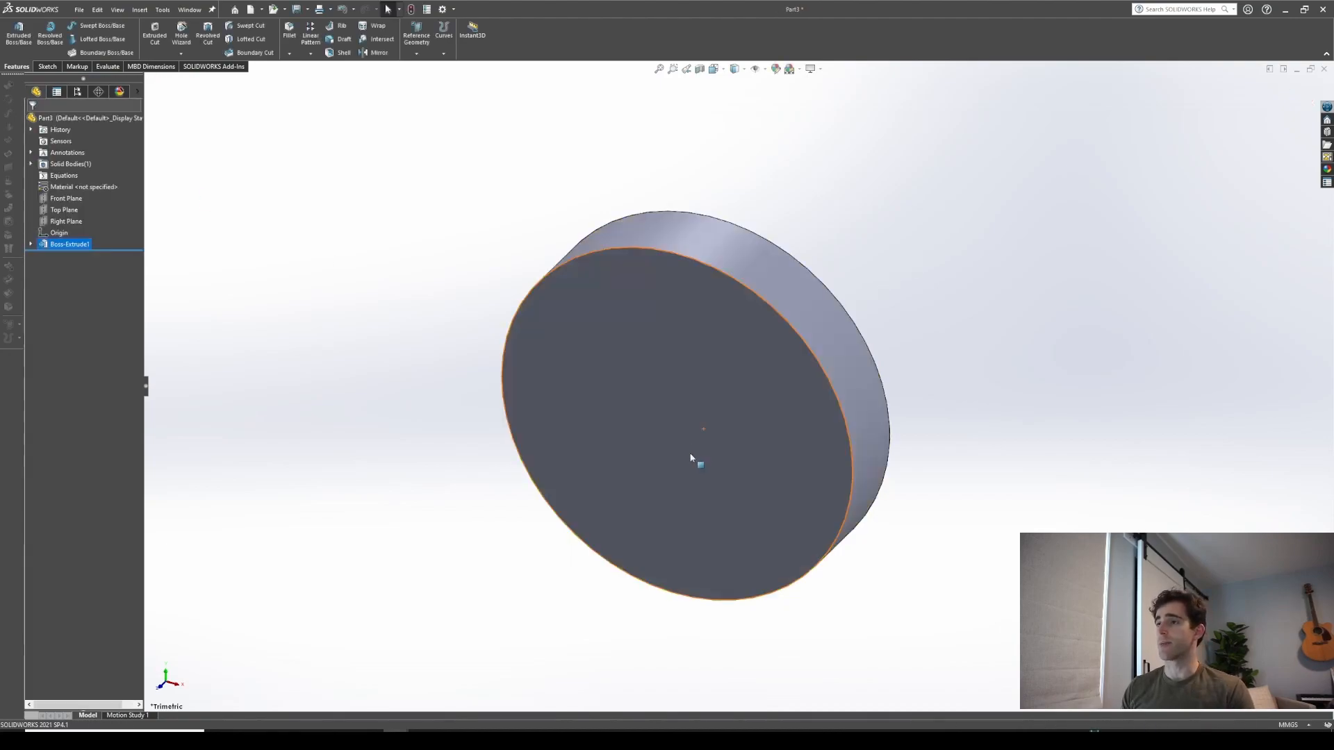
Open a new sketch on the disc's front face and draw a centerline from the origin to the outer edge
{"action": "key", "text": "ctrl+1"}
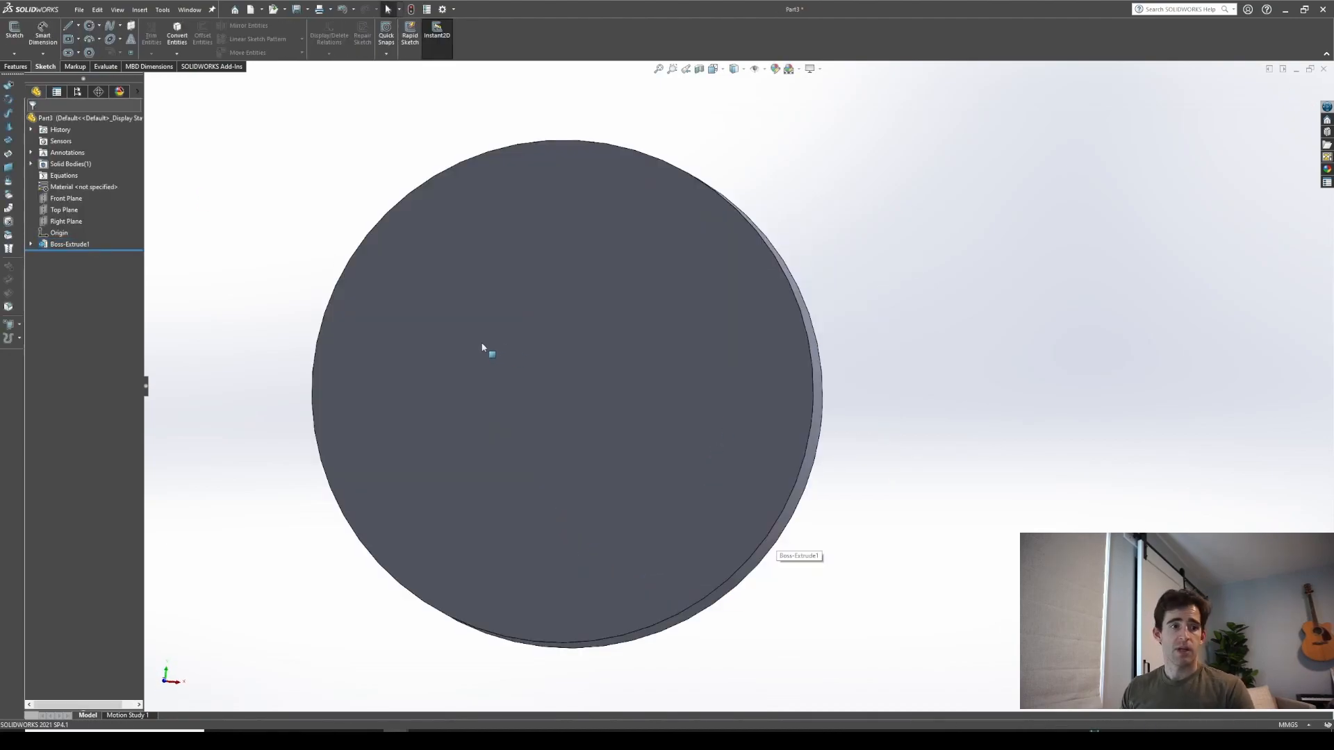
{"action": "left_click", "coordinate": [483, 344]}
{"action": "left_click", "coordinate": [540, 306]}
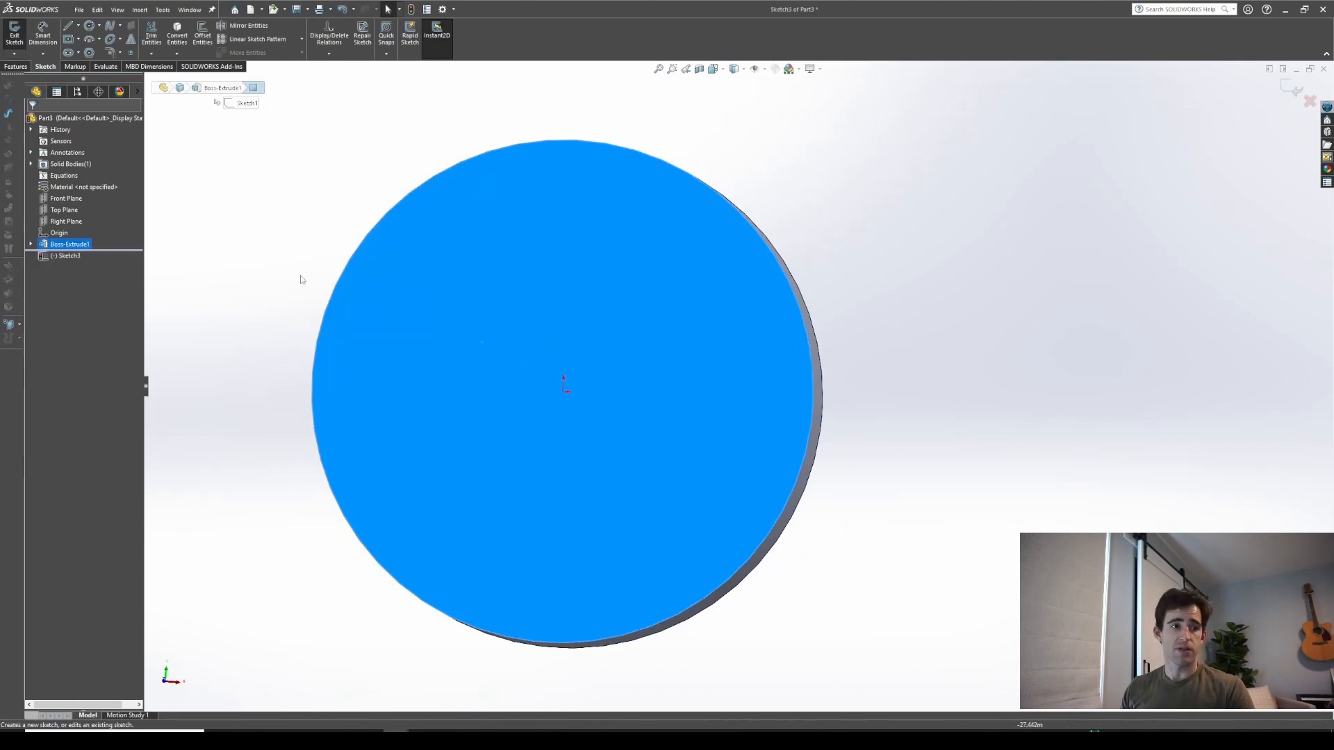
{"action": "left_click", "coordinate": [78, 26]}
{"action": "left_click", "coordinate": [82, 59]}
{"action": "left_click", "coordinate": [564, 386]}
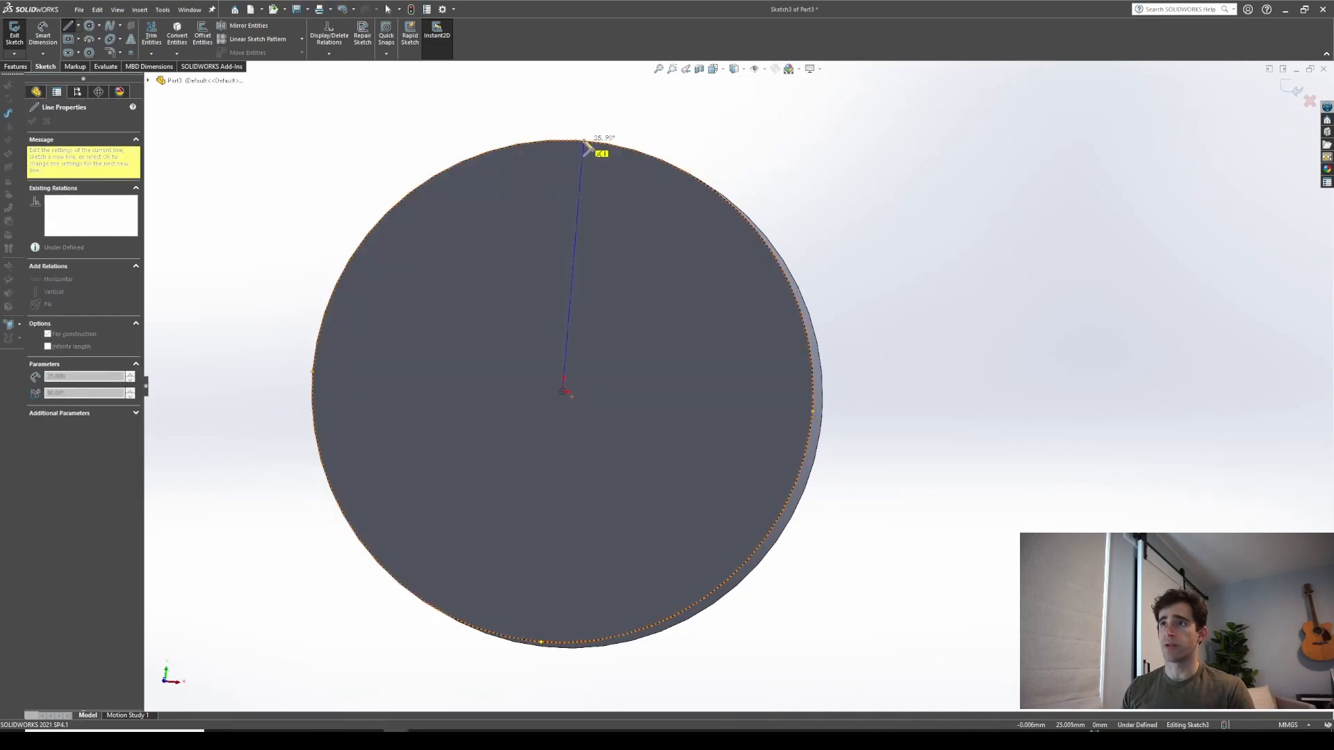
{"action": "left_click", "coordinate": [583, 142]}
{"action": "key", "text": "Escape"}
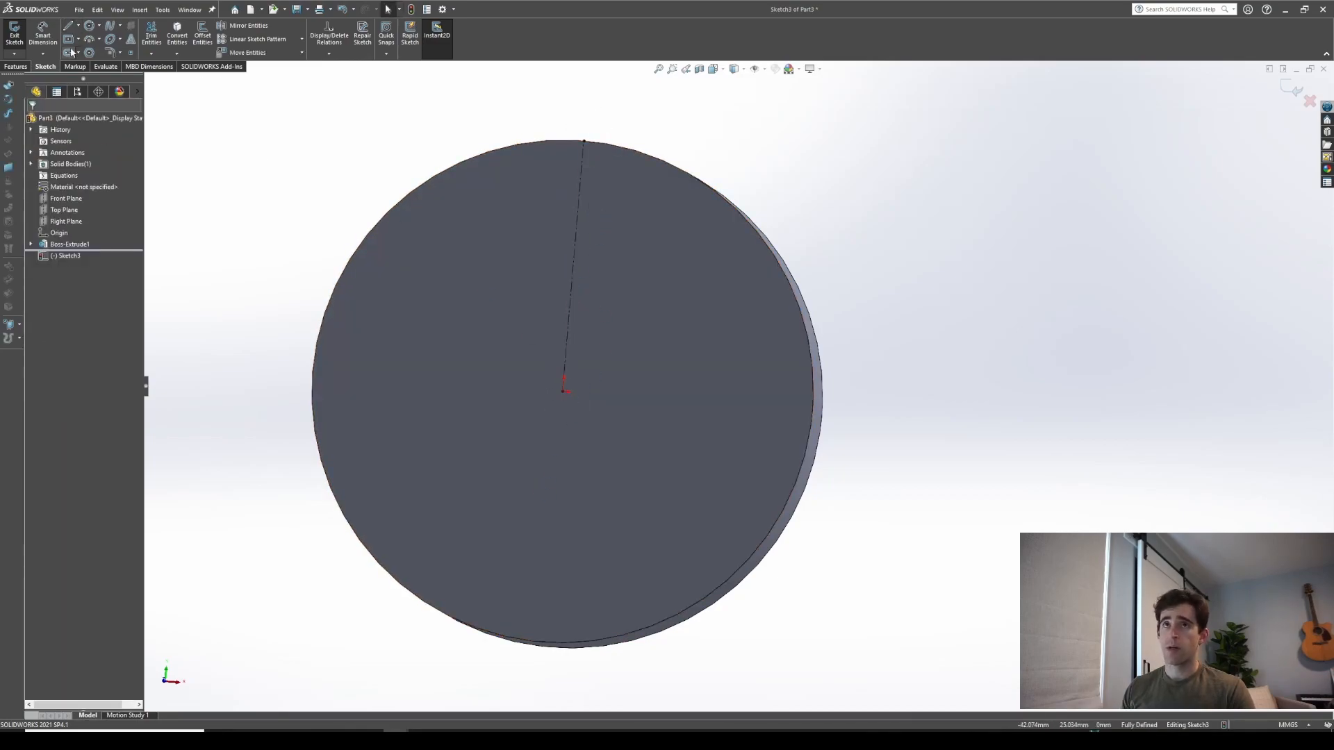
Sketch two concentric construction circles centred on the origin
{"action": "left_click", "coordinate": [89, 26]}
{"action": "mouse_move", "coordinate": [563, 390]}
{"action": "left_mouse_down"}
{"action": "mouse_move", "coordinate": [574, 402]}
{"action": "mouse_move", "coordinate": [634, 318]}
{"action": "left_mouse_up"}
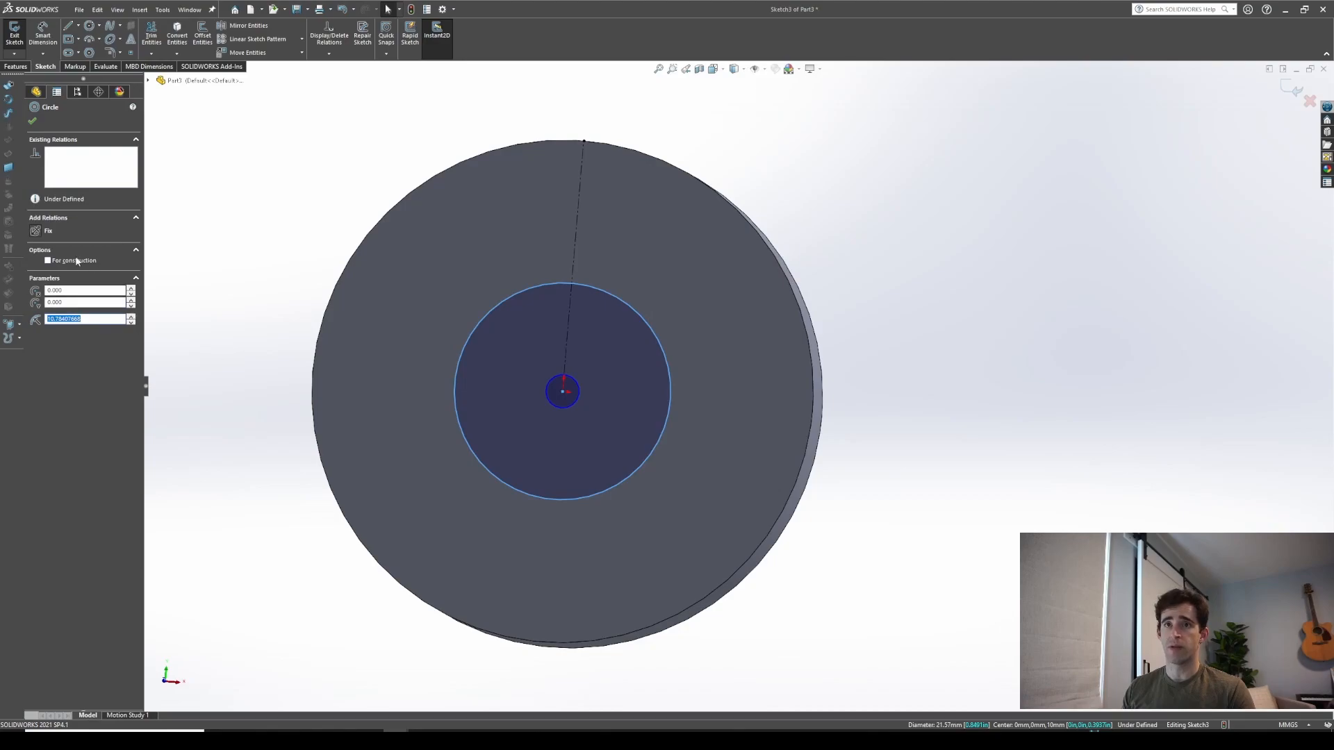
{"action": "left_click", "coordinate": [578, 387]}
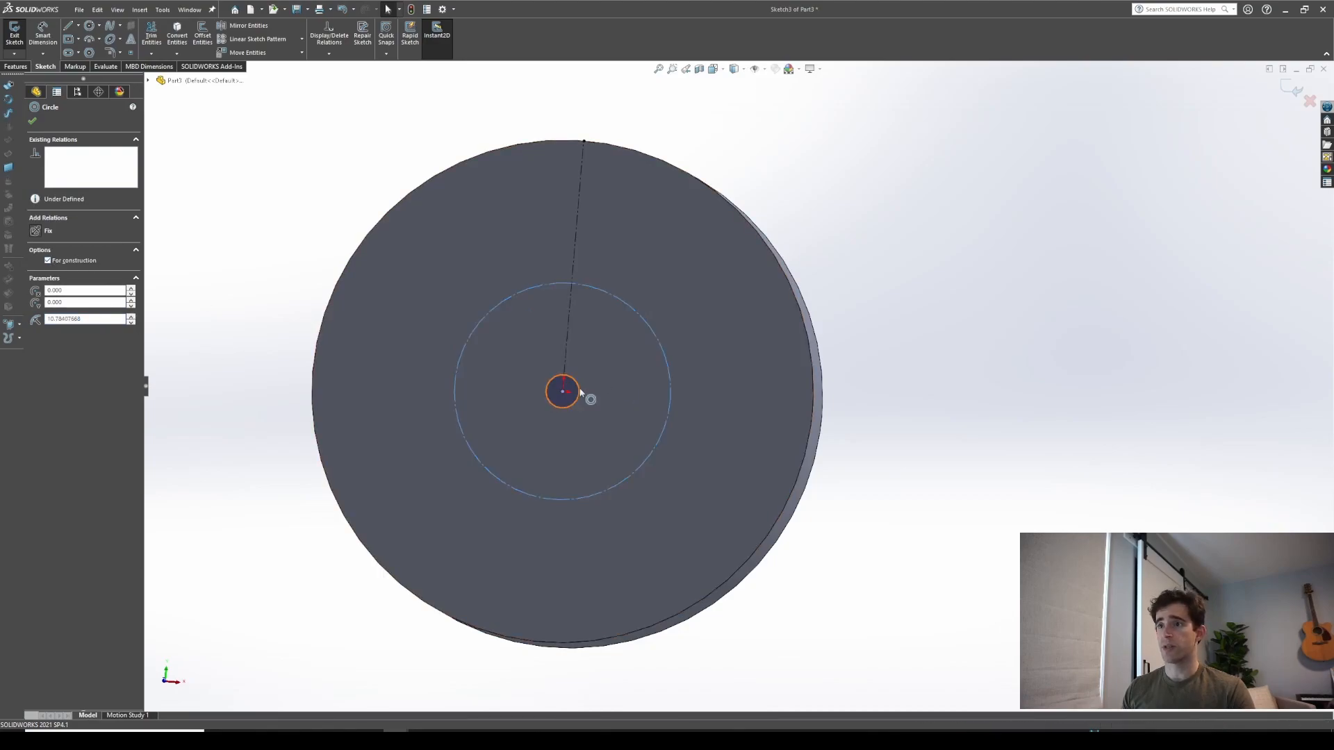
{"action": "left_click", "coordinate": [48, 261]}
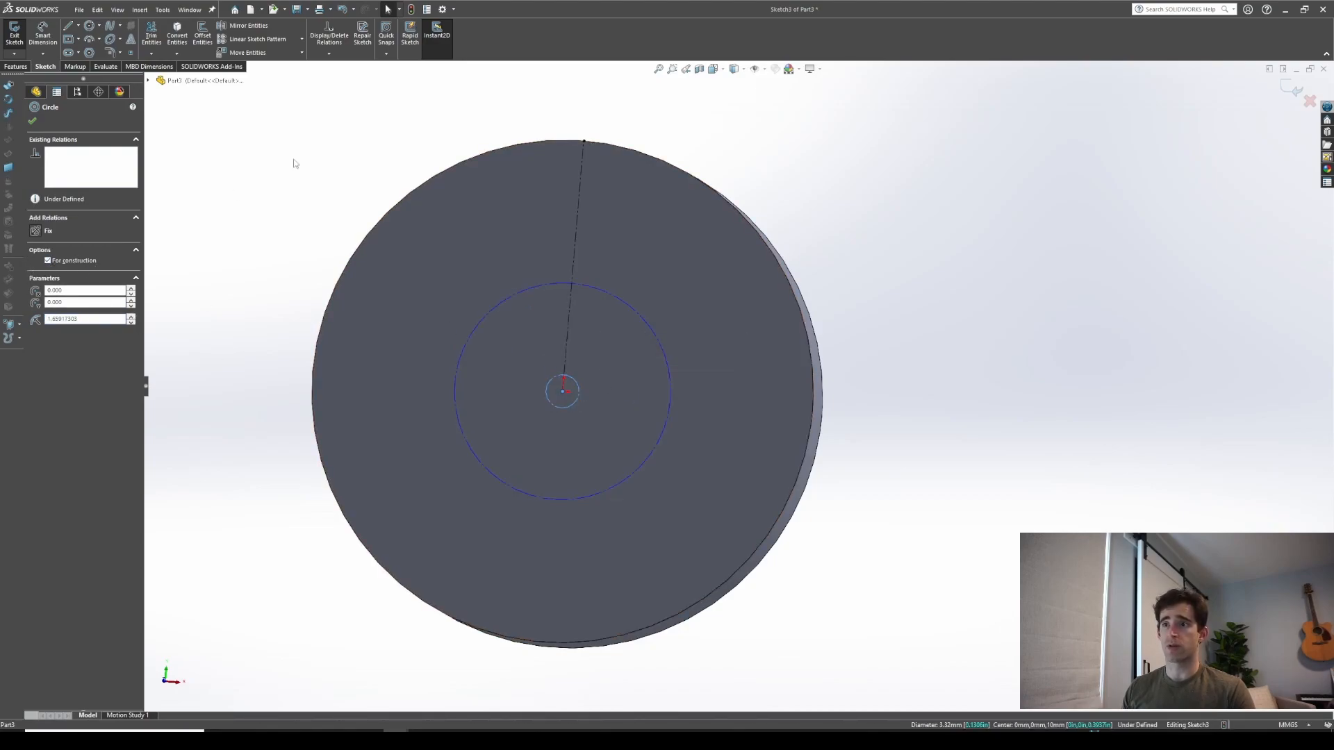
{"action": "left_click", "coordinate": [293, 161]}
Dimension the larger construction circle 2.5 mm inside the disc's outer edge
{"action": "right_click_drag", "start_coordinate": [267, 380], "coordinate": [271, 334]}
{"action": "left_click", "coordinate": [535, 292]}
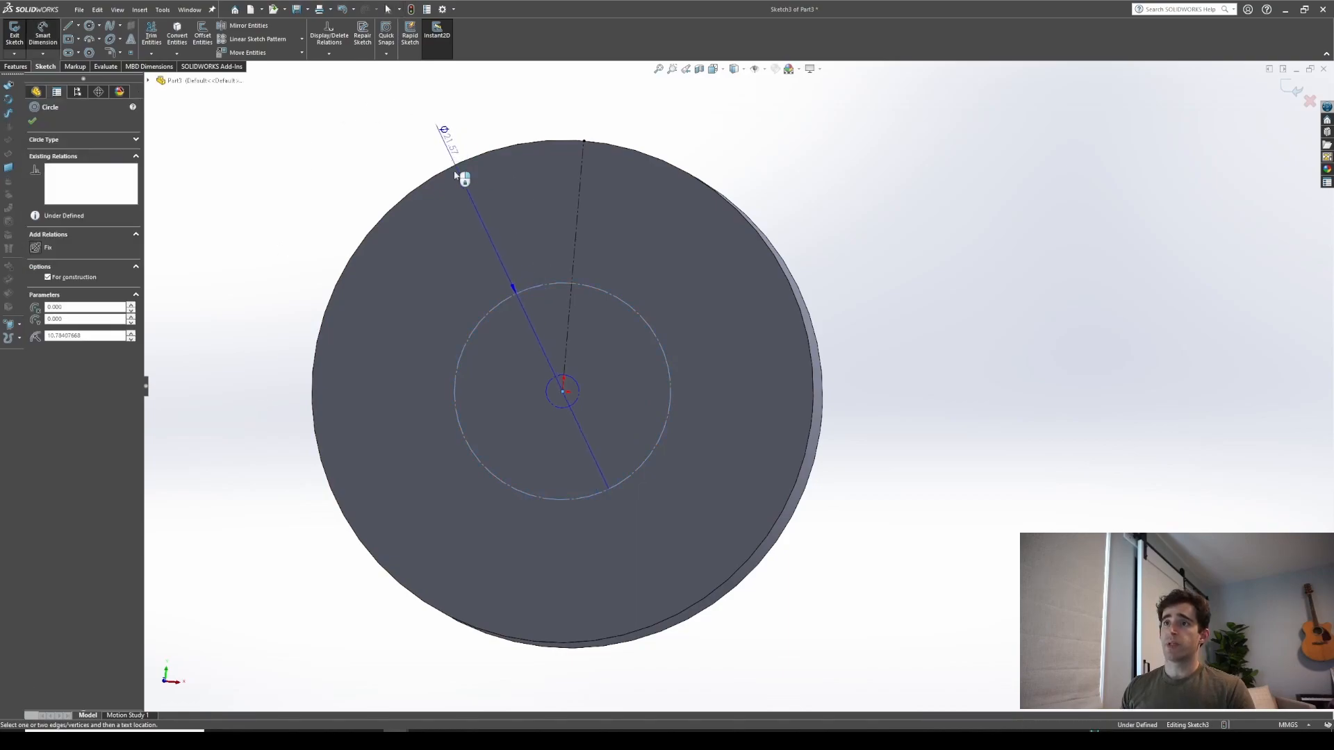
{"action": "left_click", "coordinate": [456, 170]}
{"action": "left_click", "coordinate": [467, 193]}
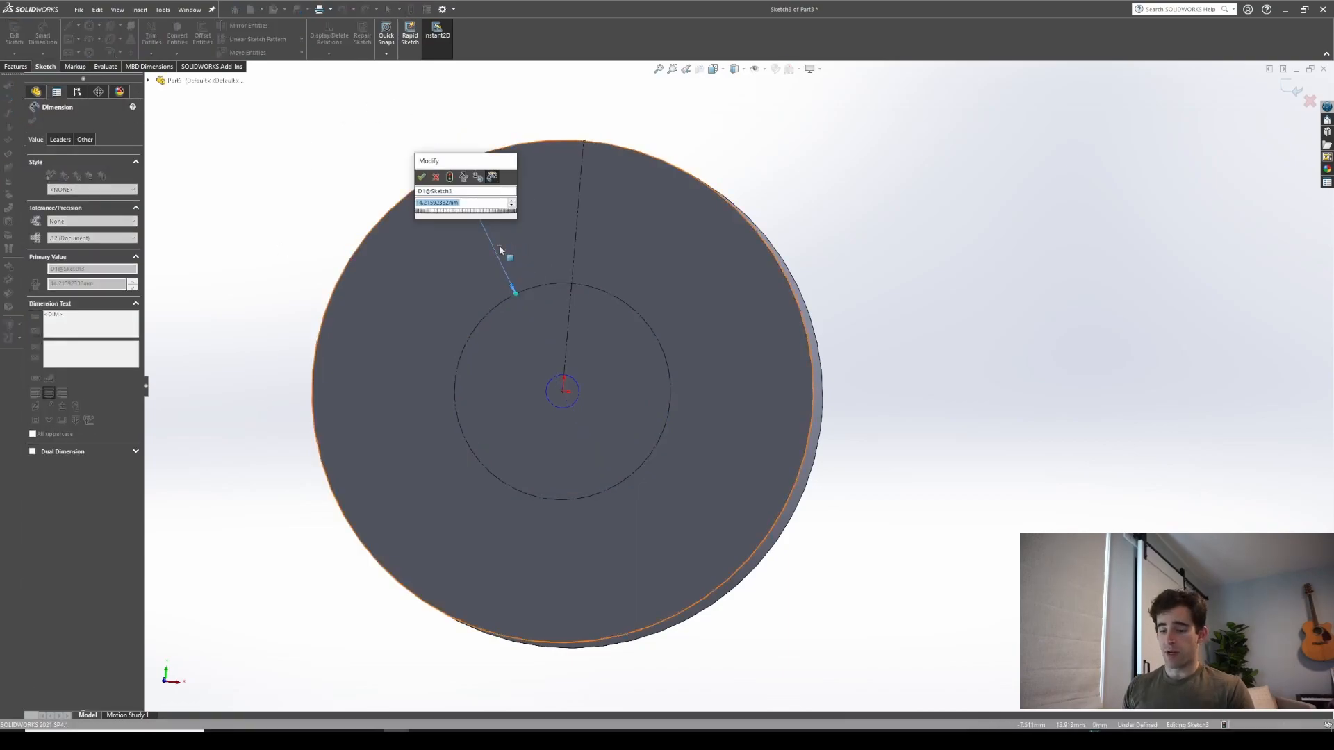
{"action": "type", "text": "2.5"}
{"action": "key", "text": "Return"}
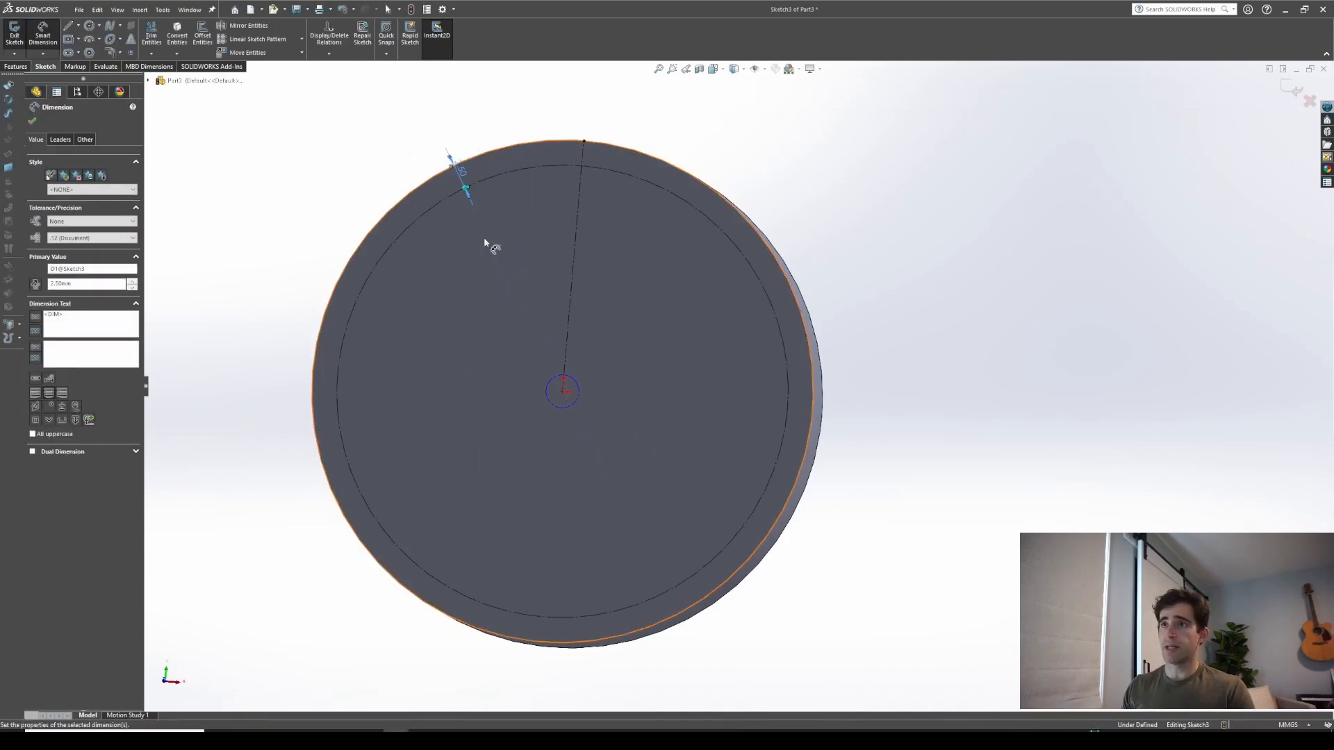
Dimension the smaller construction circle 5 mm inside the disc's outer edge
{"action": "left_click", "coordinate": [547, 386]}
{"action": "left_click", "coordinate": [409, 196]}
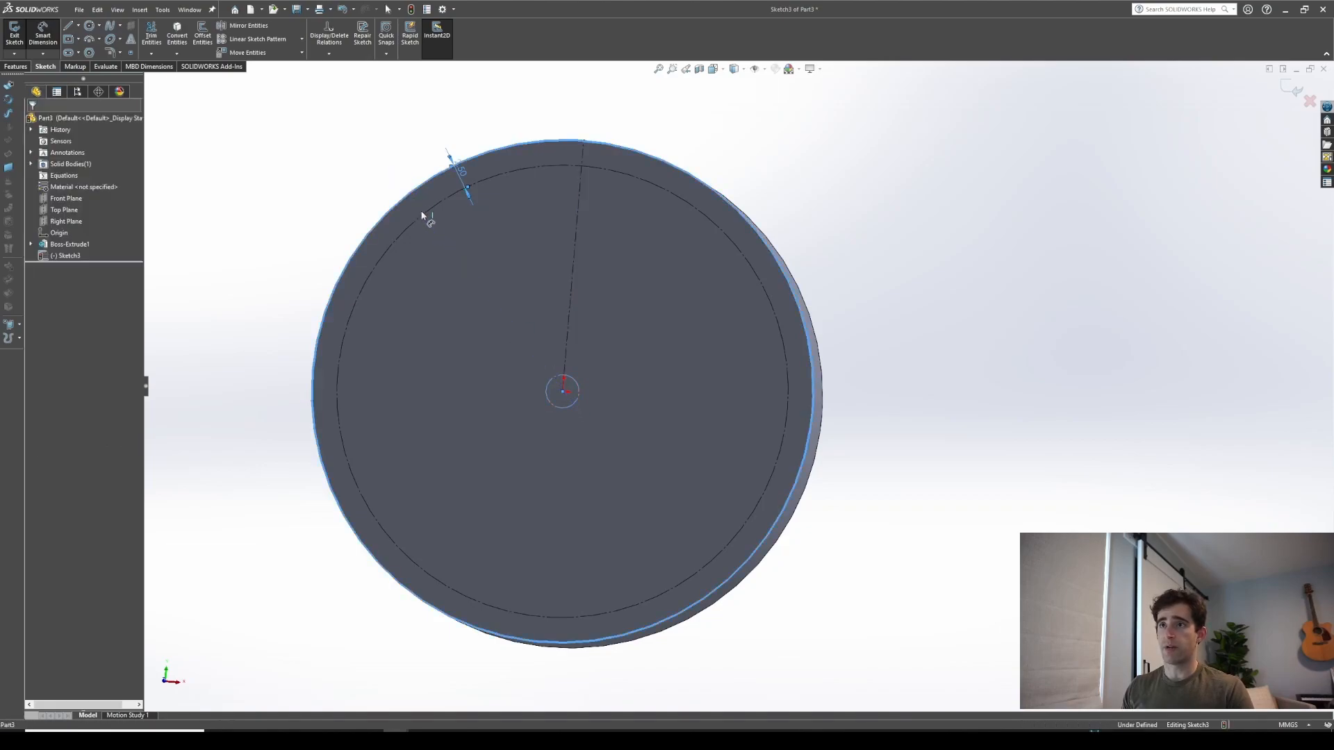
{"action": "left_click", "coordinate": [502, 275]}
{"action": "type", "text": "5"}
{"action": "key", "text": "Return"}
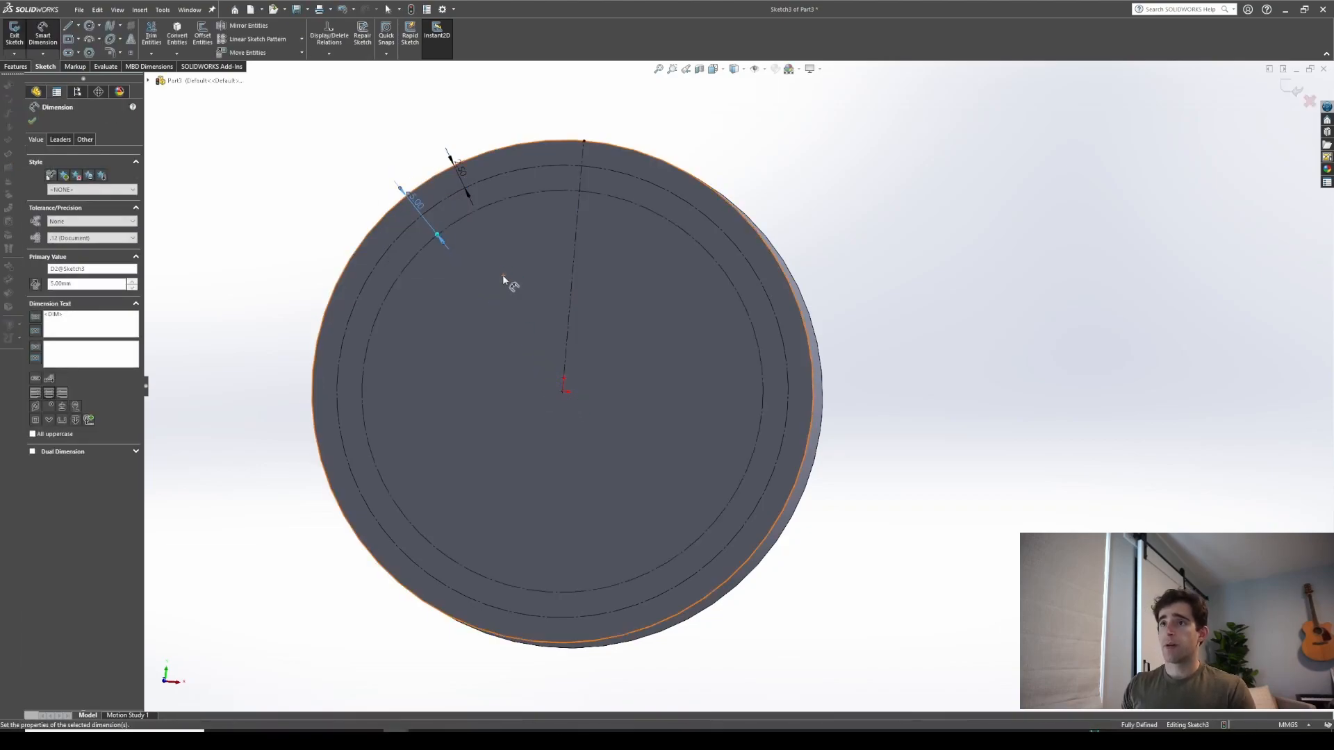
{"action": "key", "text": "Escape"}
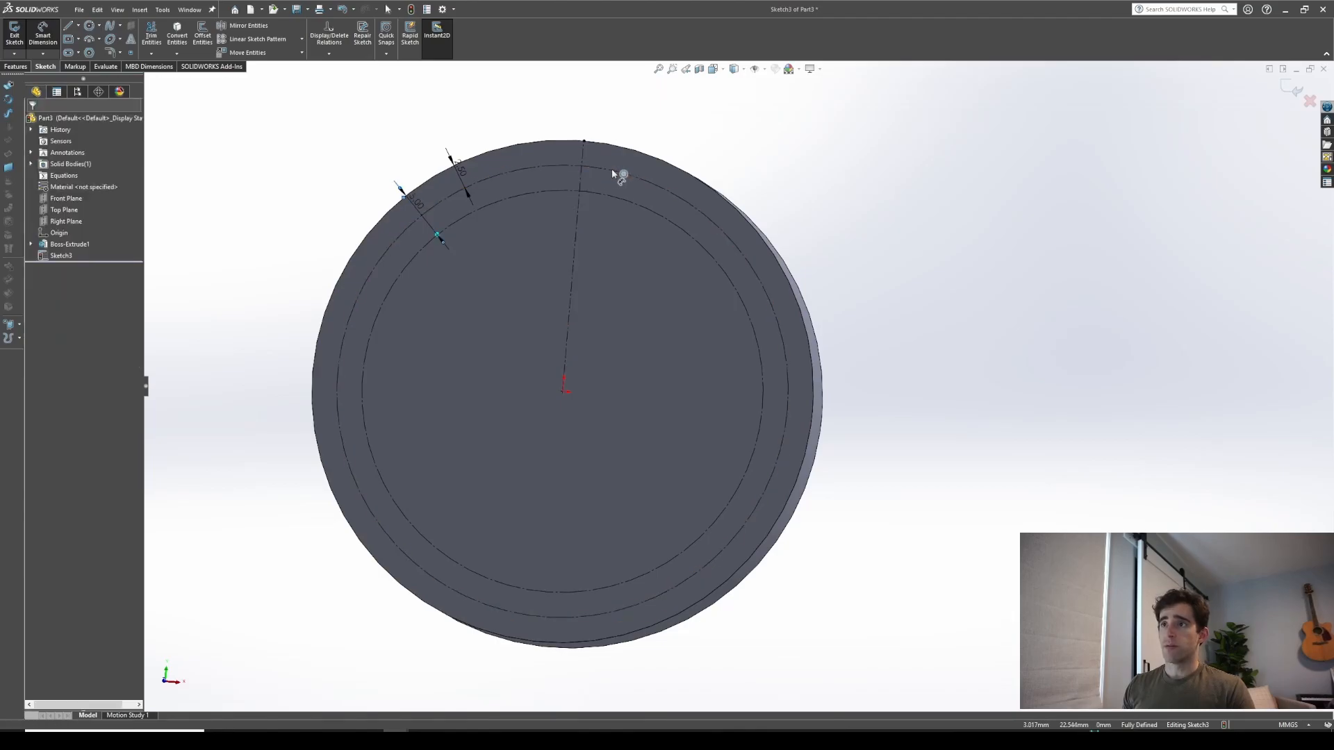
Draw a short horizontal line starting where the centerline meets the inner construction circle
{"action": "left_click", "coordinate": [611, 168]}
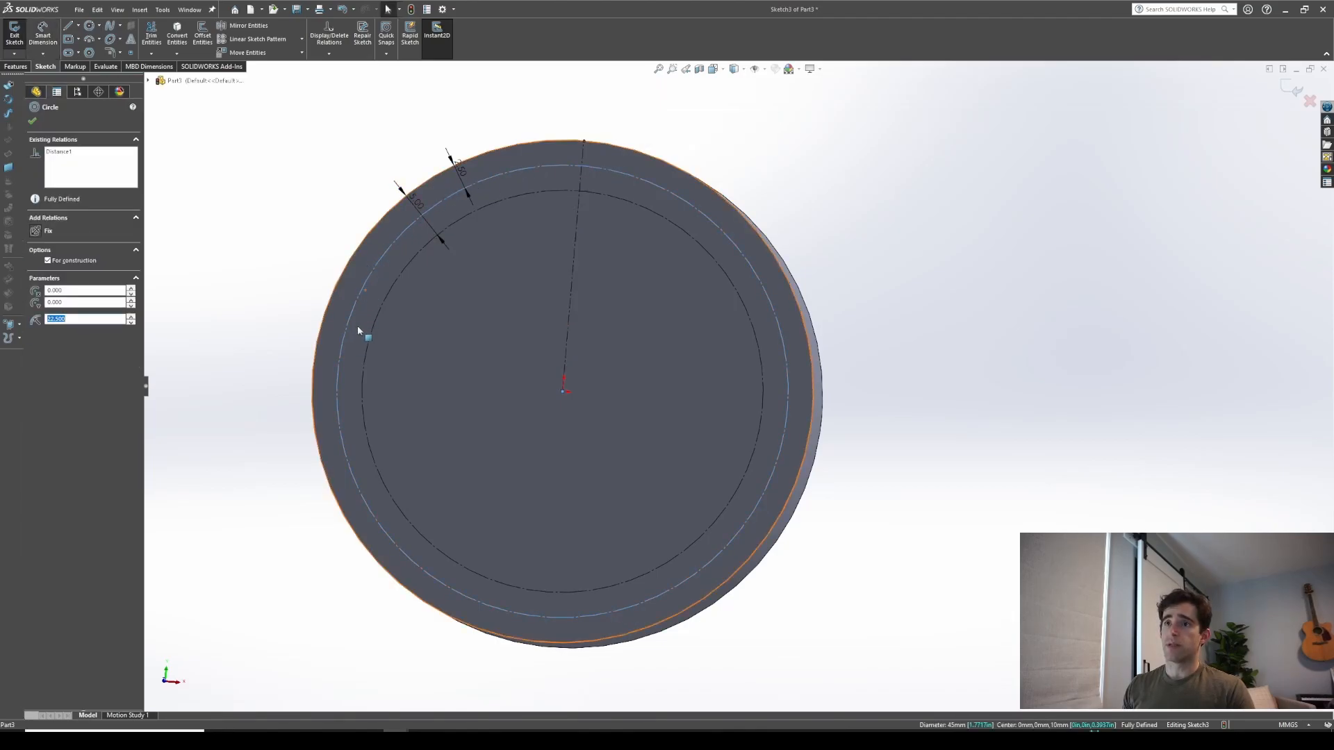
{"action": "scroll", "coordinate": [360, 316], "scroll_direction": "up", "scroll_amount": 3}
{"action": "scroll", "coordinate": [620, 277], "scroll_direction": "down", "scroll_amount": 5}
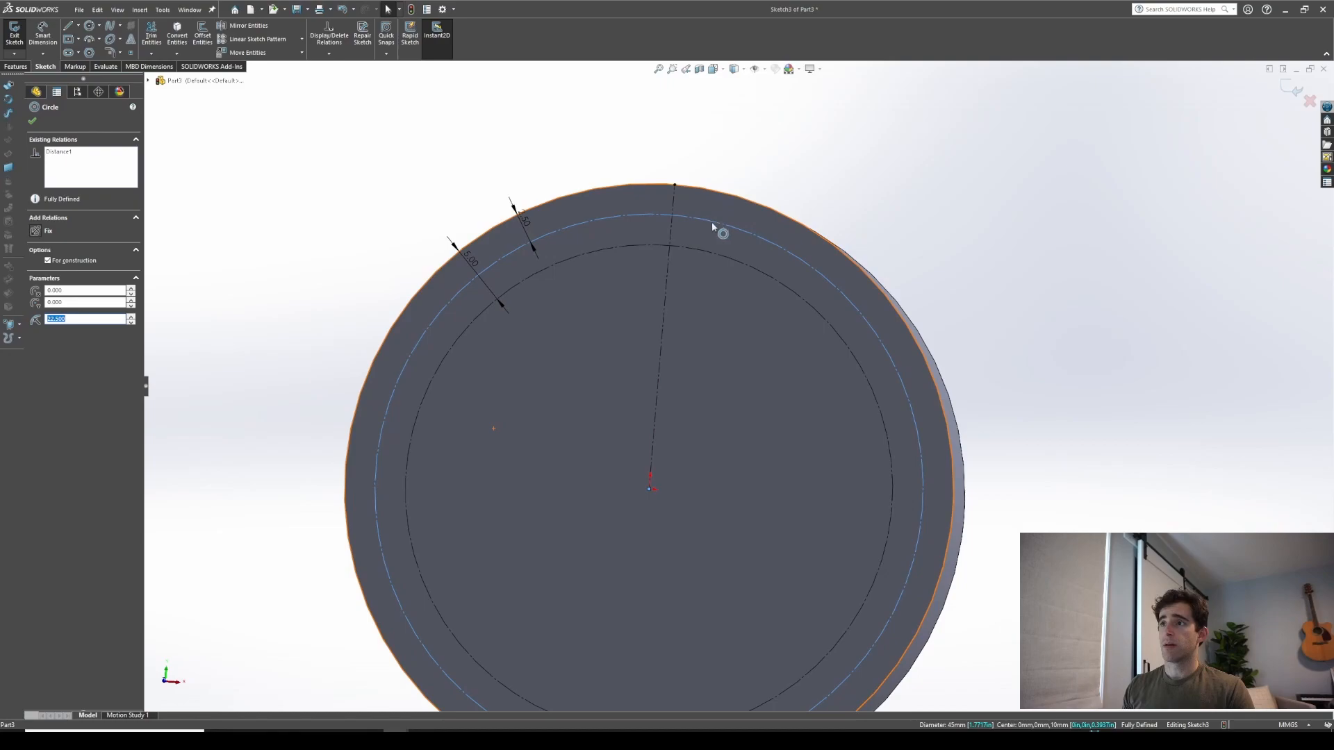
{"action": "left_click", "coordinate": [705, 254]}
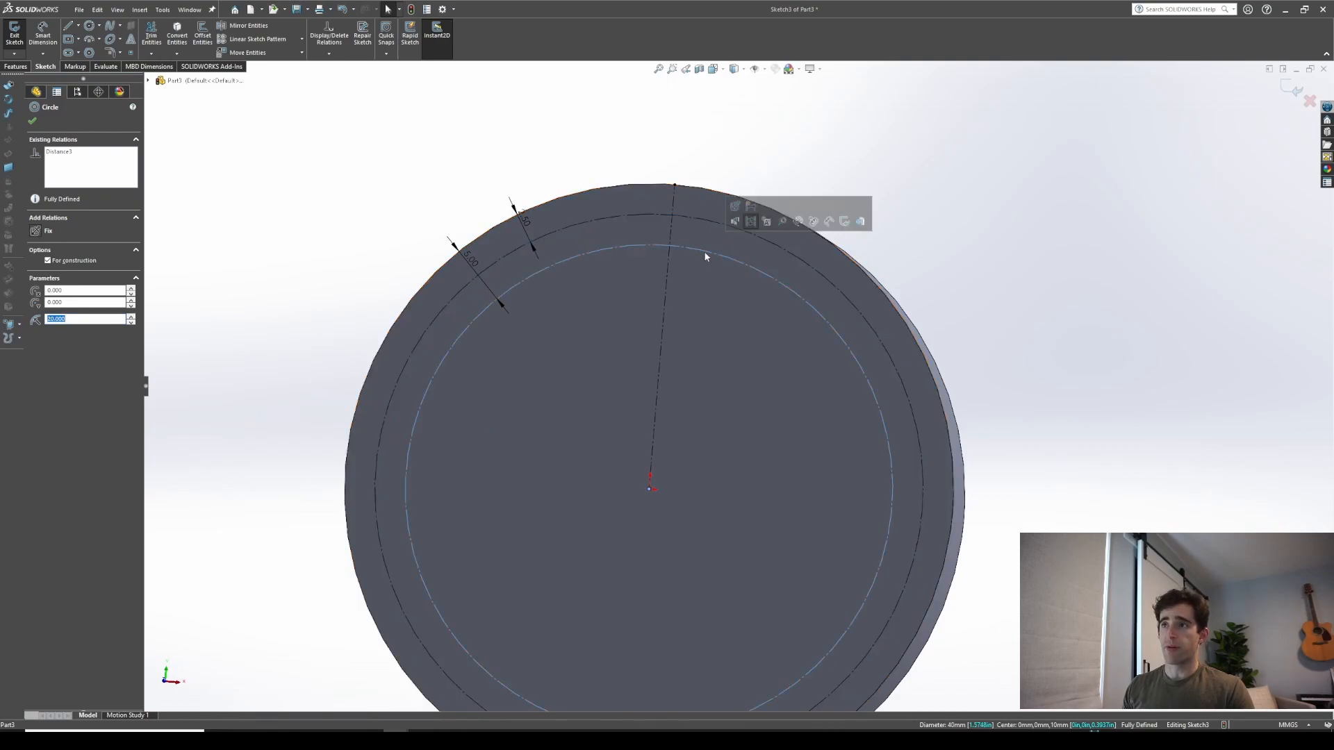
{"action": "key", "text": "Escape"}
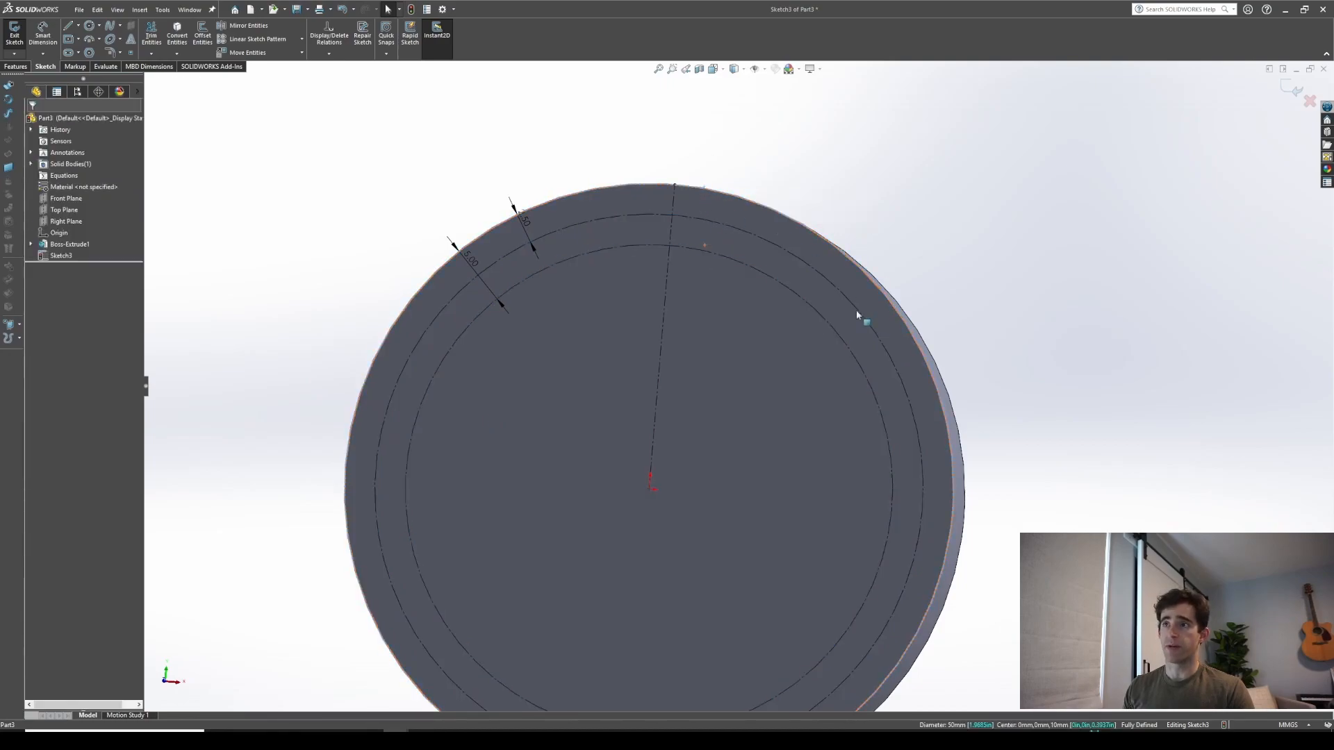
{"action": "scroll", "coordinate": [798, 315], "scroll_direction": "down", "scroll_amount": 2}
{"action": "left_click", "coordinate": [68, 26]}
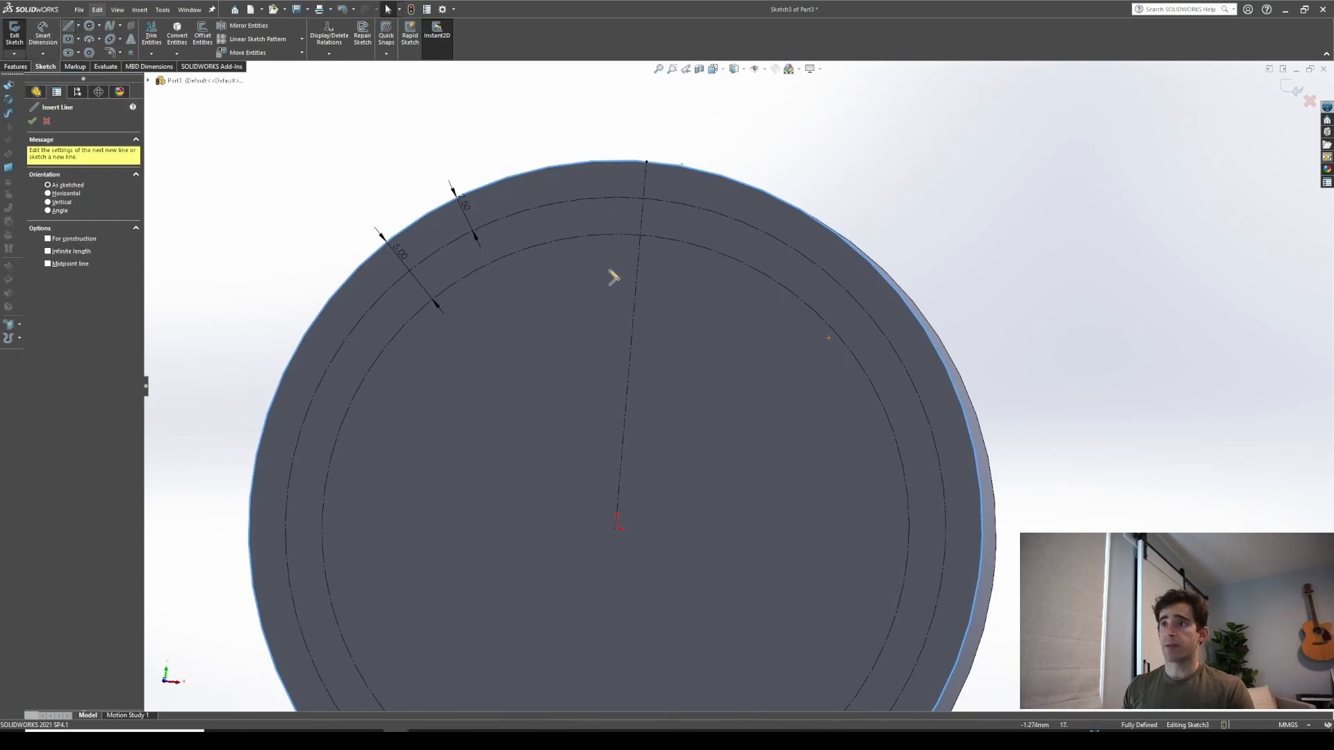
{"action": "left_click", "coordinate": [640, 236]}
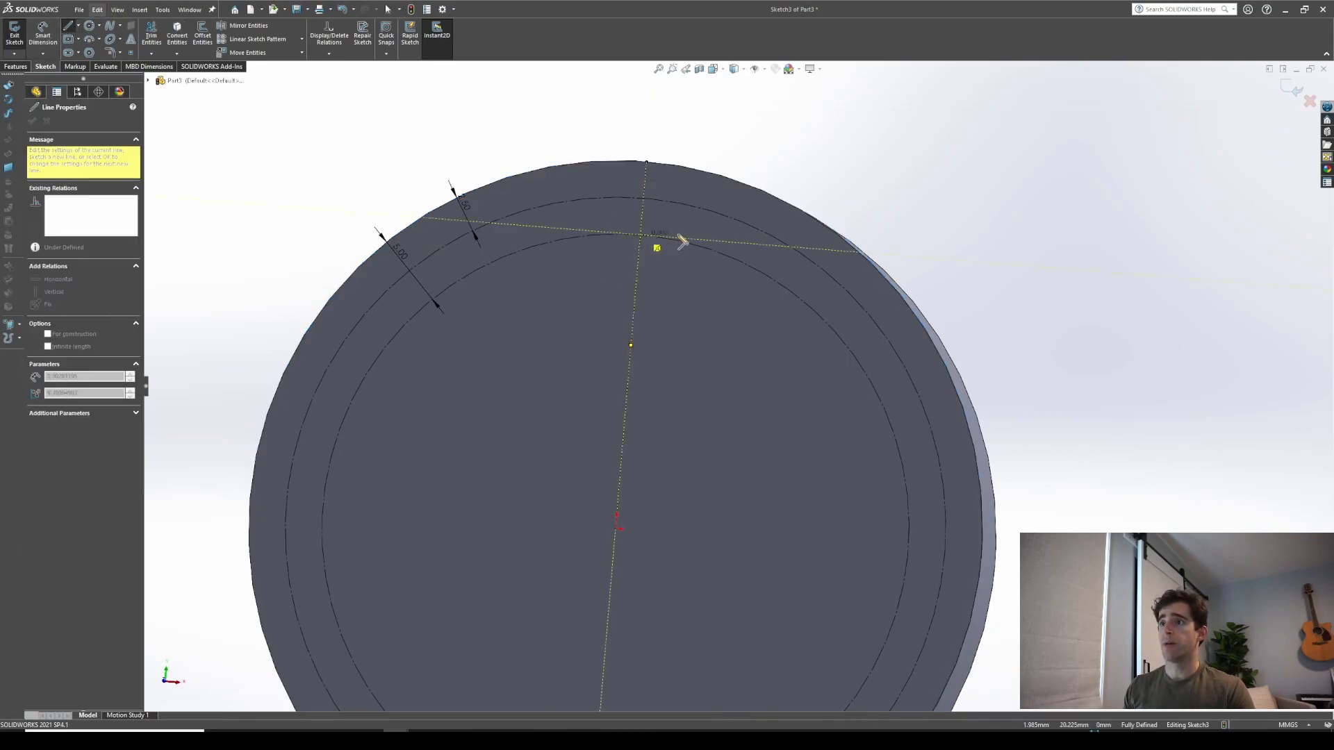
{"action": "left_click", "coordinate": [680, 238]}
{"action": "key", "text": "Escape"}
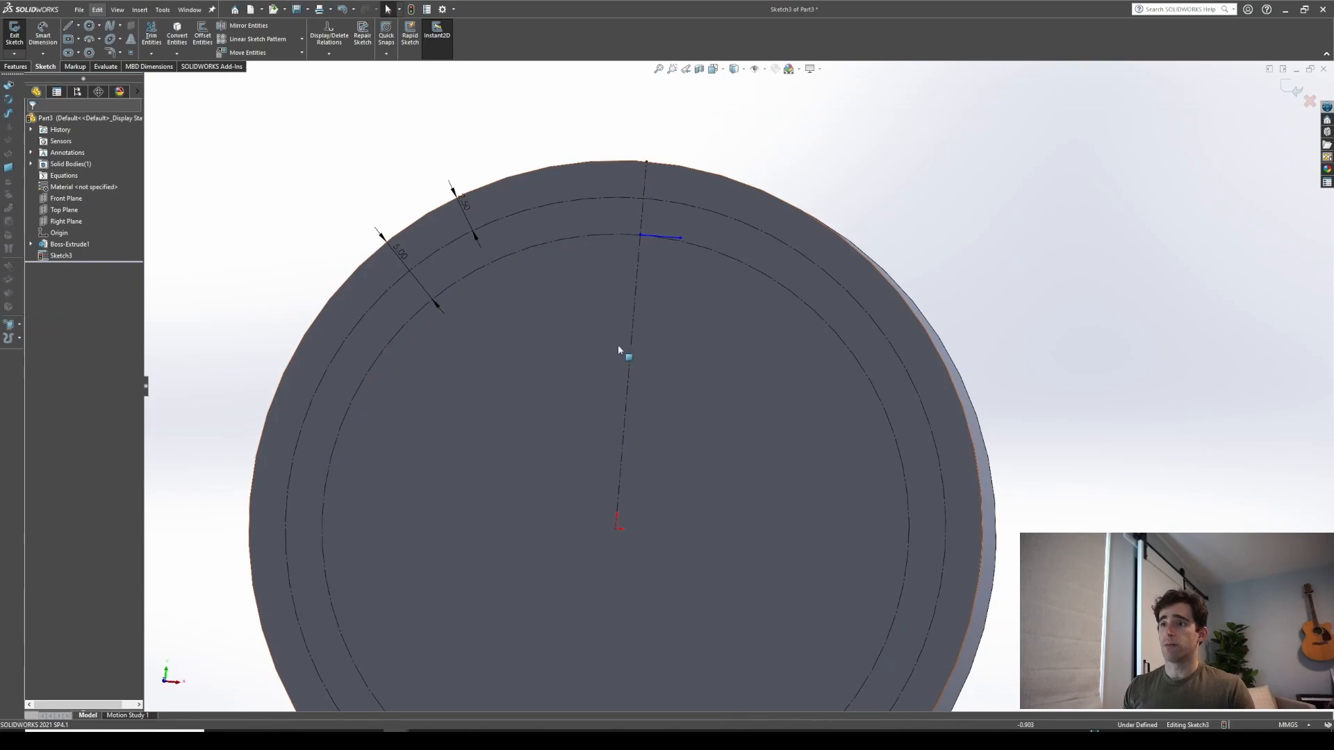
Make the line's start point coincident with the inner construction circle
{"action": "left_click", "coordinate": [639, 236]}
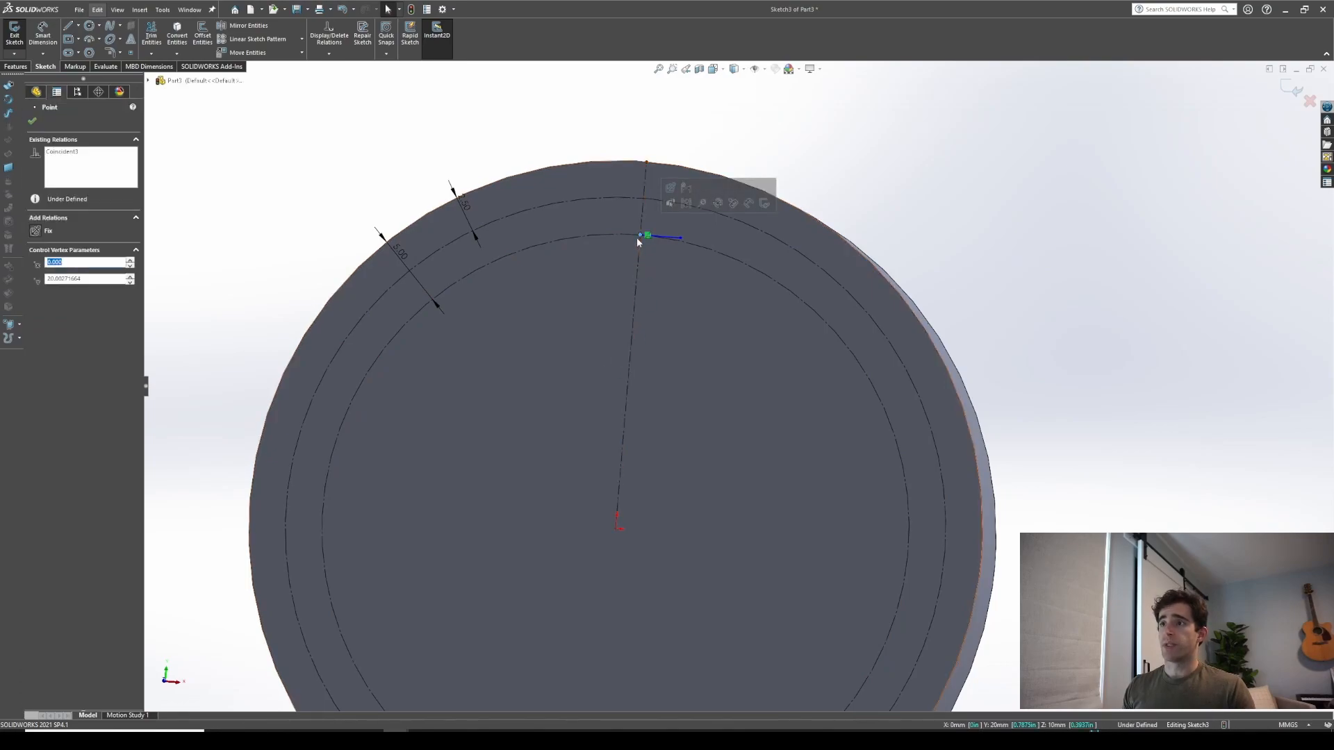
{"action": "left_click", "coordinate": [633, 235], "text": "ctrl"}
{"action": "left_click", "coordinate": [40, 303]}
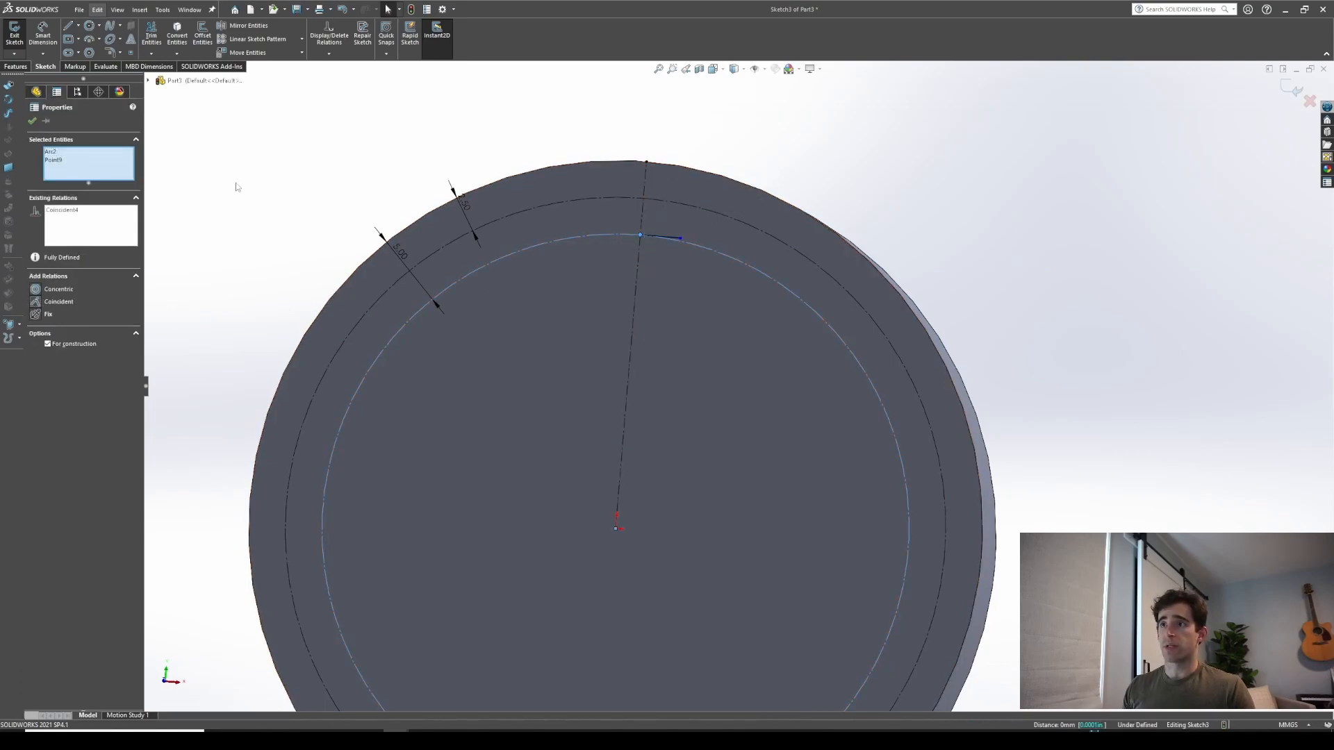
{"action": "left_click", "coordinate": [334, 106]}
{"action": "scroll", "coordinate": [706, 239], "scroll_direction": "down", "scroll_amount": 2}
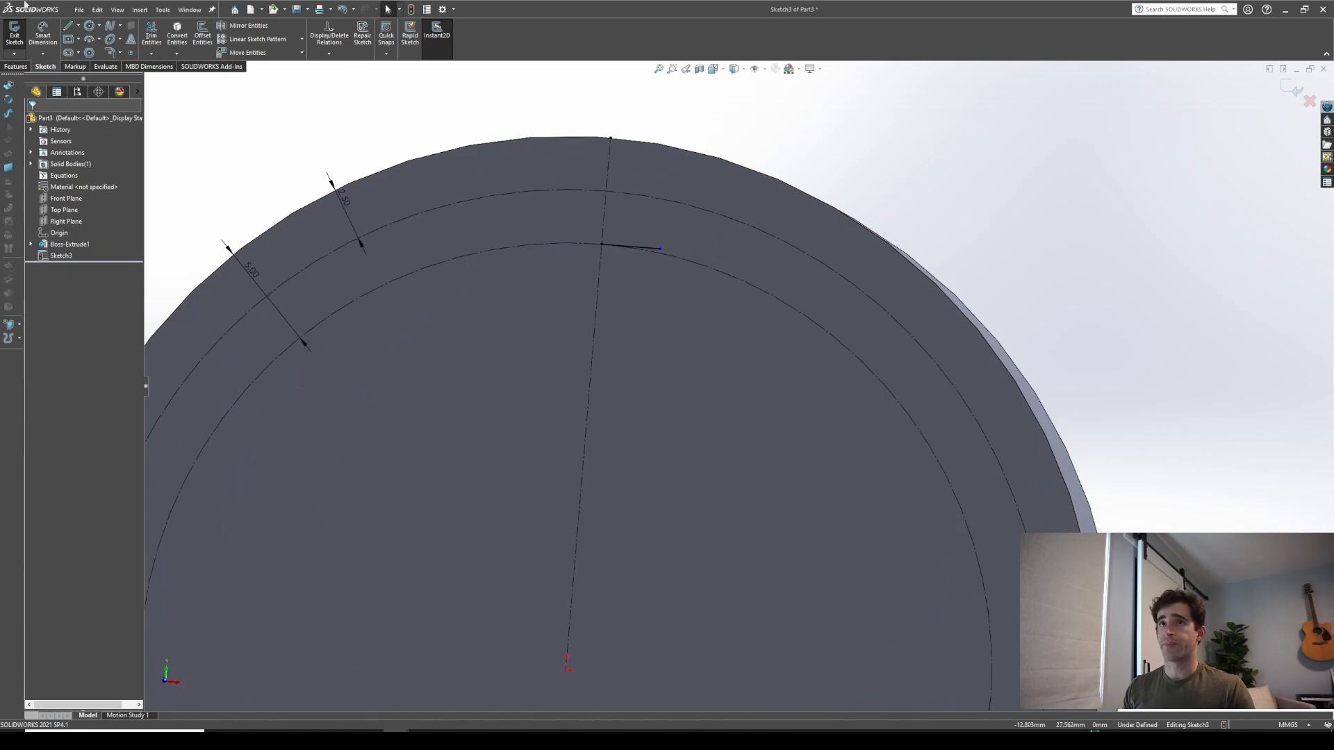
Draw two tangent arcs from the line's end up to the disc's outer edge, forming a curved S-profile
{"action": "left_click", "coordinate": [88, 40]}
{"action": "left_click", "coordinate": [660, 248]}
{"action": "left_click", "coordinate": [689, 207]}
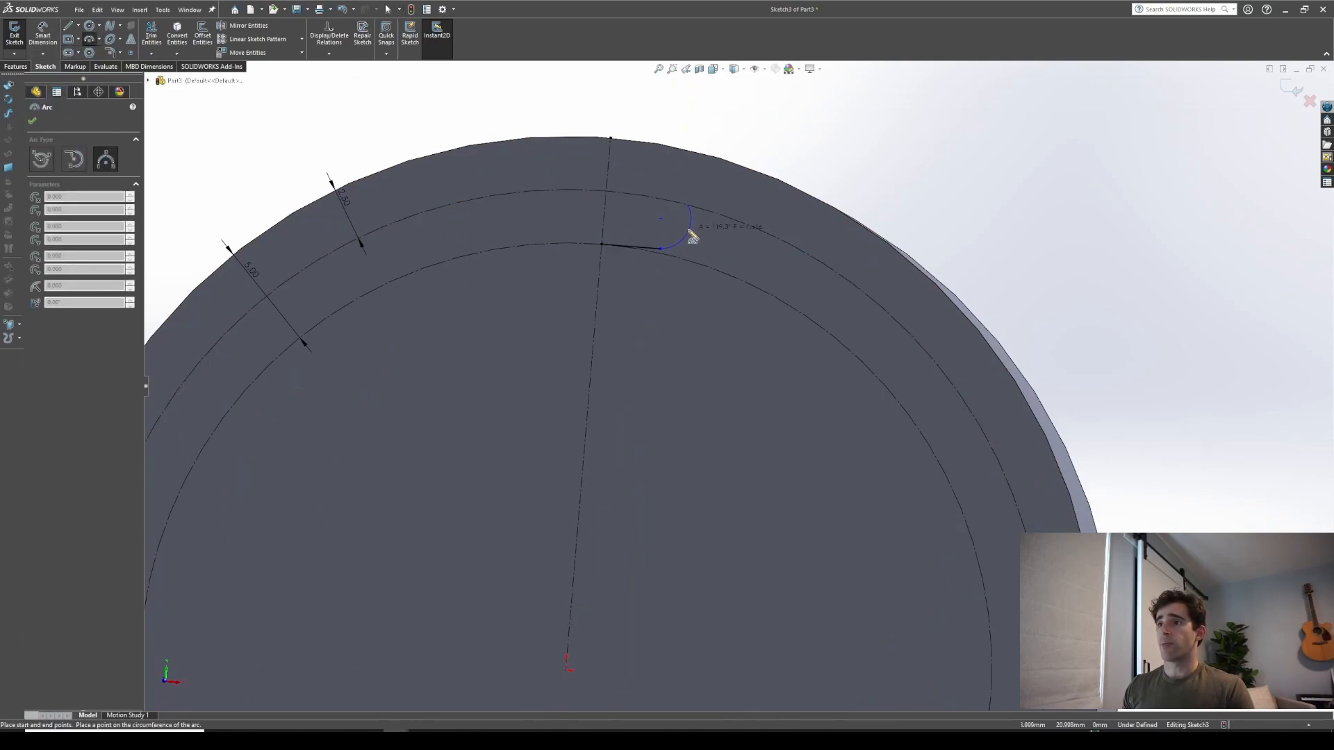
{"action": "left_click", "coordinate": [691, 232]}
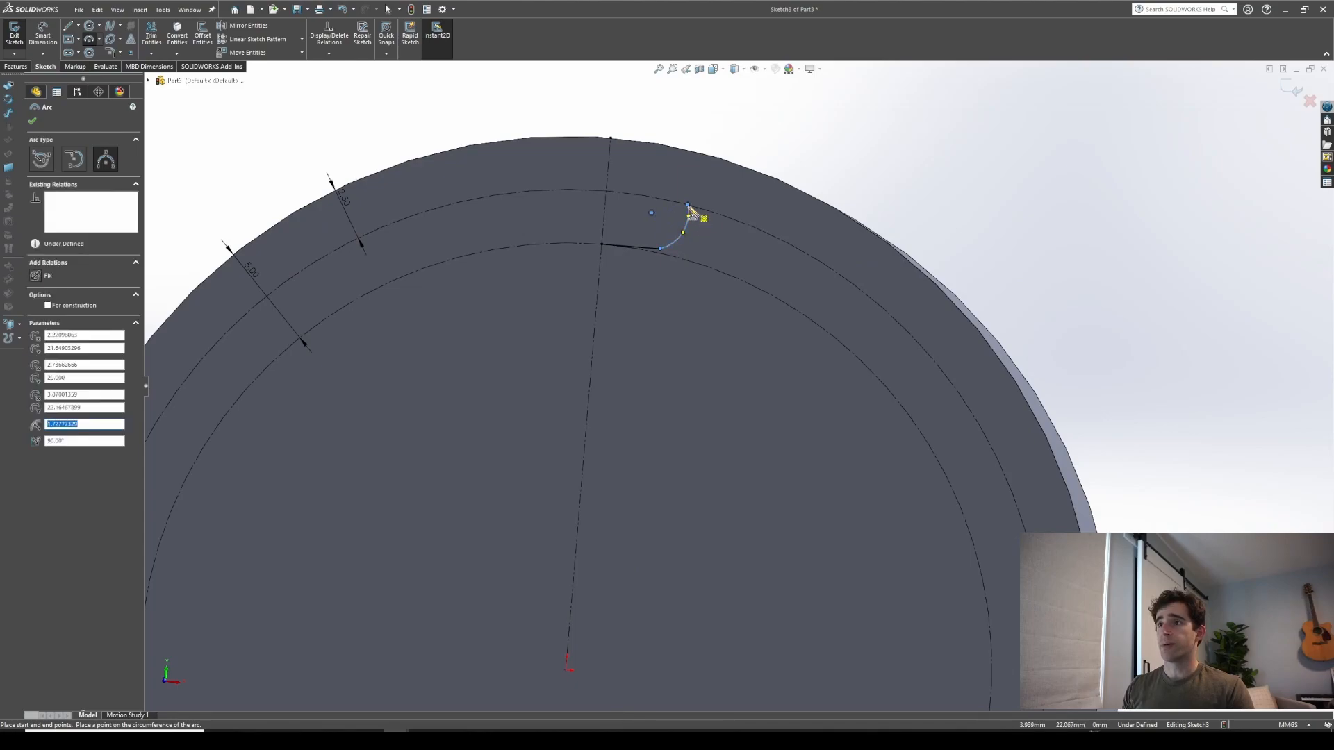
{"action": "left_click", "coordinate": [725, 160]}
{"action": "left_click", "coordinate": [700, 175]}
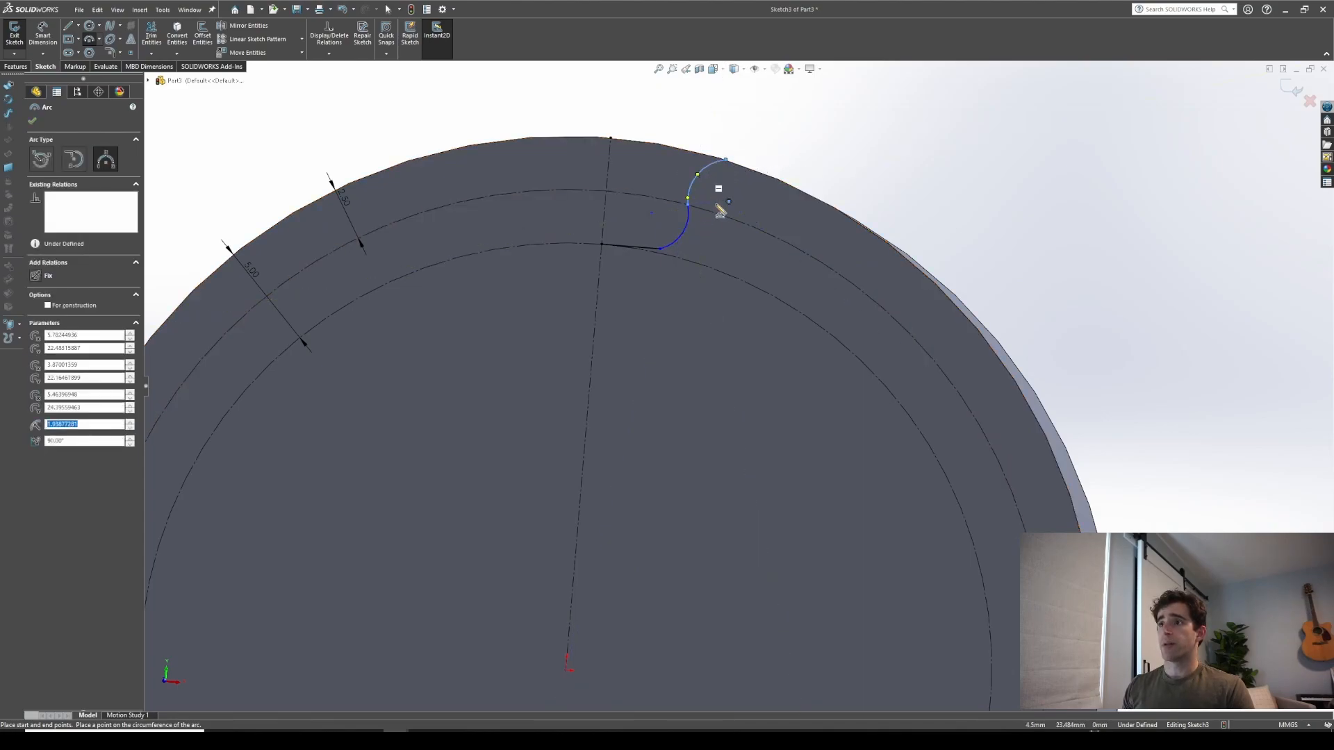
{"action": "key", "text": "Escape"}
{"action": "middle_click_drag", "start_coordinate": [669, 262], "coordinate": [661, 253]}
{"action": "scroll", "coordinate": [660, 253], "scroll_direction": "up", "scroll_amount": 2}
{"action": "scroll", "coordinate": [660, 253], "scroll_direction": "down", "scroll_amount": 1}
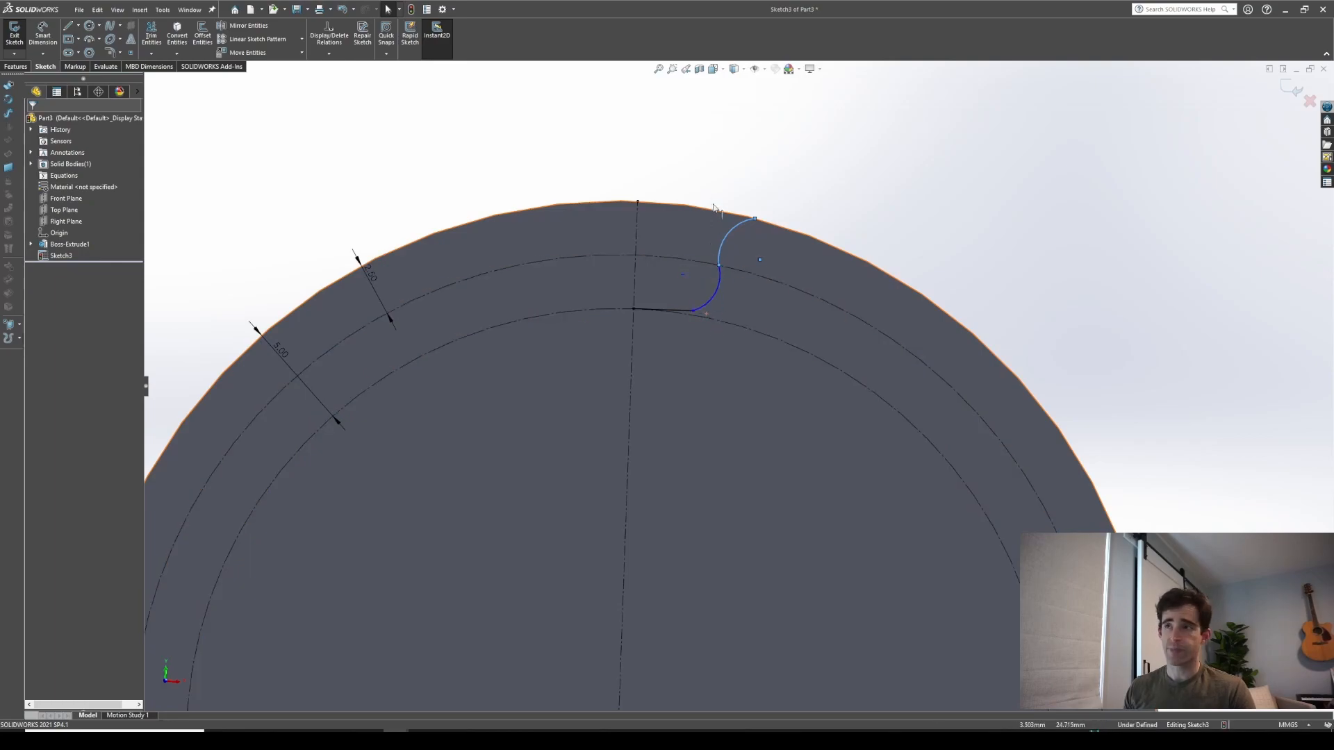
{"action": "right_click_drag", "start_coordinate": [683, 212], "coordinate": [682, 159]}
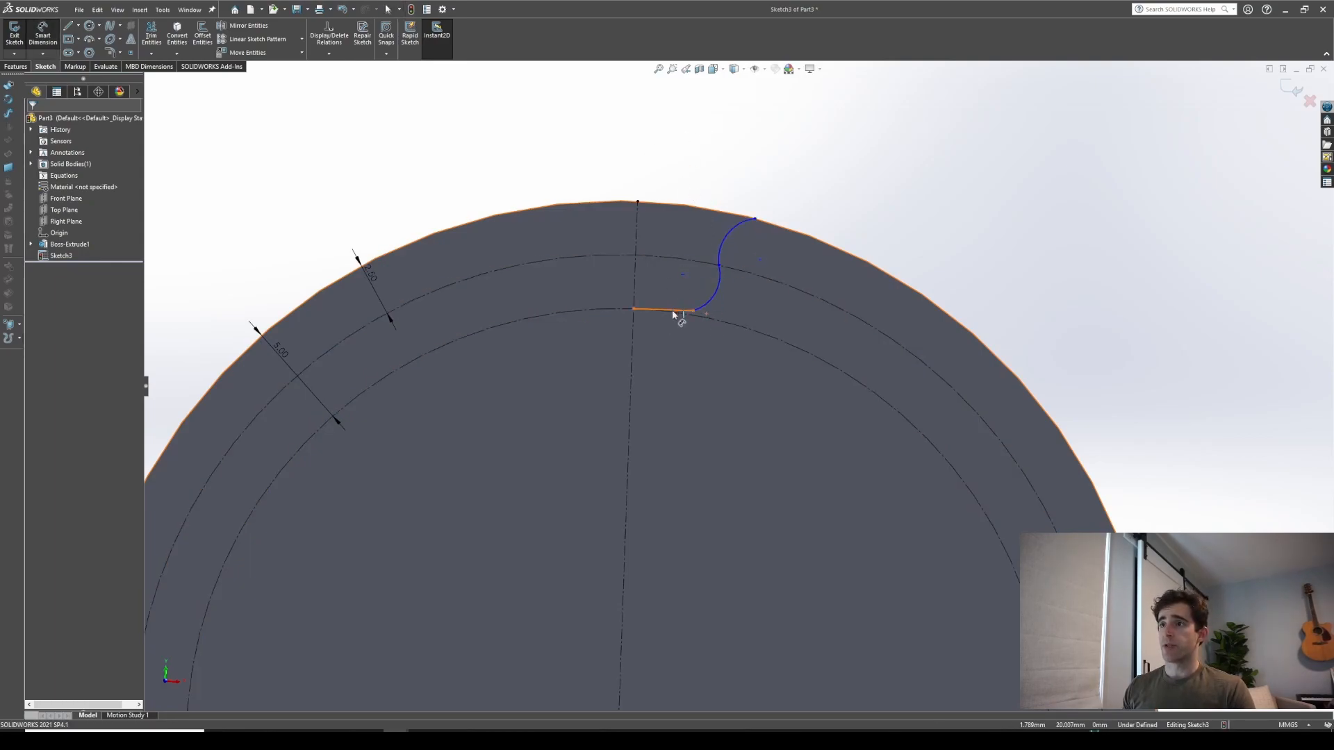
Dimension the short horizontal line's length as 1 mm
{"action": "left_click", "coordinate": [672, 310]}
{"action": "left_click", "coordinate": [663, 391]}
{"action": "type", "text": "1"}
{"action": "key", "text": "Return"}
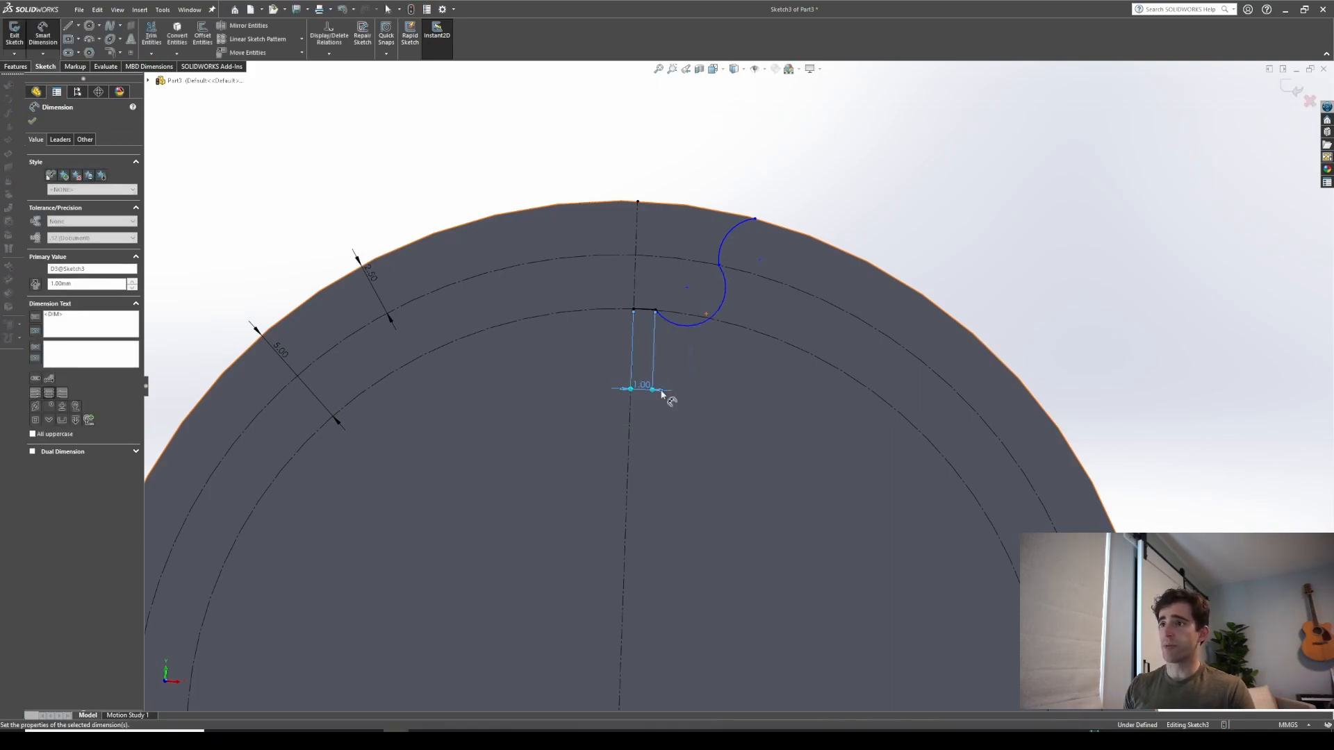
{"action": "key", "text": "Escape"}
Make the two arcs tangent to each other
{"action": "left_click", "coordinate": [722, 286]}
{"action": "left_click", "coordinate": [727, 237], "text": "ctrl"}
{"action": "left_click", "coordinate": [37, 305]}
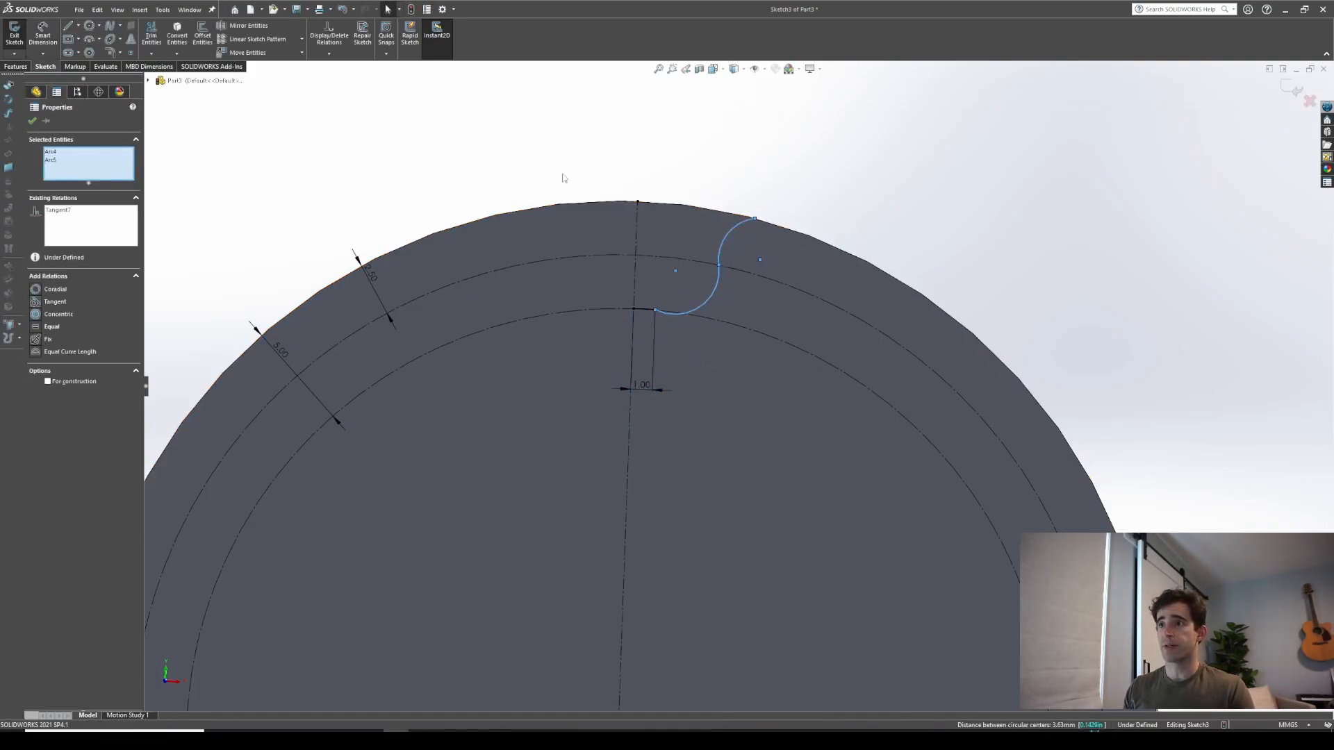
{"action": "left_click", "coordinate": [626, 127]}
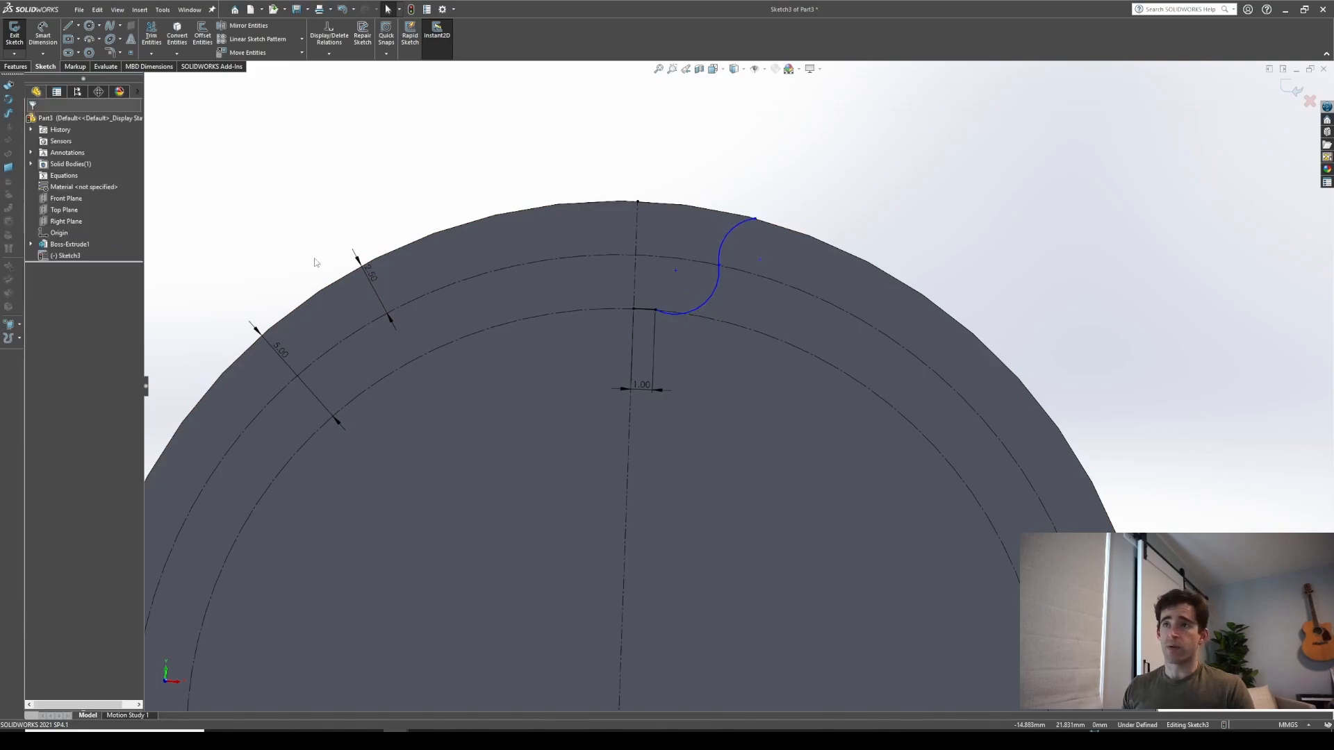
Dimension the lower arc's radius
{"action": "key", "text": "d"}
{"action": "left_click", "coordinate": [707, 300]}
{"action": "left_click", "coordinate": [744, 405]}
{"action": "key", "text": "Return"}
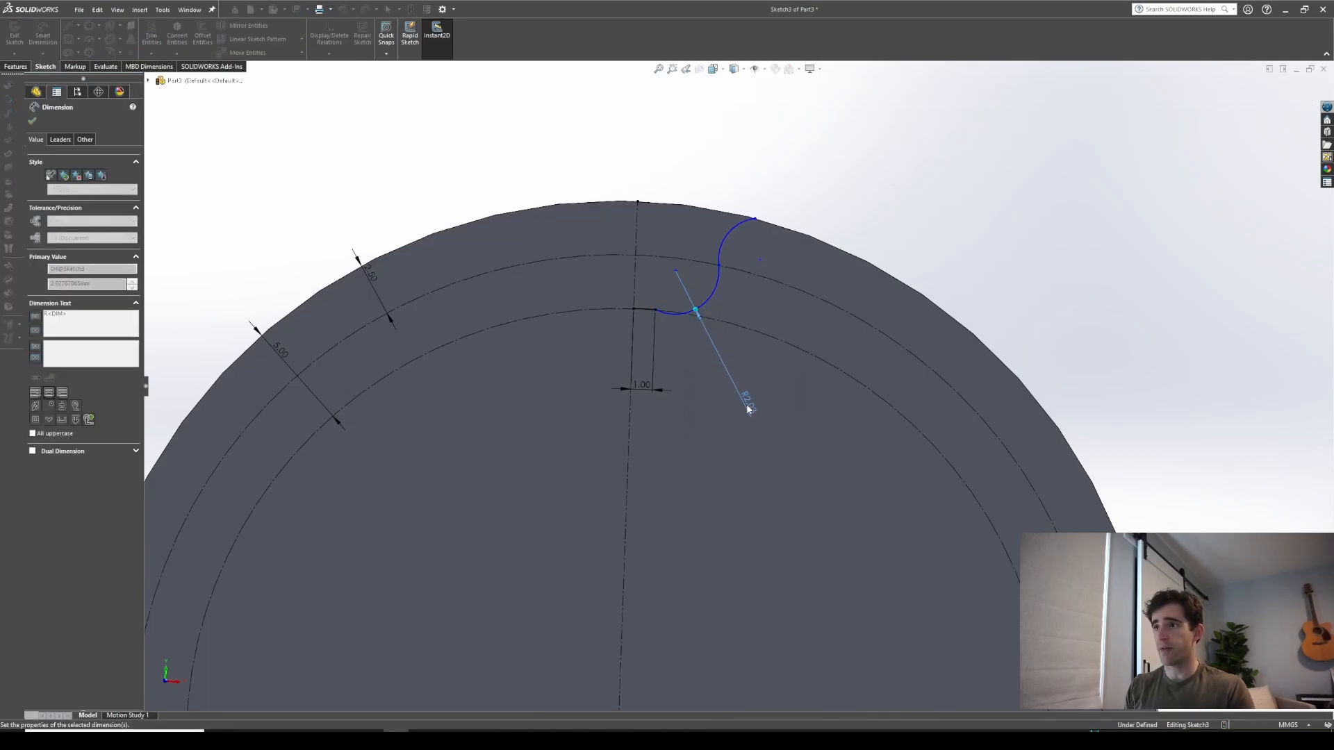
Dimension the horizontal distance from the centerline to the arcs' junction point as 2 mm
{"action": "left_click", "coordinate": [794, 287]}
{"action": "left_click", "coordinate": [633, 298]}
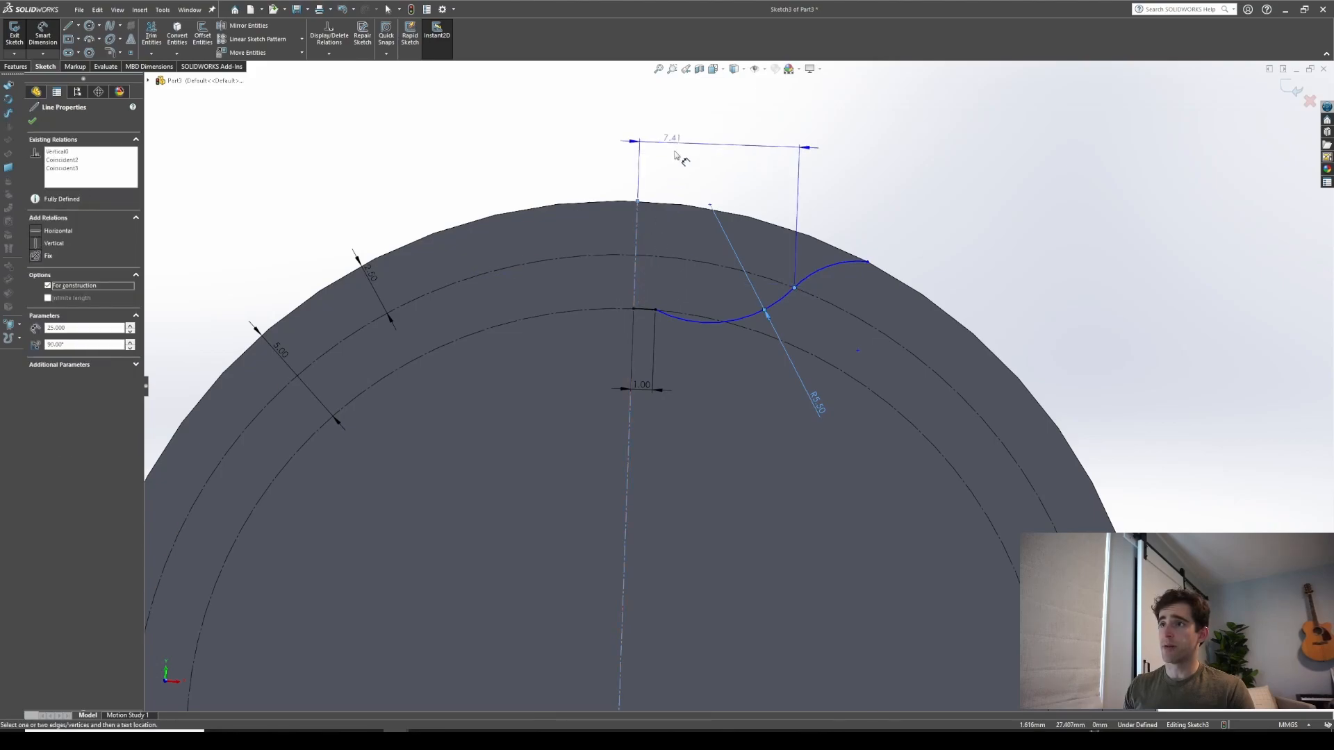
{"action": "left_click", "coordinate": [675, 150]}
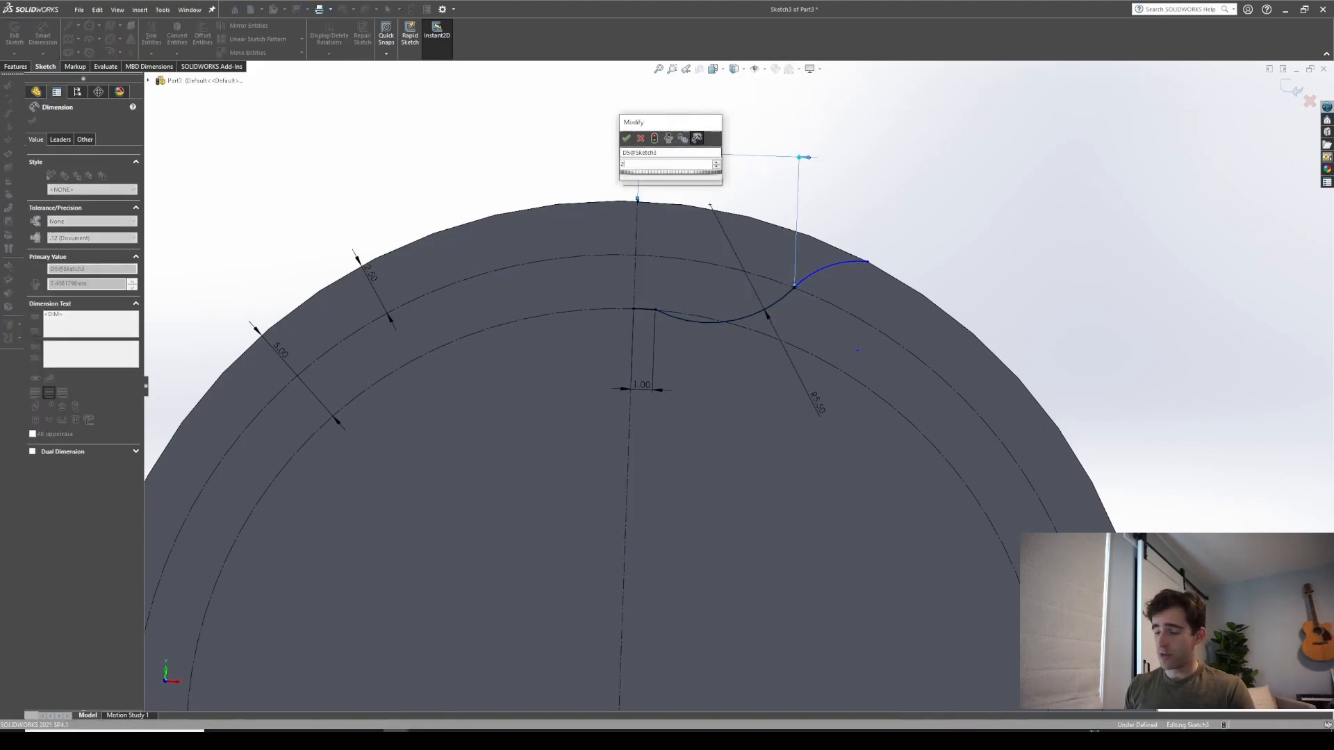
{"action": "type", "text": "2"}
{"action": "key", "text": "Return"}
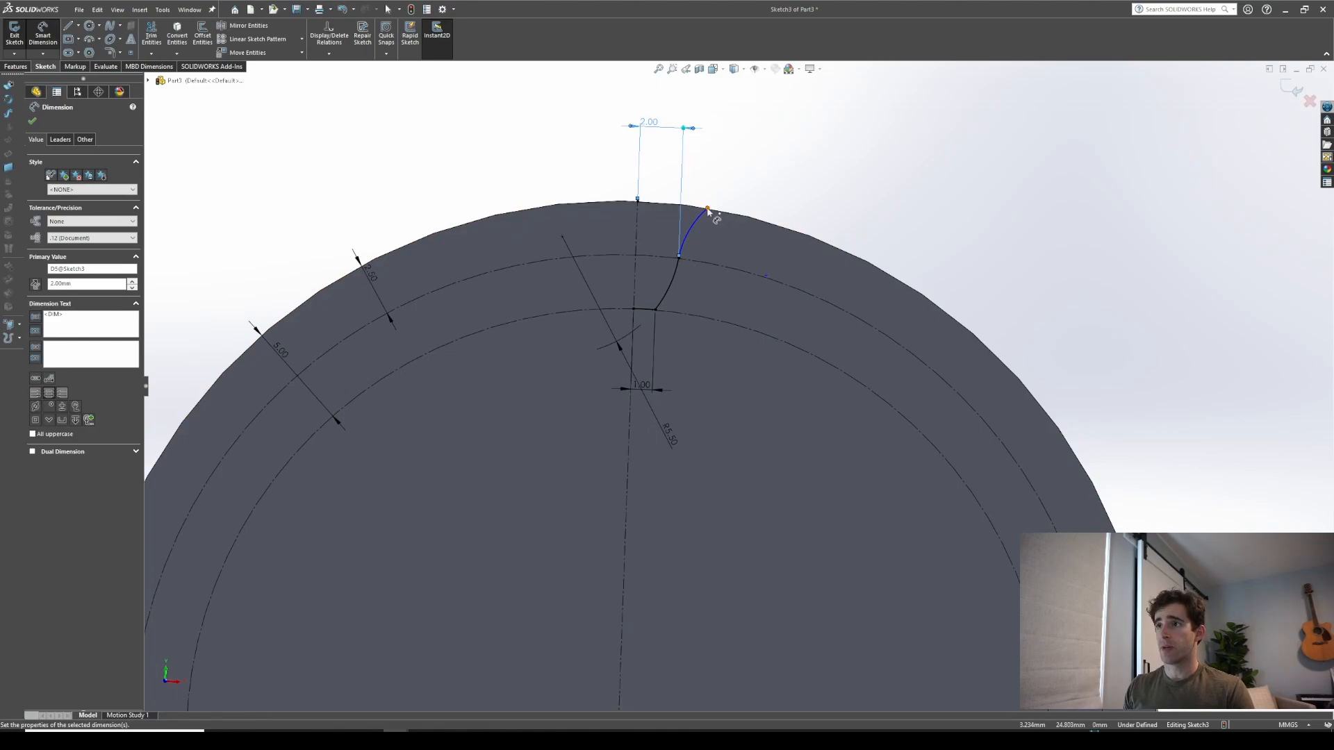
Dimension the horizontal distance from the centerline to the upper arc's outer endpoint as 3 mm
{"action": "left_click", "coordinate": [707, 209]}
{"action": "left_click", "coordinate": [637, 222]}
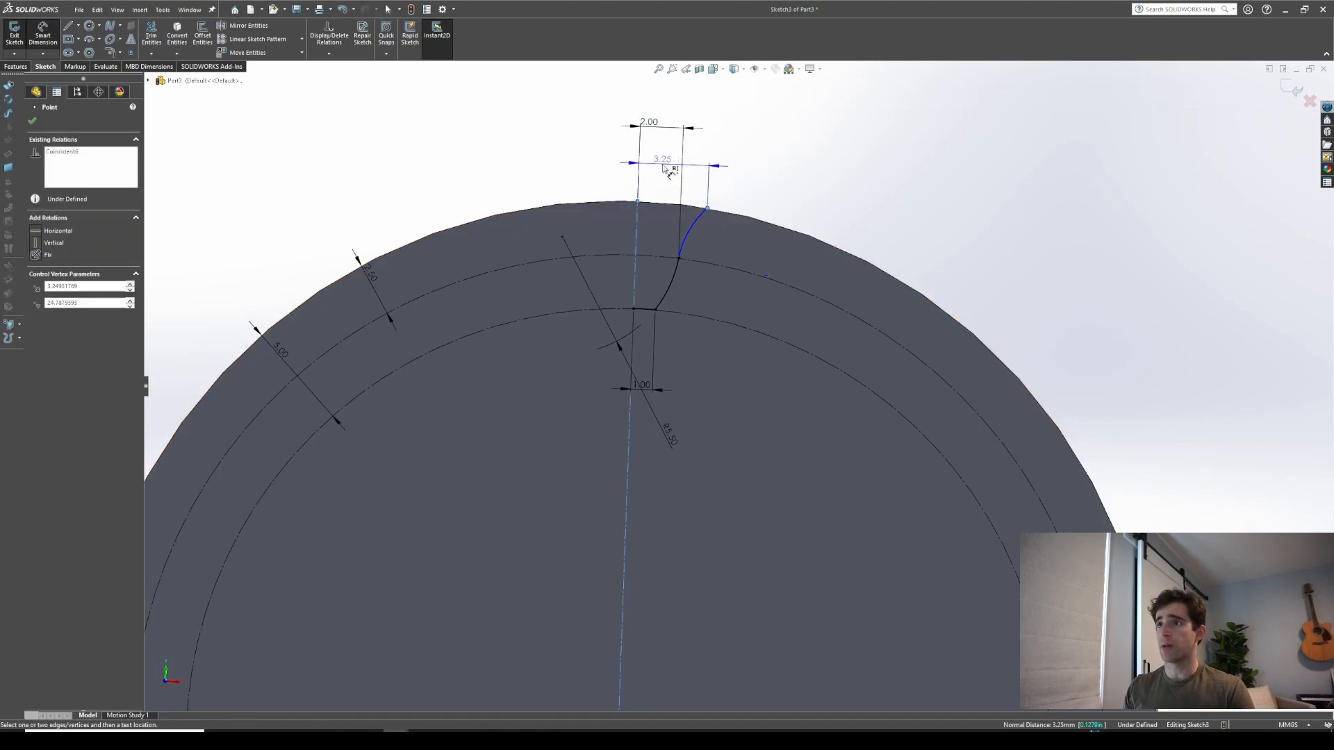
{"action": "left_click", "coordinate": [677, 166]}
{"action": "type", "text": "3"}
{"action": "key", "text": "Return"}
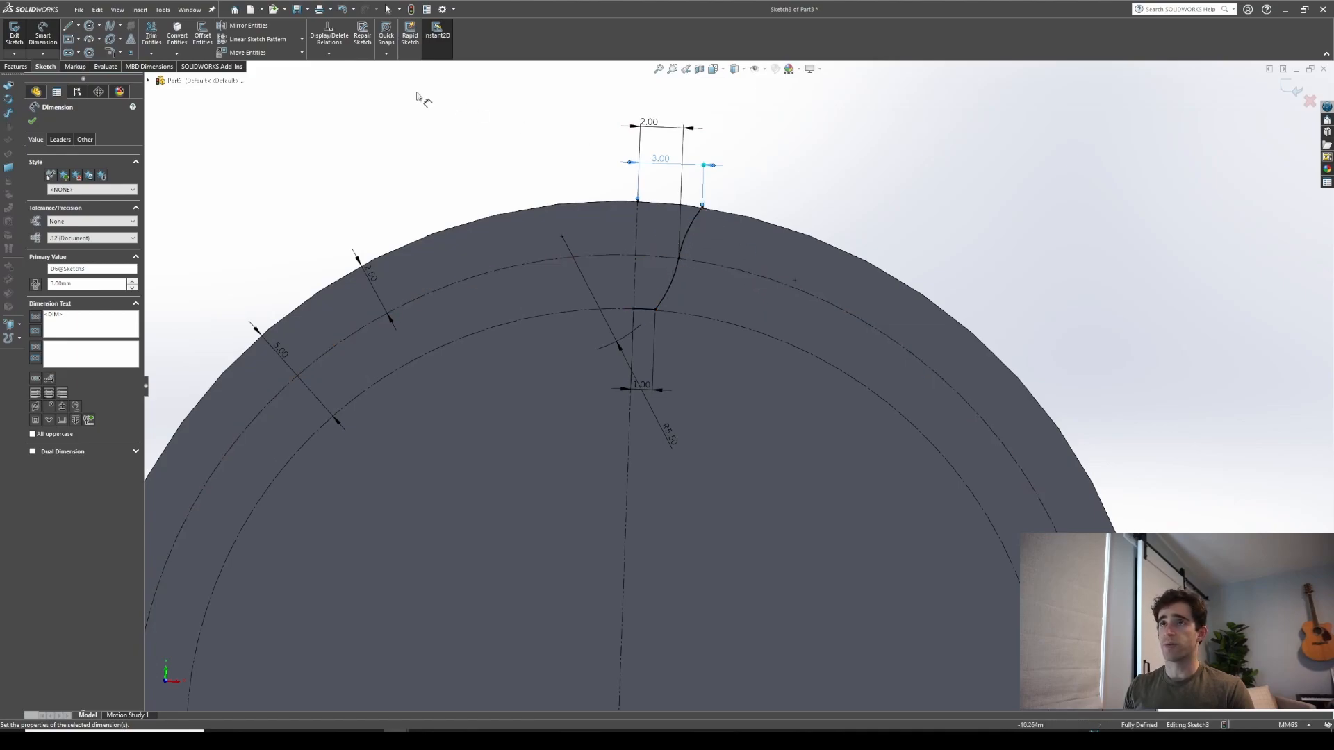
Mirror both arcs and the short line about the vertical centerline
{"action": "left_click", "coordinate": [241, 28]}
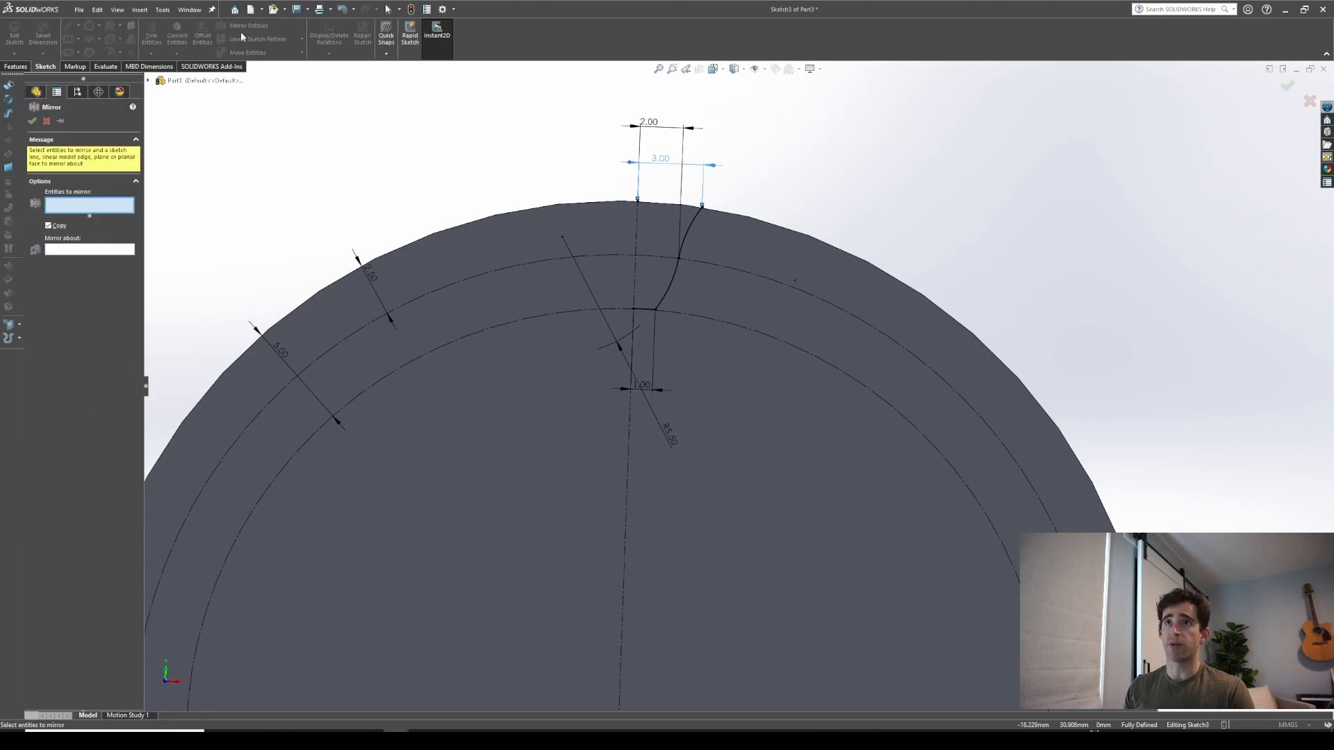
{"action": "left_click", "coordinate": [691, 233]}
{"action": "left_click", "coordinate": [671, 284]}
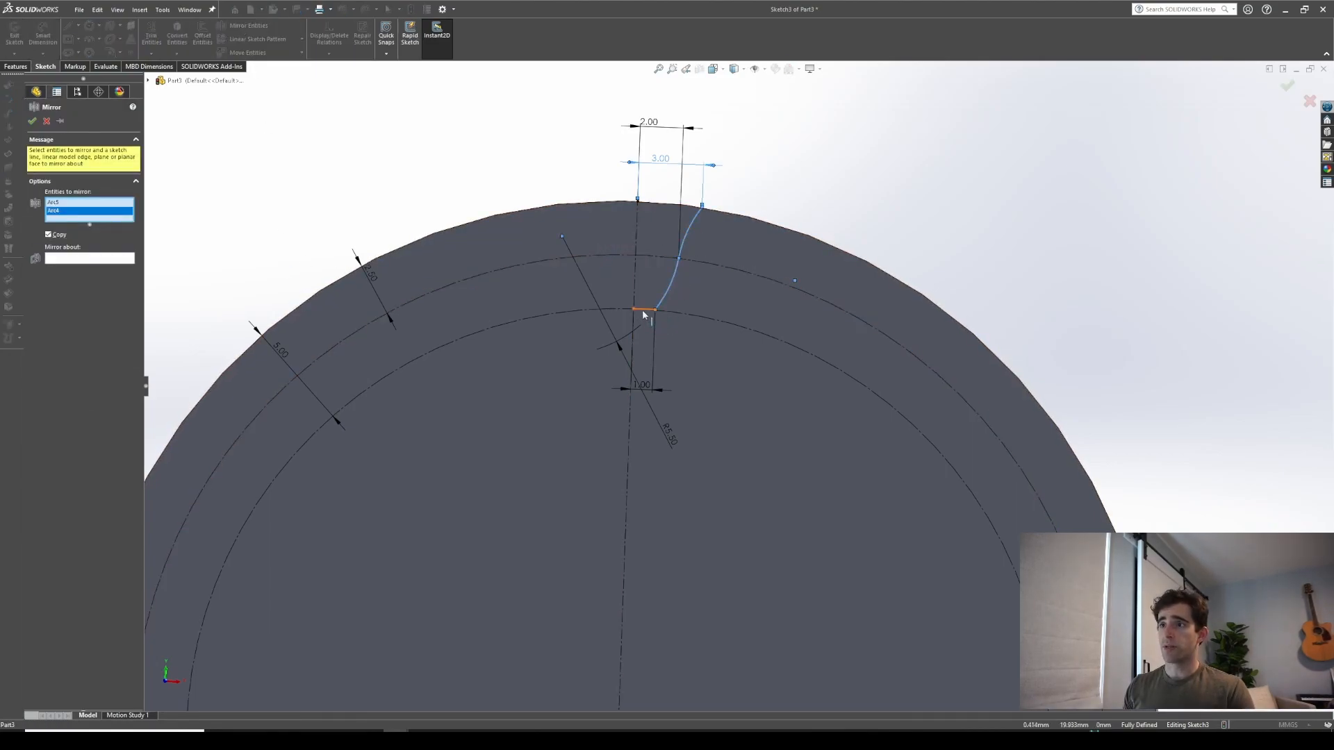
{"action": "left_click", "coordinate": [642, 311]}
{"action": "left_click", "coordinate": [93, 268]}
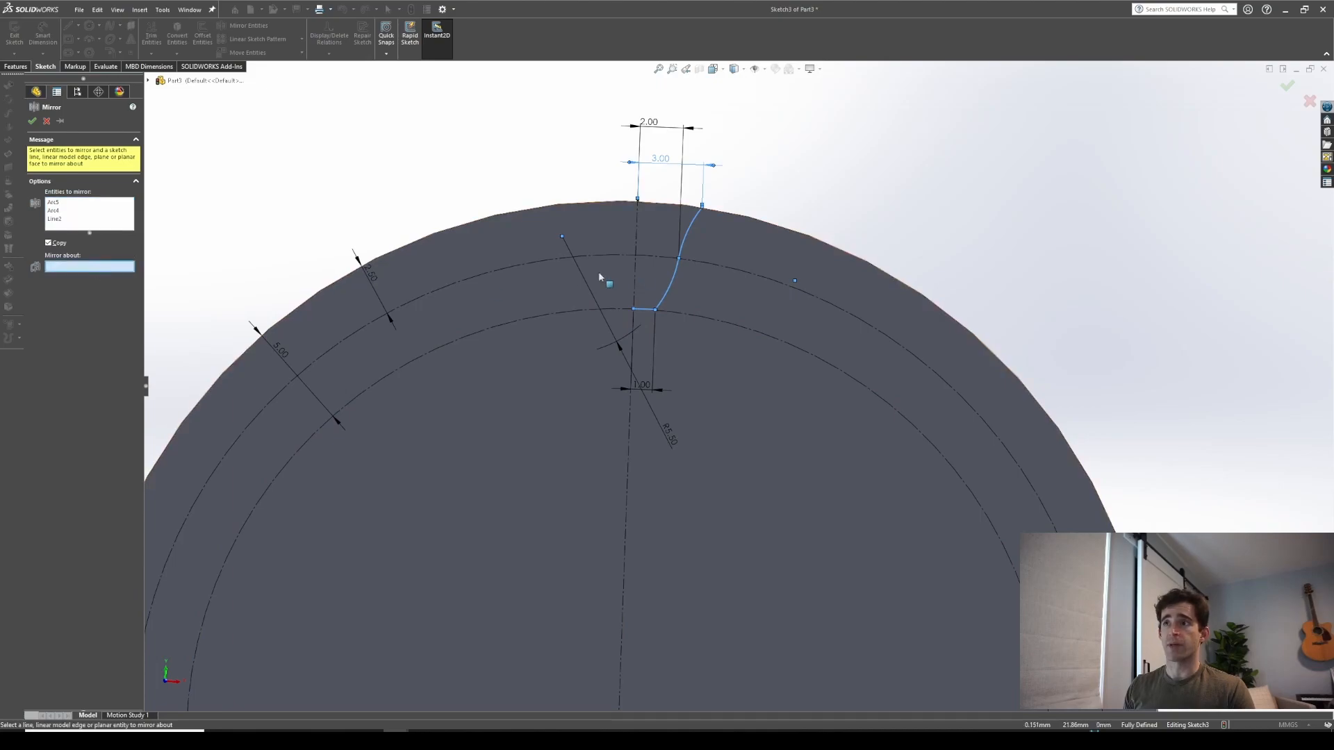
{"action": "left_click", "coordinate": [637, 278]}
{"action": "middle_click_drag", "start_coordinate": [647, 462], "coordinate": [665, 502], "text": "ctrl"}
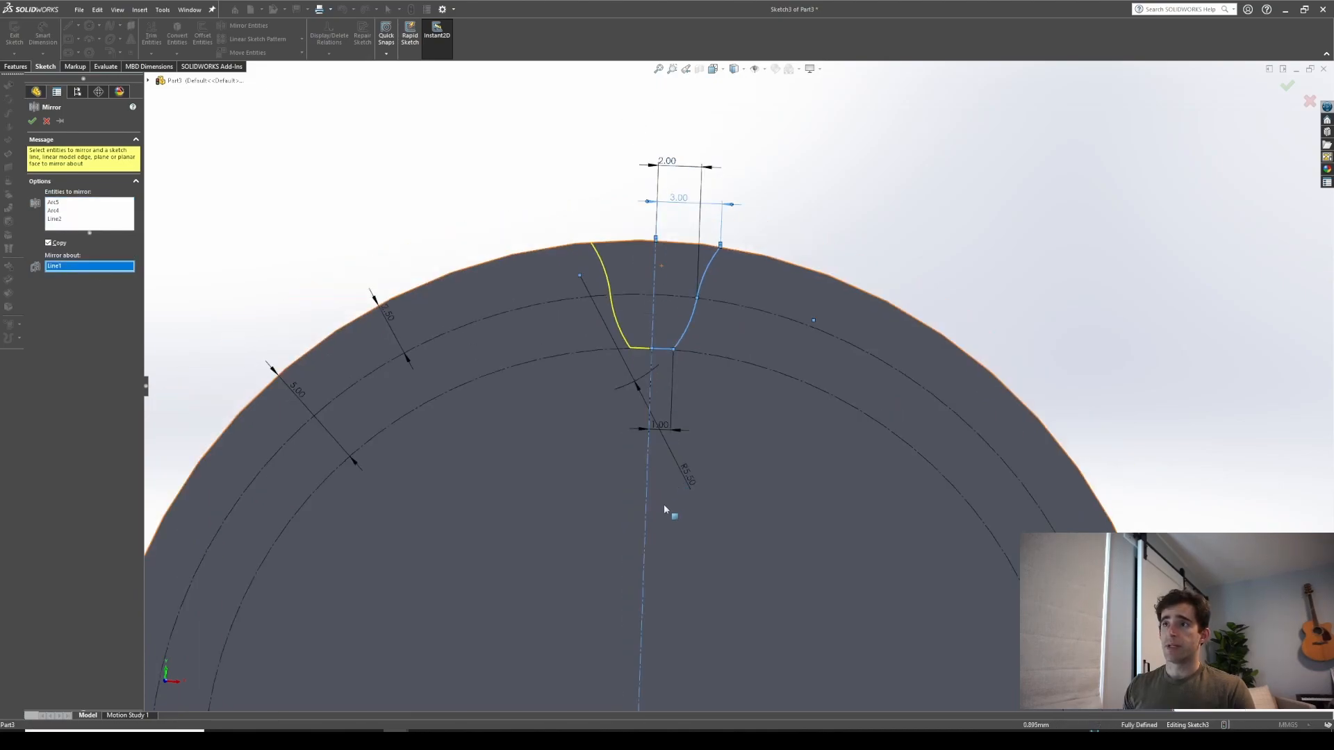
{"action": "scroll", "coordinate": [261, 259], "scroll_direction": "down", "scroll_amount": 1}
{"action": "left_click", "coordinate": [31, 122]}
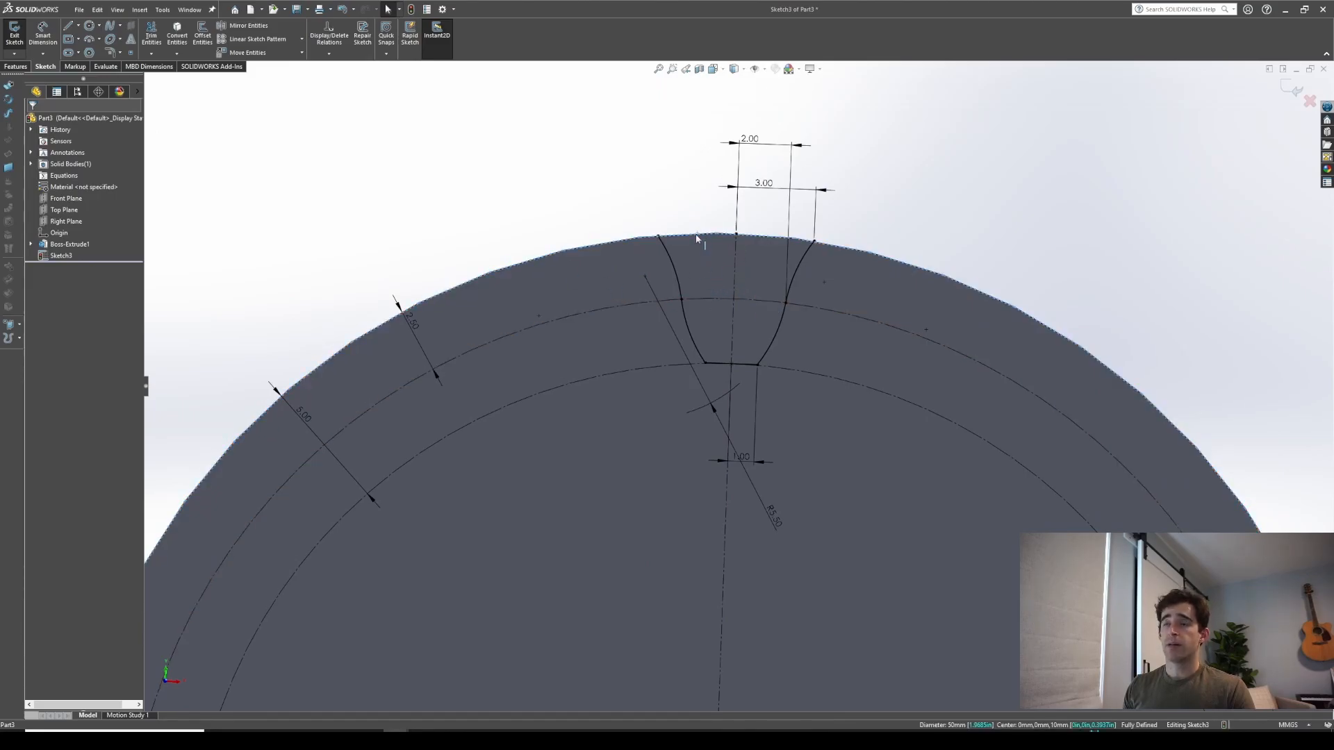
Convert the disc's outer edge into the sketch and trim it to the segment between the profile's top ends
{"action": "left_click", "coordinate": [179, 35]}
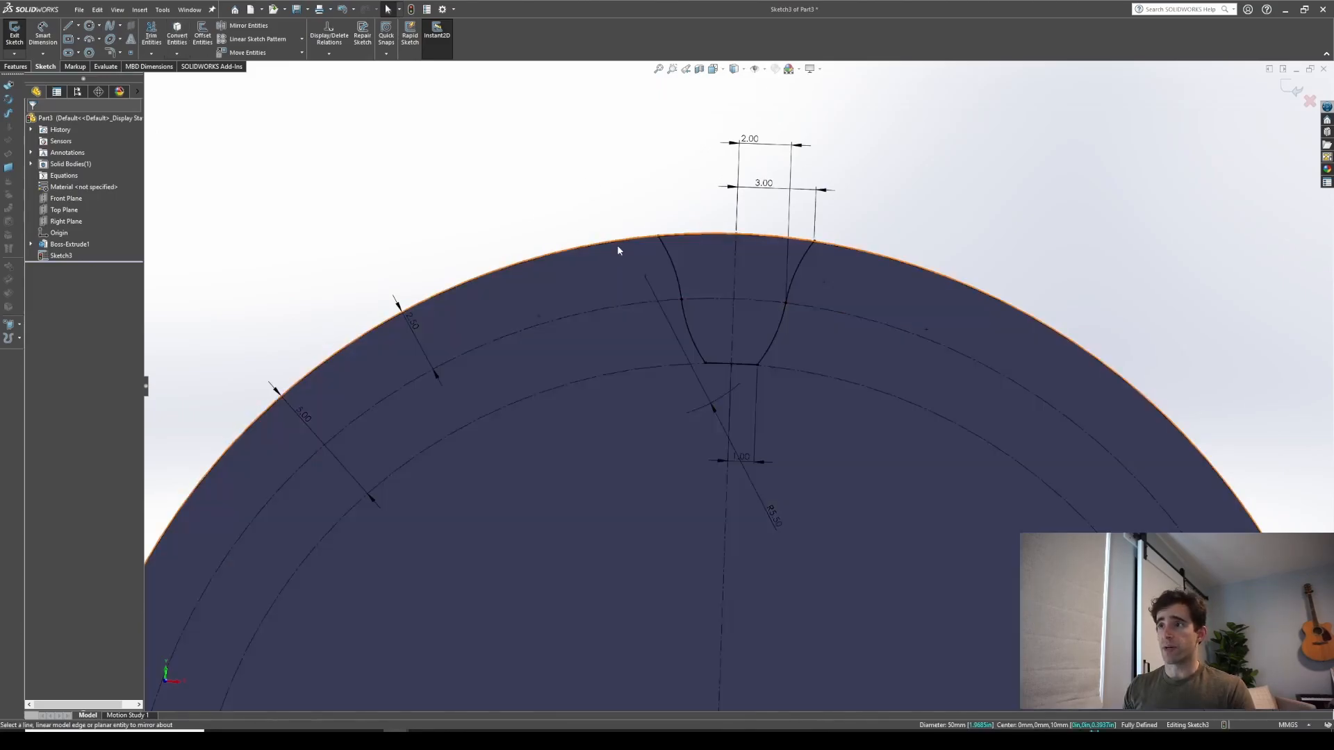
{"action": "left_click", "coordinate": [151, 34]}
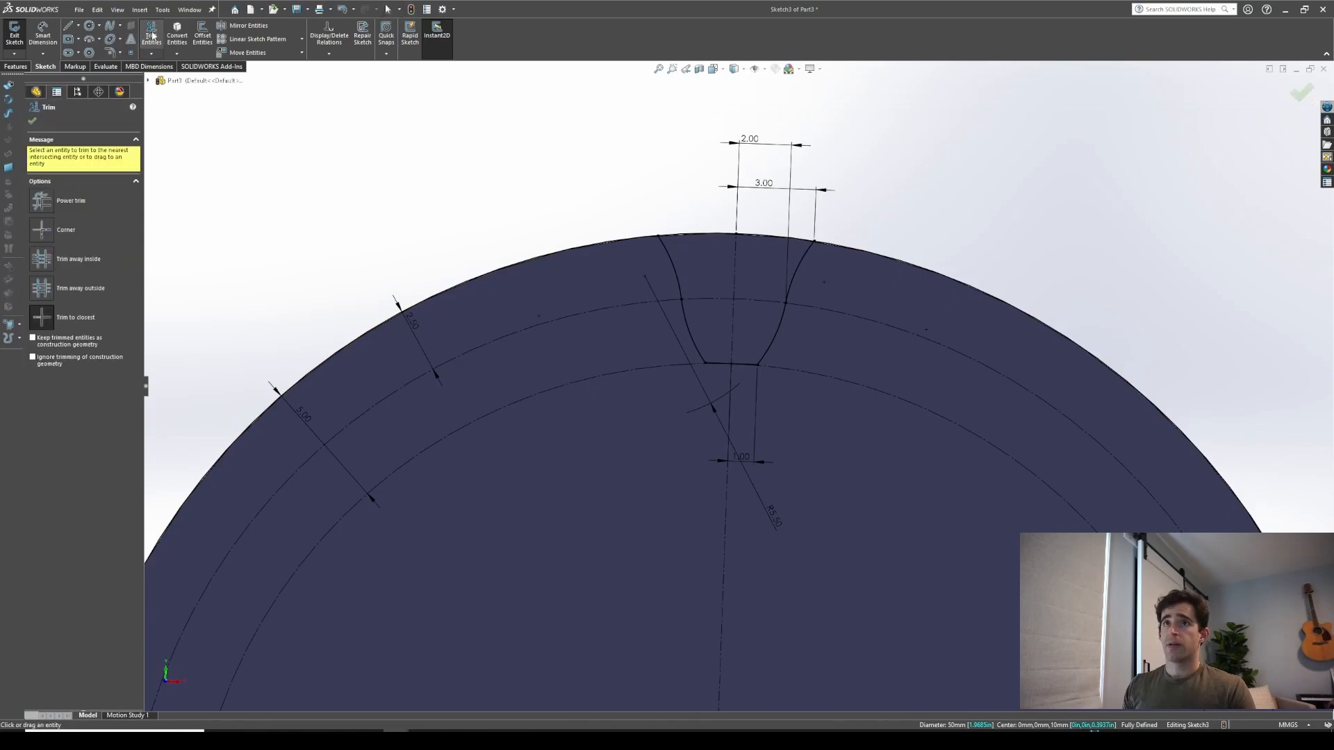
{"action": "left_click", "coordinate": [534, 260]}
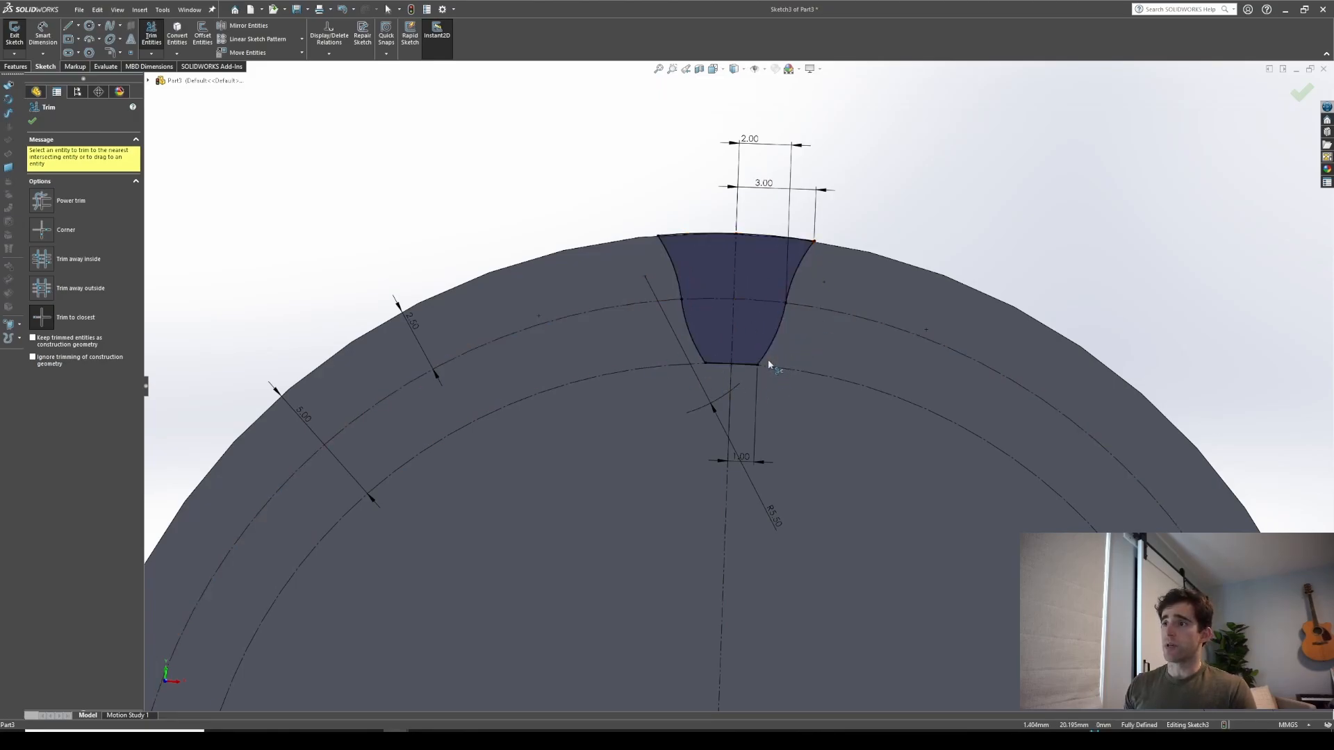
{"action": "scroll", "coordinate": [761, 432], "scroll_direction": "up", "scroll_amount": 2}
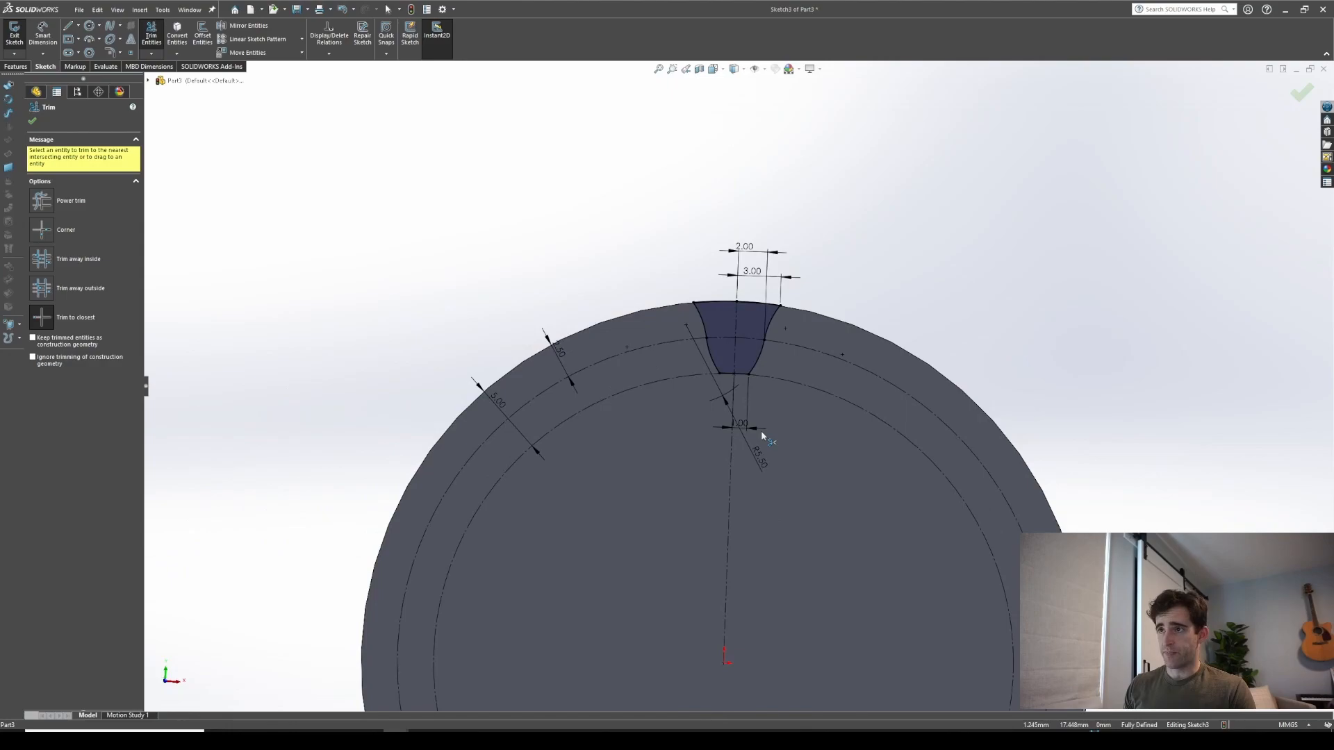
{"action": "left_click", "coordinate": [33, 122]}
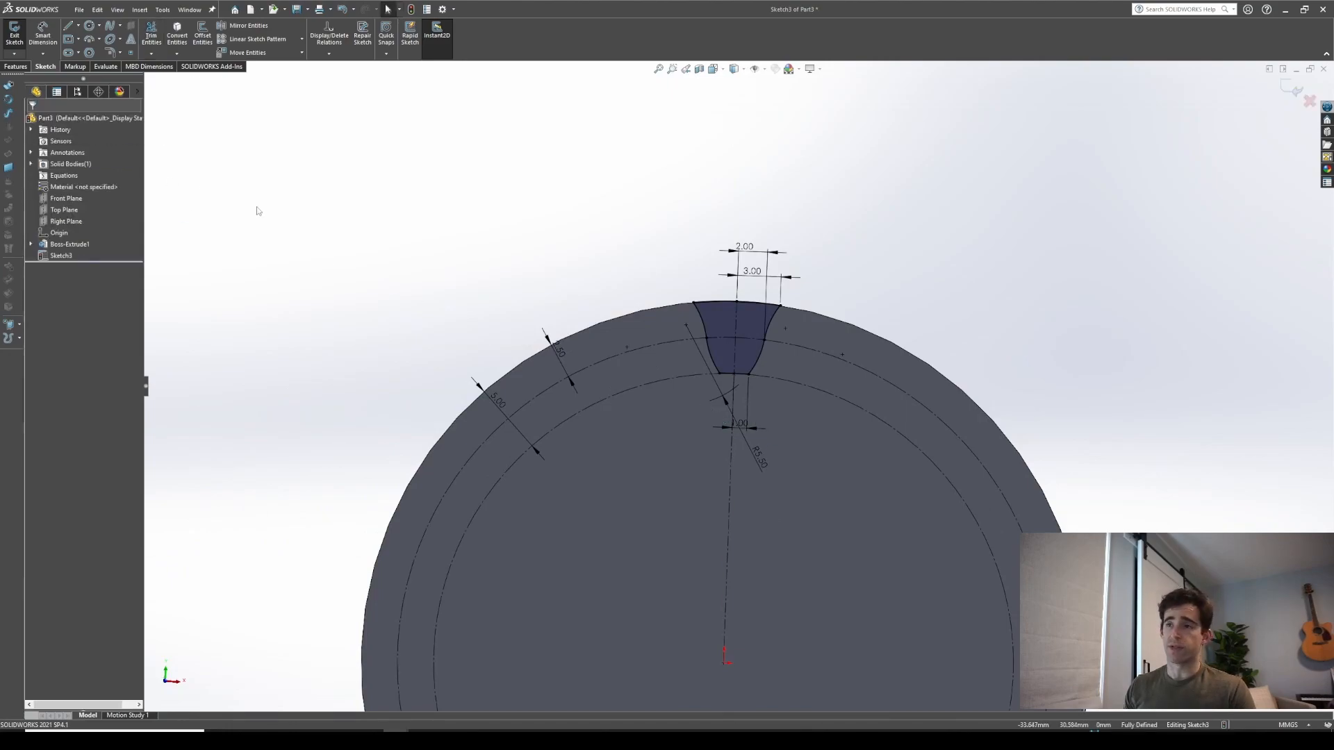
Circularly pattern the closed notch profile around the disc's outer edge with 20 equally spaced instances
{"action": "scroll", "coordinate": [798, 459], "scroll_direction": "down", "scroll_amount": 1}
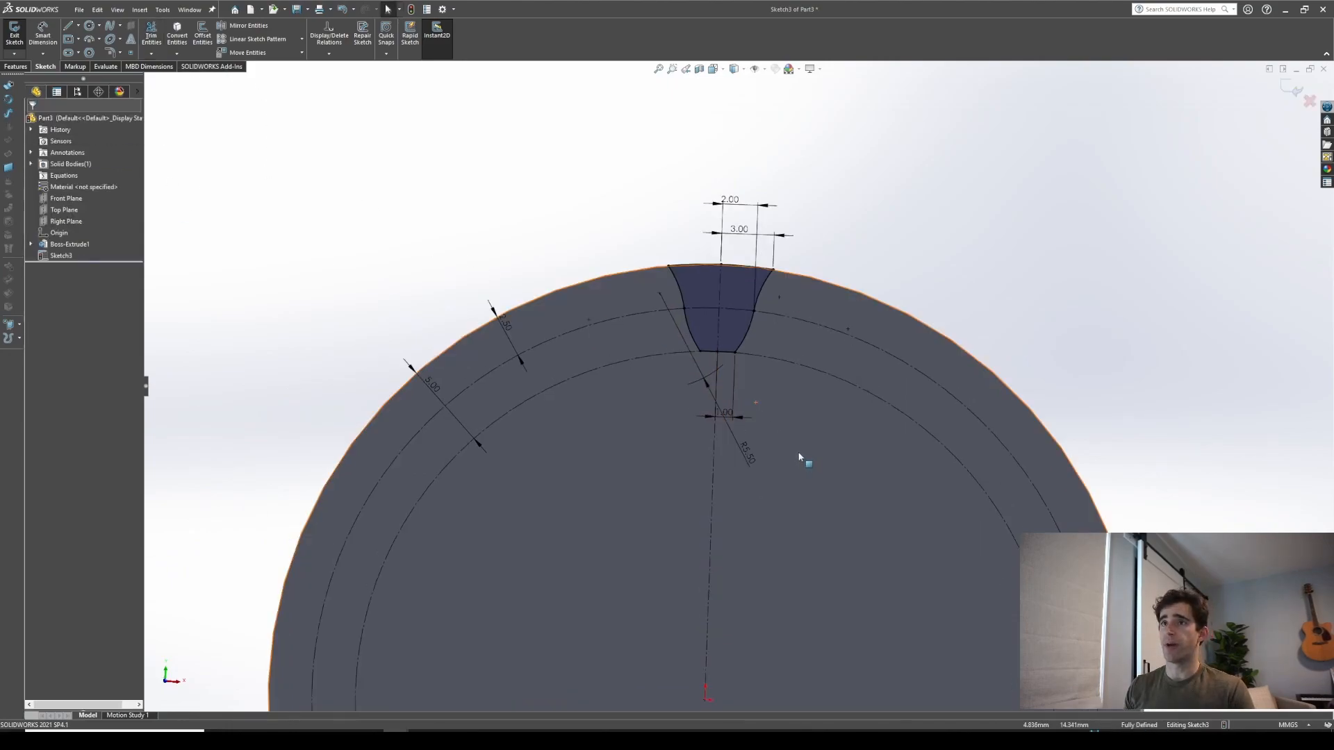
{"action": "left_click", "coordinate": [302, 41]}
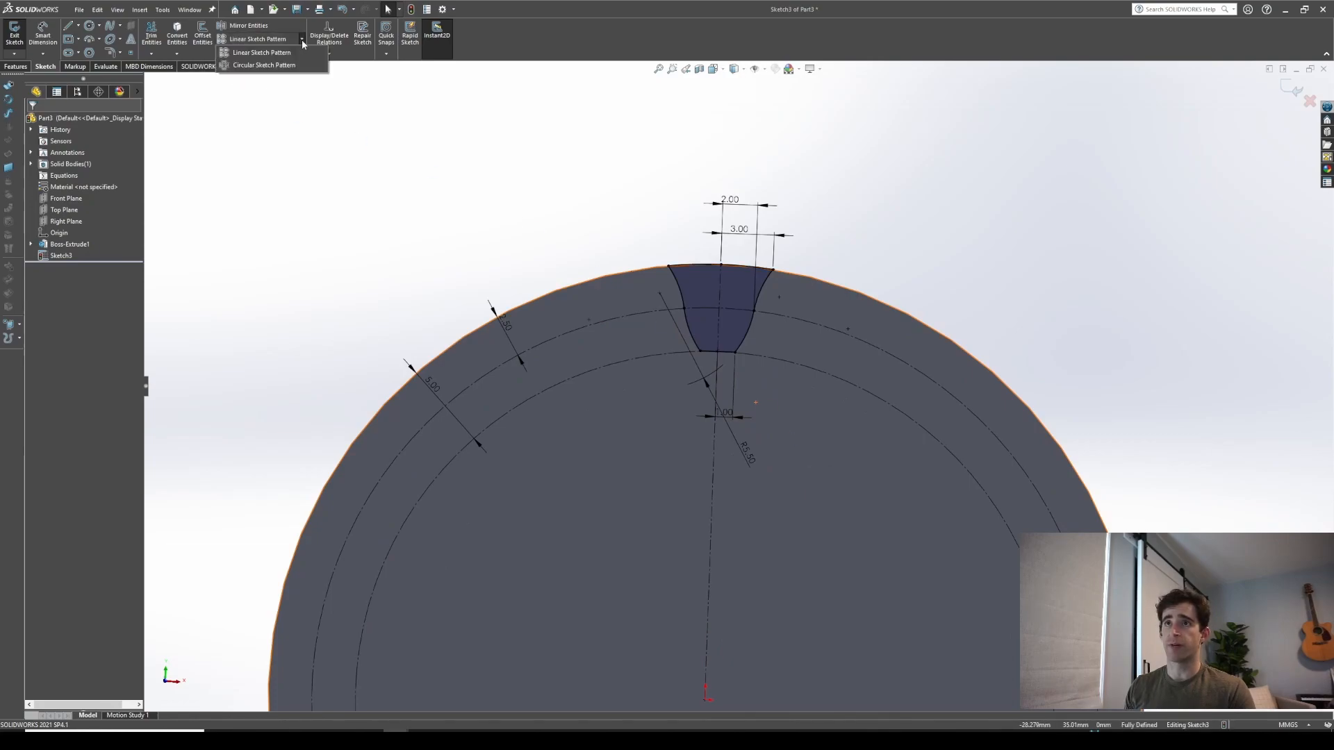
{"action": "left_click", "coordinate": [270, 66]}
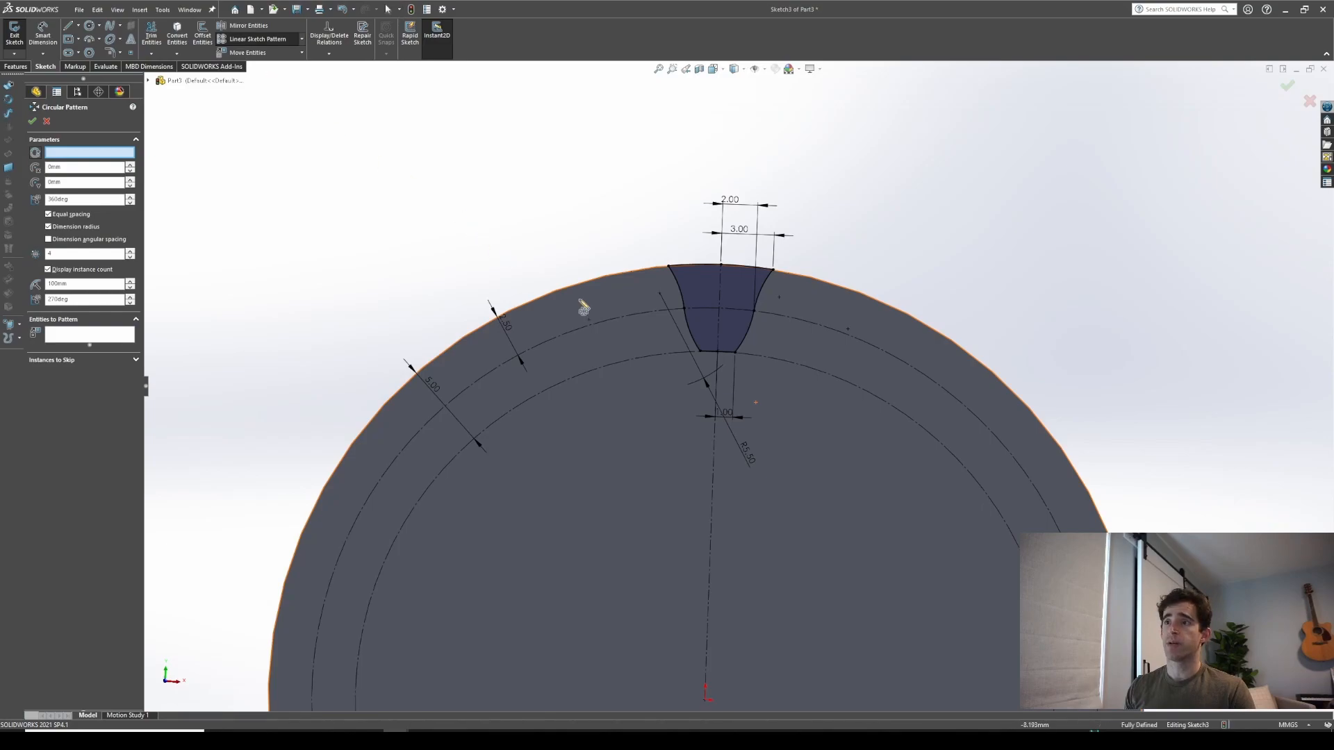
{"action": "left_click", "coordinate": [559, 294]}
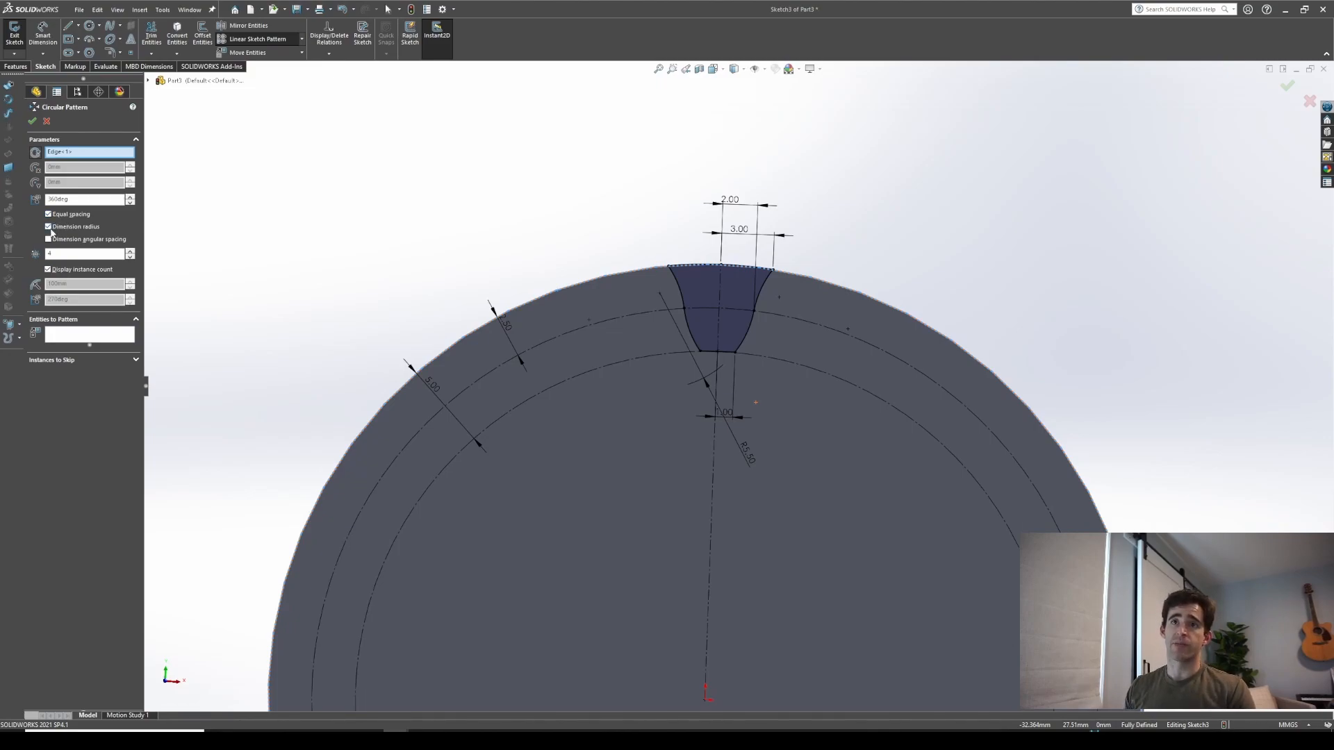
{"action": "left_click", "coordinate": [78, 335]}
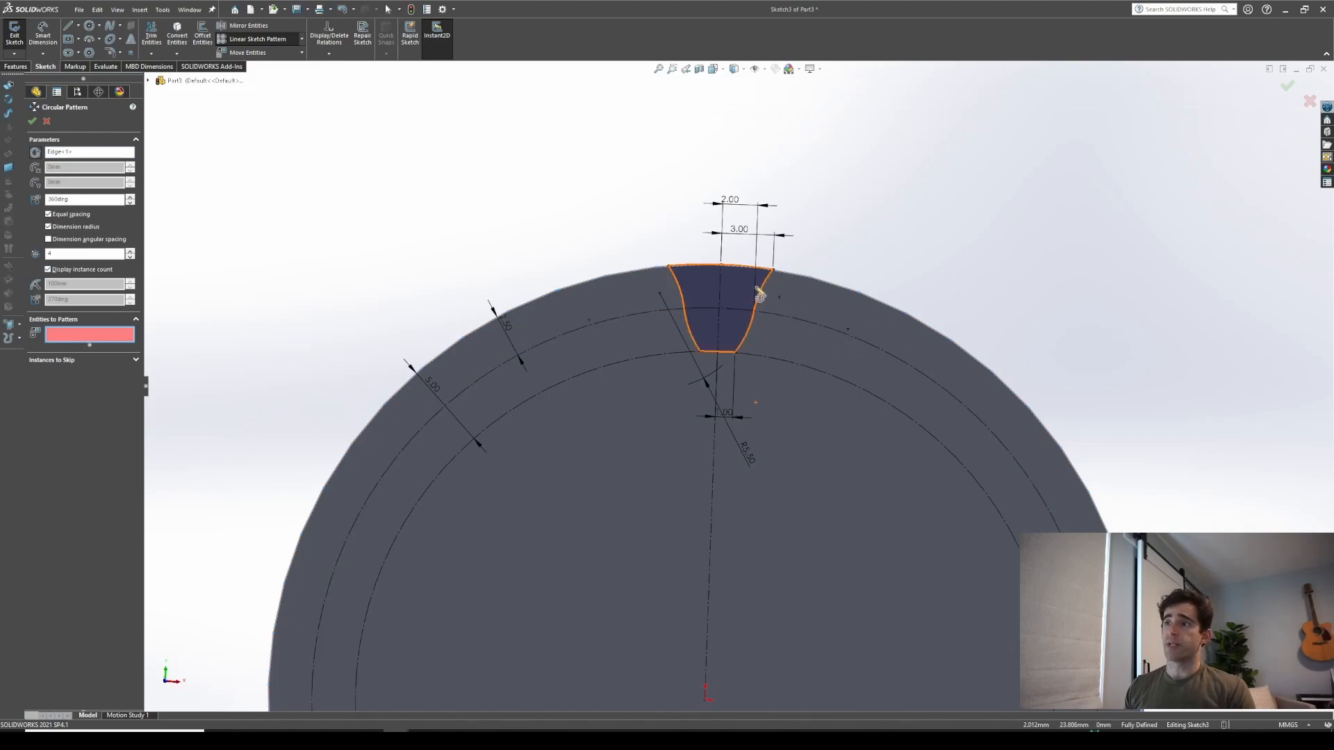
{"action": "left_click", "coordinate": [747, 340]}
{"action": "left_click", "coordinate": [738, 347]}
{"action": "left_click", "coordinate": [723, 352]}
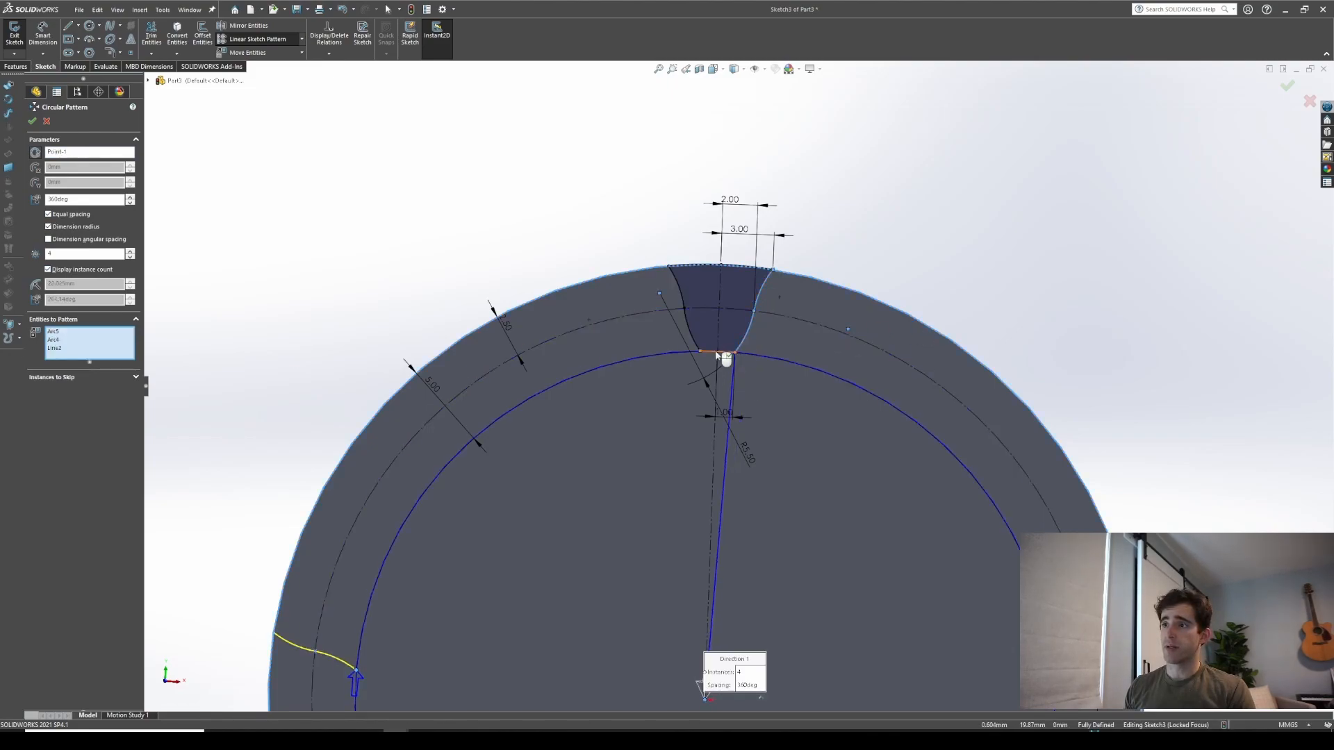
{"action": "left_click", "coordinate": [695, 343]}
{"action": "left_click", "coordinate": [680, 296]}
{"action": "left_click", "coordinate": [688, 268]}
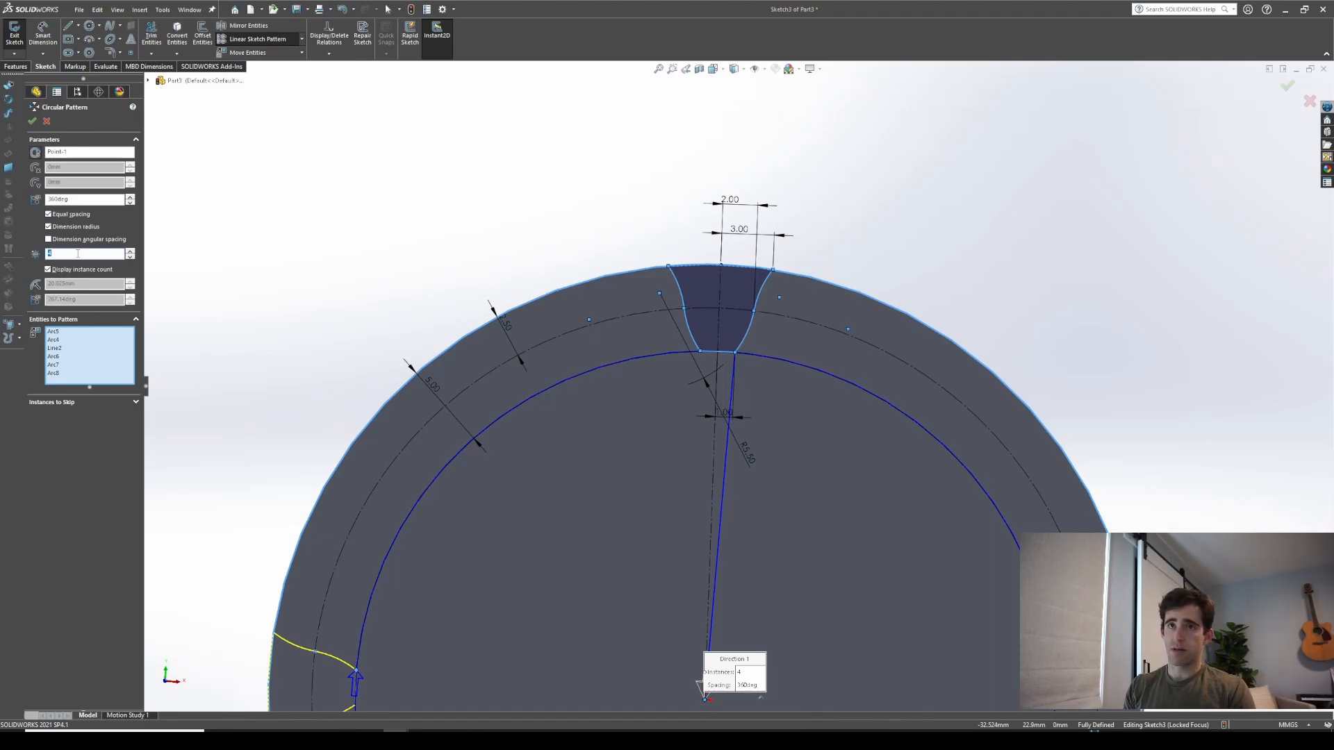
{"action": "key", "text": "Return"}
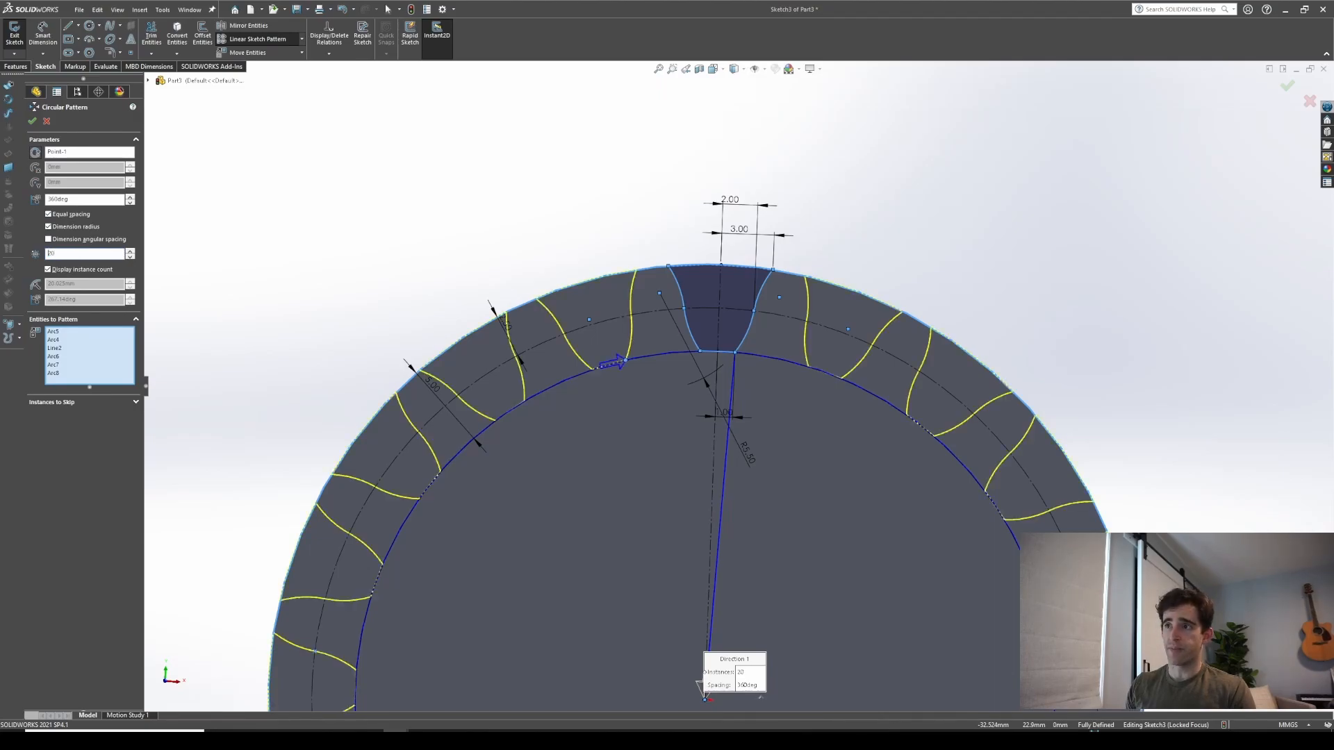
{"action": "scroll", "coordinate": [612, 520], "scroll_direction": "up", "scroll_amount": 5}
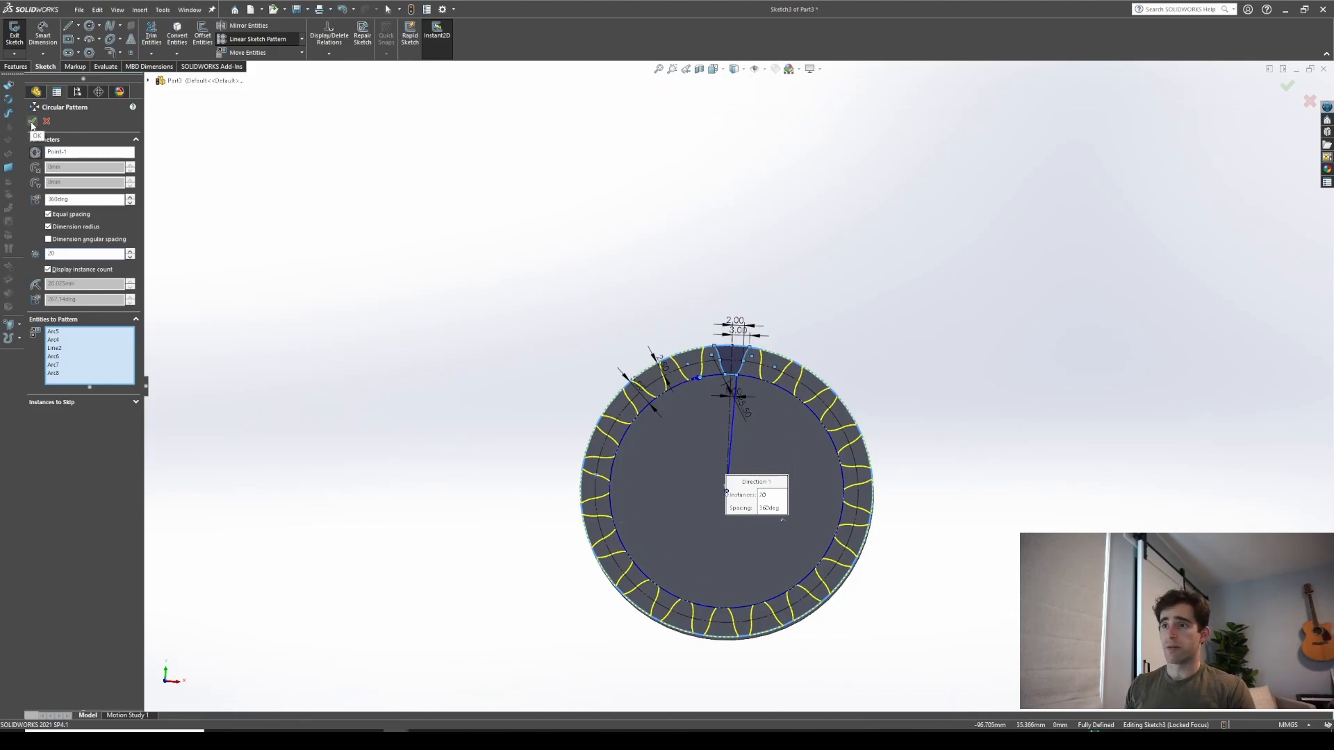
{"action": "key", "text": "Return"}
{"action": "scroll", "coordinate": [702, 424], "scroll_direction": "down", "scroll_amount": 4}
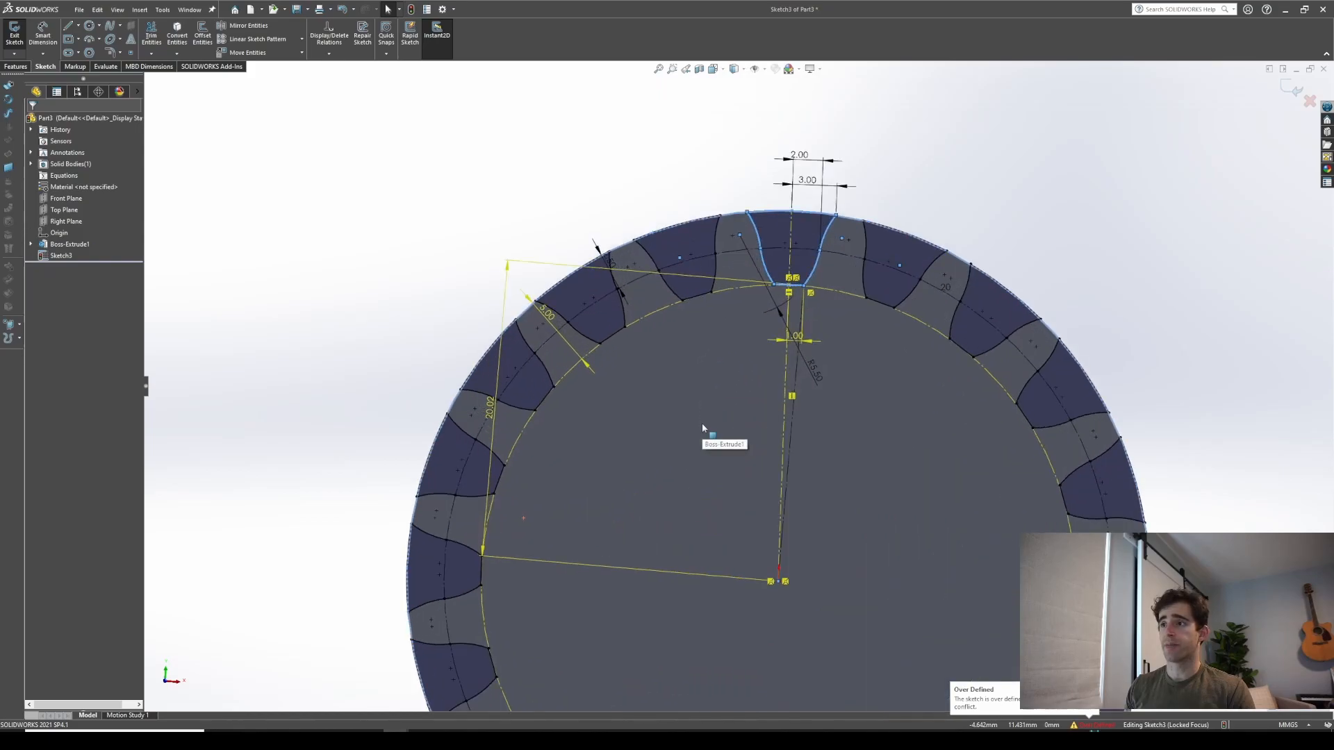
{"action": "mouse_move", "coordinate": [704, 470]}
{"action": "middle_mouse_down"}
{"action": "mouse_move", "coordinate": [729, 458]}
{"action": "mouse_move", "coordinate": [716, 475]}
{"action": "middle_mouse_up"}
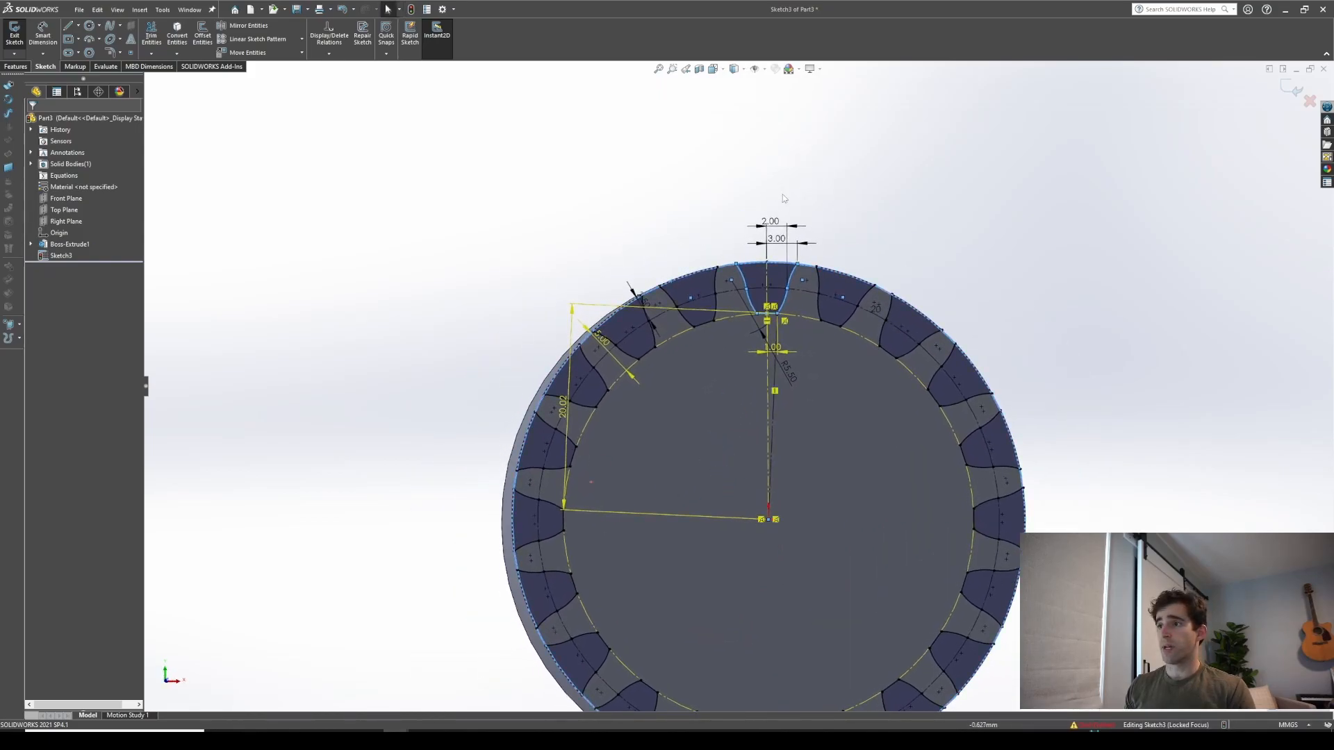
Delete the vertical dimension on the left construction line and view the sketch normal to its plane
{"action": "left_click", "coordinate": [566, 414]}
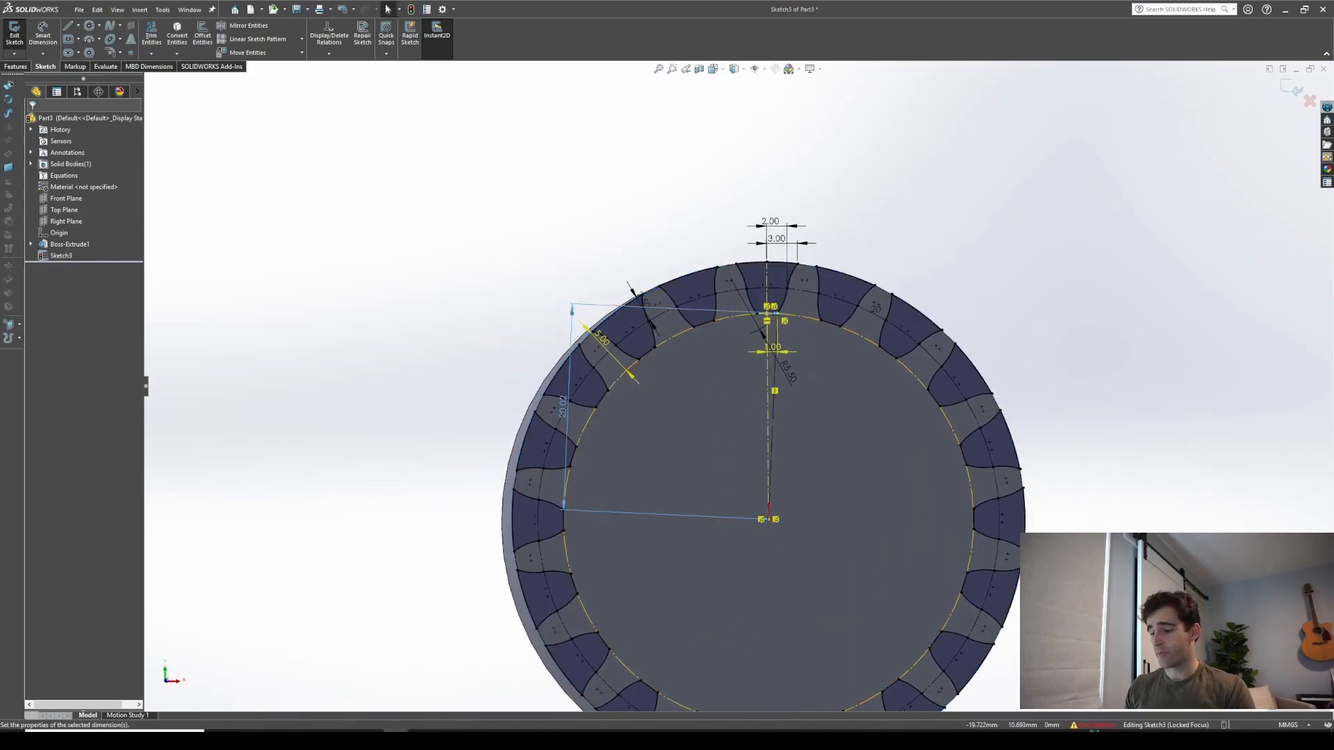
{"action": "key", "text": "Delete"}
{"action": "key", "text": "ctrl+8"}
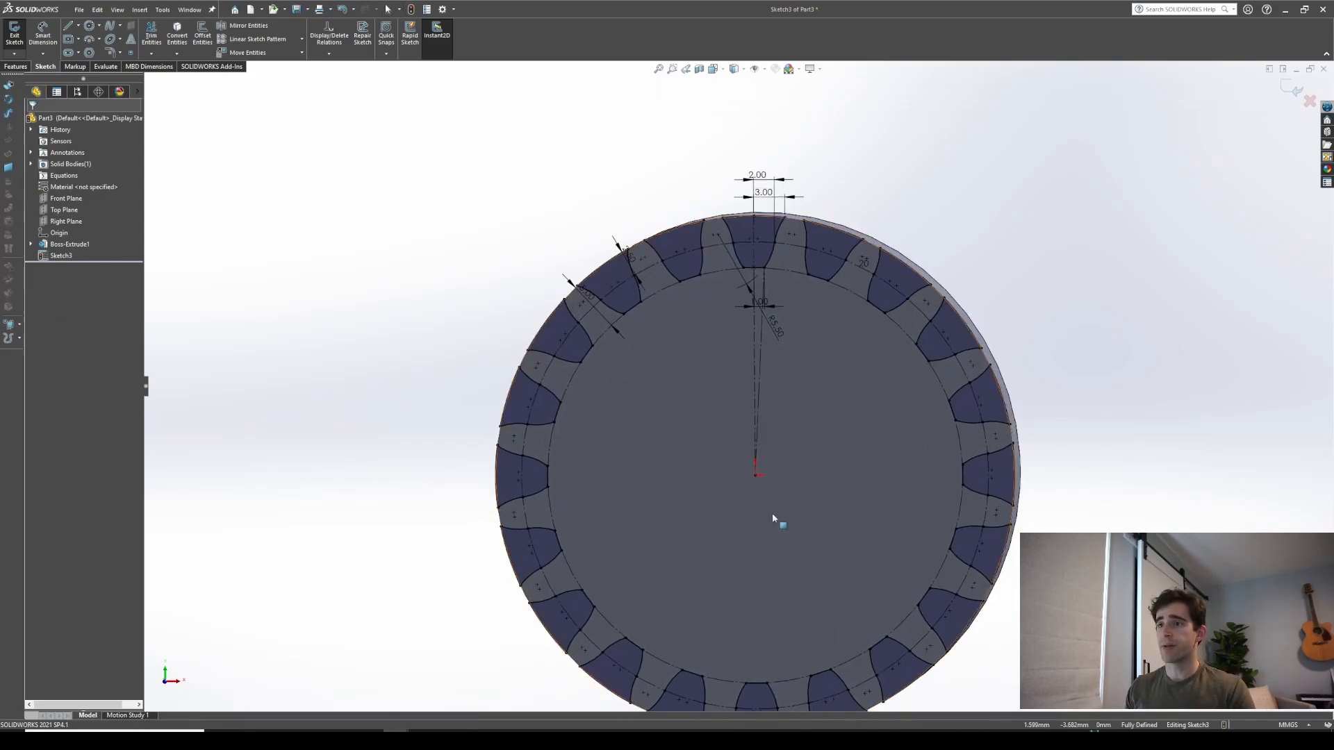
Cut-extrude the patterned notch profiles through all to form the gear teeth
{"action": "left_click", "coordinate": [15, 66]}
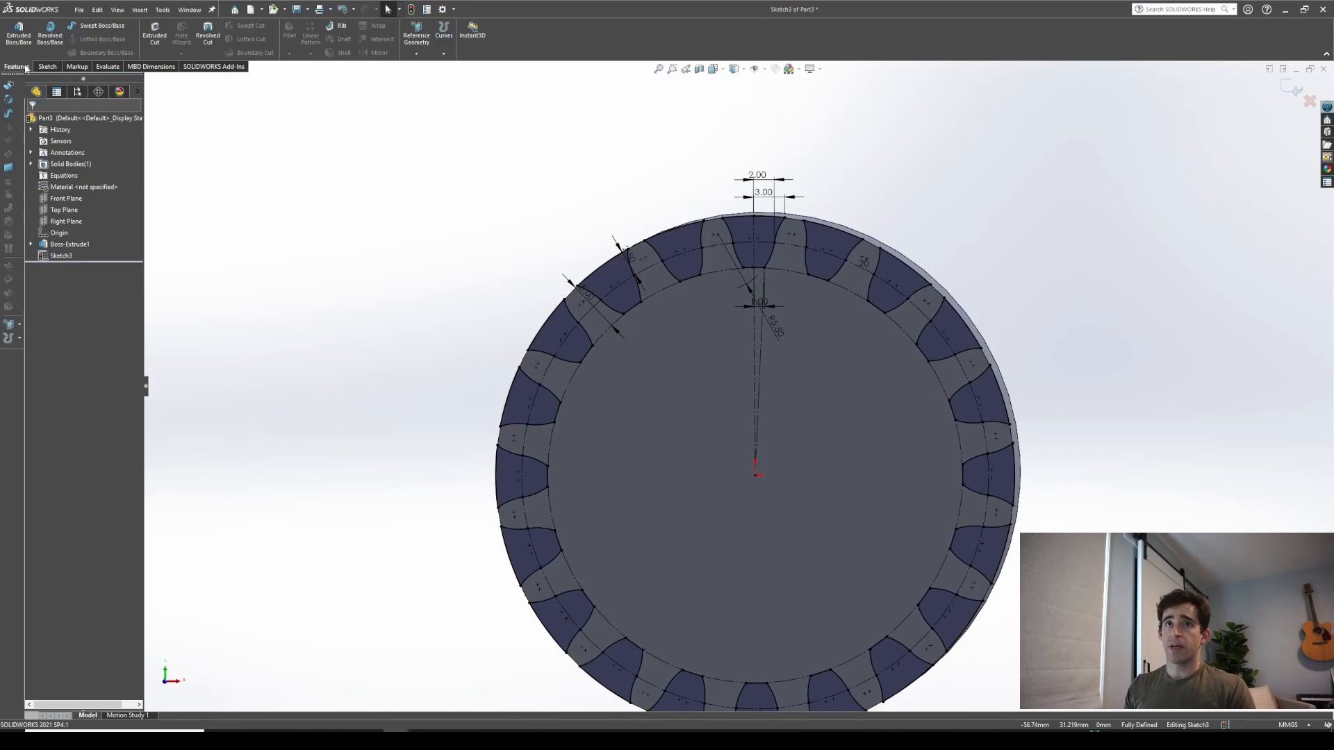
{"action": "left_click", "coordinate": [154, 35]}
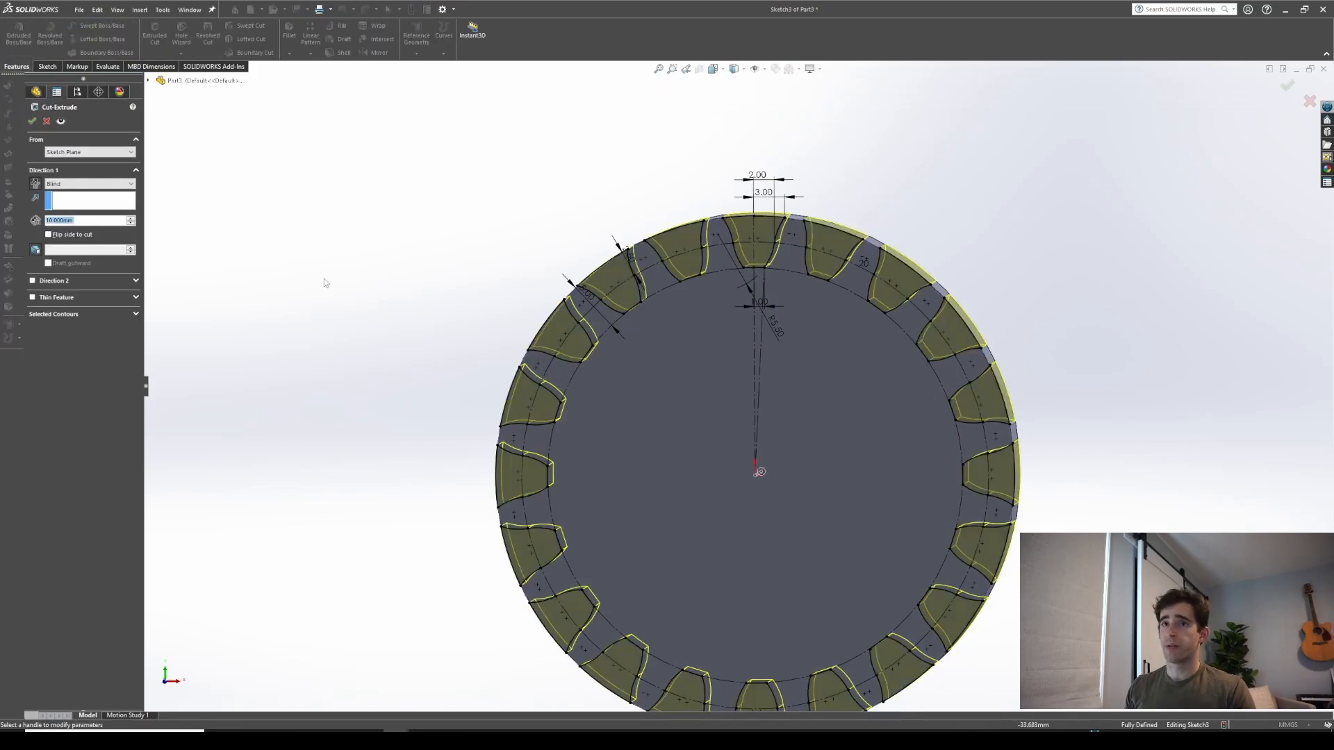
{"action": "left_click", "coordinate": [114, 183]}
{"action": "left_click", "coordinate": [90, 197]}
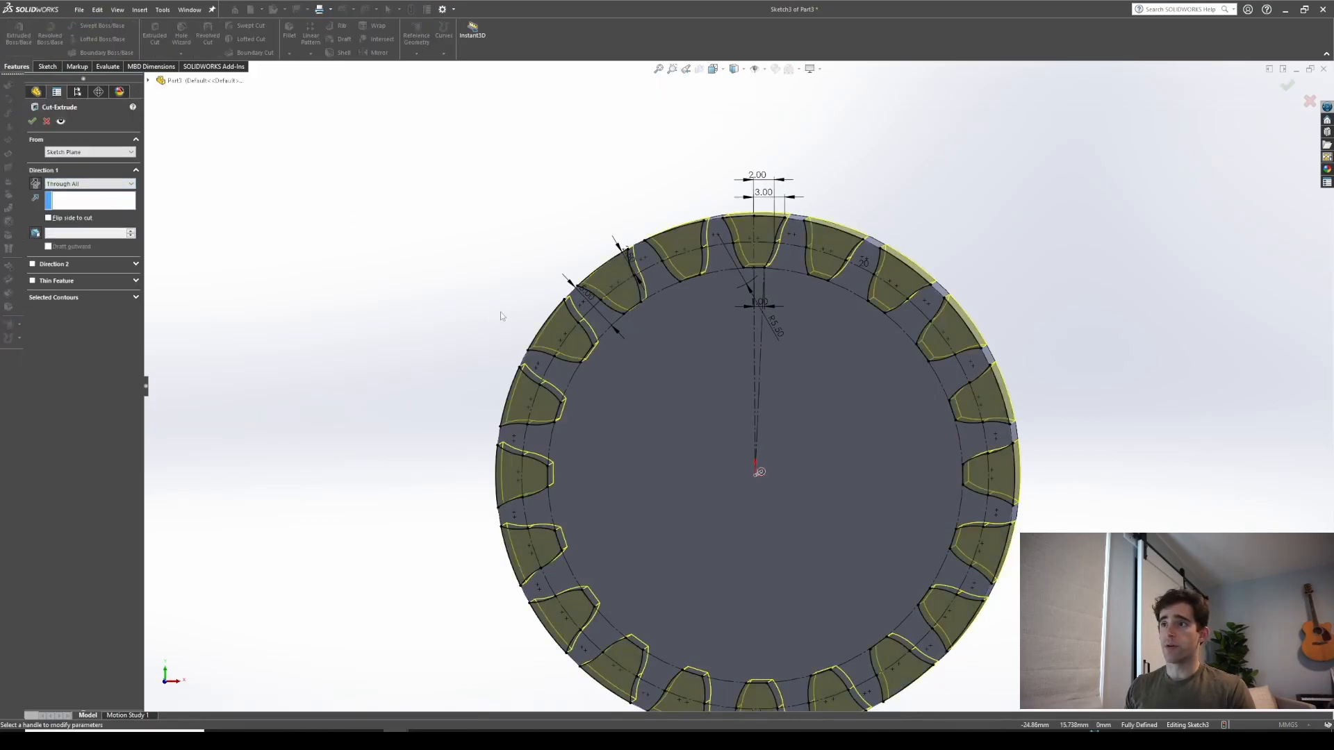
{"action": "middle_click_drag", "start_coordinate": [499, 312], "coordinate": [535, 310]}
{"action": "key", "text": "Return"}
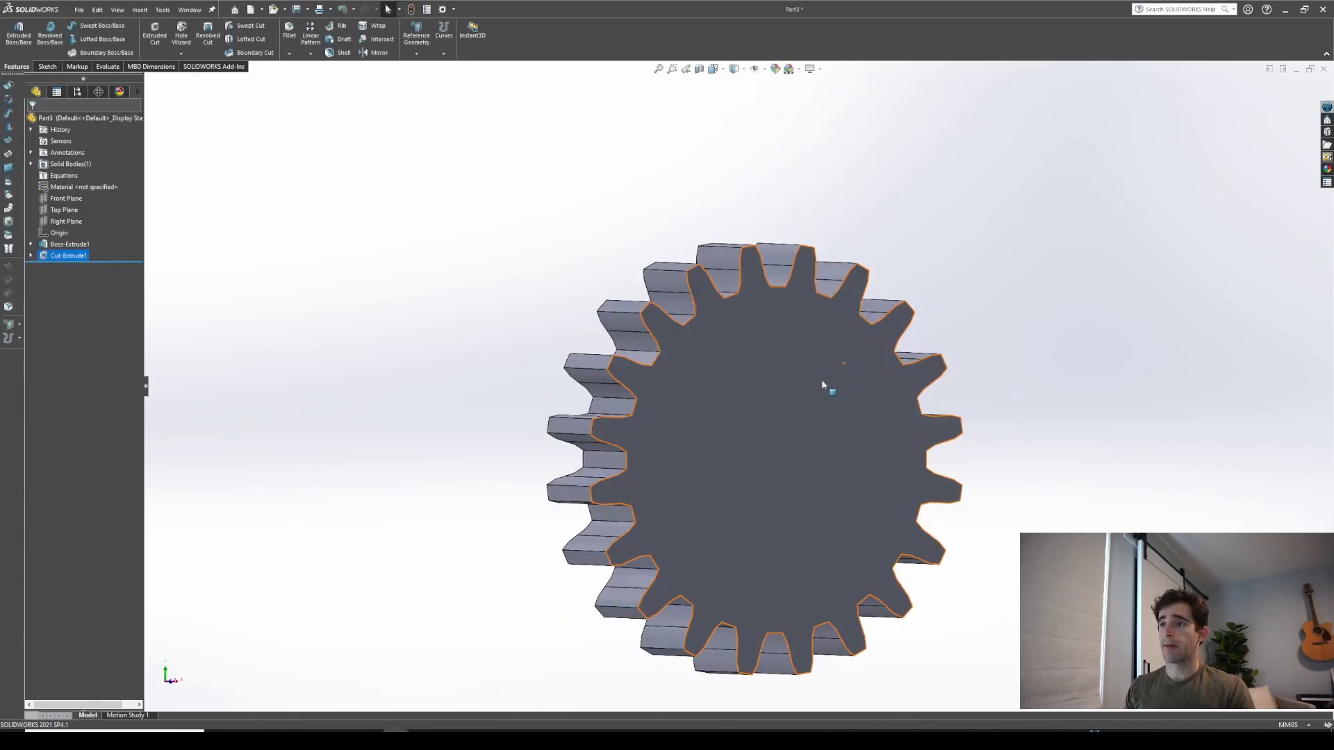
Rotate and zoom around the cut gear to inspect the teeth
{"action": "scroll", "coordinate": [663, 415], "scroll_direction": "down", "scroll_amount": 1}
{"action": "scroll", "coordinate": [896, 444], "scroll_direction": "down", "scroll_amount": 1}
{"action": "scroll", "coordinate": [899, 448], "scroll_direction": "up", "scroll_amount": 1}
{"action": "scroll", "coordinate": [901, 450], "scroll_direction": "down", "scroll_amount": 2}
{"action": "scroll", "coordinate": [899, 451], "scroll_direction": "up", "scroll_amount": 3}
{"action": "middle_click_drag", "start_coordinate": [899, 451], "coordinate": [905, 454]}
{"action": "scroll", "coordinate": [903, 453], "scroll_direction": "up", "scroll_amount": 1}
{"action": "scroll", "coordinate": [875, 427], "scroll_direction": "down", "scroll_amount": 2}
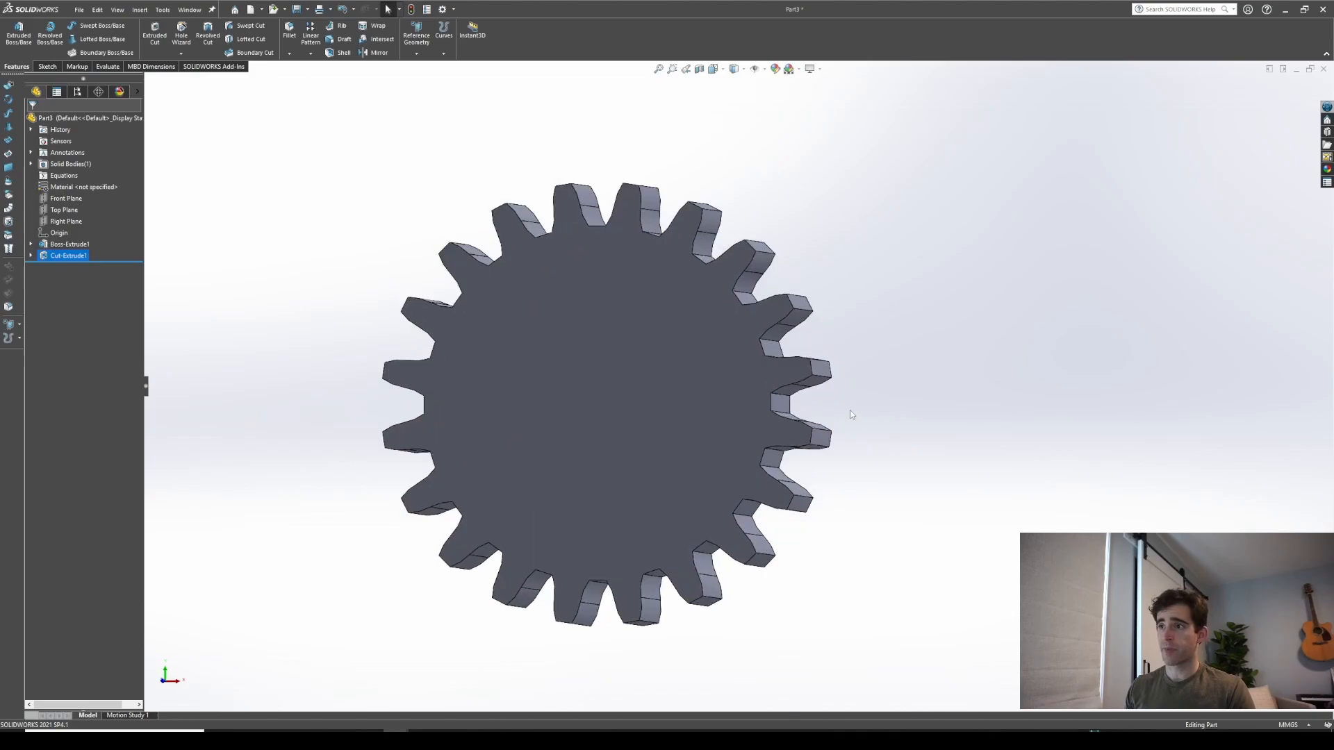
{"action": "middle_click_drag", "start_coordinate": [855, 417], "coordinate": [794, 418]}
{"action": "scroll", "coordinate": [736, 410], "scroll_direction": "up", "scroll_amount": 1}
Open a sketch on the gear's front face and draw a small circle centred on the origin
{"action": "left_click", "coordinate": [587, 407]}
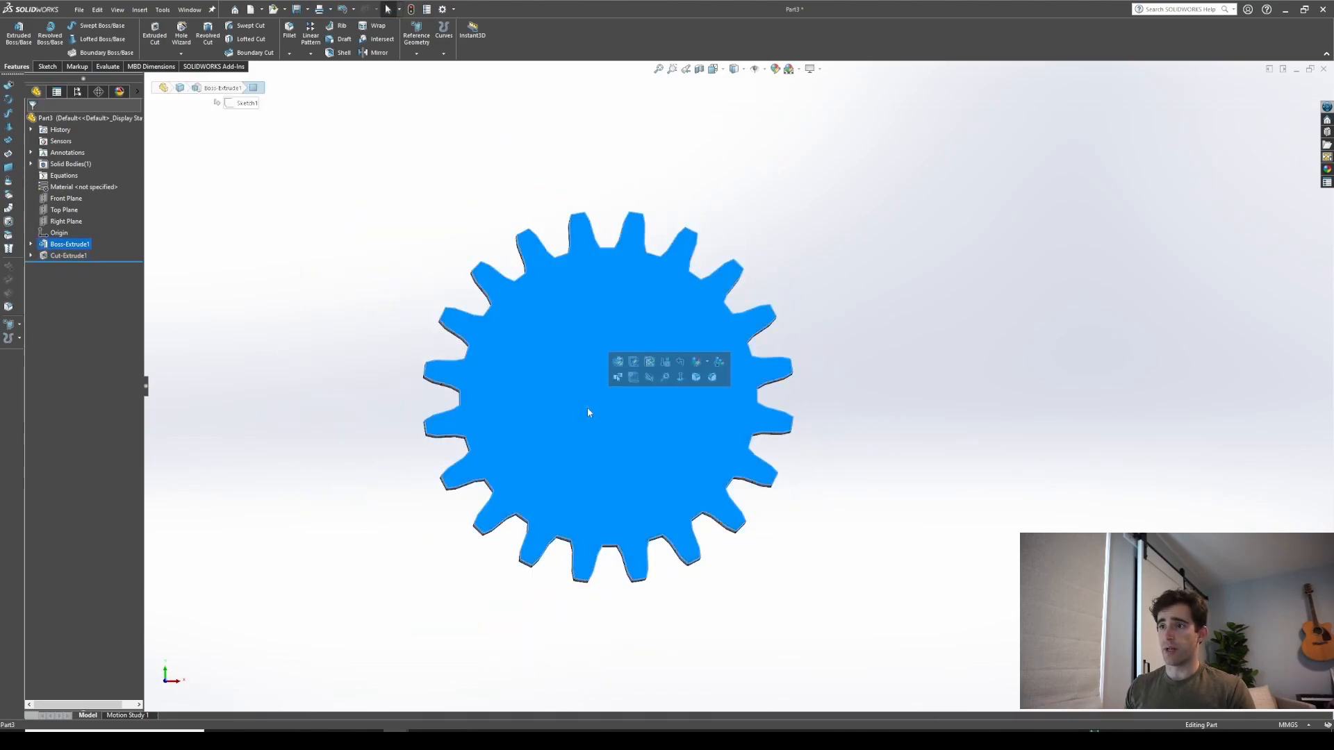
{"action": "left_click", "coordinate": [633, 377]}
{"action": "left_click", "coordinate": [89, 26]}
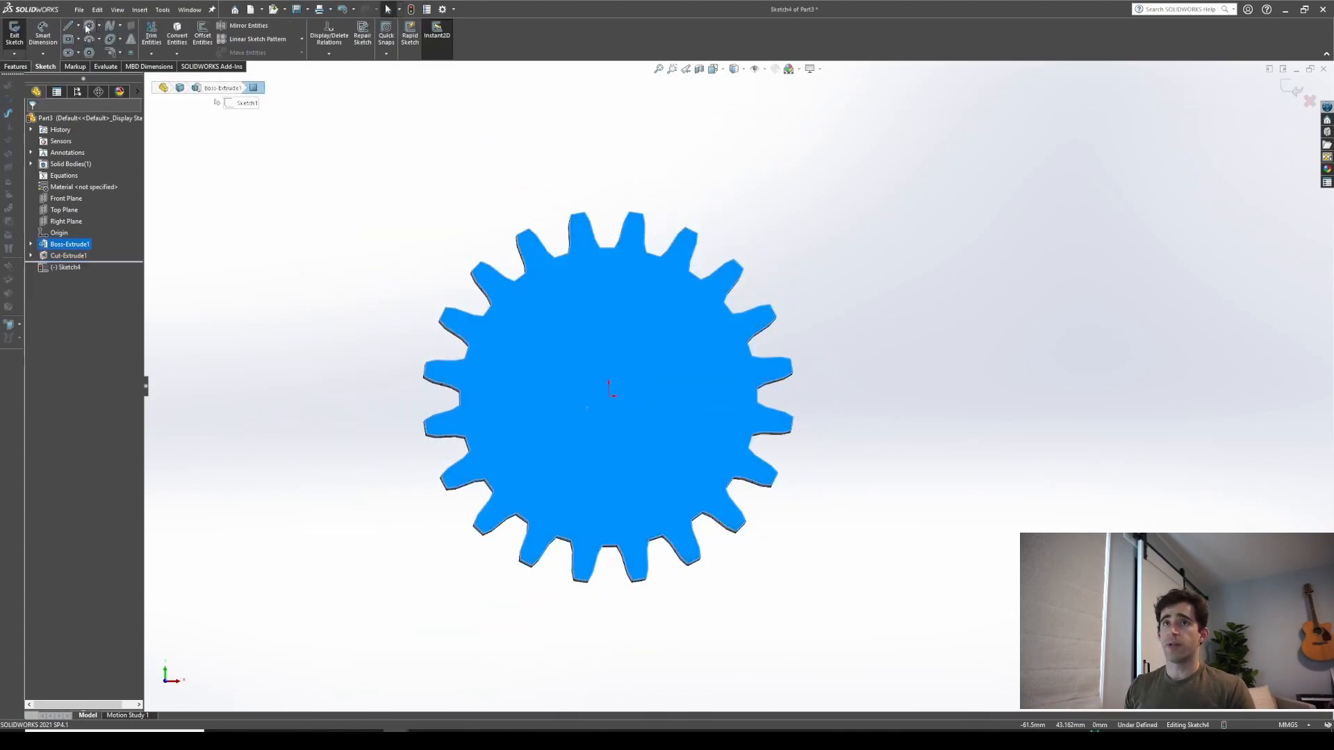
{"action": "left_click", "coordinate": [609, 396]}
{"action": "left_click", "coordinate": [625, 410]}
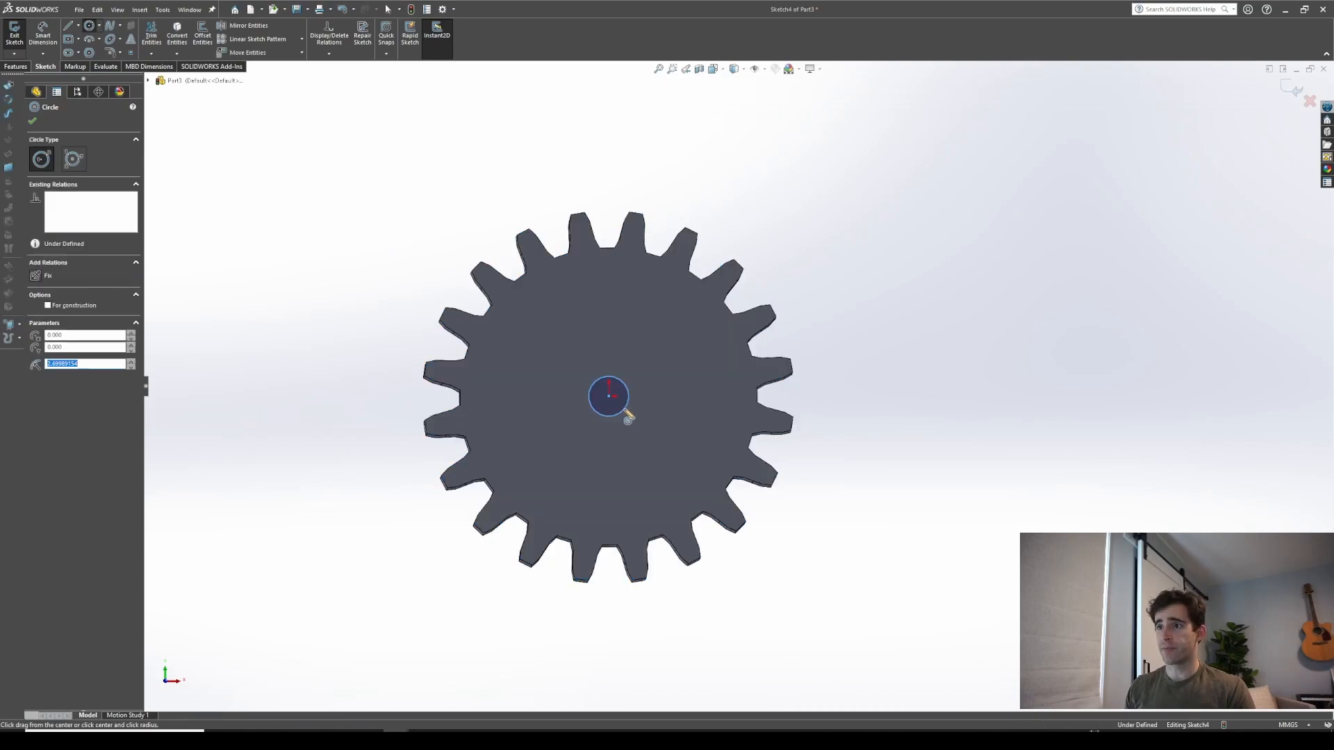
{"action": "right_click_drag", "start_coordinate": [653, 446], "coordinate": [642, 382]}
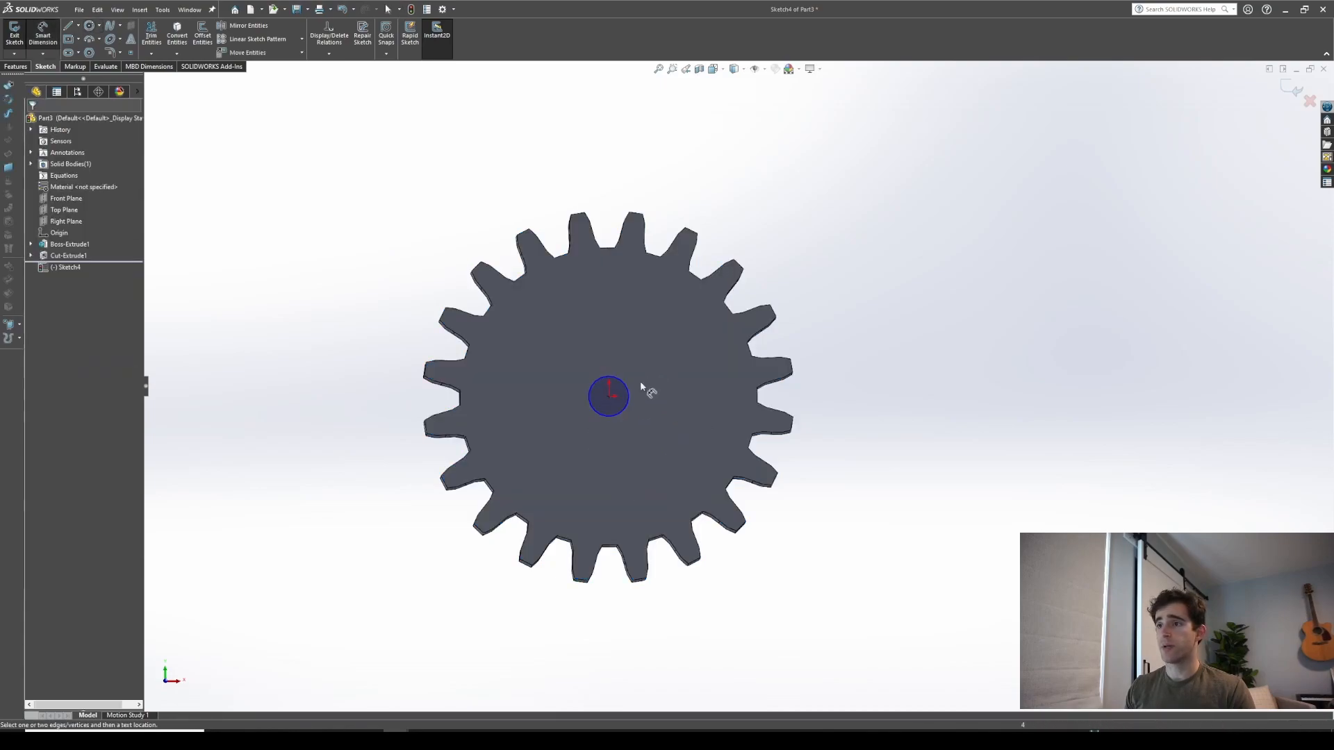
Dimension the circle's diameter as 5 mm
{"action": "left_click", "coordinate": [626, 389]}
{"action": "left_click", "coordinate": [657, 381]}
{"action": "type", "text": "5"}
{"action": "key", "text": "Return"}
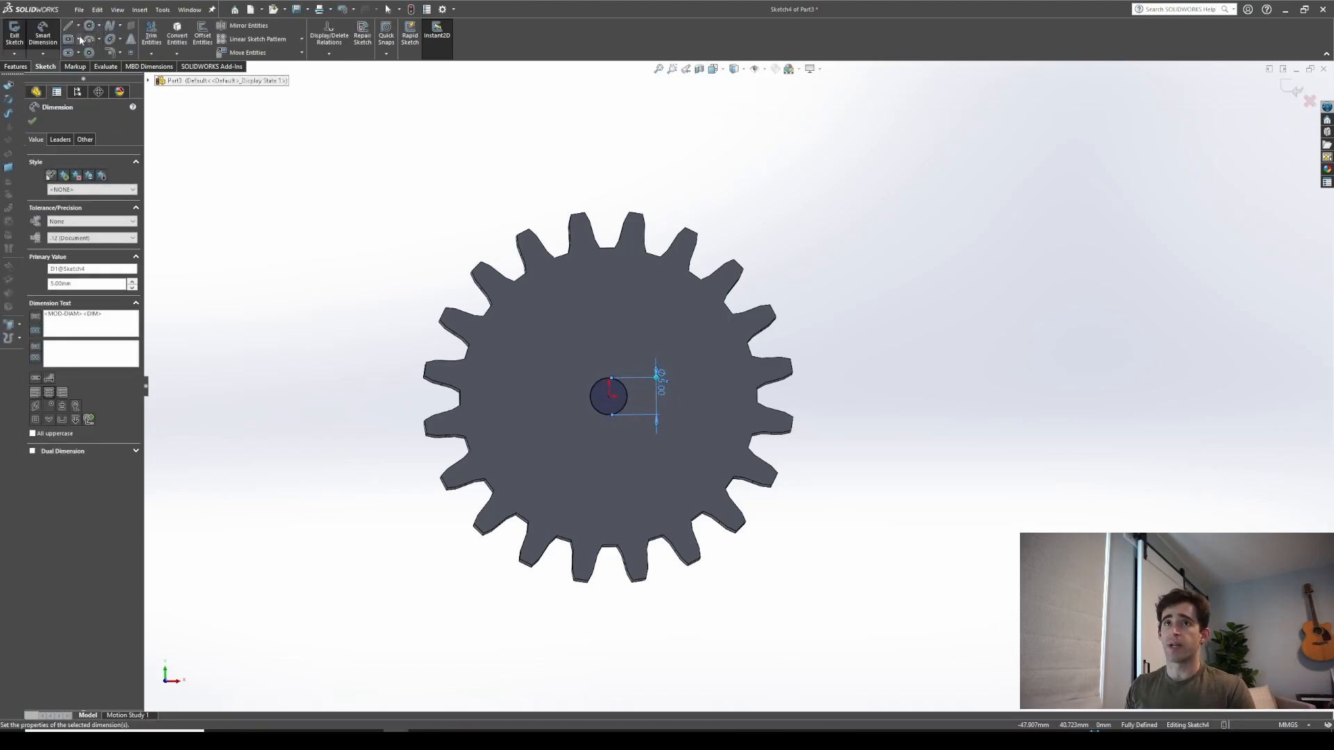
Draw a narrow vertical center rectangle centred on the origin, crossing the circle
{"action": "left_click", "coordinate": [80, 41]}
{"action": "left_click", "coordinate": [90, 67]}
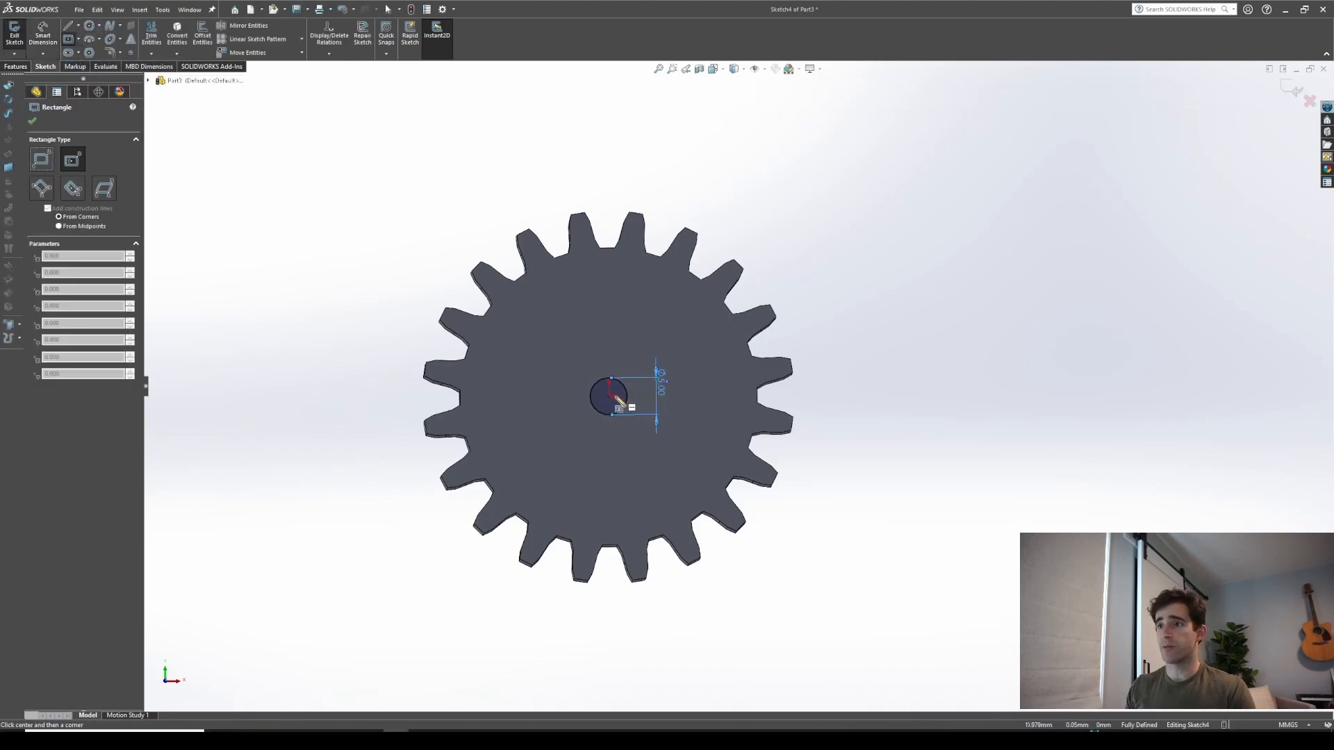
{"action": "left_click", "coordinate": [609, 396]}
{"action": "left_click", "coordinate": [616, 439]}
{"action": "right_click_drag", "start_coordinate": [555, 451], "coordinate": [558, 407]}
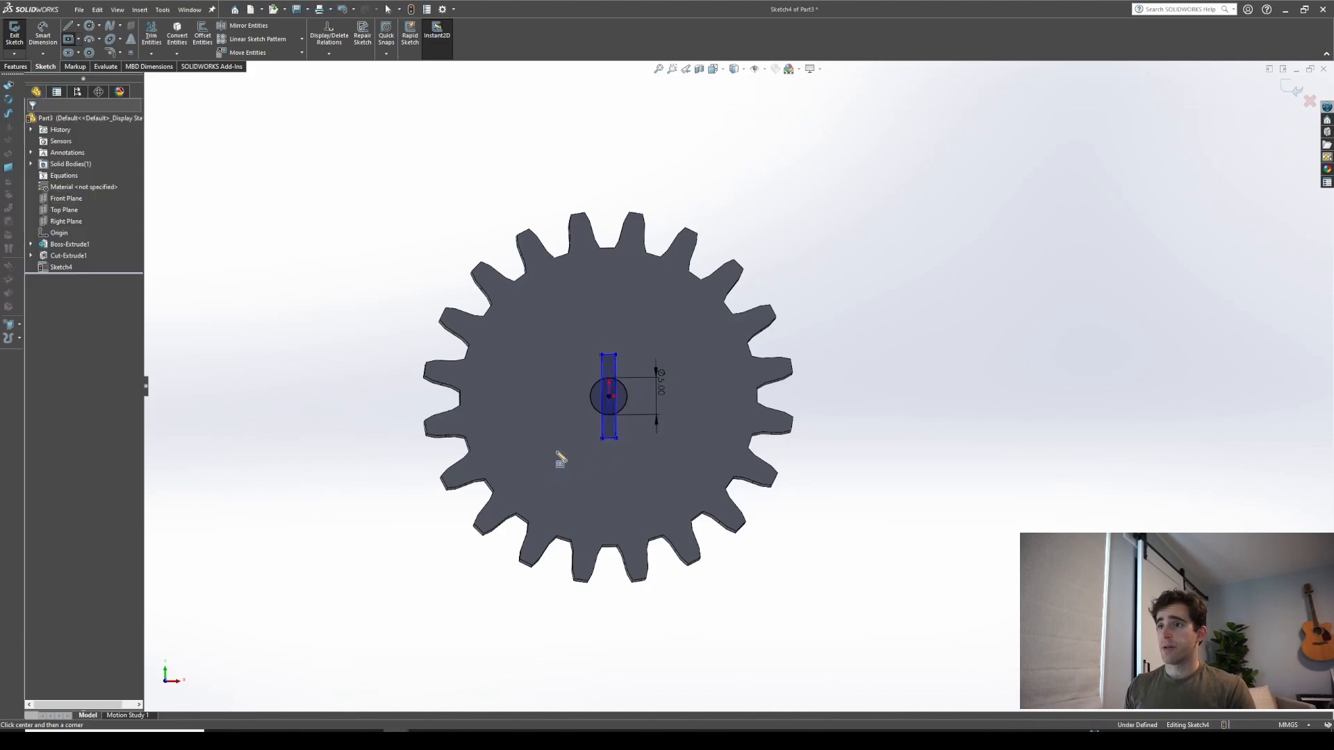
Dimension the rectangle's height as 10 mm
{"action": "left_click", "coordinate": [601, 379]}
{"action": "left_click", "coordinate": [550, 387]}
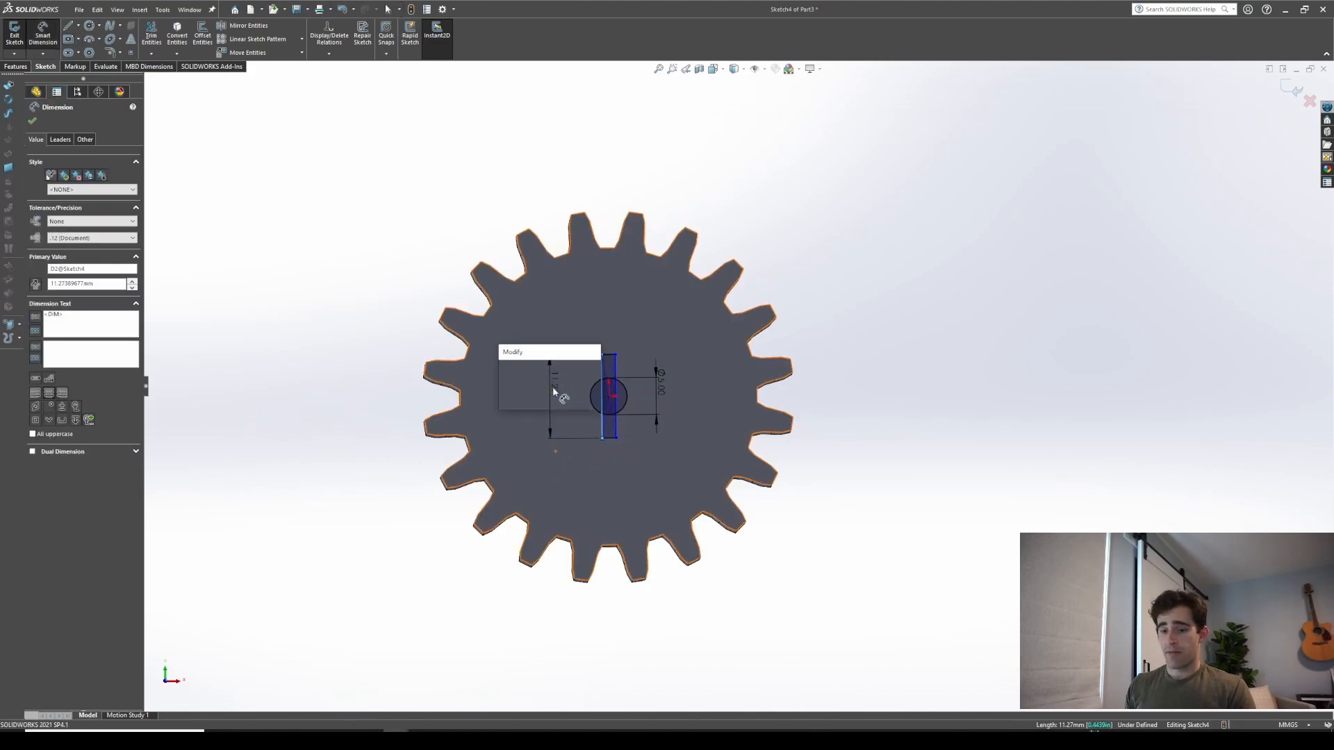
{"action": "type", "text": "10"}
{"action": "key", "text": "Return"}
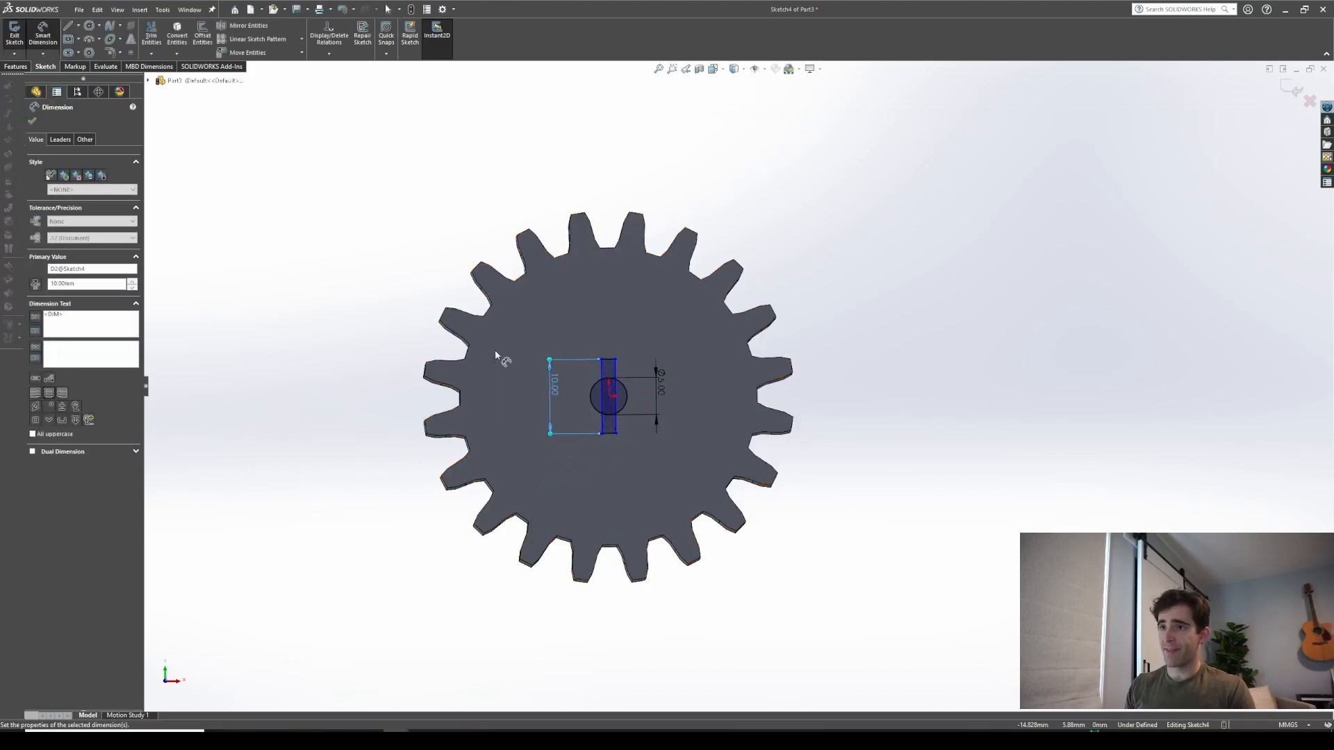
Dimension the rectangle's width as 2 mm
{"action": "left_click", "coordinate": [608, 359]}
{"action": "left_click", "coordinate": [610, 322]}
{"action": "type", "text": "2"}
{"action": "key", "text": "Return"}
{"action": "scroll", "coordinate": [635, 398], "scroll_direction": "down", "scroll_amount": 3}
{"action": "scroll", "coordinate": [635, 399], "scroll_direction": "up", "scroll_amount": 1}
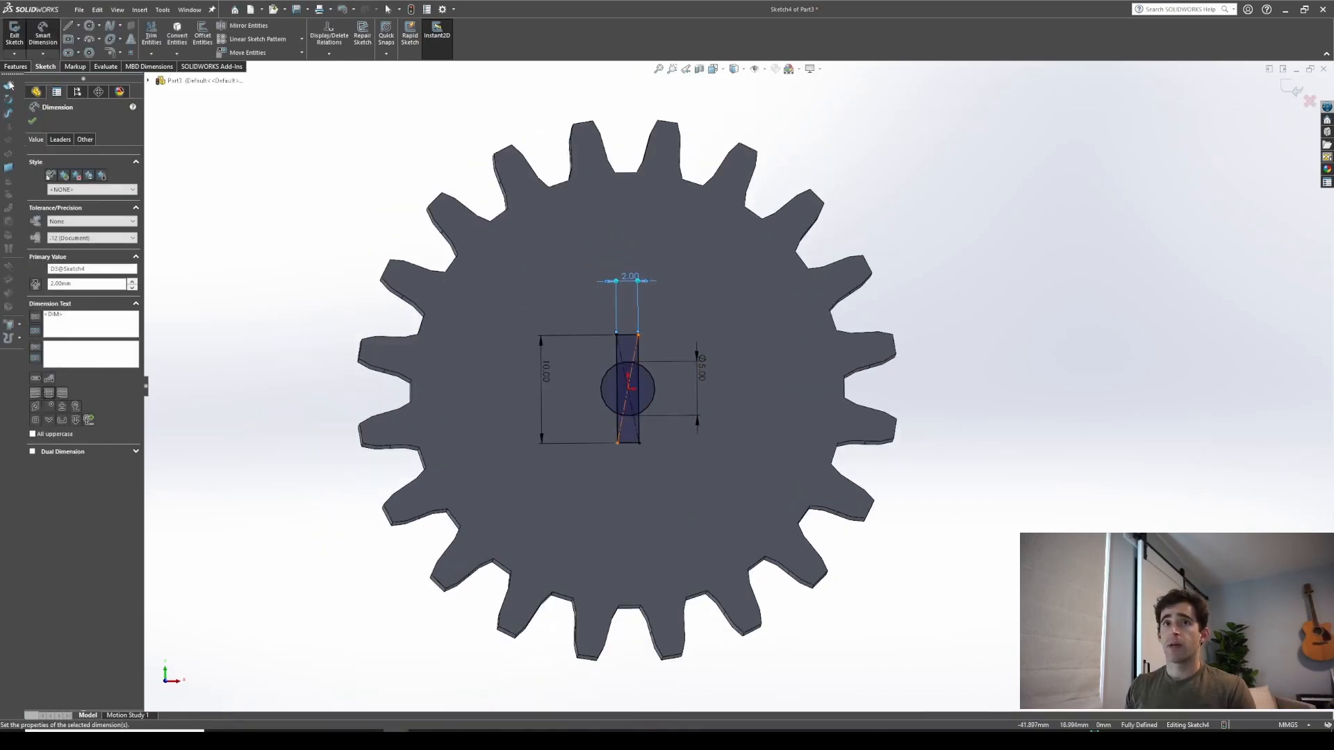
Cut-extrude the circle and rectangle regions through all to form a keyed bore in the gear
{"action": "left_click", "coordinate": [16, 66]}
{"action": "left_click", "coordinate": [155, 35]}
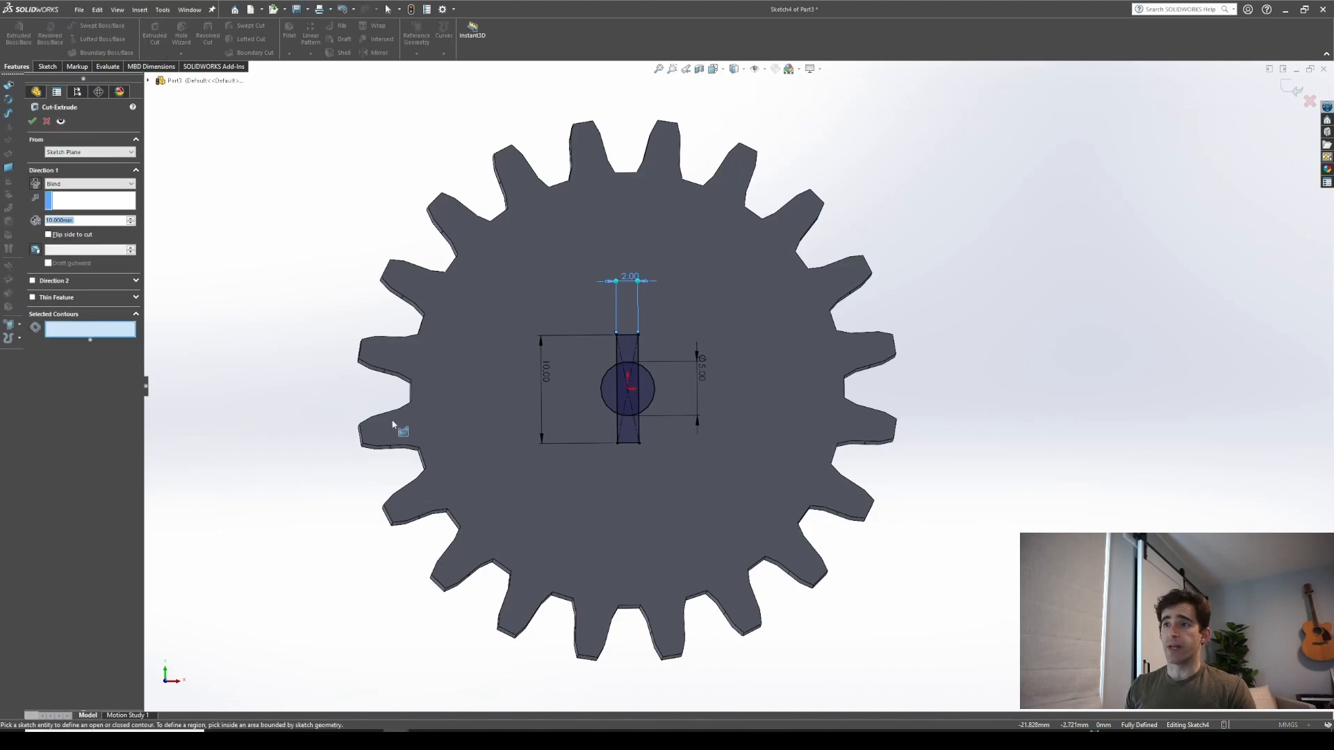
{"action": "left_click", "coordinate": [92, 183]}
{"action": "left_click", "coordinate": [70, 194]}
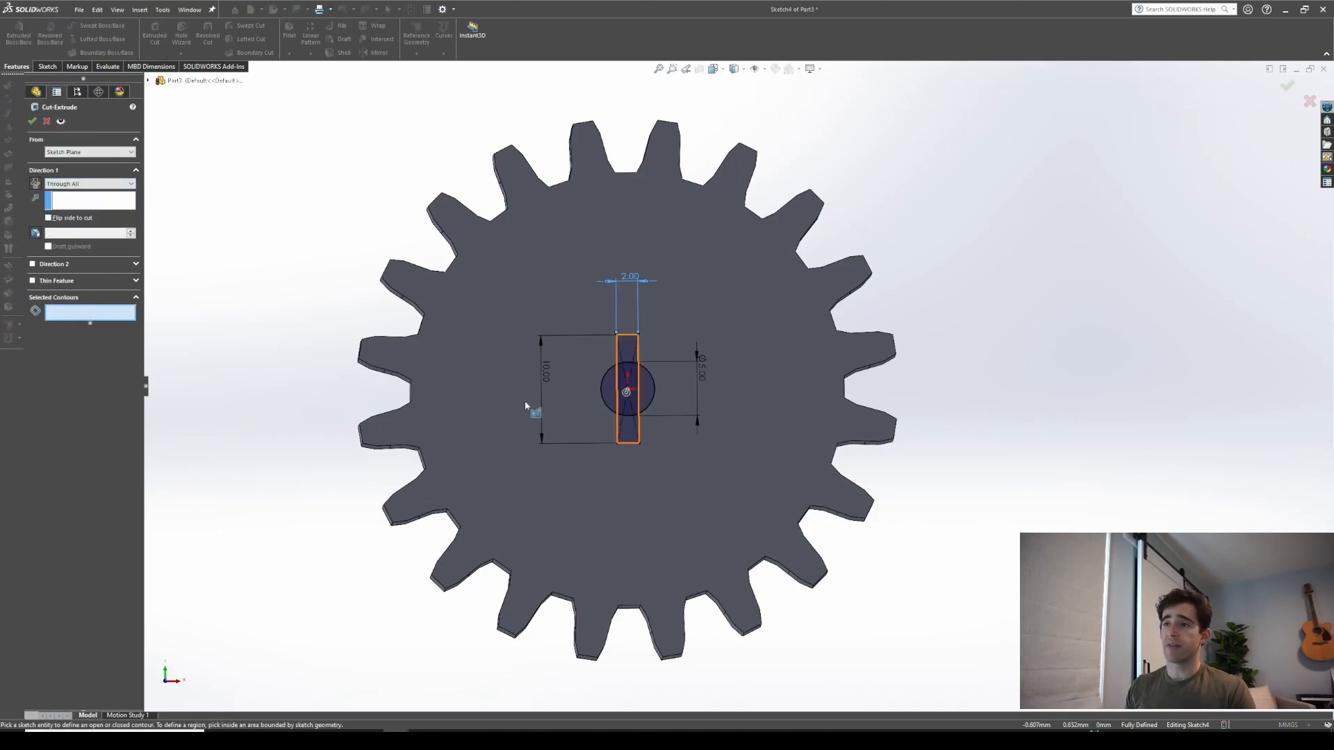
{"action": "scroll", "coordinate": [568, 352], "scroll_direction": "down", "scroll_amount": 3}
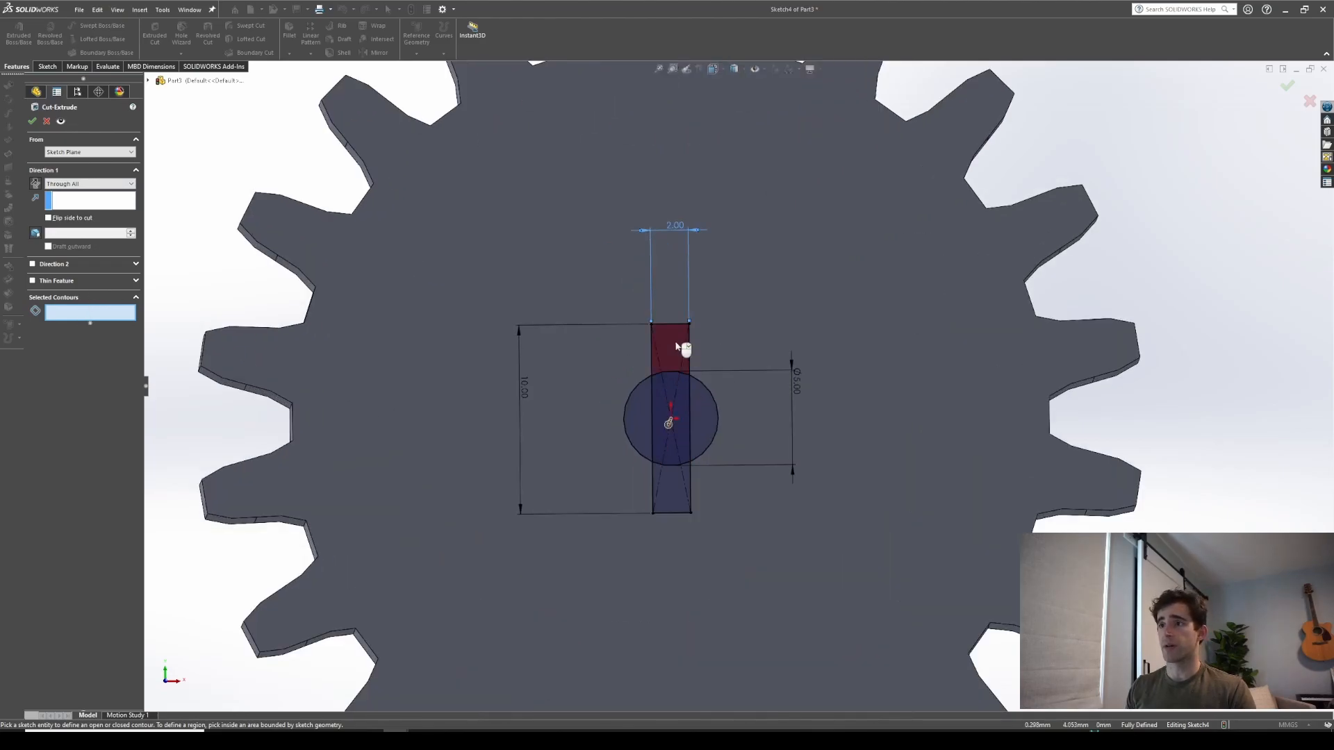
{"action": "left_click", "coordinate": [634, 351]}
{"action": "left_click", "coordinate": [682, 393]}
{"action": "left_click", "coordinate": [702, 410]}
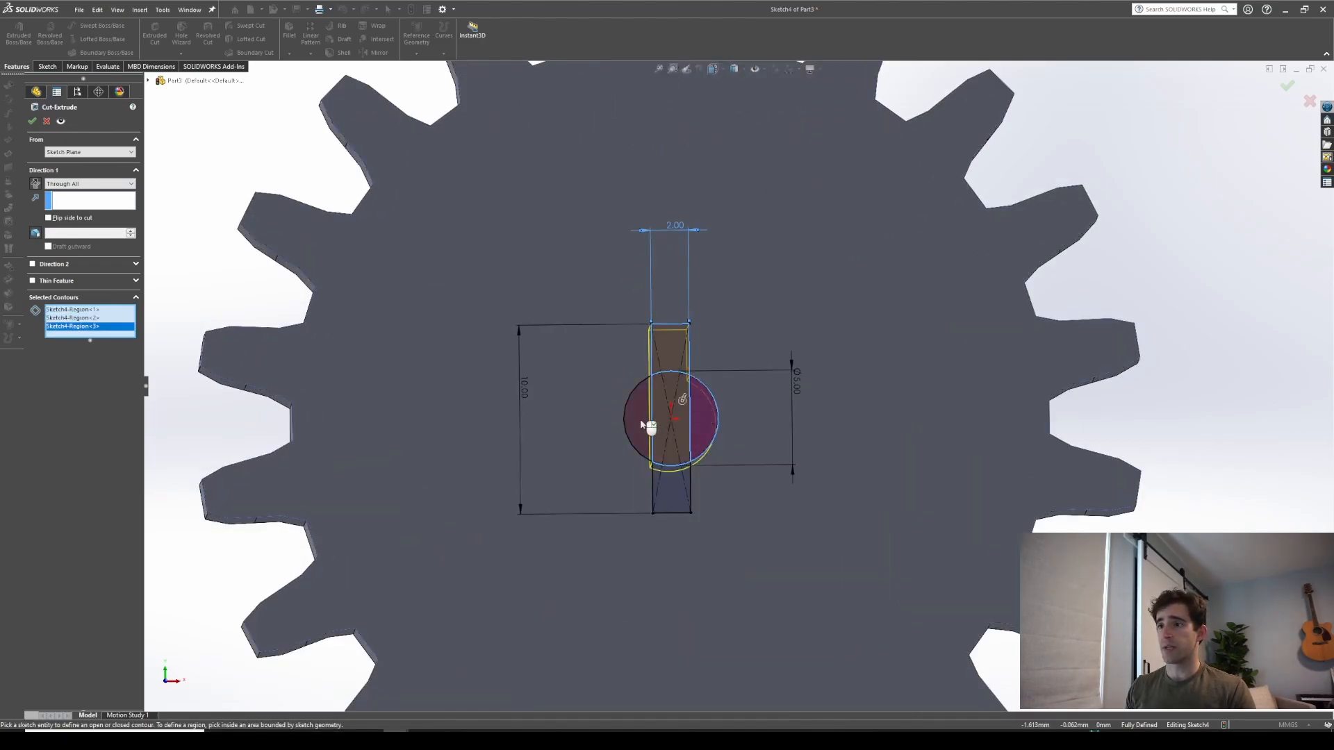
{"action": "left_click", "coordinate": [642, 423]}
{"action": "left_click", "coordinate": [669, 503]}
{"action": "mouse_move", "coordinate": [587, 396]}
{"action": "middle_mouse_down"}
{"action": "mouse_move", "coordinate": [744, 410]}
{"action": "mouse_move", "coordinate": [697, 410]}
{"action": "middle_mouse_up"}
{"action": "scroll", "coordinate": [719, 417], "scroll_direction": "up", "scroll_amount": 1}
{"action": "scroll", "coordinate": [719, 416], "scroll_direction": "up", "scroll_amount": 2}
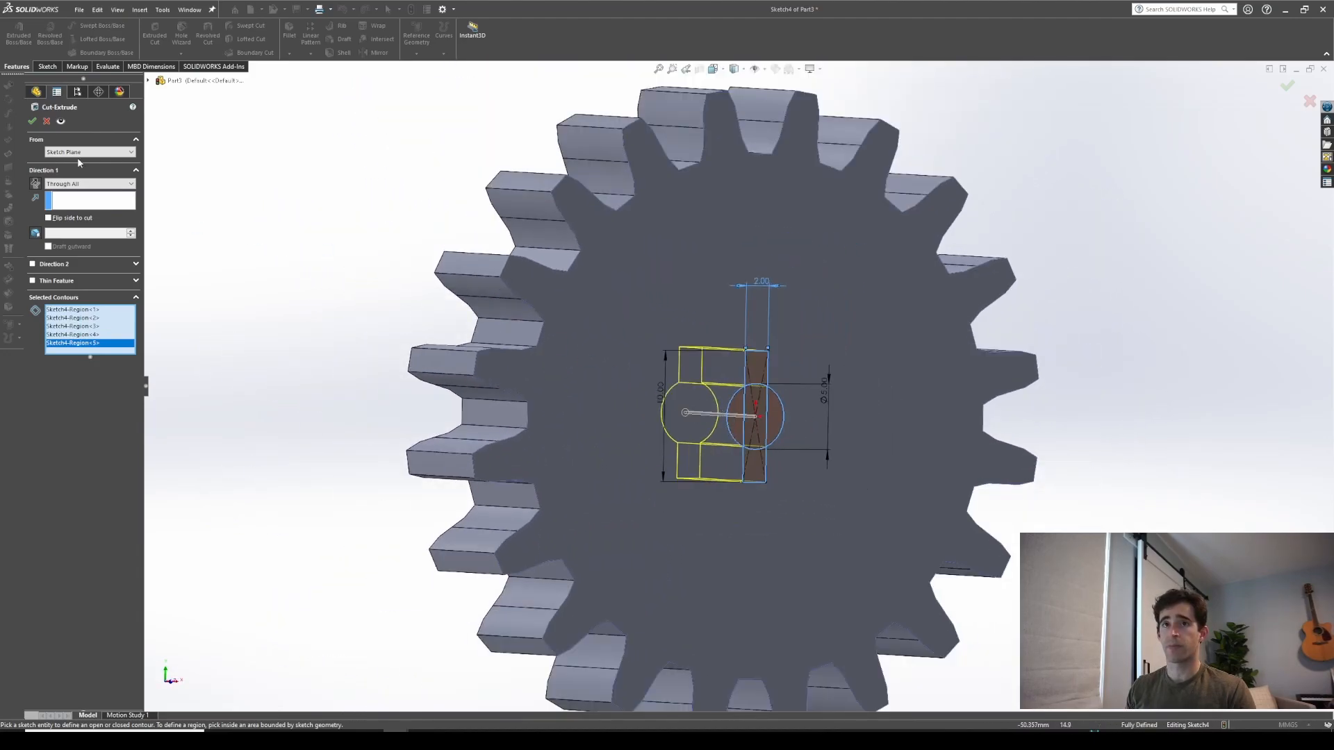
{"action": "left_click", "coordinate": [33, 124]}
Rotate and zoom around the gear to inspect the keyed bore
{"action": "middle_click_drag", "start_coordinate": [749, 478], "coordinate": [676, 475]}
{"action": "scroll", "coordinate": [685, 396], "scroll_direction": "down", "scroll_amount": 1}
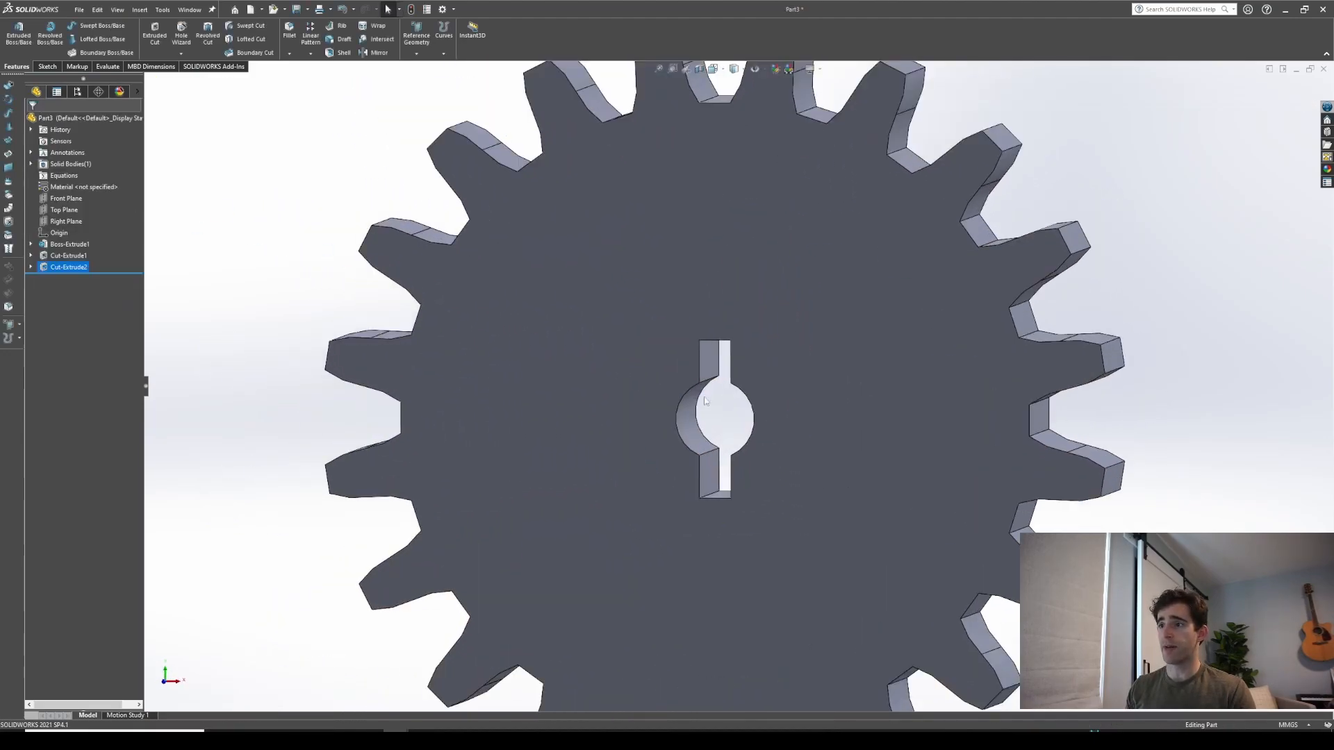
{"action": "middle_click_drag", "start_coordinate": [690, 423], "coordinate": [698, 460]}
{"action": "scroll", "coordinate": [723, 475], "scroll_direction": "up", "scroll_amount": 4}
{"action": "scroll", "coordinate": [887, 399], "scroll_direction": "down", "scroll_amount": 3}
{"action": "middle_click_drag", "start_coordinate": [798, 402], "coordinate": [810, 396]}
{"action": "scroll", "coordinate": [811, 396], "scroll_direction": "up", "scroll_amount": 2}
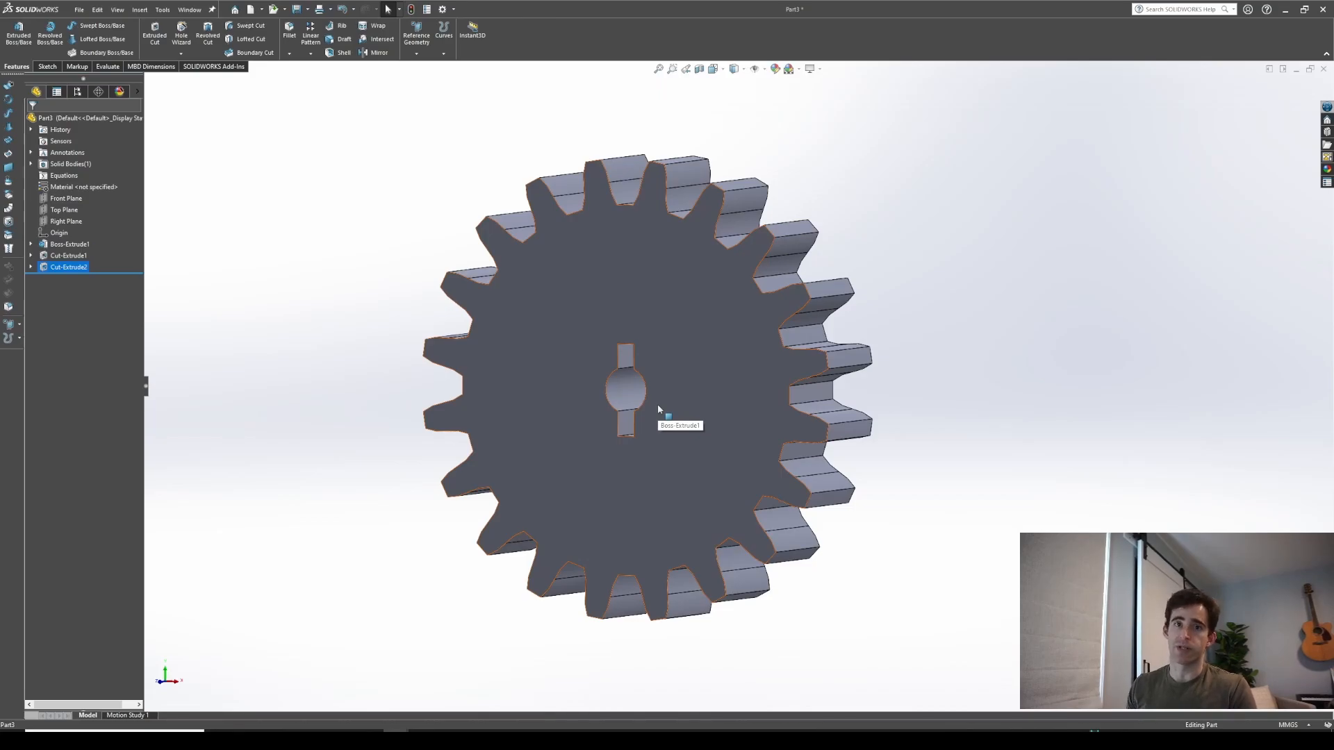
{"action": "scroll", "coordinate": [806, 418], "scroll_direction": "down", "scroll_amount": 2}
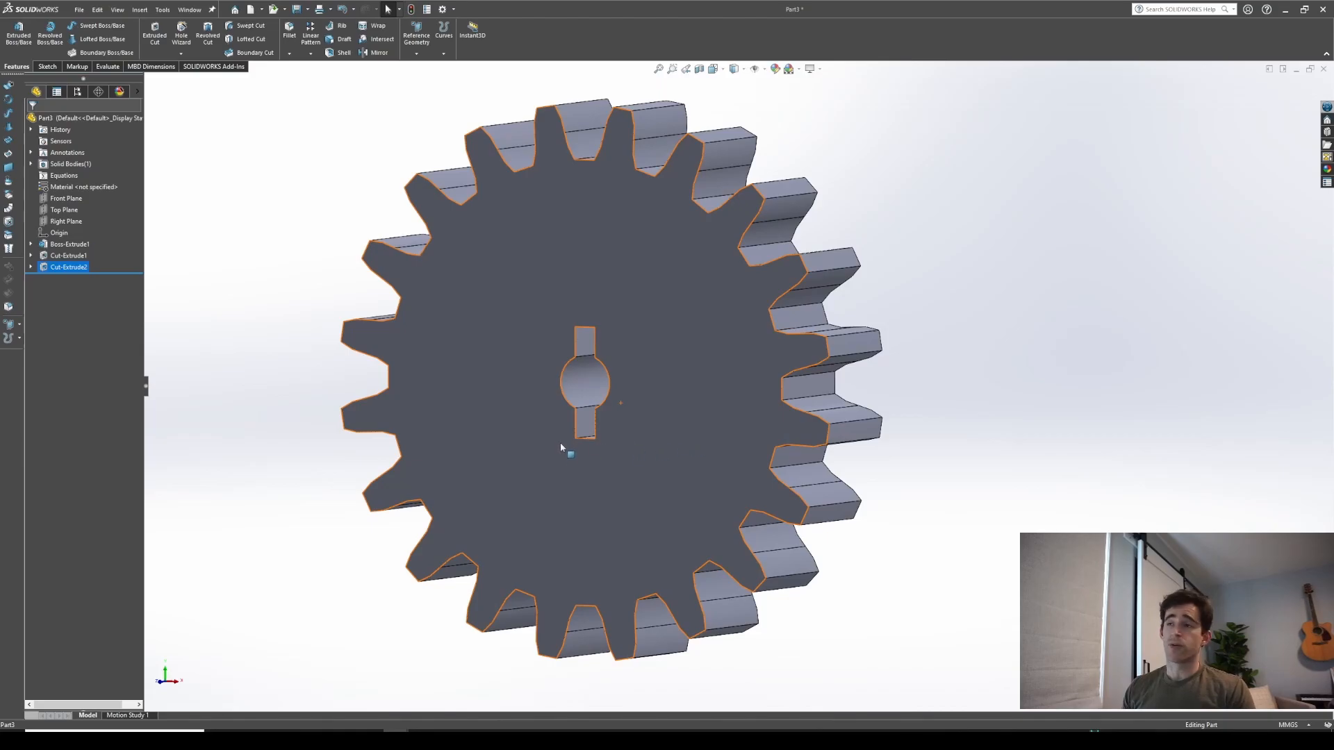
{"action": "scroll", "coordinate": [560, 443], "scroll_direction": "up", "scroll_amount": 4}
{"action": "middle_click_drag", "start_coordinate": [561, 444], "coordinate": [619, 446]}
Create a new part and sketch a circle centred on the origin on the Front Plane
{"action": "left_click", "coordinate": [250, 10]}
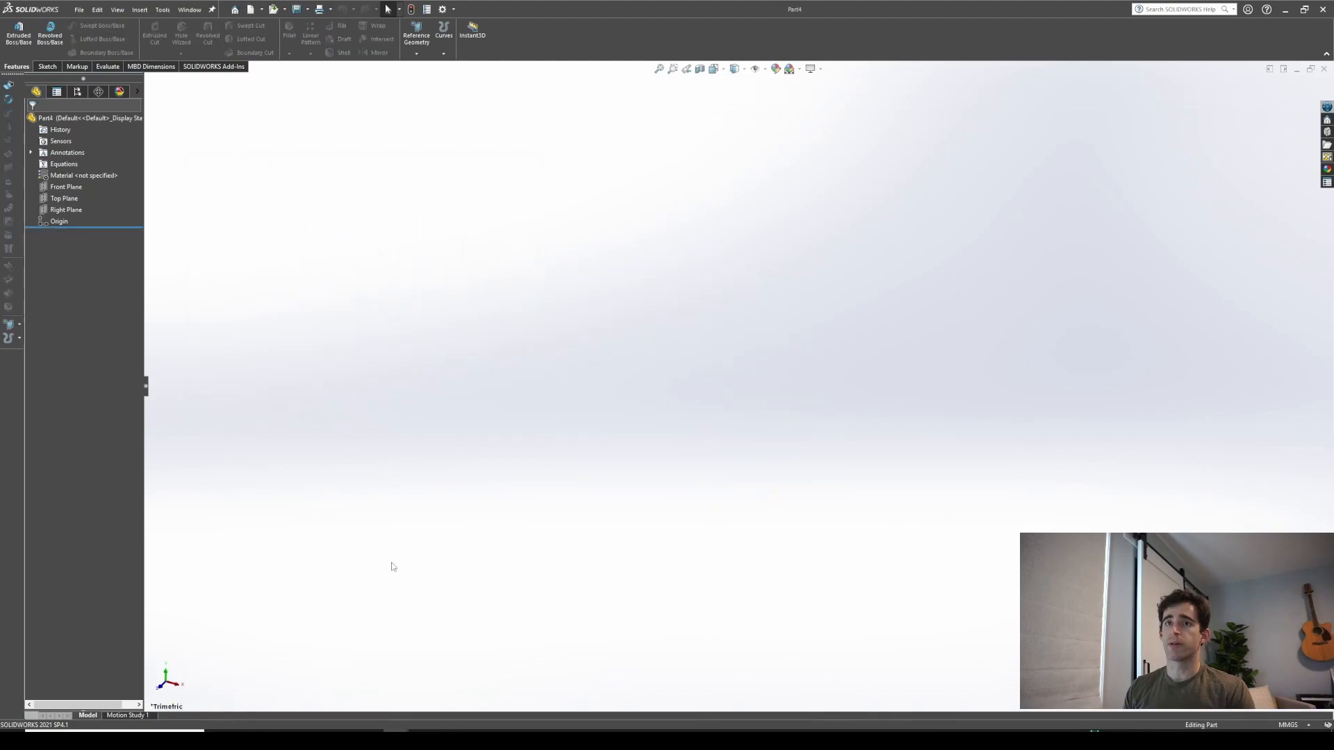
{"action": "left_click", "coordinate": [63, 189]}
{"action": "left_click", "coordinate": [72, 175]}
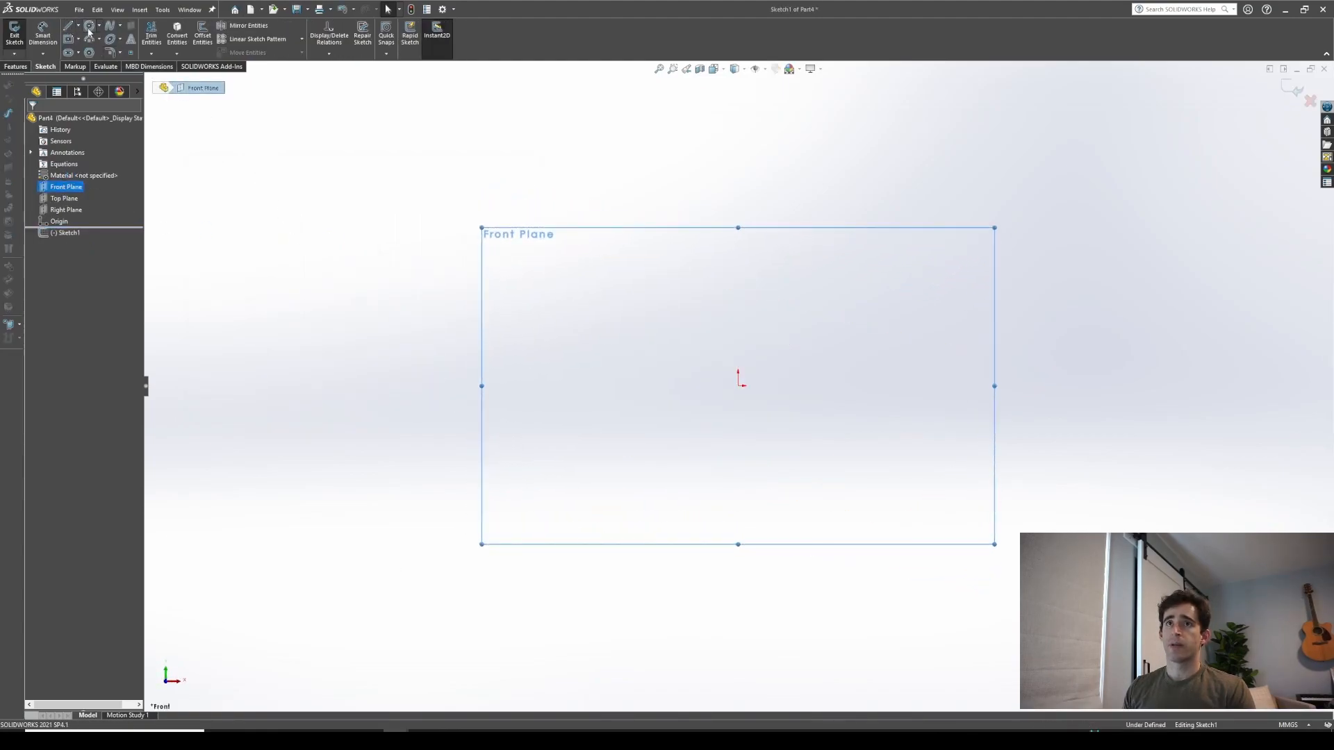
{"action": "left_click", "coordinate": [89, 25]}
{"action": "left_click", "coordinate": [738, 385]}
{"action": "left_click", "coordinate": [772, 442]}
{"action": "right_click_drag", "start_coordinate": [803, 493], "coordinate": [769, 308]}
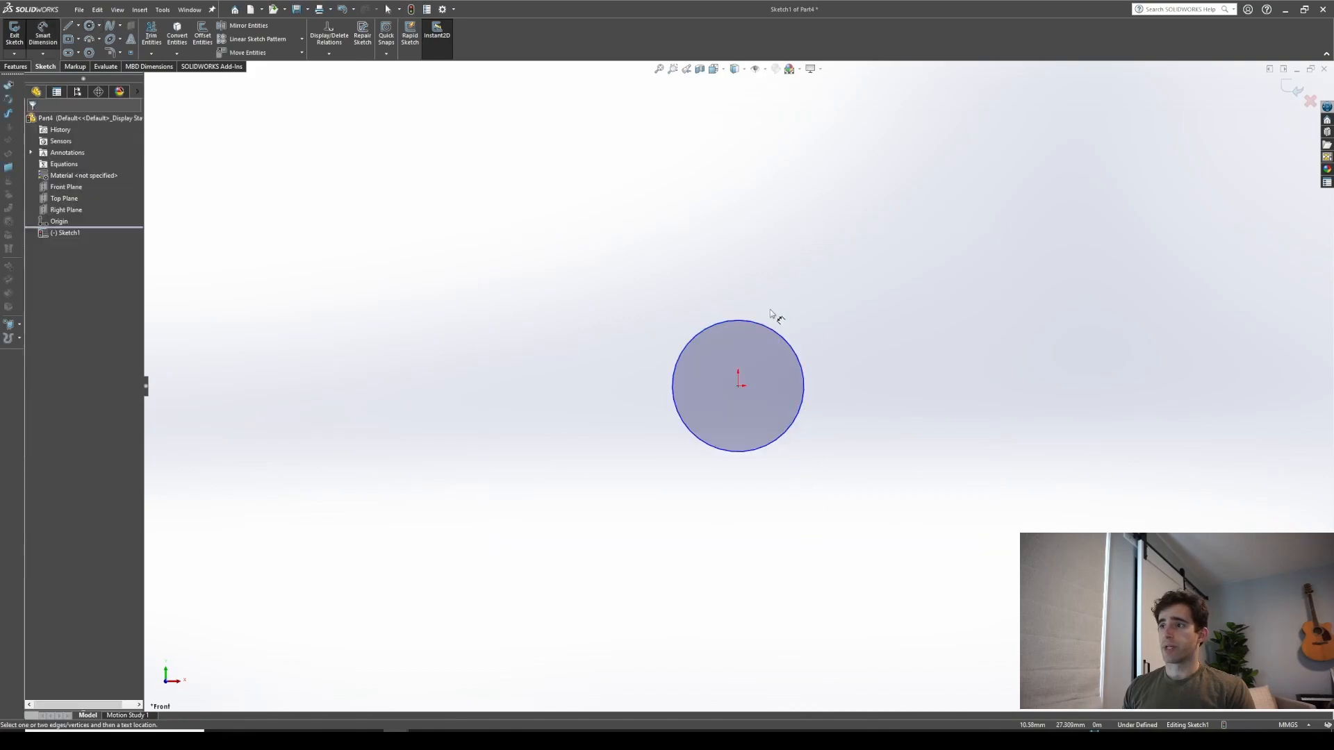
Dimension the circle's diameter as 20 mm
{"action": "left_click", "coordinate": [774, 337]}
{"action": "left_click", "coordinate": [797, 332]}
{"action": "type", "text": "10"}
{"action": "key", "text": "BackSpace"}
{"action": "key", "text": "BackSpace"}
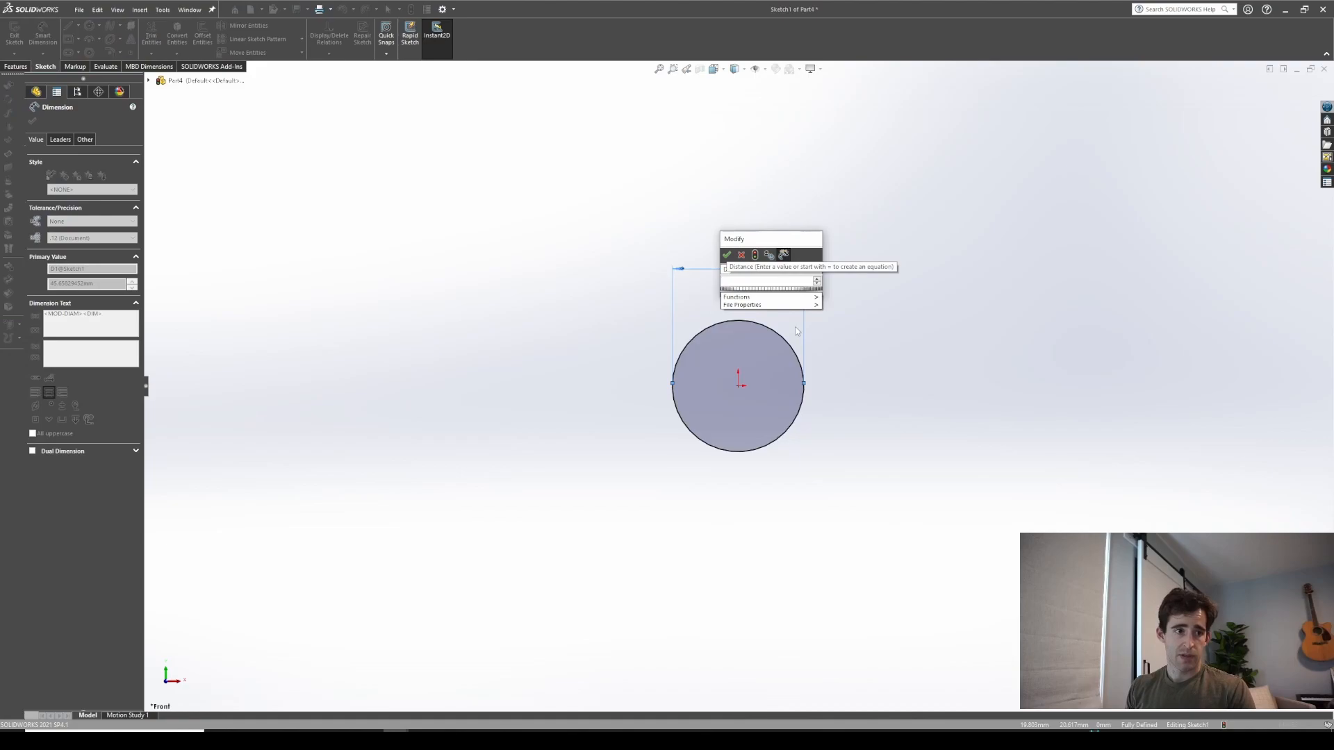
{"action": "type", "text": "20"}
{"action": "key", "text": "Return"}
Extrude the circle 20 mm into a cylinder
{"action": "left_click", "coordinate": [15, 66]}
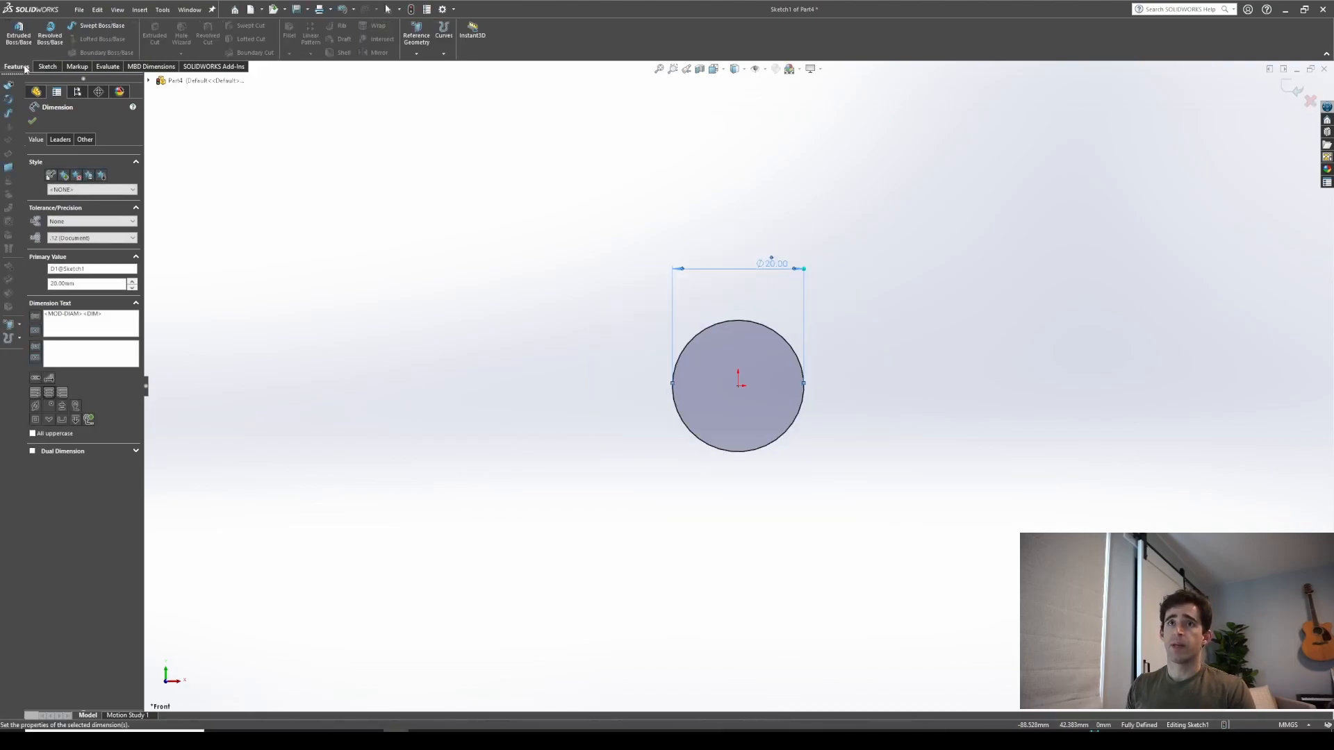
{"action": "left_click", "coordinate": [18, 33]}
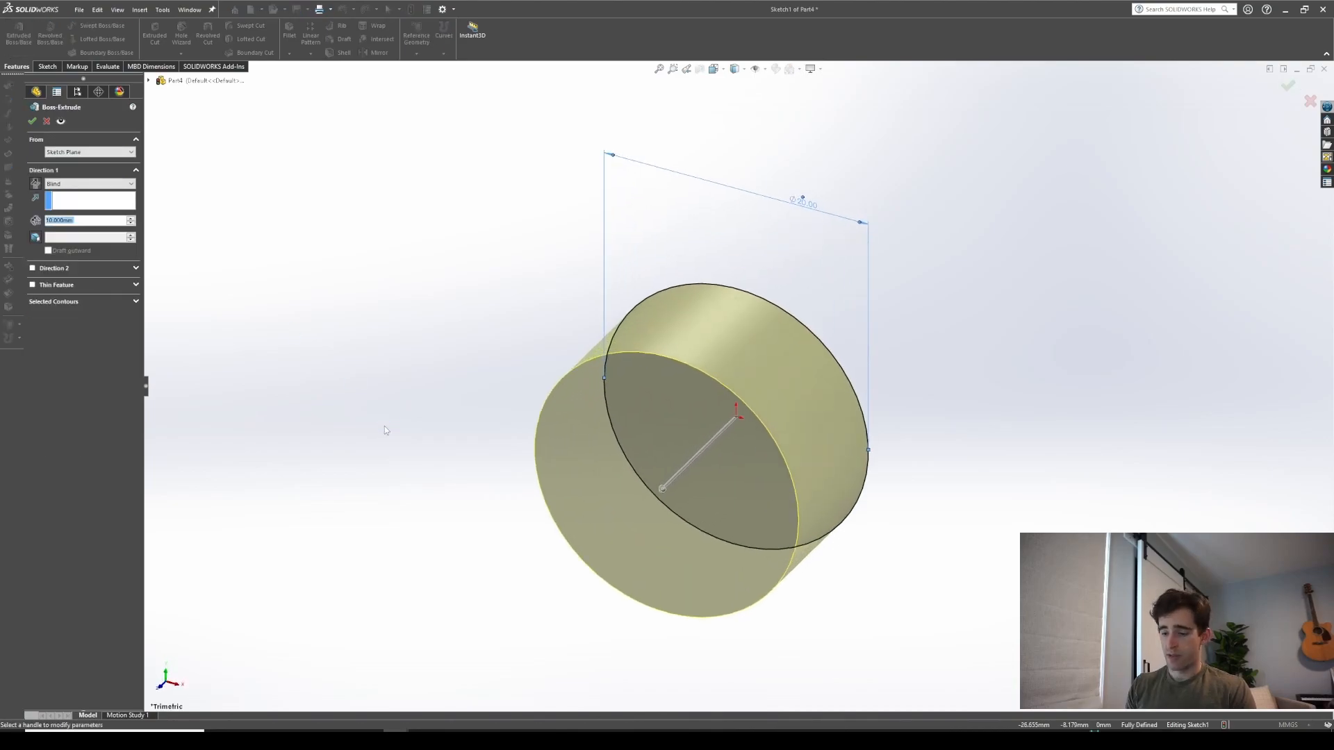
{"action": "type", "text": "20"}
{"action": "key", "text": "Return"}
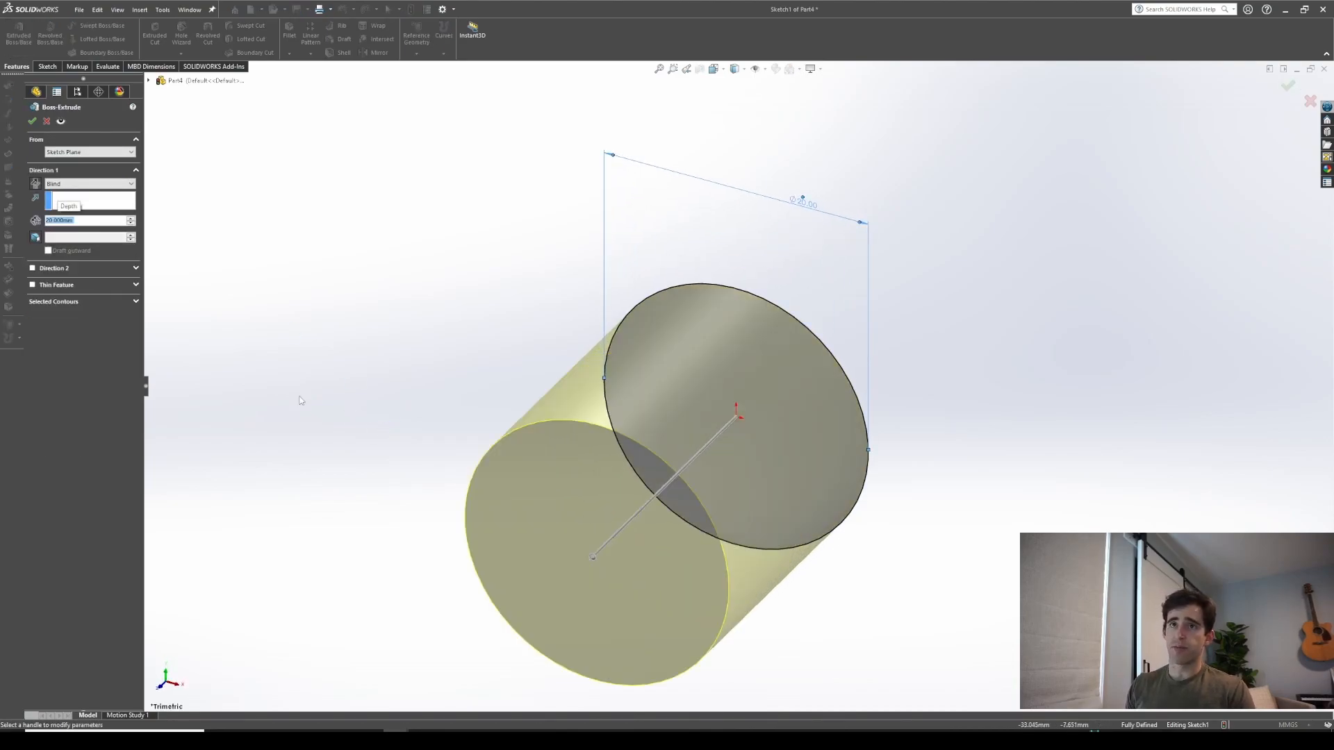
{"action": "left_click", "coordinate": [32, 121]}
Open a new sketch on the cylinder's end face
{"action": "middle_click_drag", "start_coordinate": [798, 440], "coordinate": [824, 500]}
{"action": "scroll", "coordinate": [729, 522], "scroll_direction": "up", "scroll_amount": 2}
{"action": "middle_click_drag", "start_coordinate": [729, 522], "coordinate": [747, 479]}
{"action": "middle_click_drag", "start_coordinate": [564, 431], "coordinate": [591, 412]}
{"action": "left_click", "coordinate": [590, 411]}
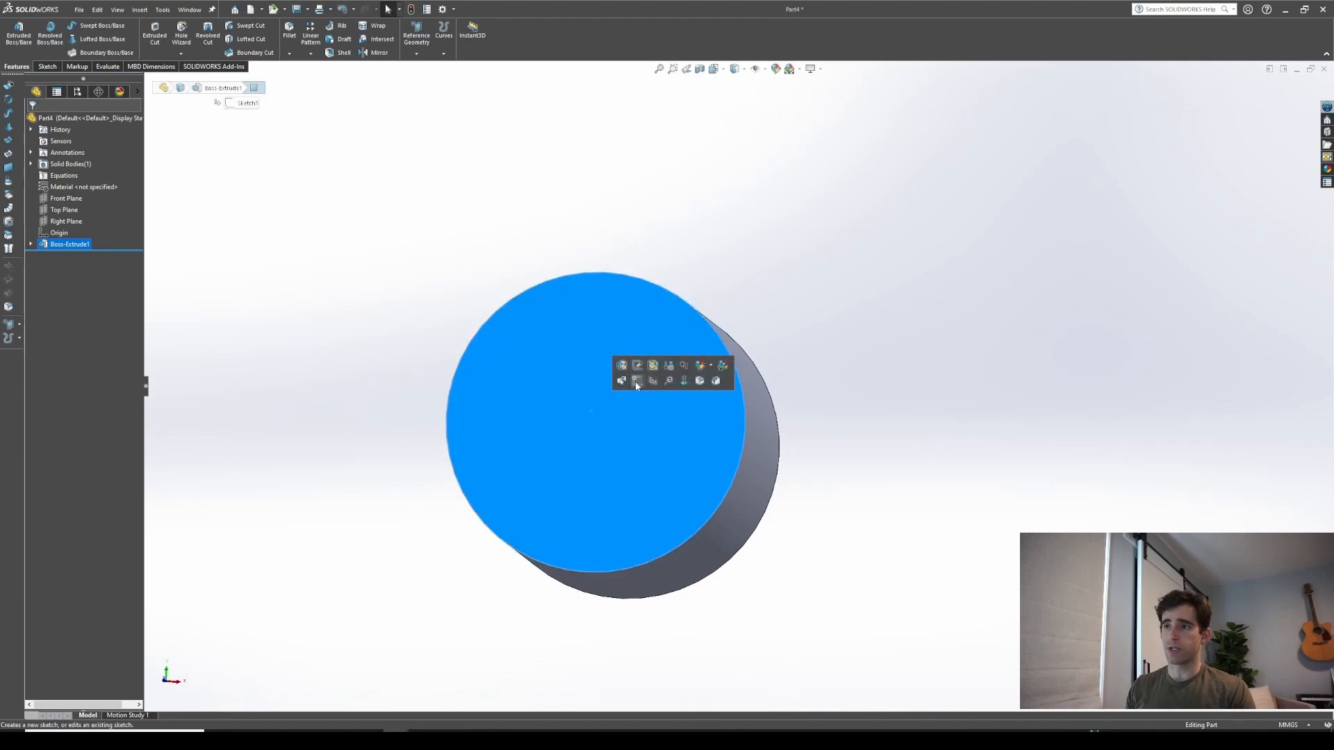
{"action": "left_click", "coordinate": [637, 380]}
Draw a vertical centerline from the origin to the circle's top edge
{"action": "left_click", "coordinate": [78, 27]}
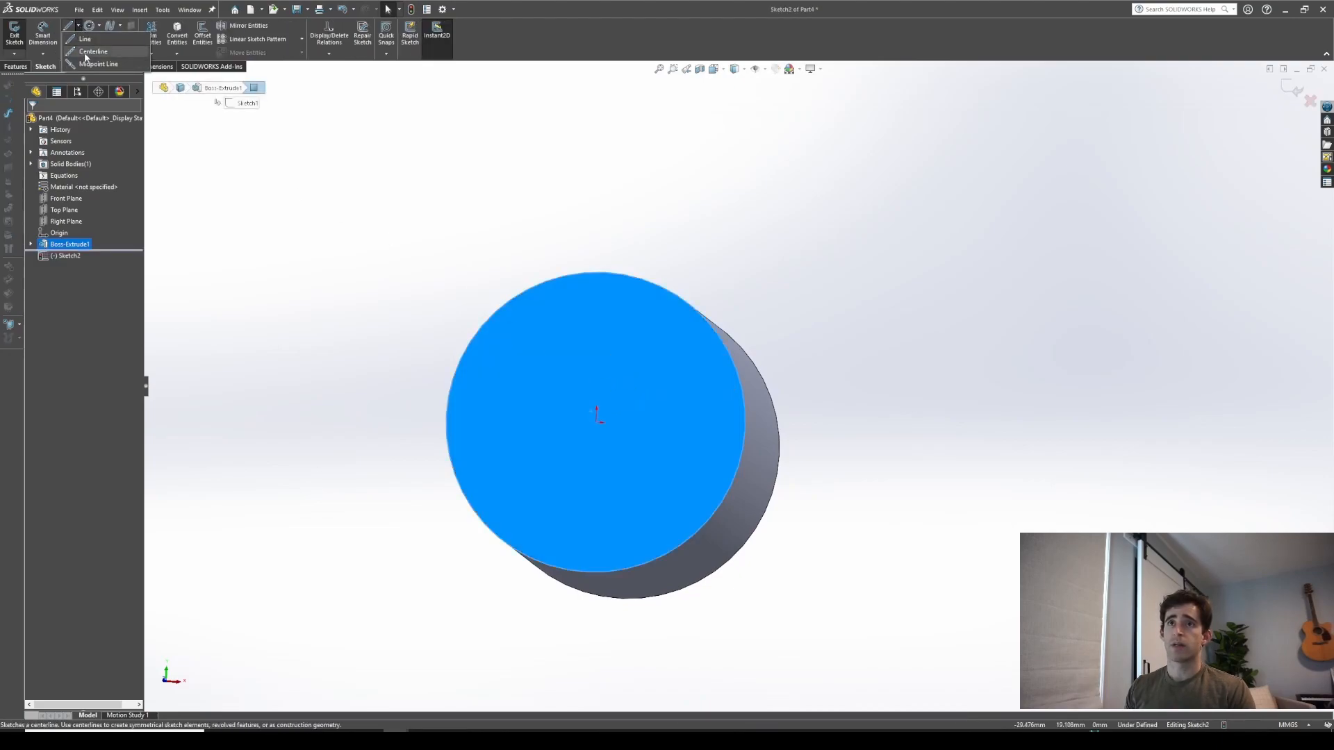
{"action": "left_click", "coordinate": [88, 53]}
{"action": "left_click", "coordinate": [596, 422]}
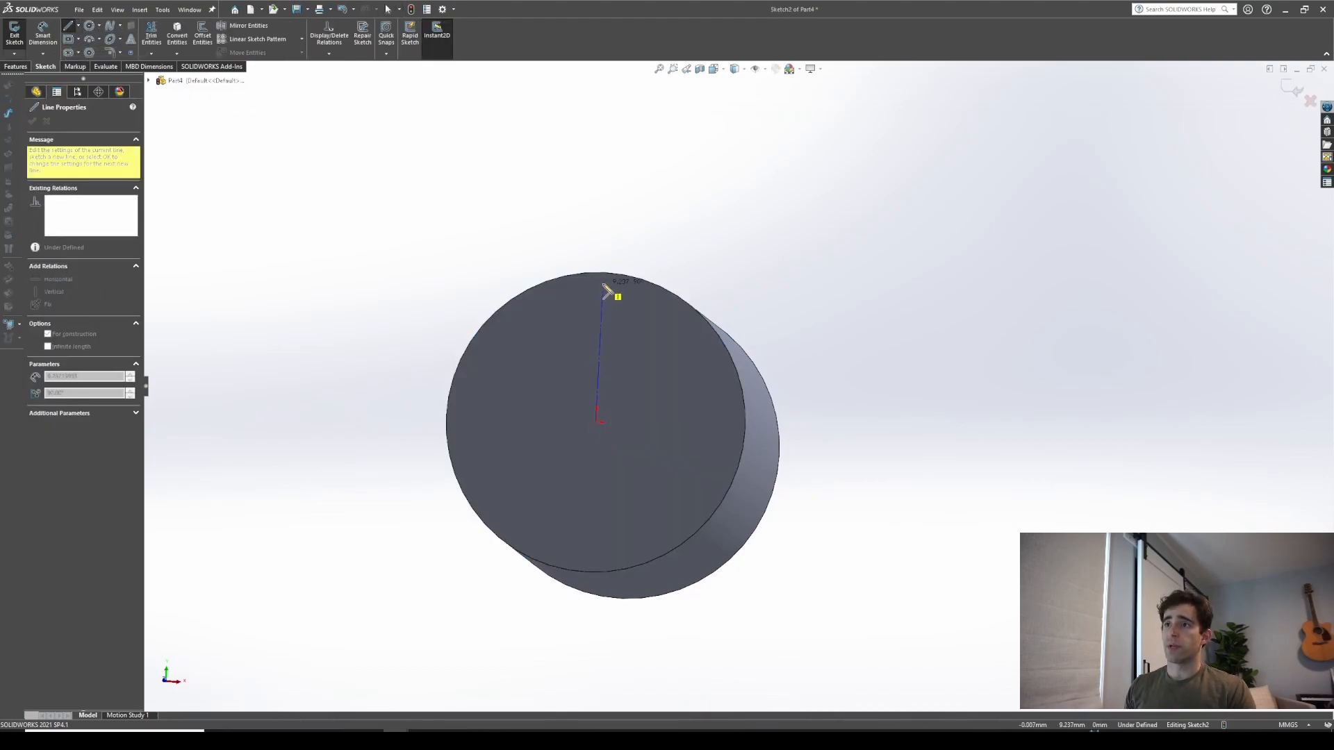
{"action": "left_click", "coordinate": [602, 276]}
{"action": "key", "text": "Escape"}
{"action": "middle_click_drag", "start_coordinate": [601, 276], "coordinate": [474, 274]}
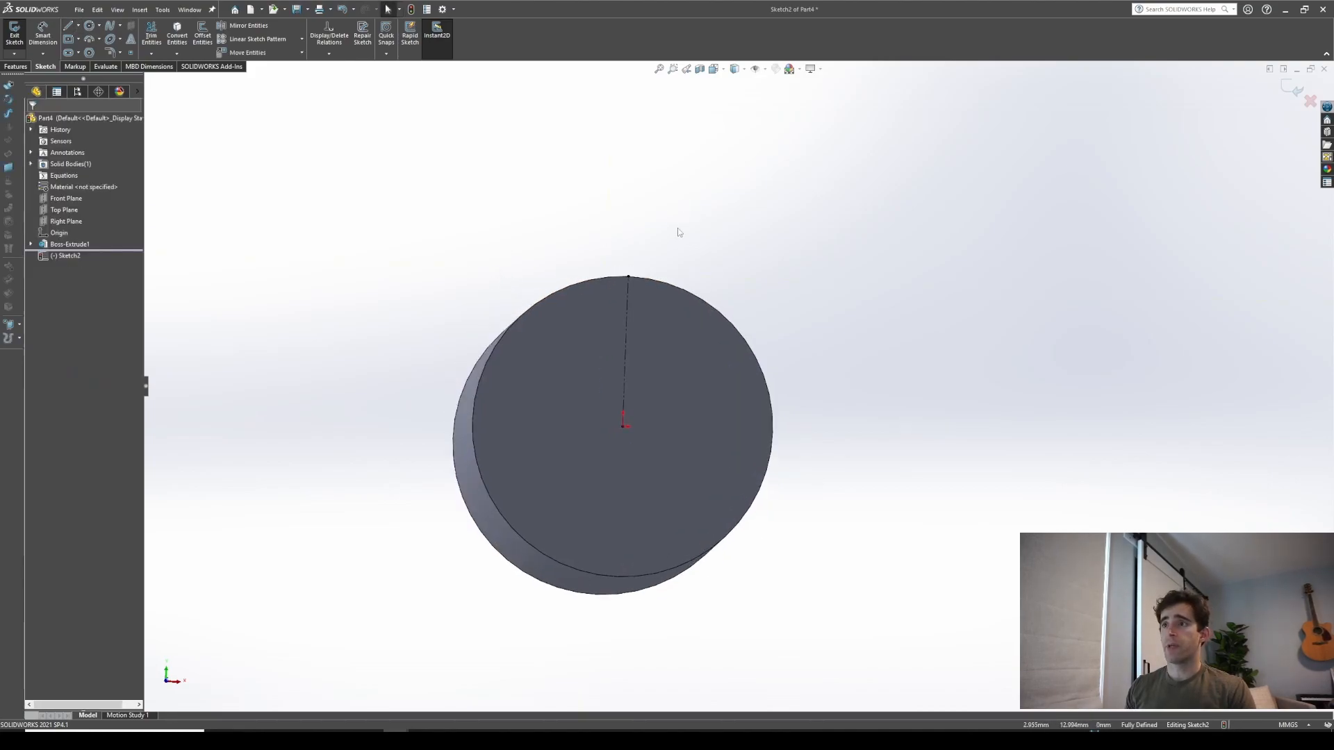
Sketch a triangle at the top of the circle with its lower vertex on the centerline
{"action": "key", "text": "l"}
{"action": "scroll", "coordinate": [657, 284], "scroll_direction": "down", "scroll_amount": 2}
{"action": "left_click", "coordinate": [582, 271]}
{"action": "left_click", "coordinate": [624, 312]}
{"action": "left_click", "coordinate": [666, 270]}
{"action": "left_click", "coordinate": [582, 270]}
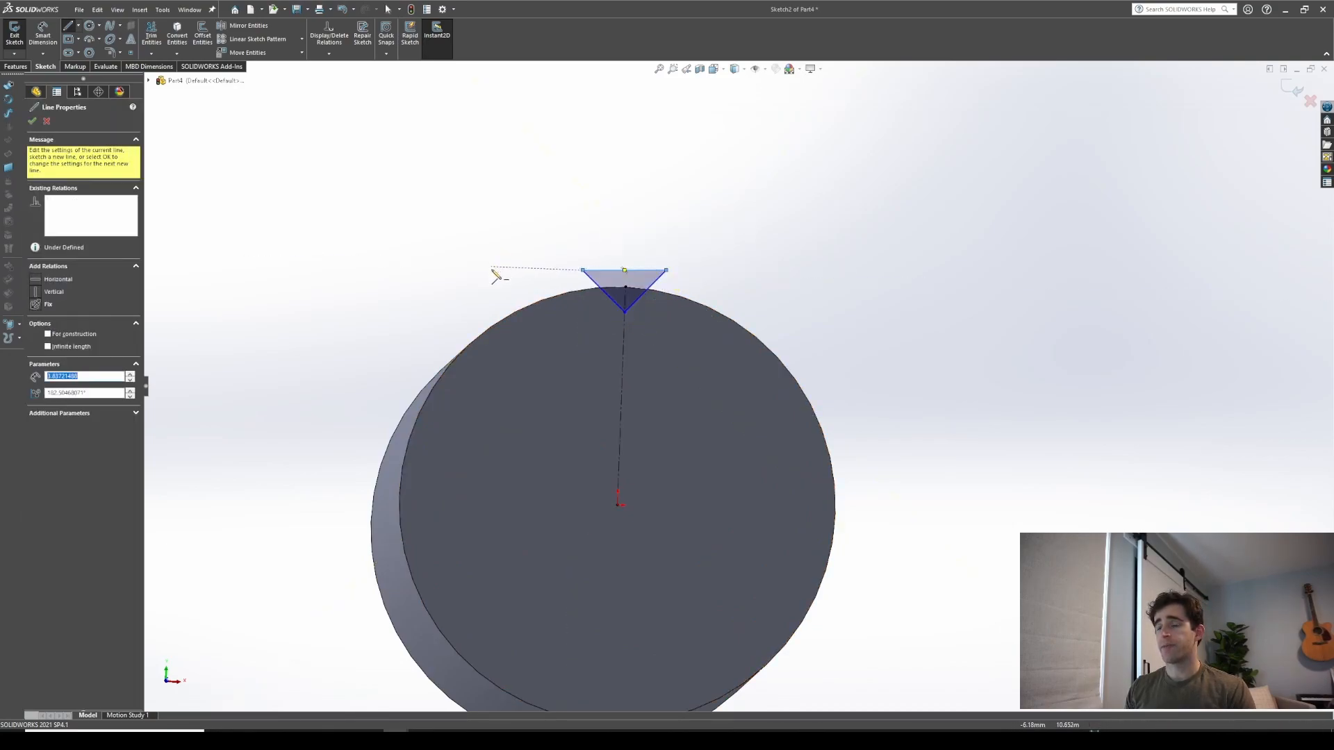
{"action": "key", "text": "Escape"}
Dimension the triangle's lower vertex 0.75 mm below the circle's top point
{"action": "key", "text": "d"}
{"action": "scroll", "coordinate": [595, 319], "scroll_direction": "down", "scroll_amount": 2}
{"action": "scroll", "coordinate": [650, 325], "scroll_direction": "up", "scroll_amount": 1}
{"action": "scroll", "coordinate": [650, 325], "scroll_direction": "down", "scroll_amount": 1}
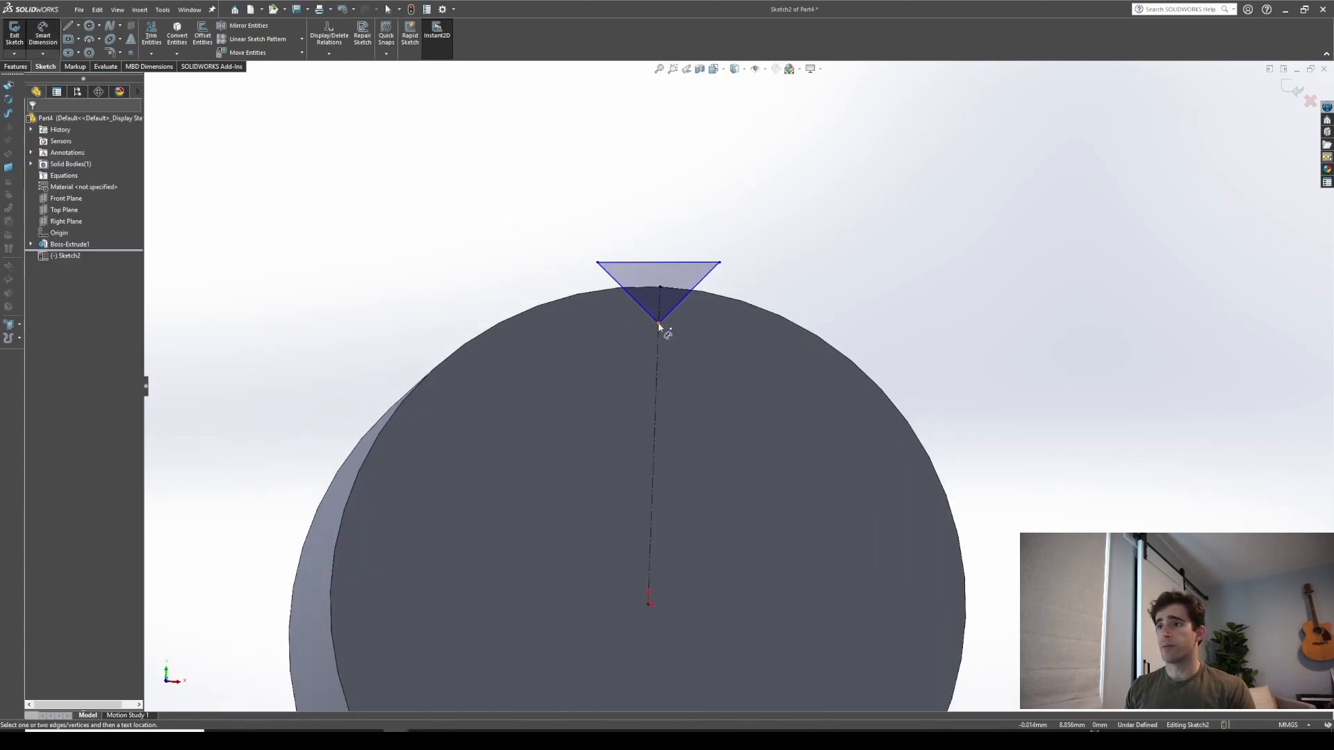
{"action": "left_click", "coordinate": [658, 327]}
{"action": "left_click", "coordinate": [661, 287]}
{"action": "left_click", "coordinate": [803, 337]}
{"action": "type", "text": ".75"}
{"action": "key", "text": "Return"}
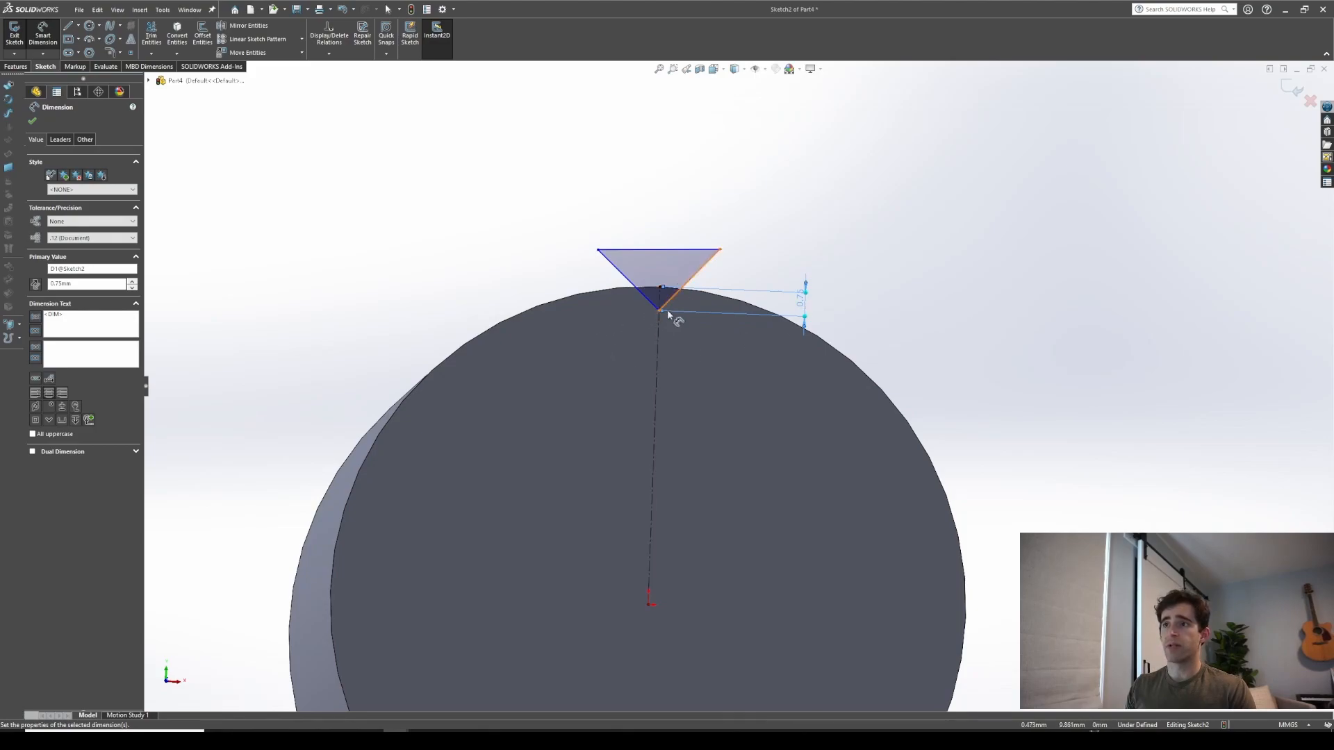
Dimension the height from the lower vertex to the triangle's top edge as 1.5 mm
{"action": "left_click", "coordinate": [659, 311]}
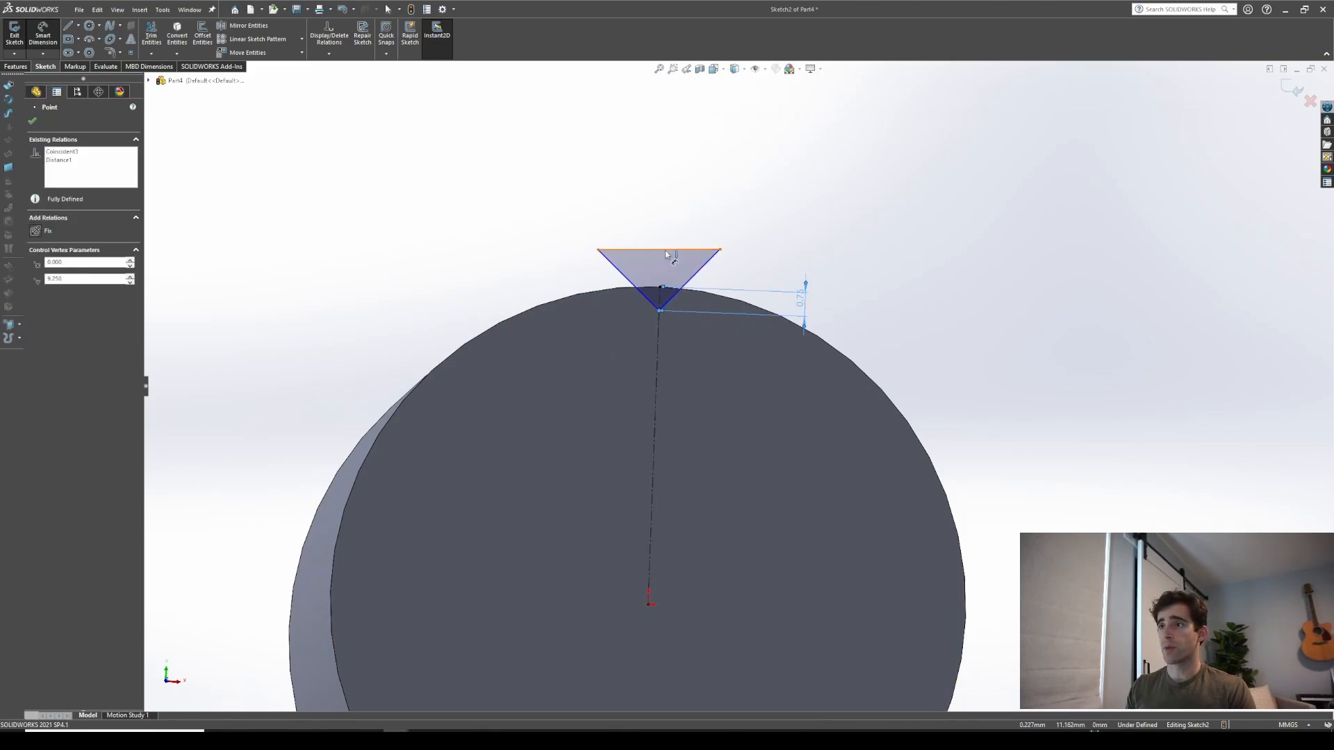
{"action": "left_click", "coordinate": [673, 250]}
{"action": "left_click", "coordinate": [524, 251]}
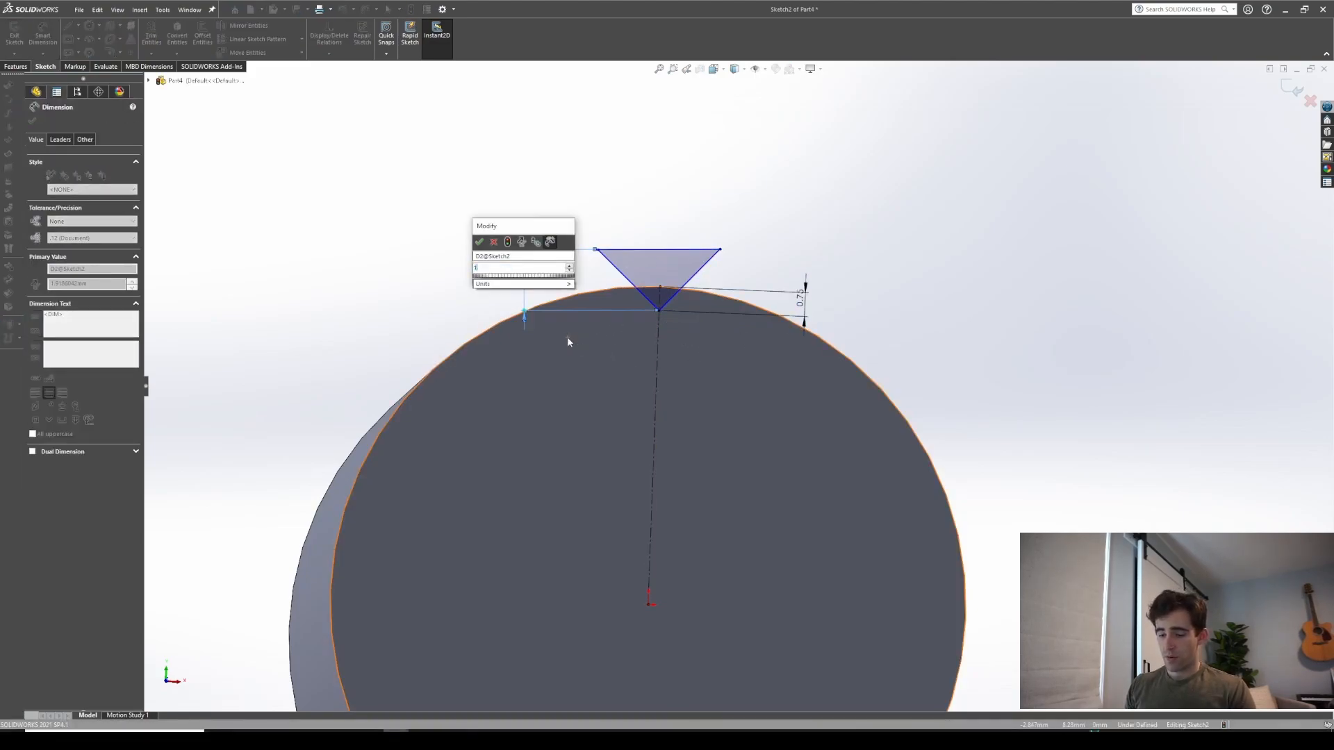
{"action": "key", "text": "Return"}
{"action": "scroll", "coordinate": [673, 264], "scroll_direction": "down", "scroll_amount": 4}
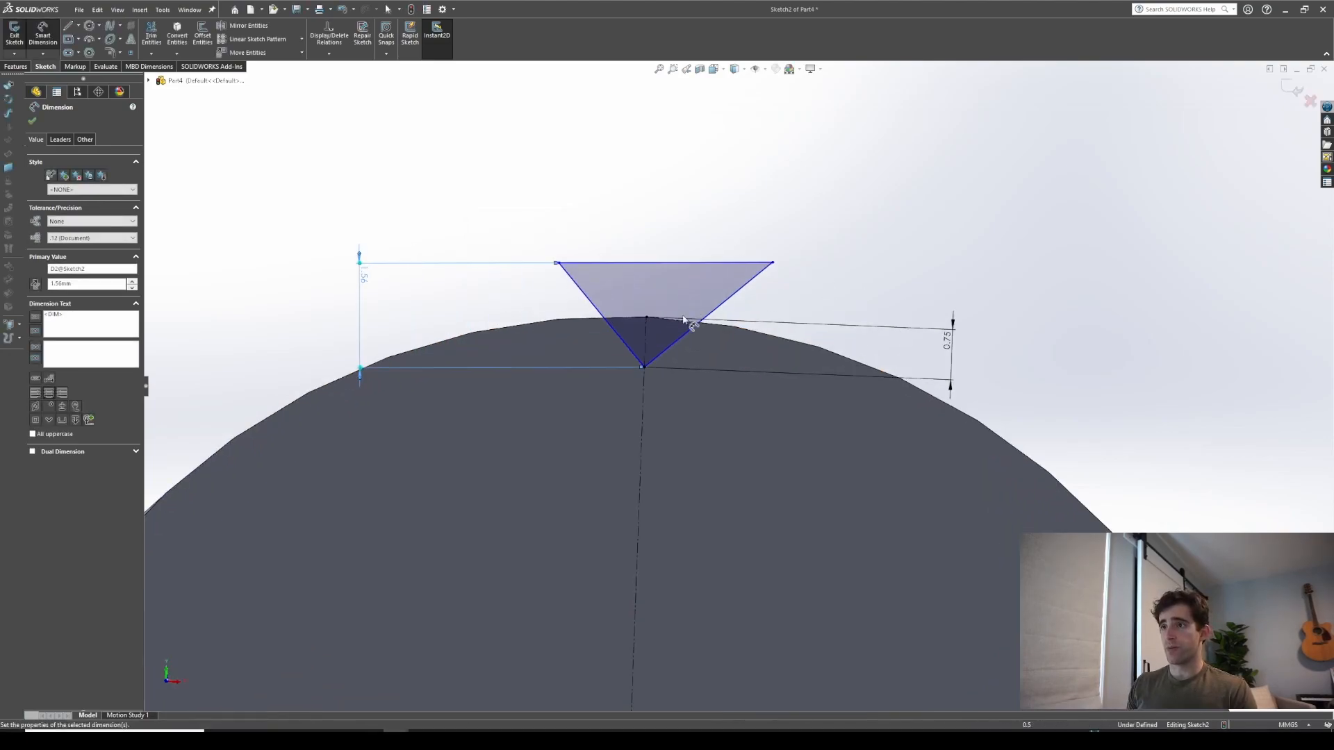
{"action": "double_click", "coordinate": [364, 278]}
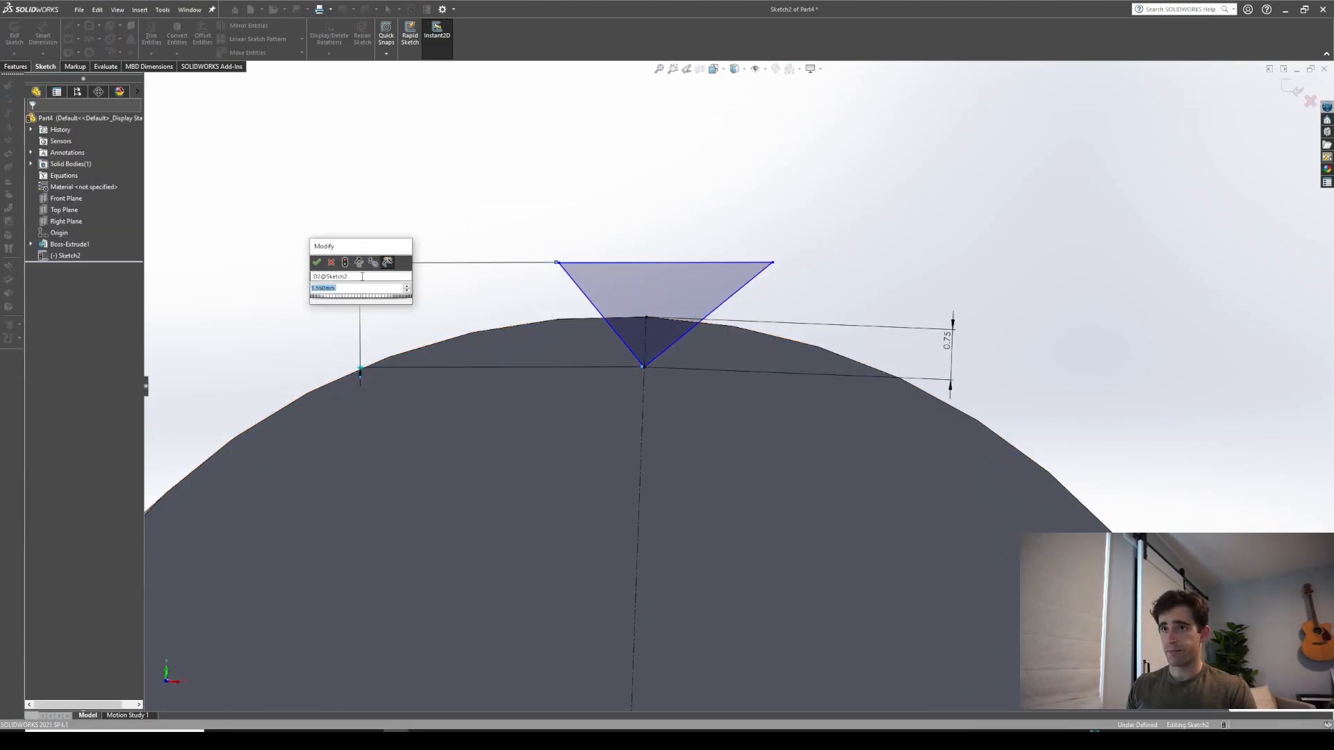
{"action": "type", "text": "1.5"}
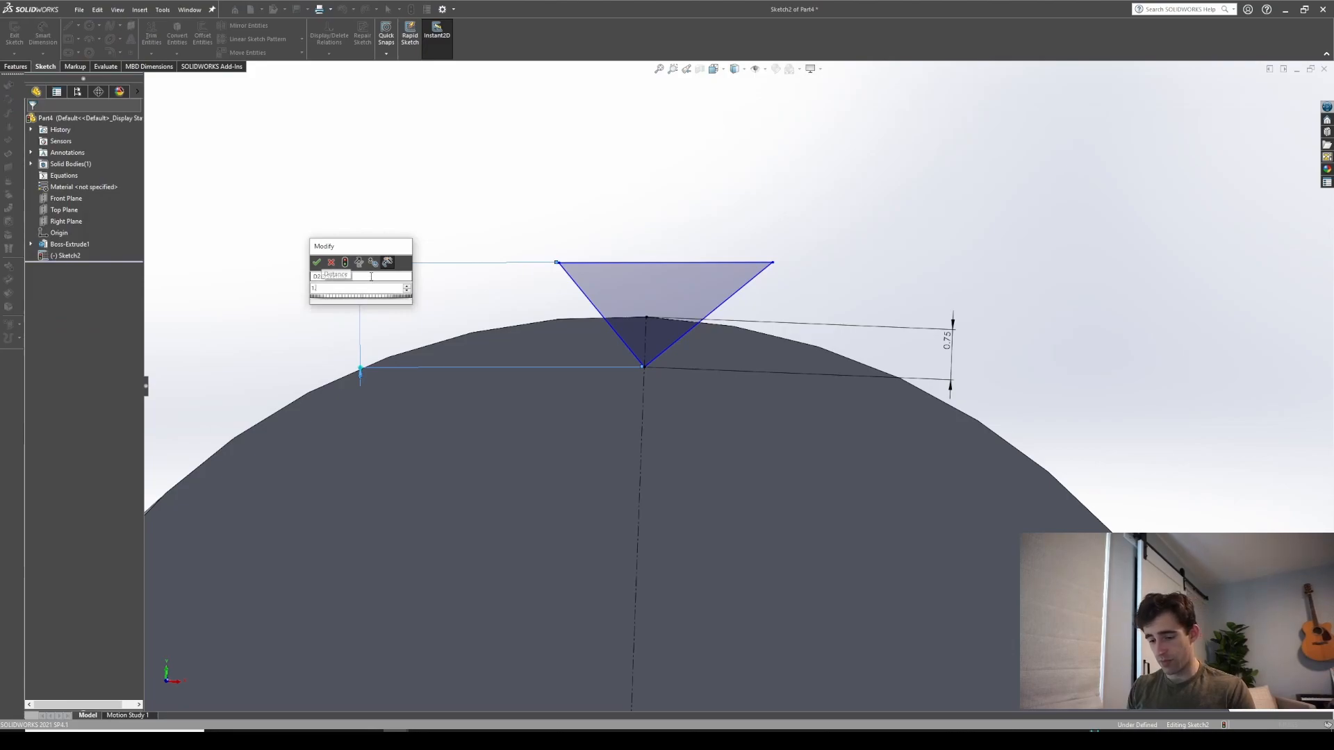
{"action": "key", "text": "Return"}
Dimension the angle between the centerline and the triangle's right side as 45°
{"action": "left_click", "coordinate": [645, 334]}
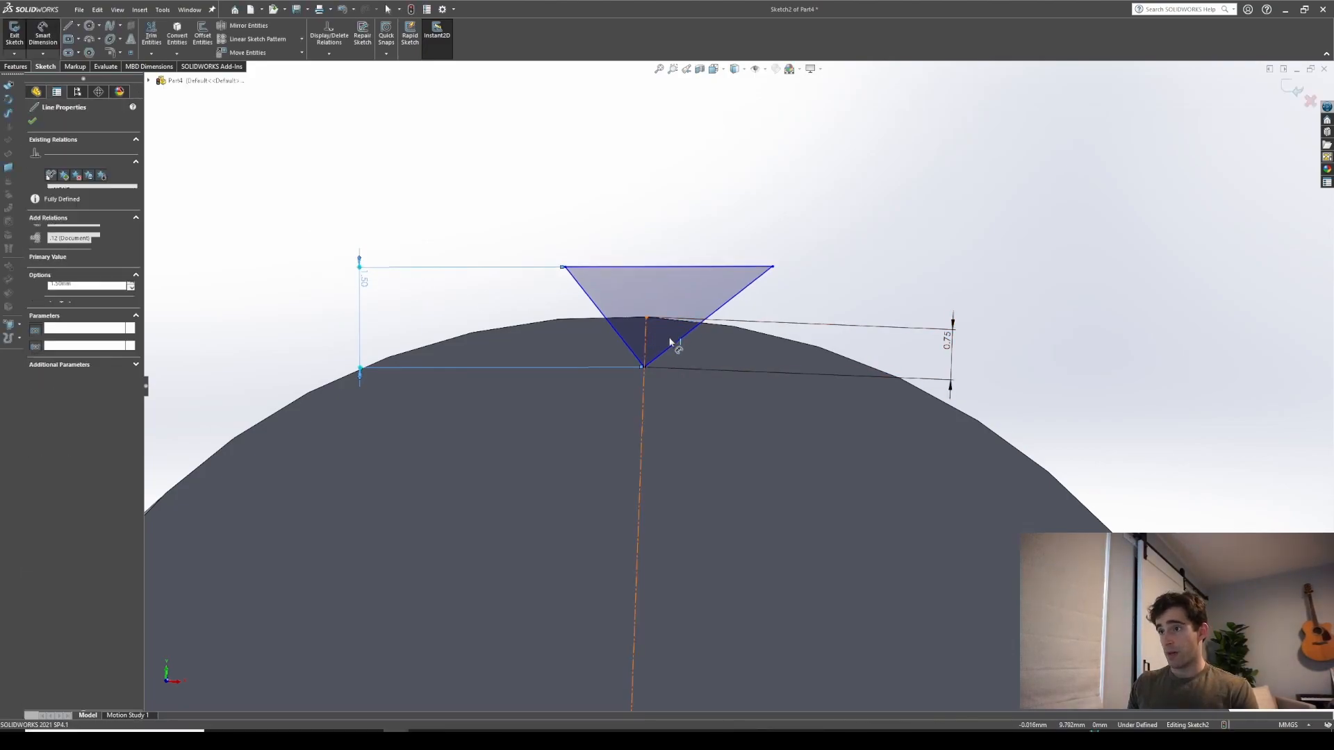
{"action": "left_click", "coordinate": [672, 341]}
{"action": "left_click", "coordinate": [527, 340]}
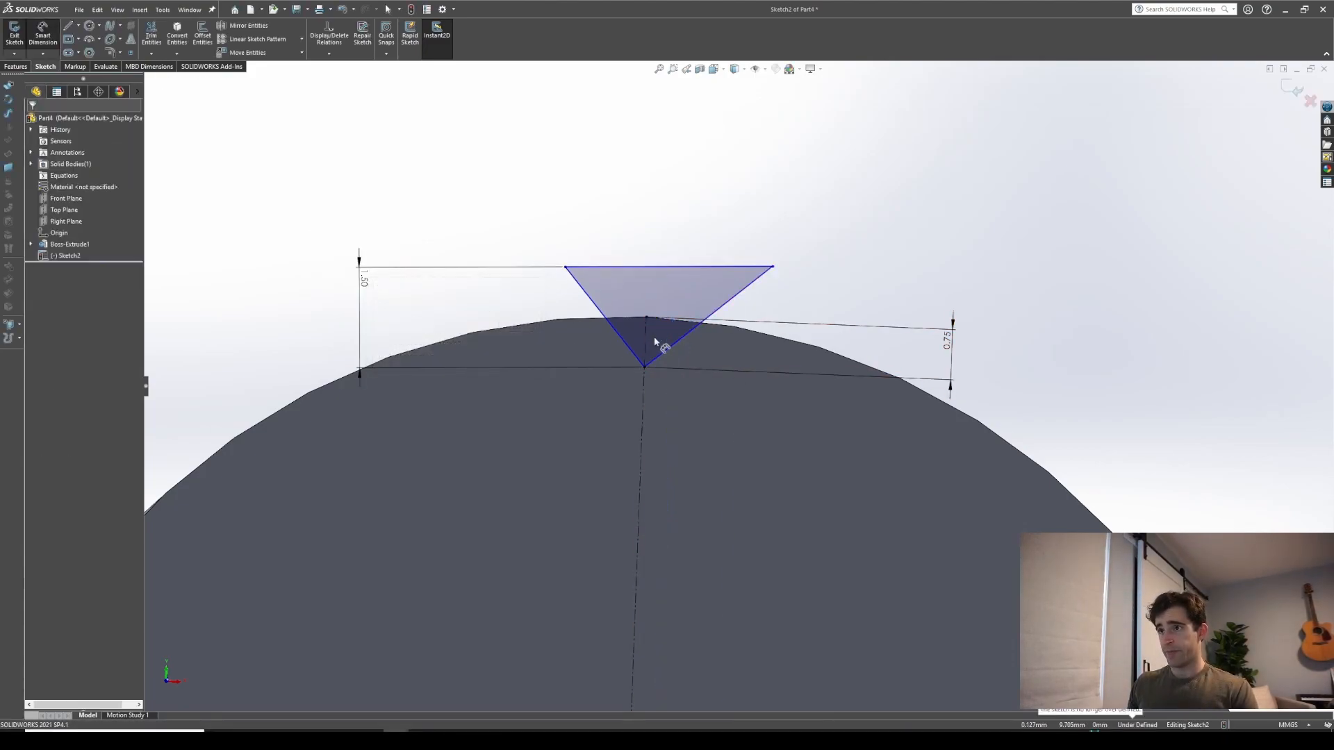
{"action": "left_click", "coordinate": [646, 336]}
{"action": "left_click", "coordinate": [672, 344]}
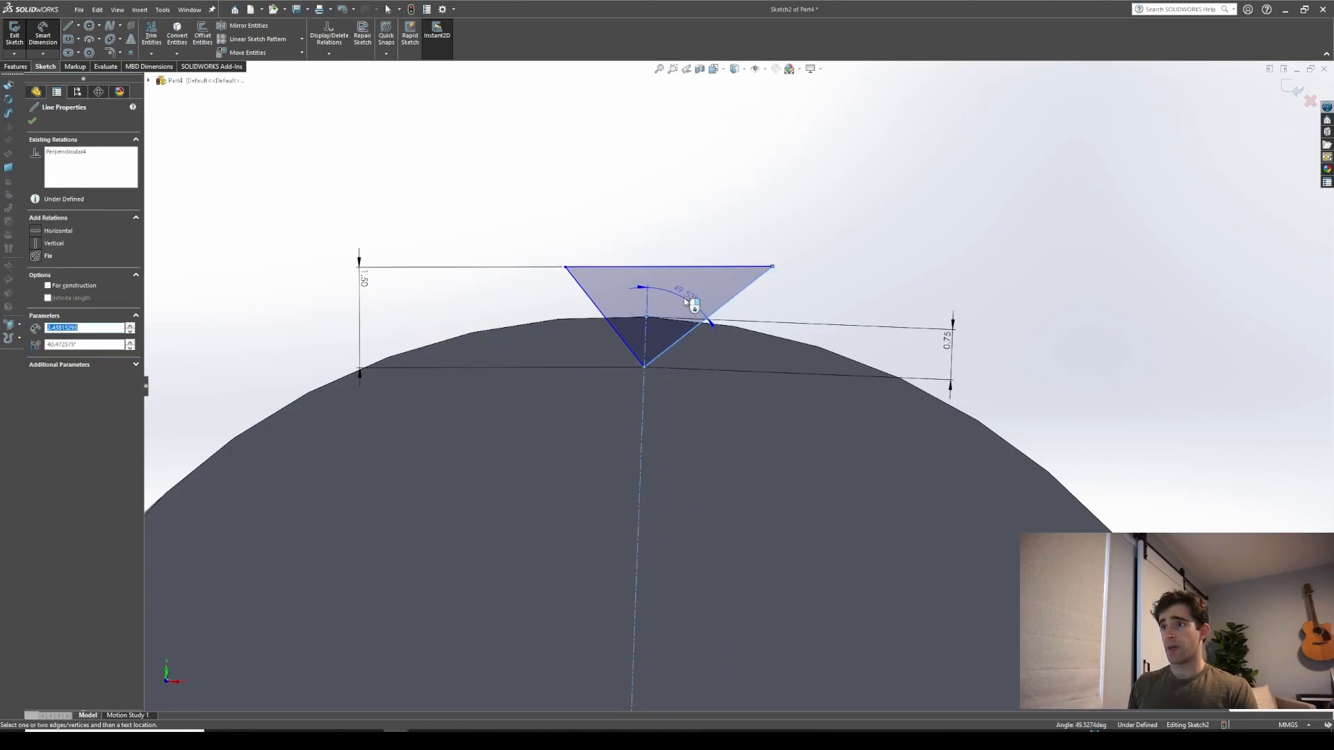
{"action": "left_click", "coordinate": [688, 298]}
{"action": "type", "text": "45"}
{"action": "key", "text": "Return"}
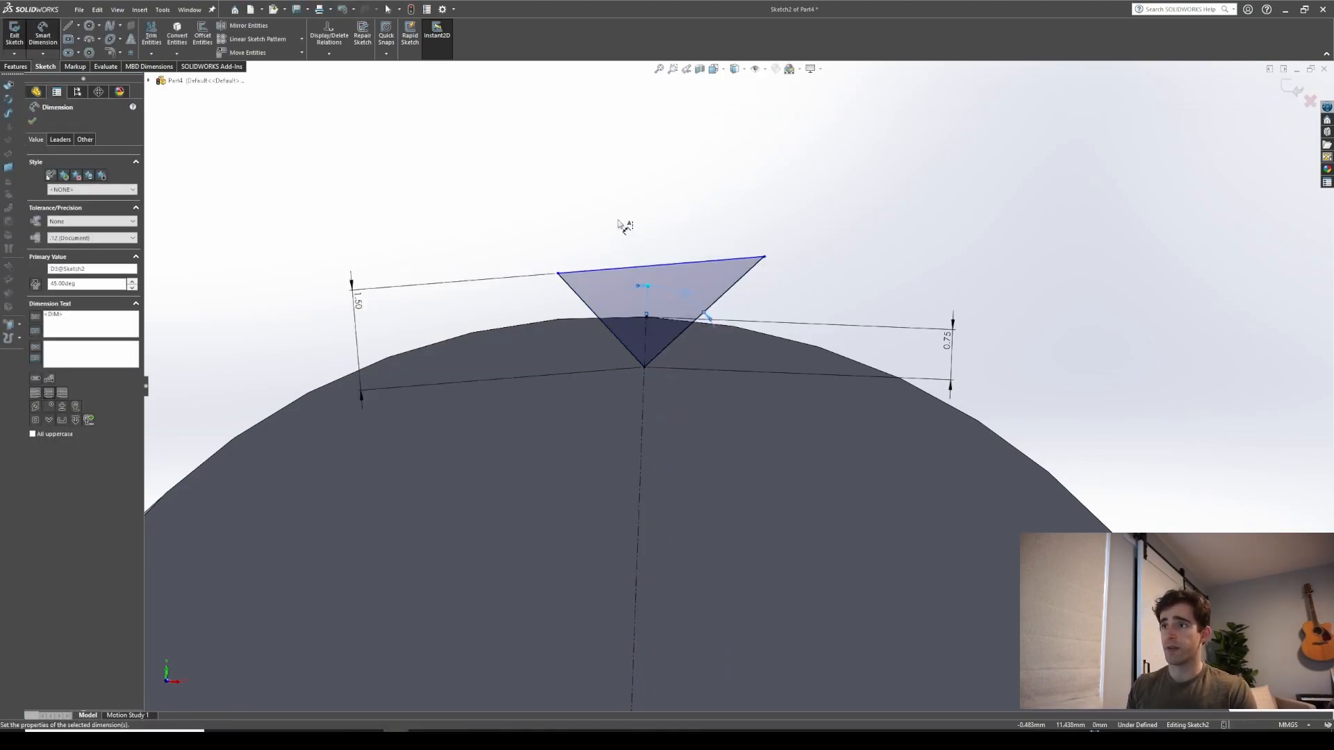
{"action": "key", "text": "Escape"}
Make the triangle's two slanted sides equal in length
{"action": "left_click", "coordinate": [654, 354]}
{"action": "left_click", "coordinate": [630, 353], "text": "ctrl"}
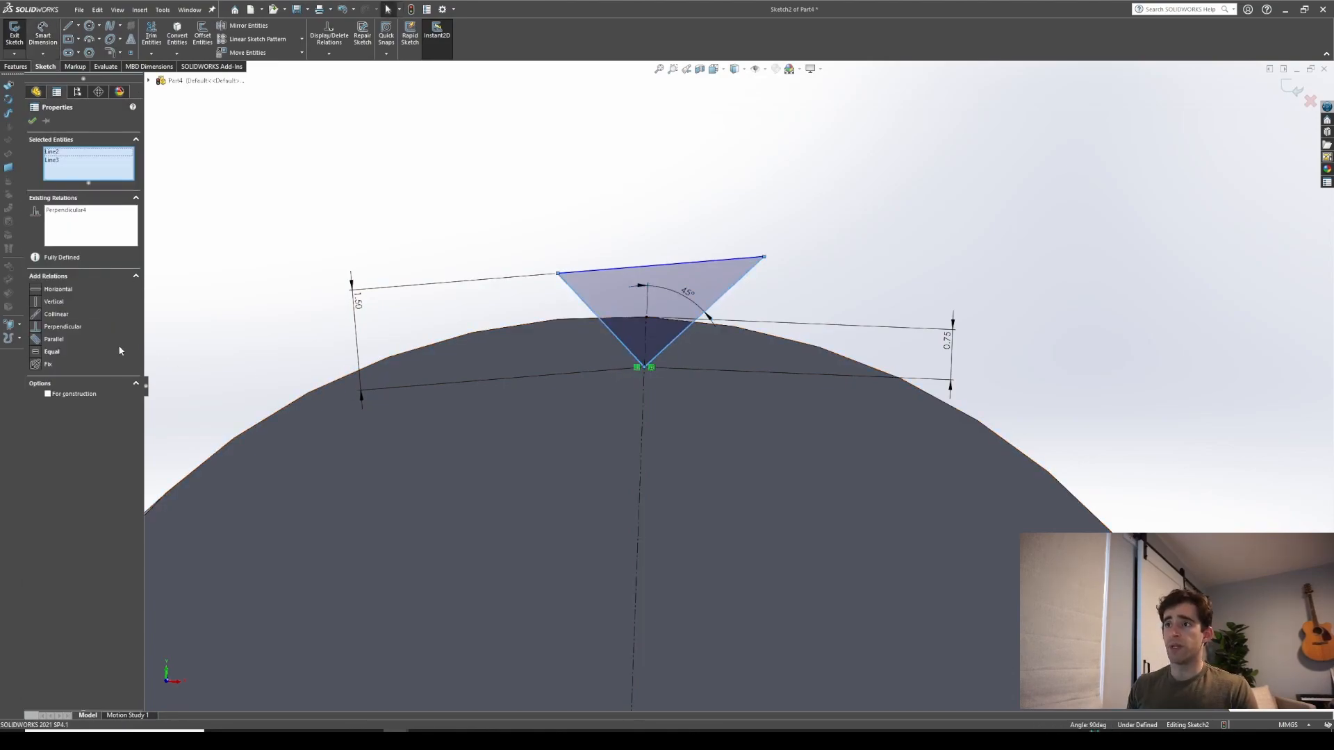
{"action": "left_click", "coordinate": [40, 355]}
{"action": "left_click", "coordinate": [696, 167]}
Cut-extrude the triangular profile along the cylinder's full length to form a V-groove
{"action": "scroll", "coordinate": [760, 275], "scroll_direction": "up", "scroll_amount": 4}
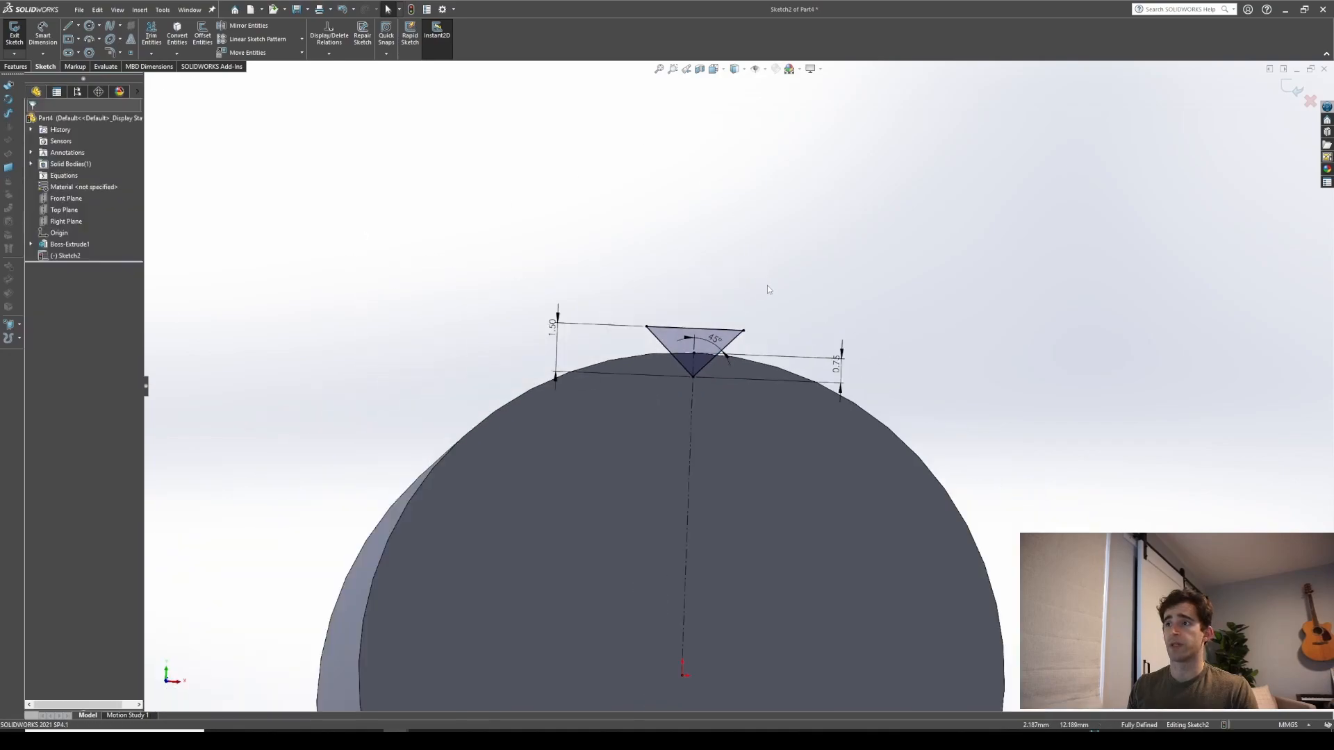
{"action": "middle_click_drag", "start_coordinate": [767, 285], "coordinate": [798, 230]}
{"action": "left_click", "coordinate": [17, 66]}
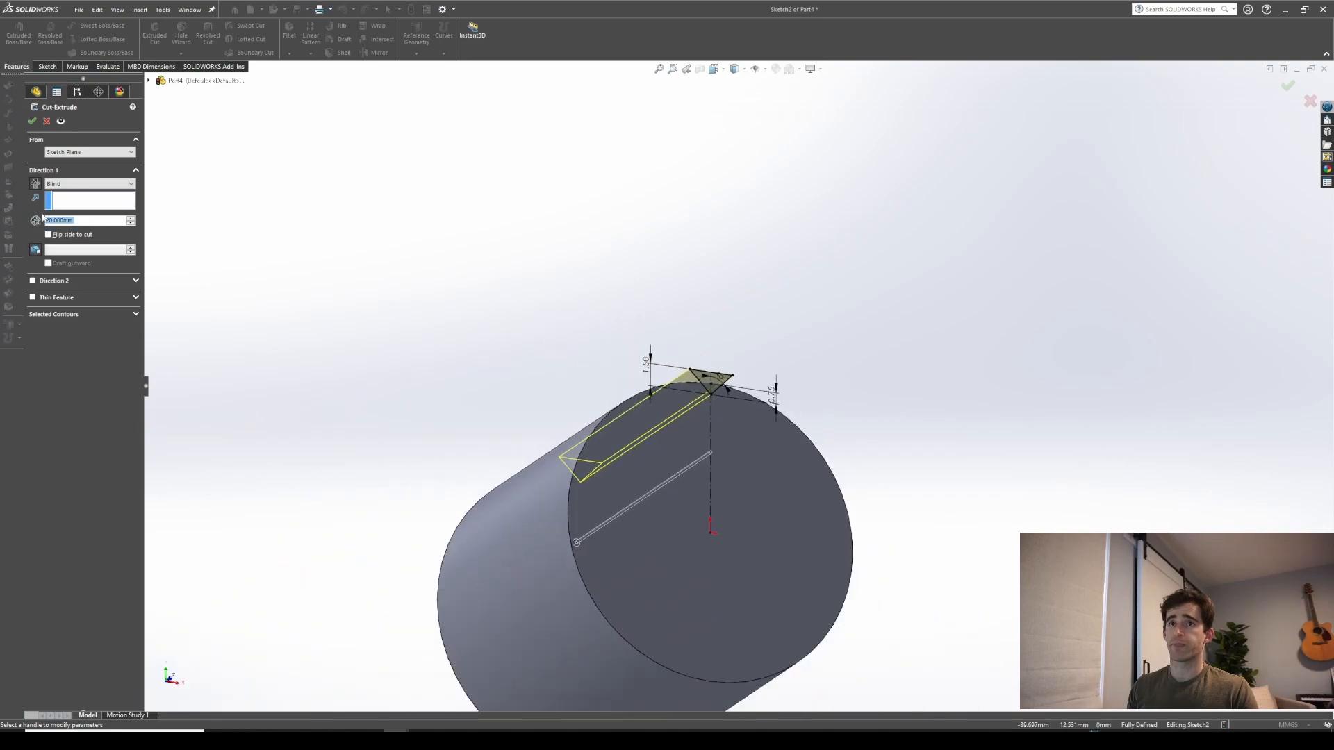
{"action": "left_click", "coordinate": [82, 184]}
{"action": "left_click", "coordinate": [78, 201]}
{"action": "middle_click_drag", "start_coordinate": [521, 268], "coordinate": [405, 337]}
{"action": "left_click", "coordinate": [32, 122]}
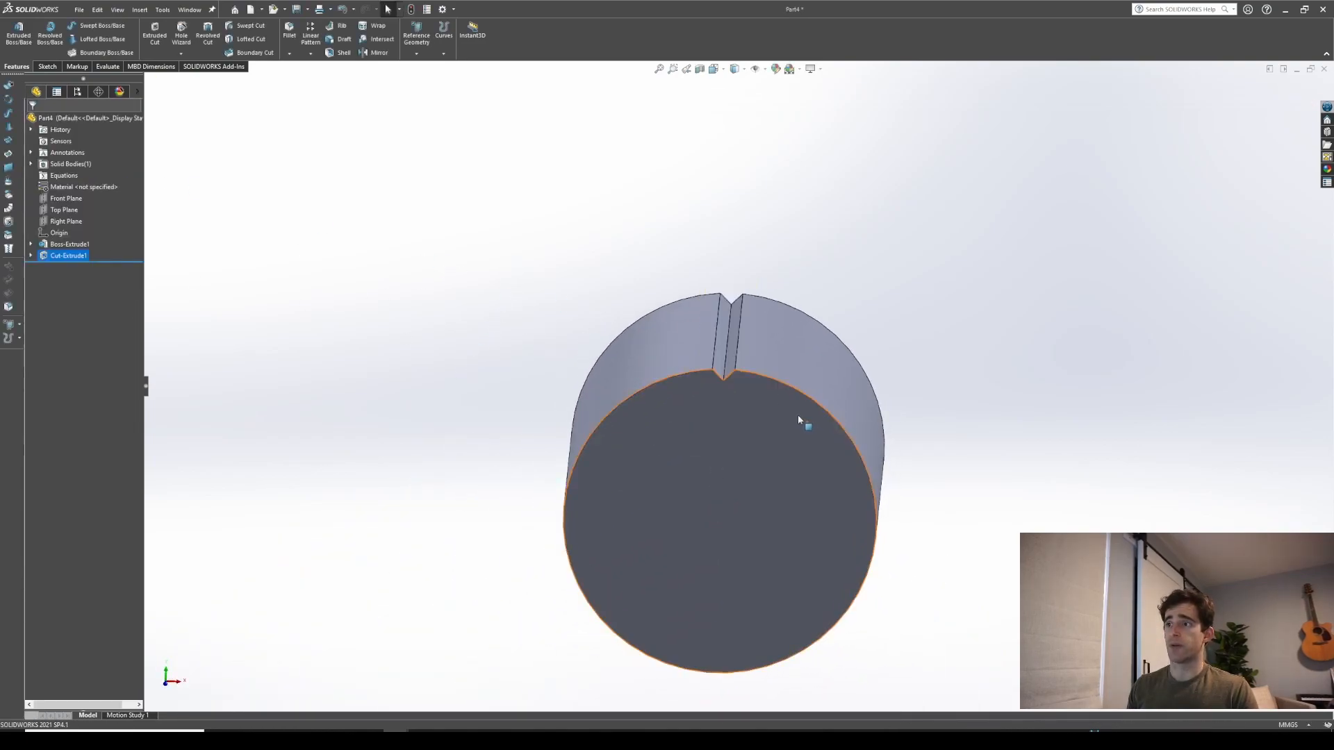
Rotate and zoom around the part to inspect the V-groove
{"action": "middle_click_drag", "start_coordinate": [803, 426], "coordinate": [744, 366]}
{"action": "scroll", "coordinate": [728, 353], "scroll_direction": "down", "scroll_amount": 5}
{"action": "scroll", "coordinate": [728, 349], "scroll_direction": "up", "scroll_amount": 3}
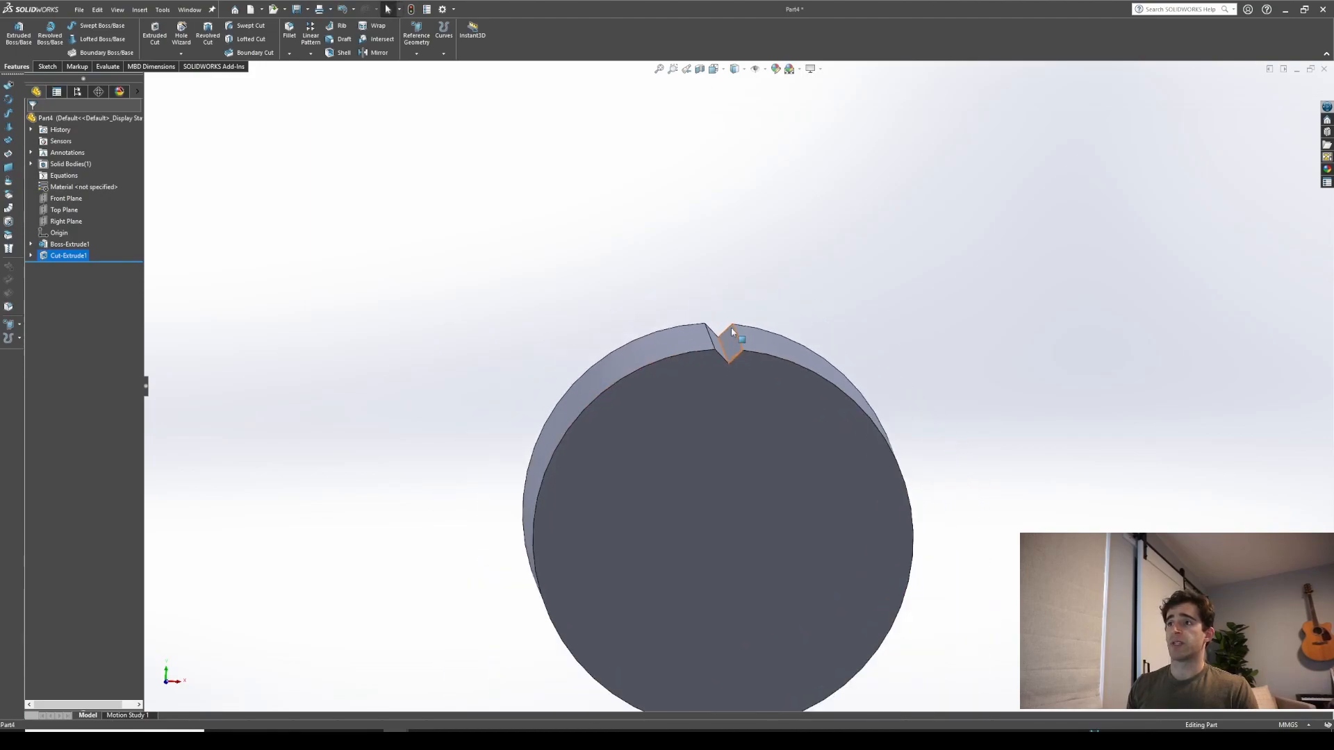
{"action": "middle_click_drag", "start_coordinate": [731, 420], "coordinate": [728, 418]}
{"action": "scroll", "coordinate": [729, 418], "scroll_direction": "up", "scroll_amount": 1}
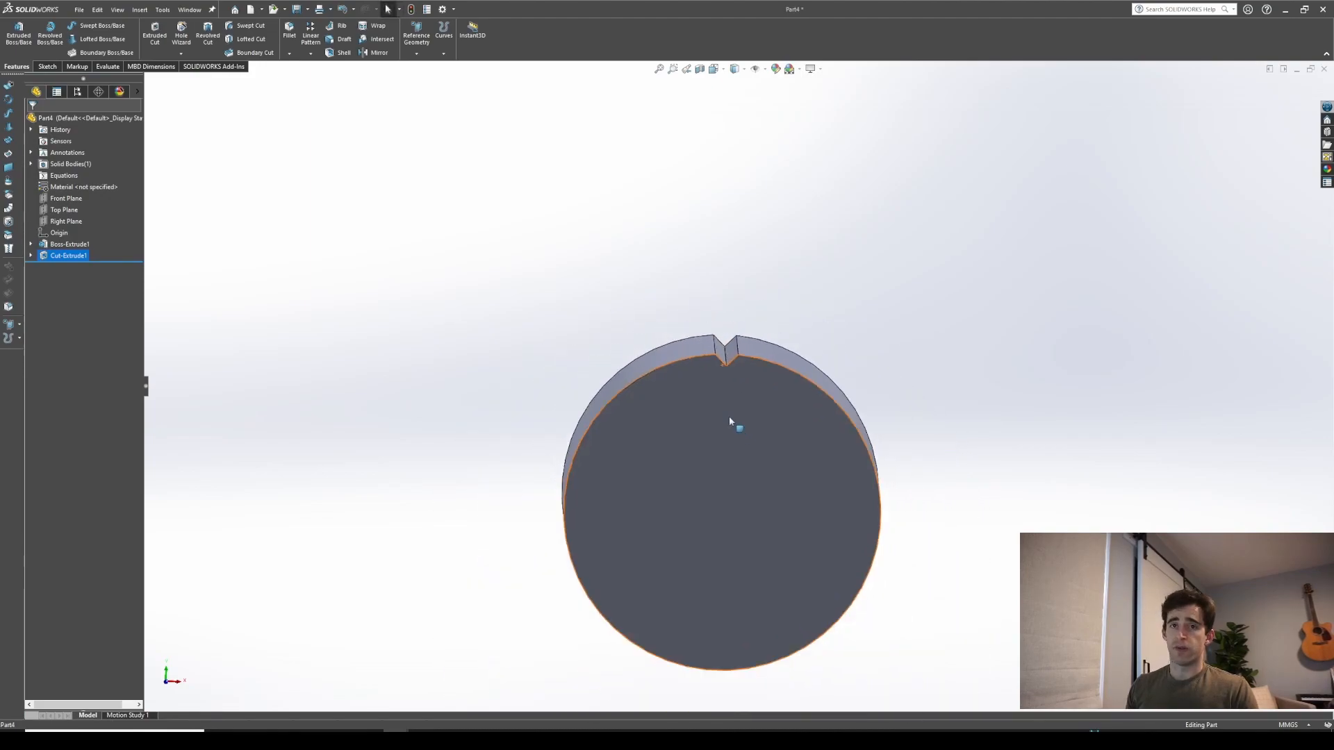
{"action": "scroll", "coordinate": [768, 480], "scroll_direction": "up", "scroll_amount": 2}
{"action": "middle_click_drag", "start_coordinate": [765, 509], "coordinate": [757, 322]}
{"action": "scroll", "coordinate": [758, 325], "scroll_direction": "up", "scroll_amount": 2}
{"action": "scroll", "coordinate": [720, 491], "scroll_direction": "down", "scroll_amount": 4}
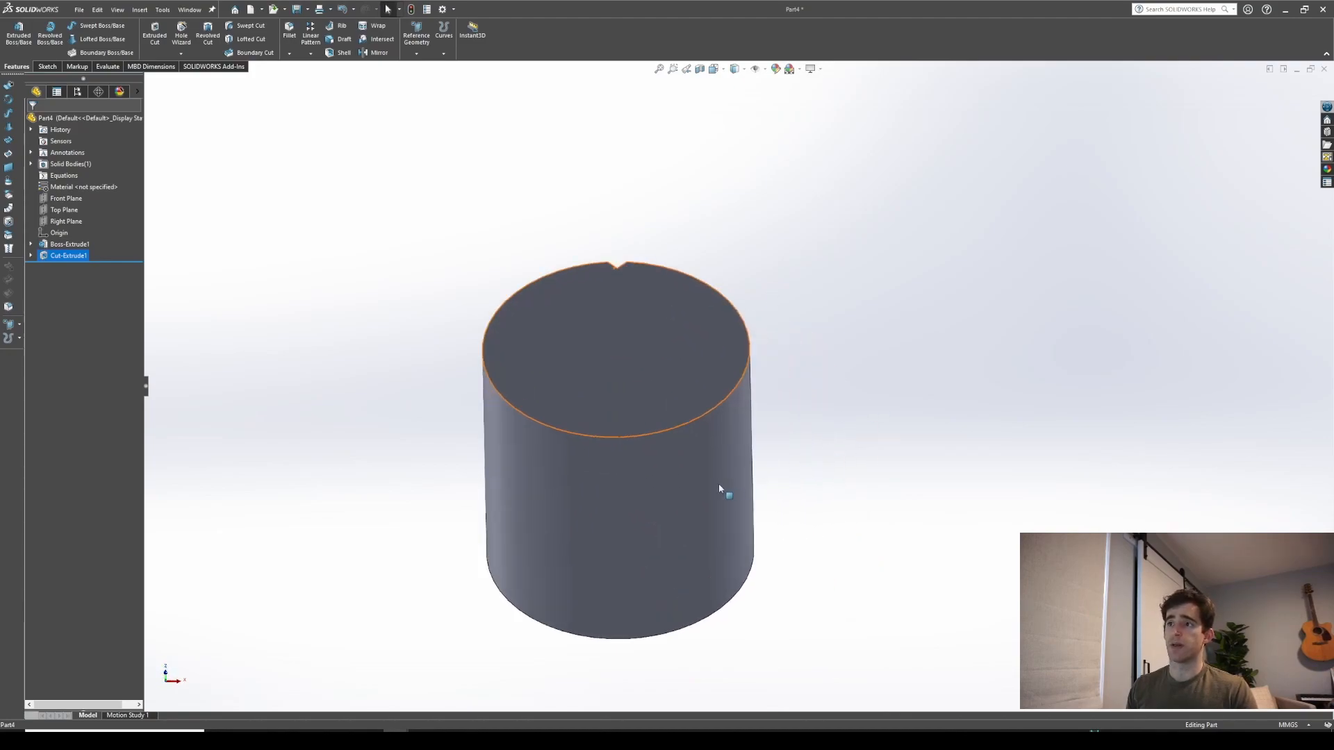
{"action": "middle_click_drag", "start_coordinate": [708, 482], "coordinate": [896, 435]}
{"action": "scroll", "coordinate": [896, 434], "scroll_direction": "up", "scroll_amount": 2}
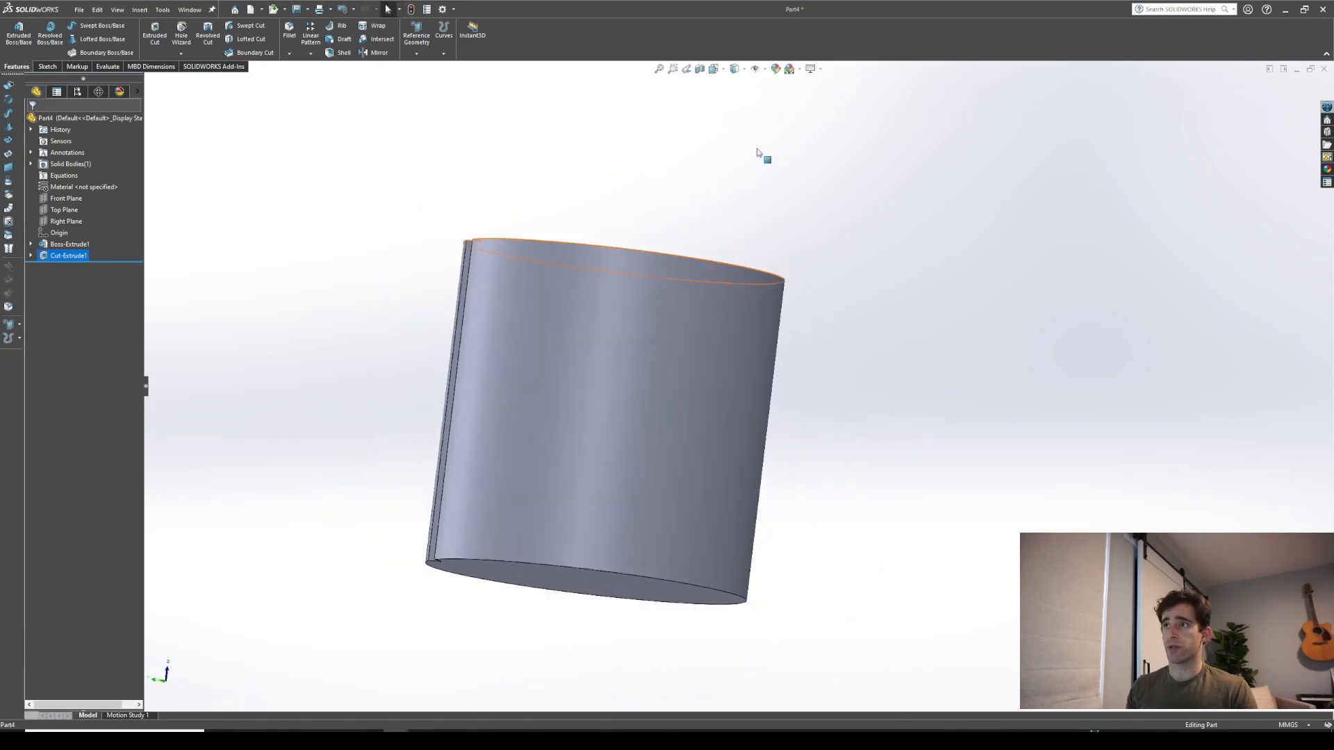
Apply a section view through the Right Plane
{"action": "left_click", "coordinate": [700, 68]}
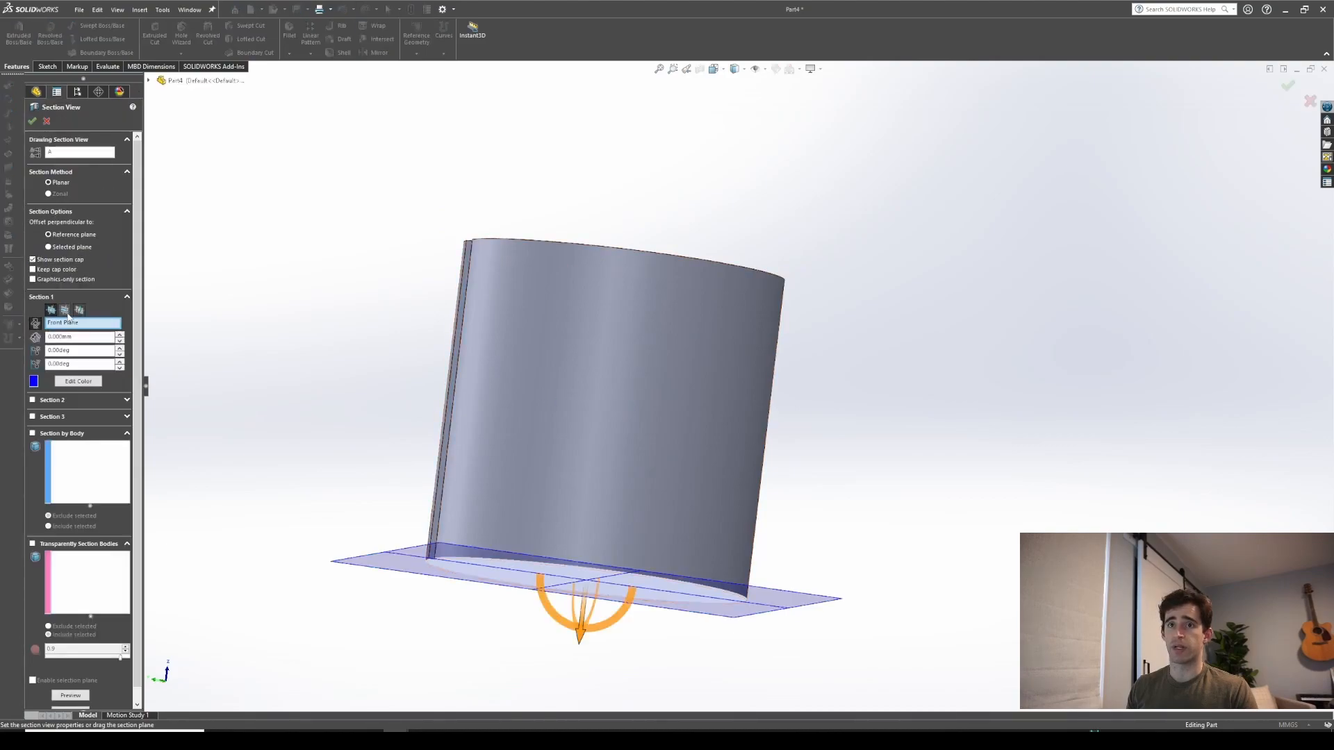
{"action": "left_click", "coordinate": [66, 311]}
{"action": "left_click", "coordinate": [80, 310]}
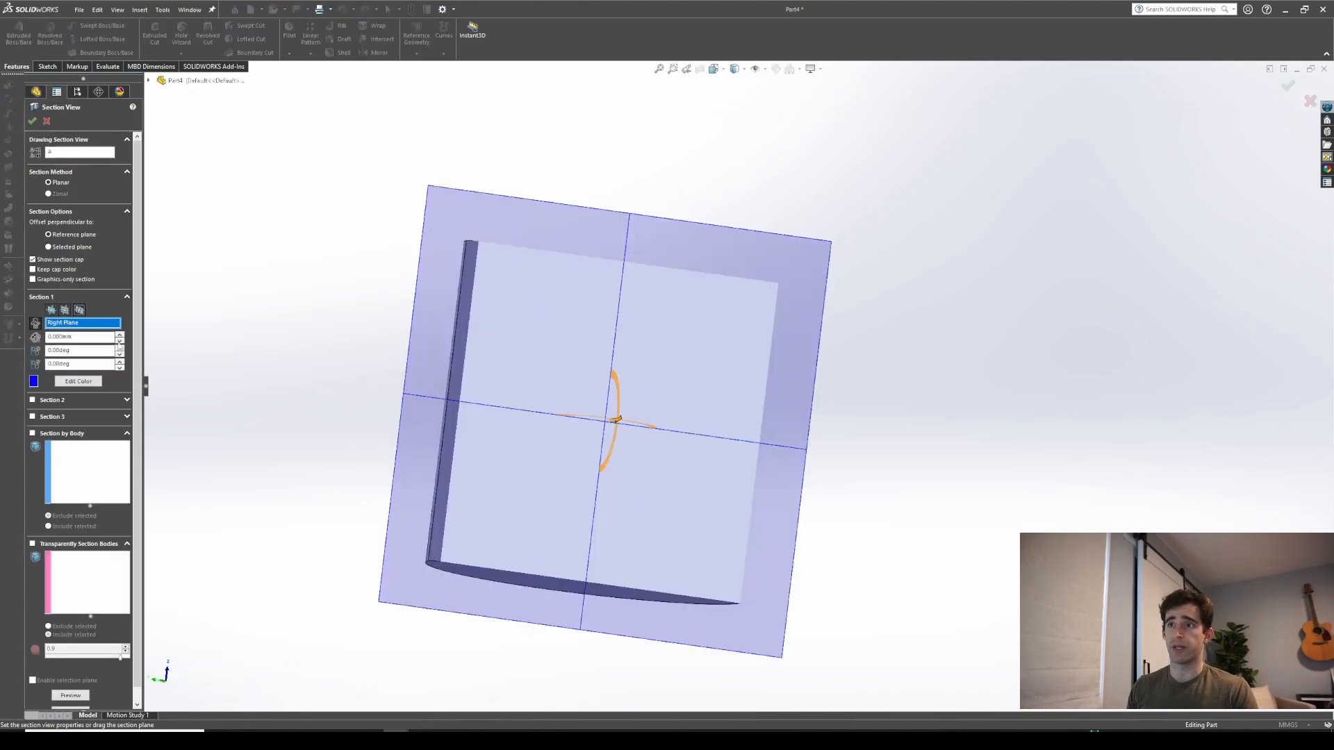
{"action": "left_click", "coordinate": [32, 120]}
Open a new sketch on the Right Plane
{"action": "middle_click_drag", "start_coordinate": [623, 369], "coordinate": [552, 375]}
{"action": "left_click", "coordinate": [66, 221]}
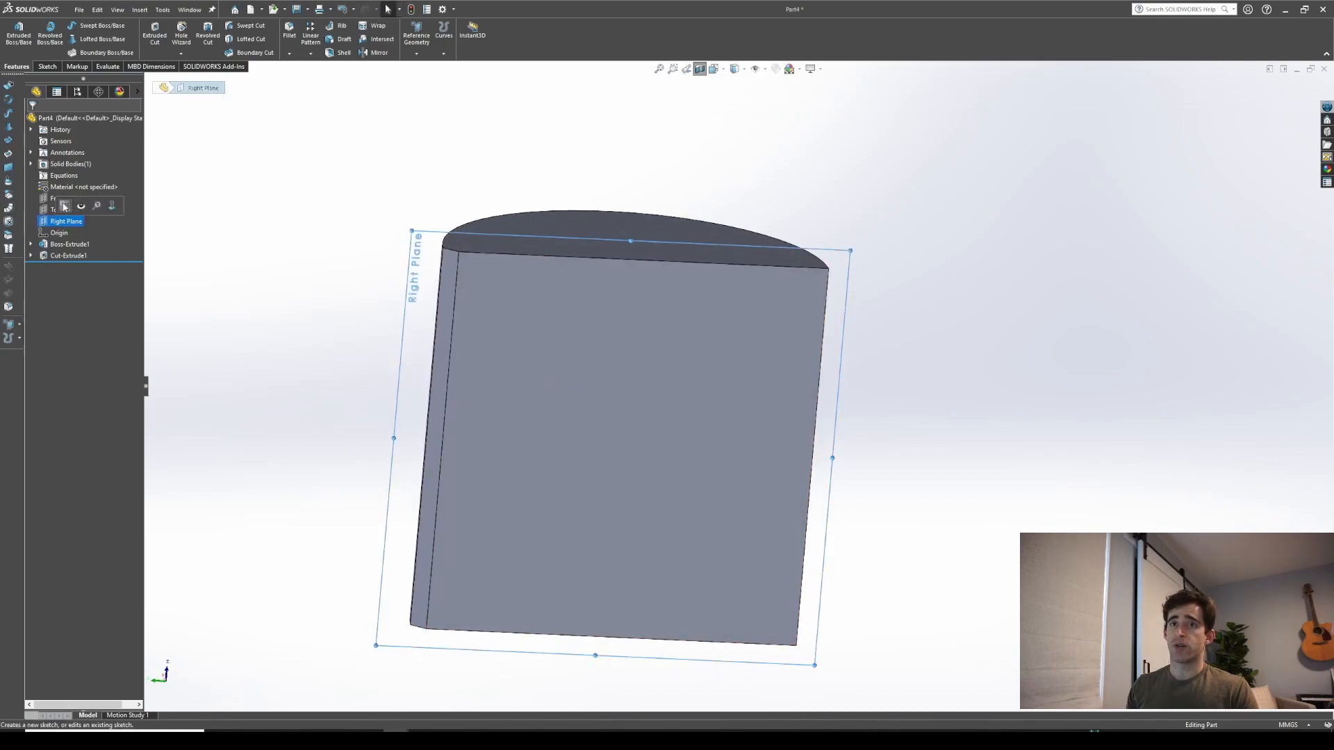
{"action": "left_click", "coordinate": [65, 210]}
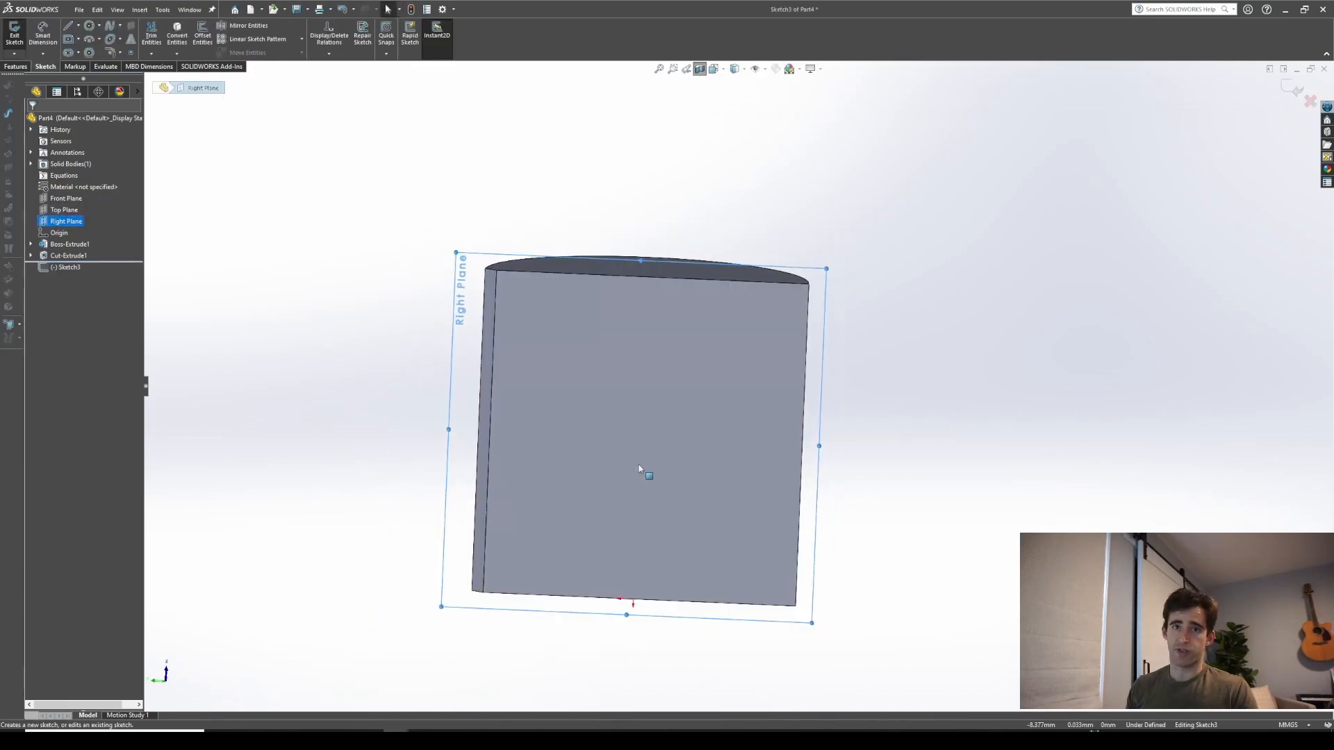
Draw a vertical centerline along the cylinder's axis from bottom to top
{"action": "left_click", "coordinate": [78, 26]}
{"action": "left_click", "coordinate": [88, 53]}
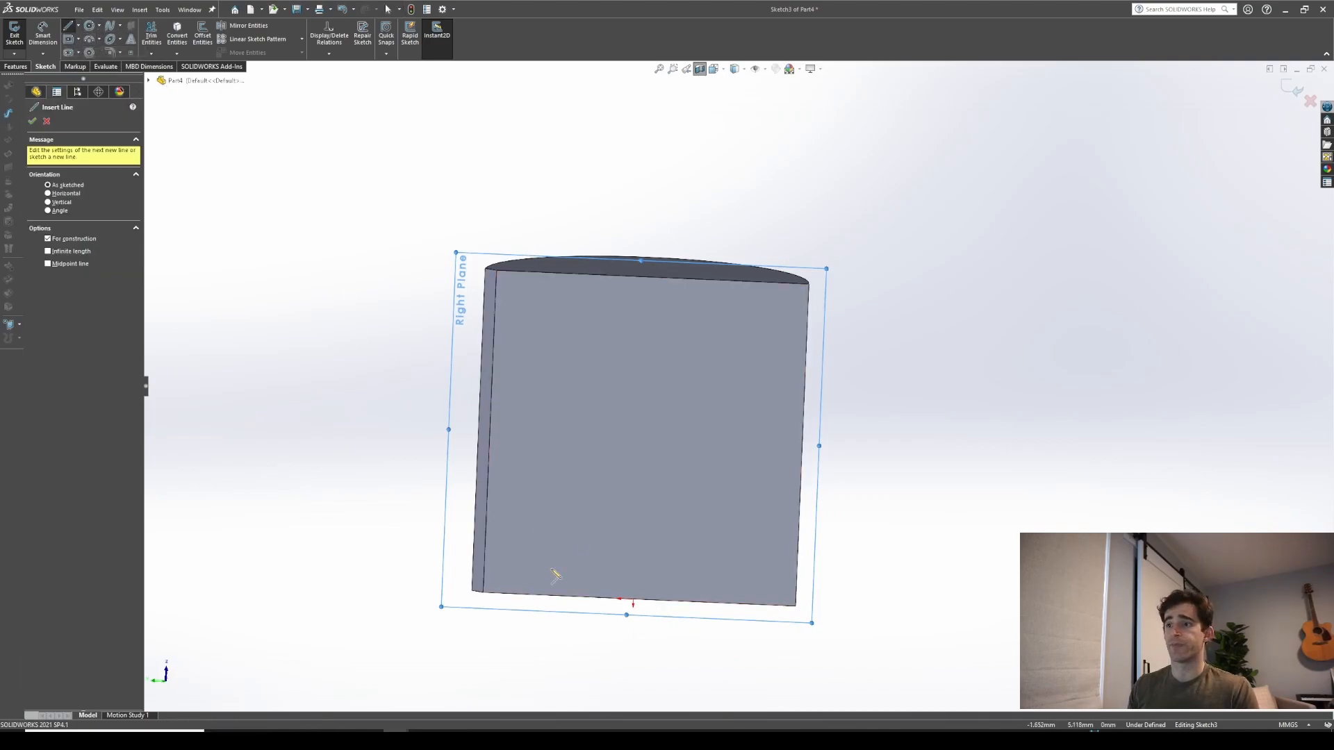
{"action": "left_click", "coordinate": [632, 602]}
{"action": "left_click", "coordinate": [646, 279]}
{"action": "key", "text": "Escape"}
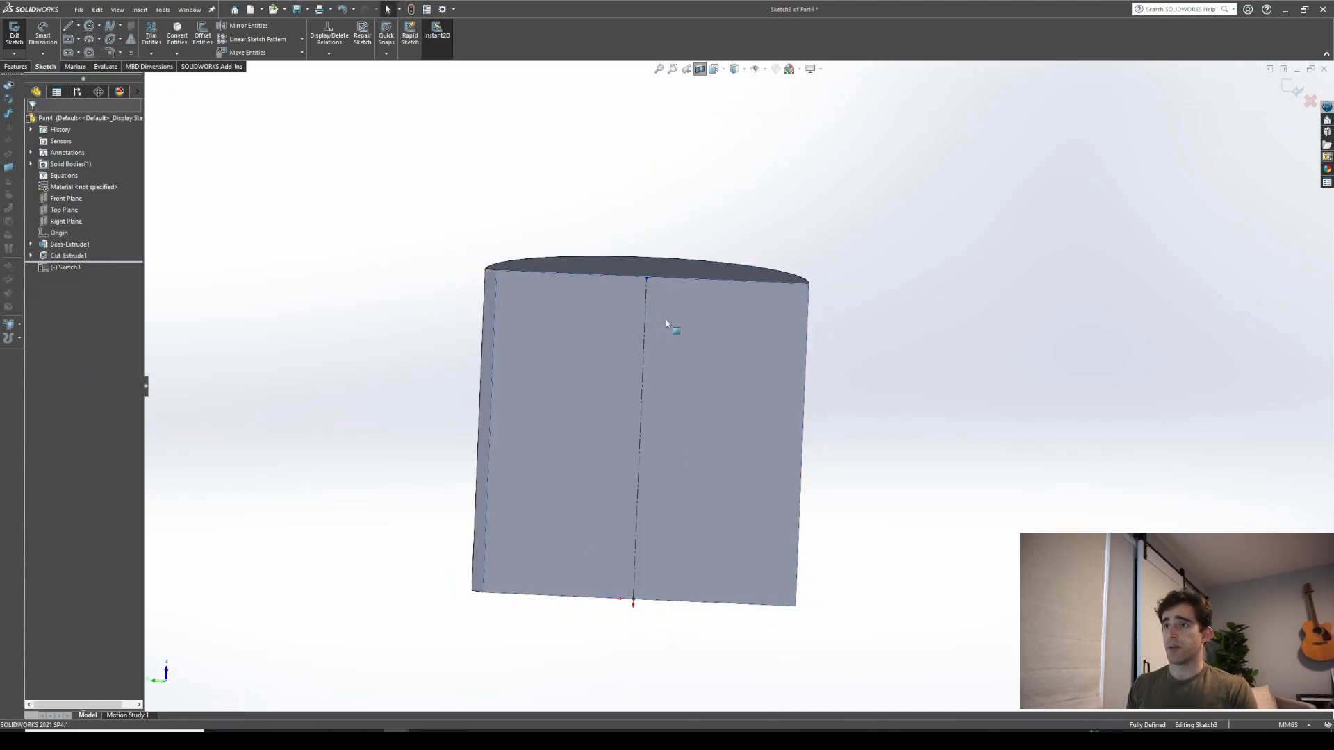
Dimension the vertical centerline's length as 20 mm
{"action": "key", "text": "d"}
{"action": "left_click", "coordinate": [645, 336]}
{"action": "left_click", "coordinate": [847, 377]}
{"action": "type", "text": "20"}
{"action": "key", "text": "Return"}
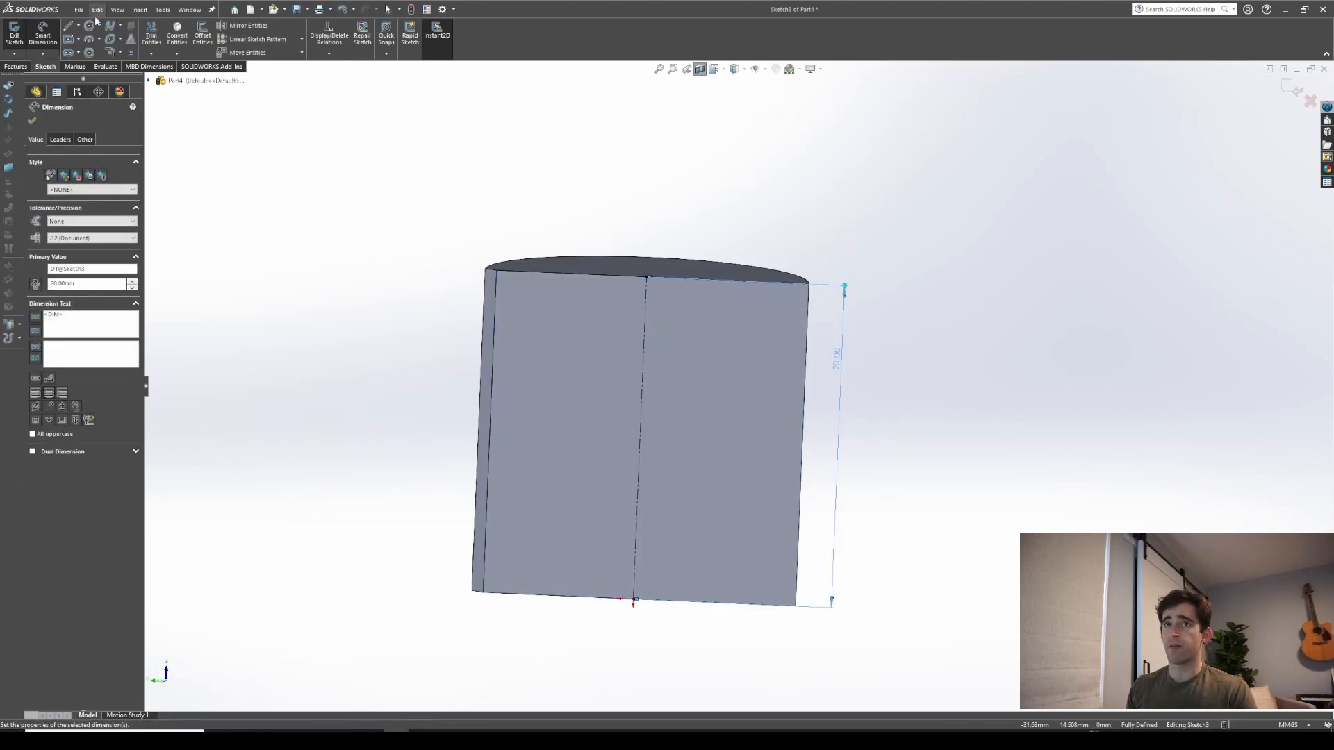
Draw a horizontal centerline from the axis to the cylinder's outer edge
{"action": "left_click", "coordinate": [79, 26]}
{"action": "left_click", "coordinate": [79, 53]}
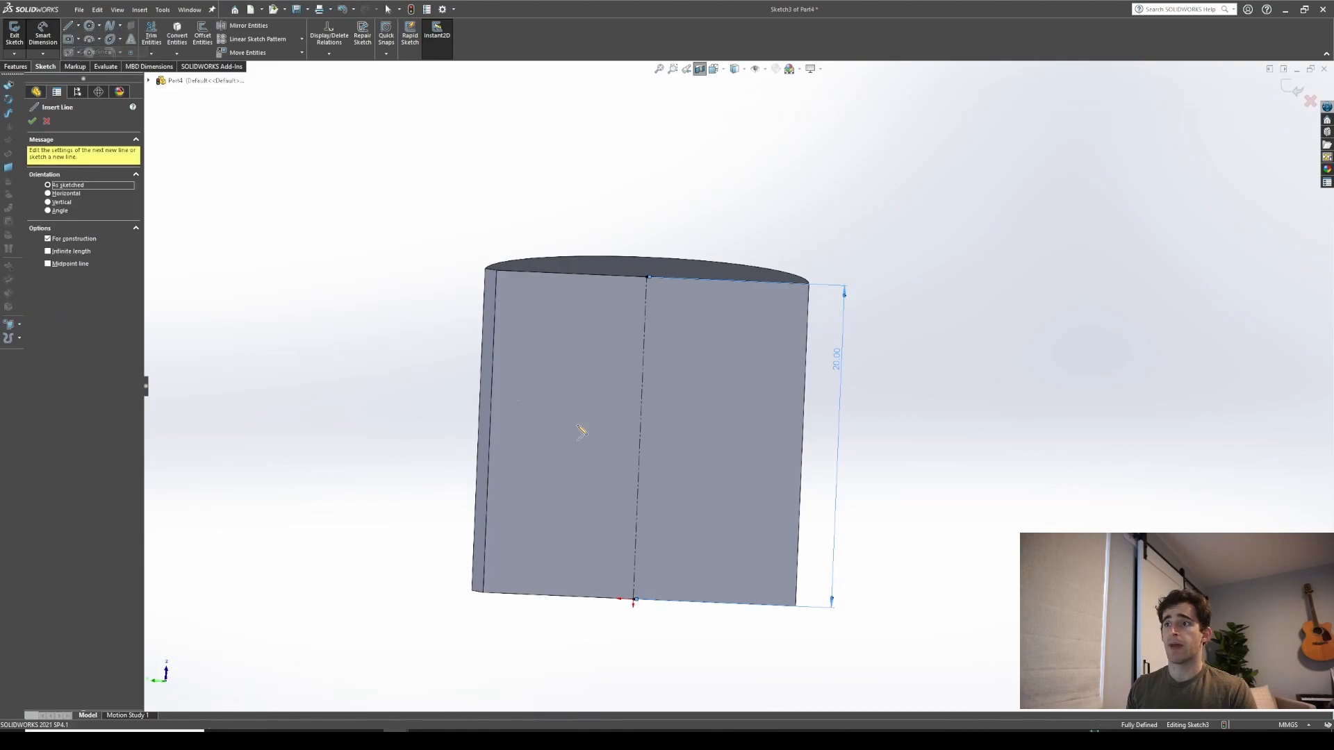
{"action": "left_click", "coordinate": [640, 438]}
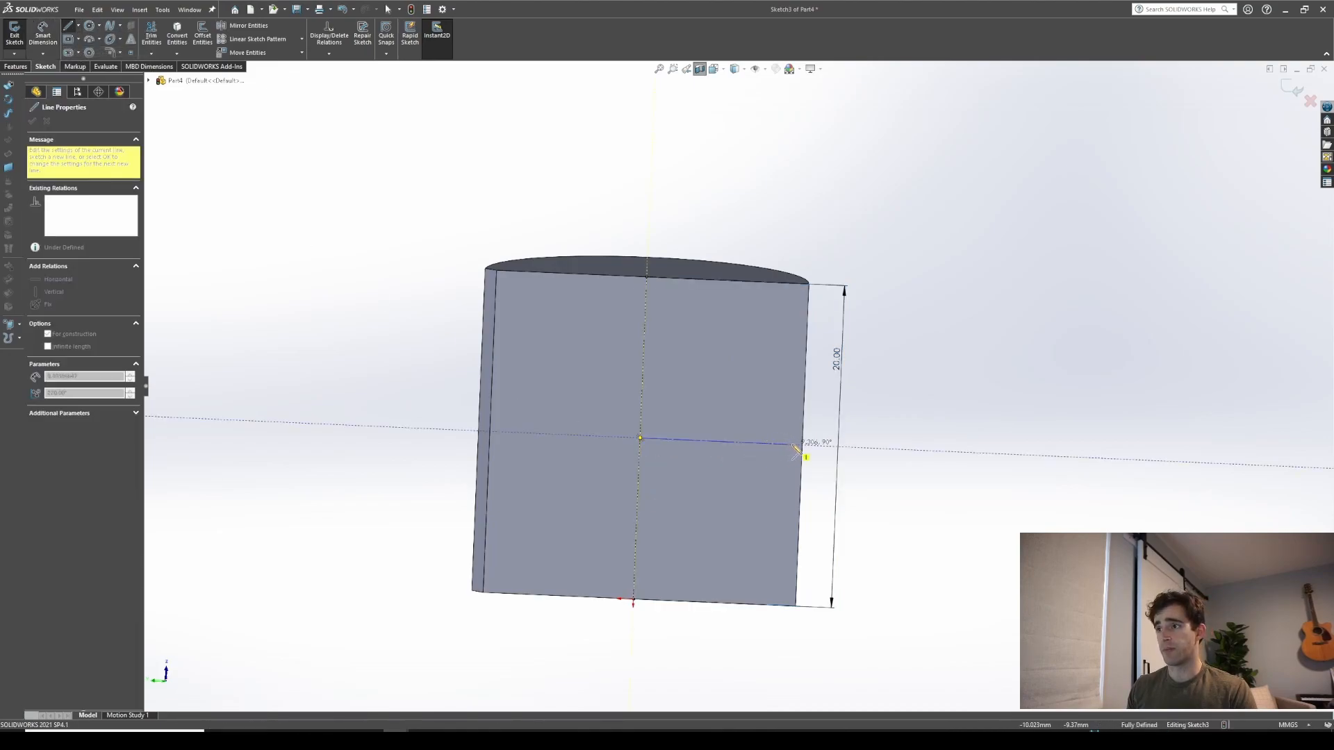
{"action": "left_click", "coordinate": [794, 444]}
{"action": "key", "text": "Escape"}
Dimension the horizontal centerline's length as 10 mm
{"action": "right_click_drag", "start_coordinate": [716, 575], "coordinate": [714, 518]}
{"action": "left_click", "coordinate": [706, 440]}
{"action": "left_click", "coordinate": [713, 394]}
{"action": "type", "text": "10"}
{"action": "key", "text": "Return"}
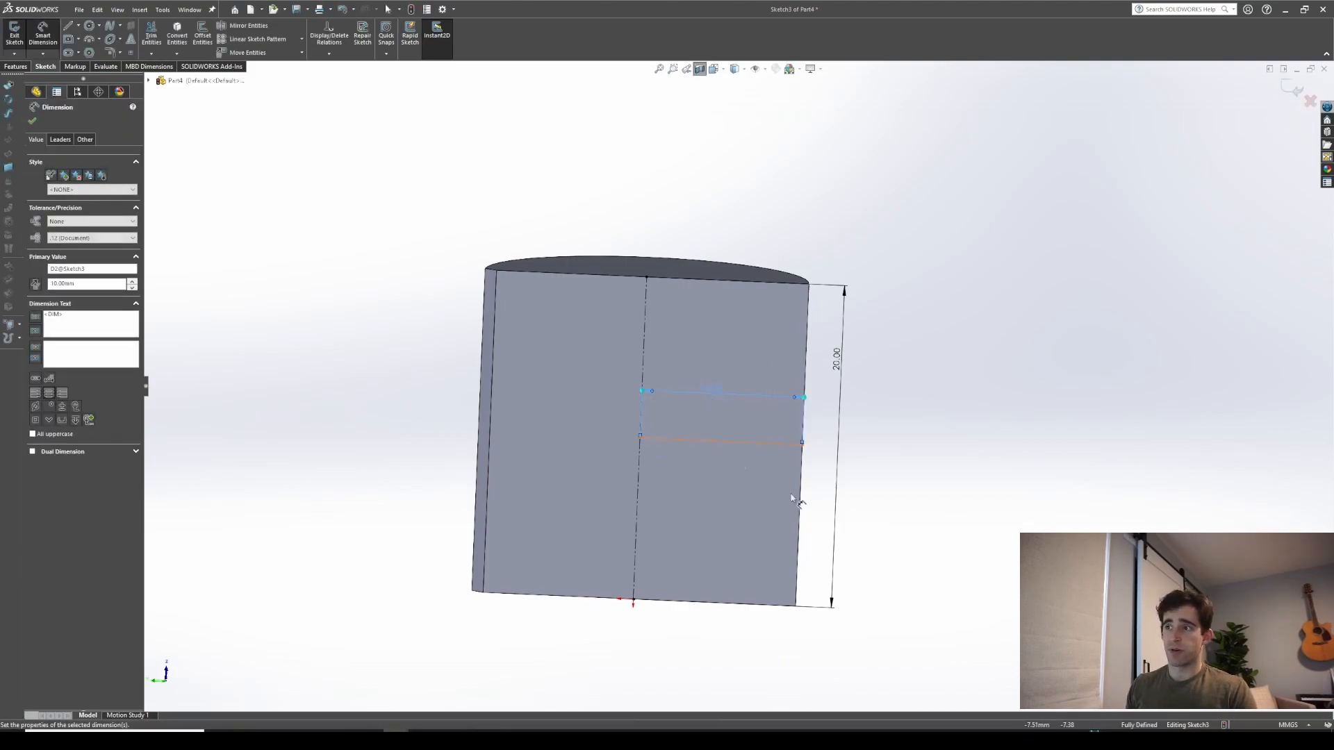
{"action": "key", "text": "Escape"}
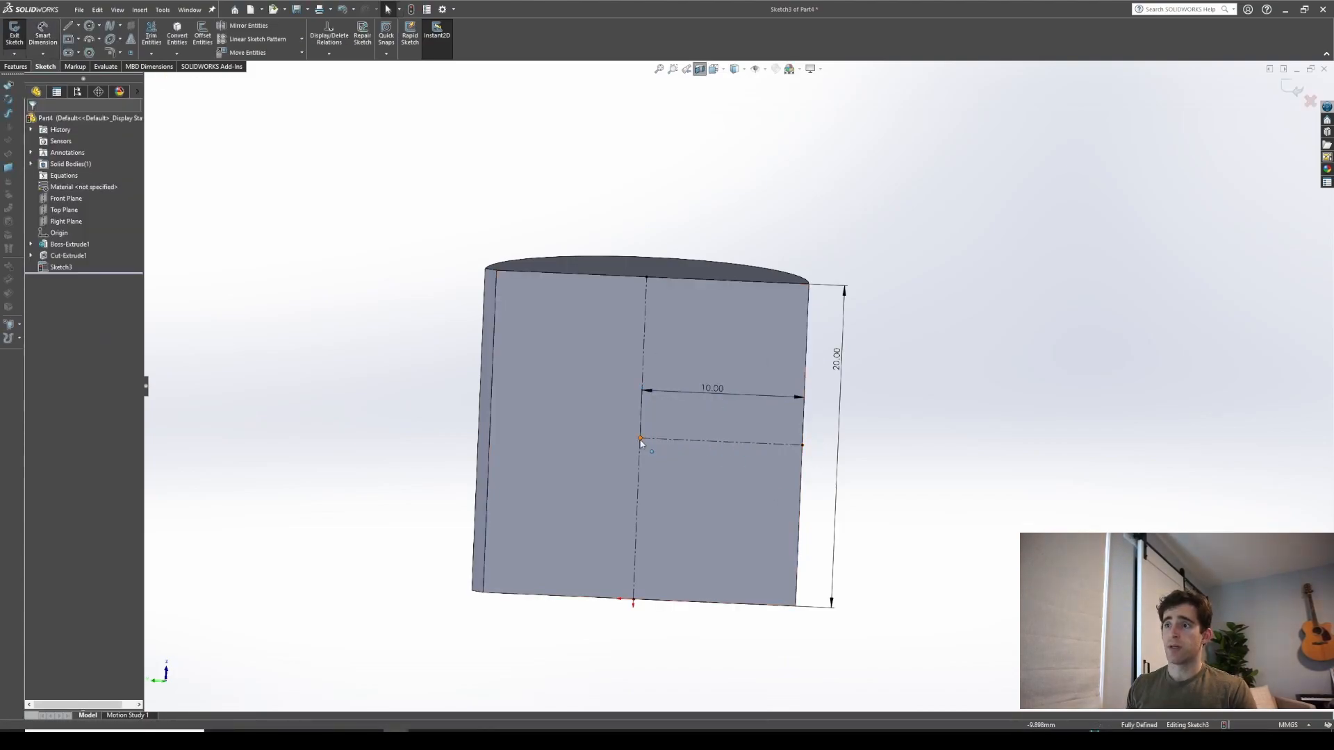
Sketch a closed triangular profile pointing inward at the end of the horizontal centerline on the cylinder's outer edge
{"action": "middle_click_drag", "start_coordinate": [789, 449], "coordinate": [768, 444]}
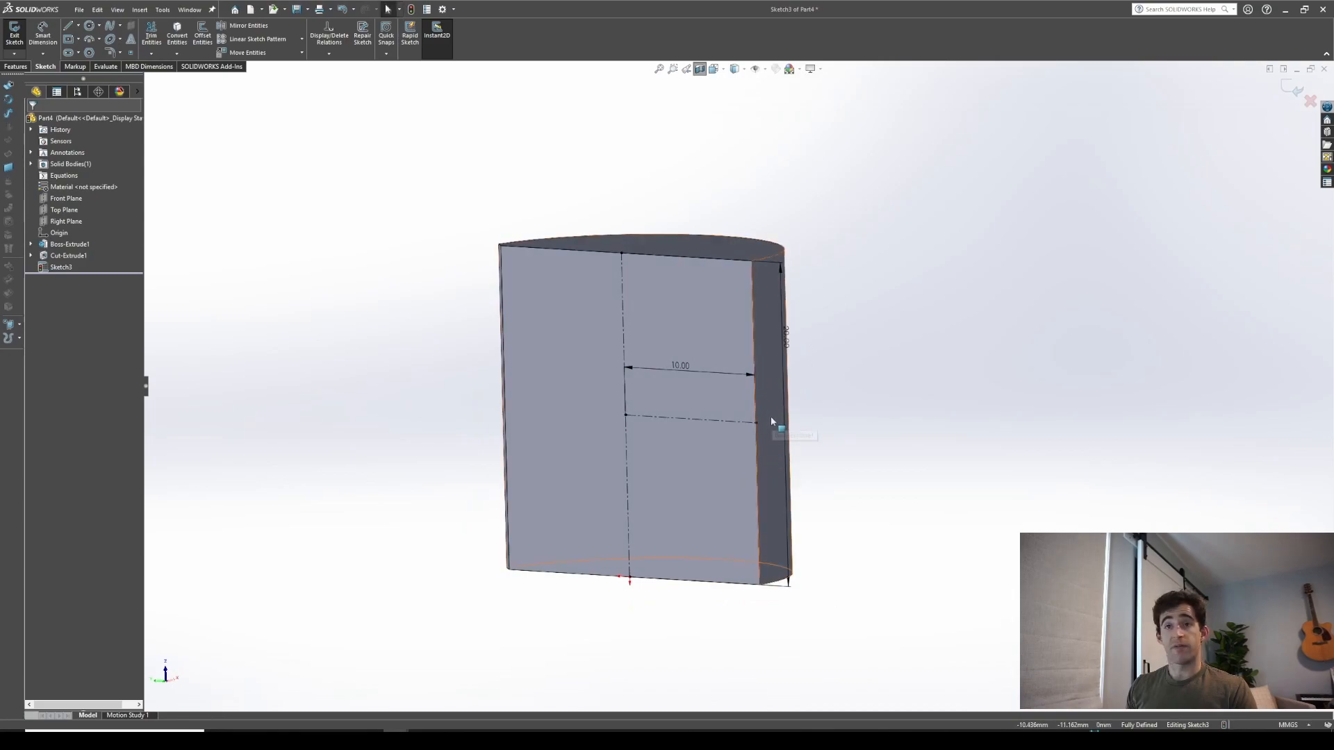
{"action": "key", "text": "ctrl+8"}
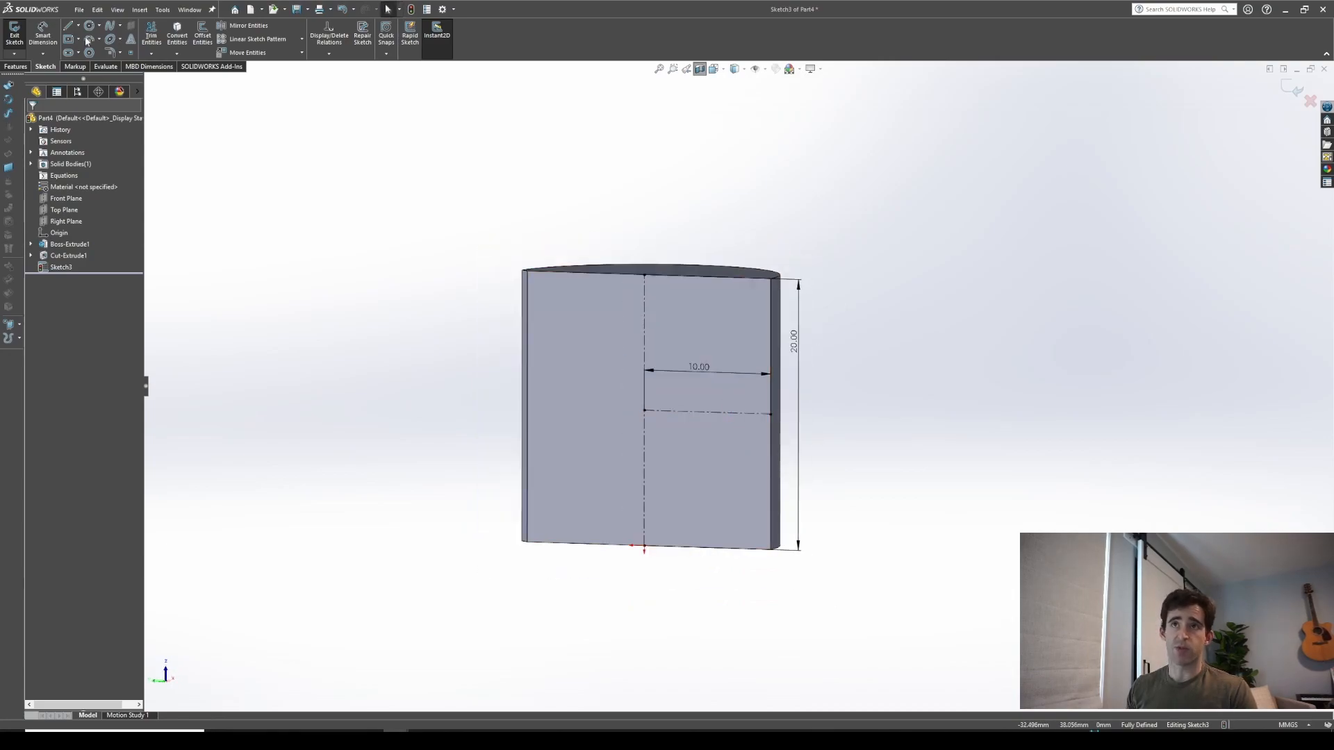
{"action": "left_click", "coordinate": [71, 26]}
{"action": "scroll", "coordinate": [799, 430], "scroll_direction": "down", "scroll_amount": 3}
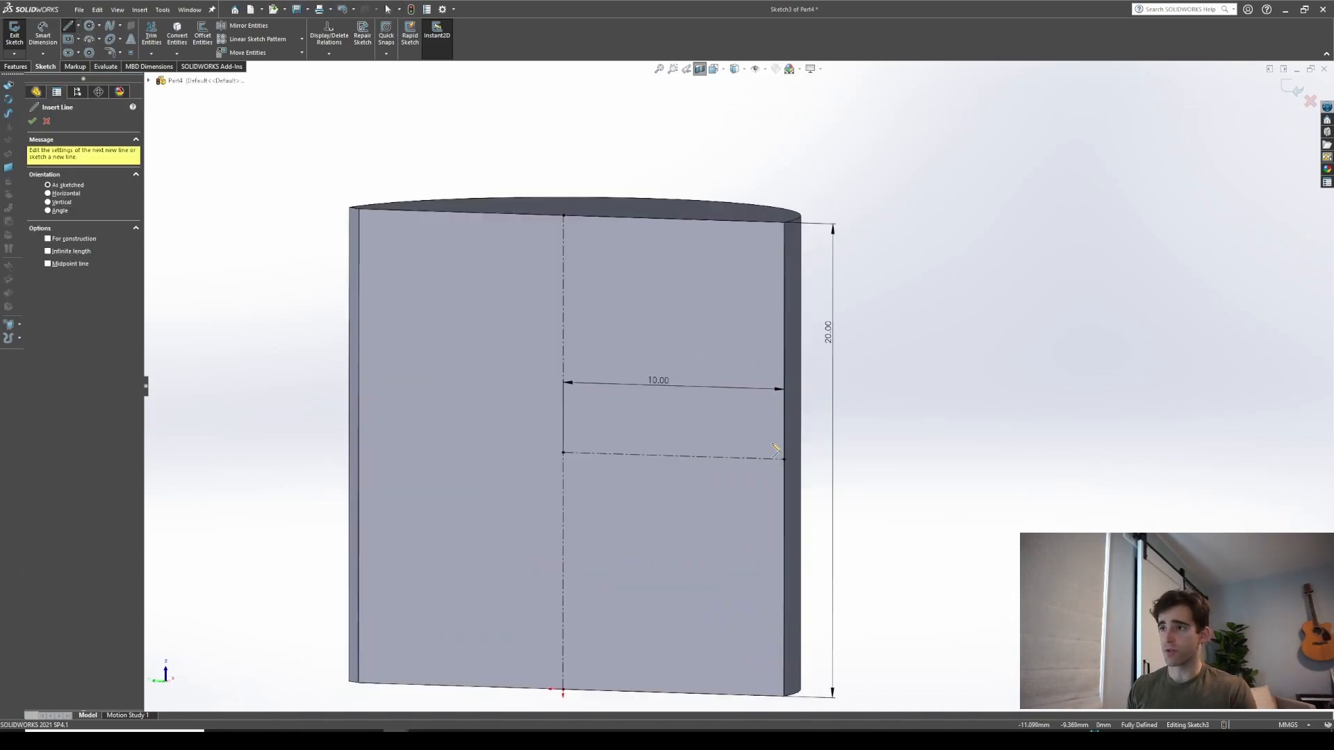
{"action": "left_click", "coordinate": [800, 409]}
{"action": "left_click", "coordinate": [754, 445]}
{"action": "left_click", "coordinate": [793, 498]}
{"action": "left_click", "coordinate": [800, 410]}
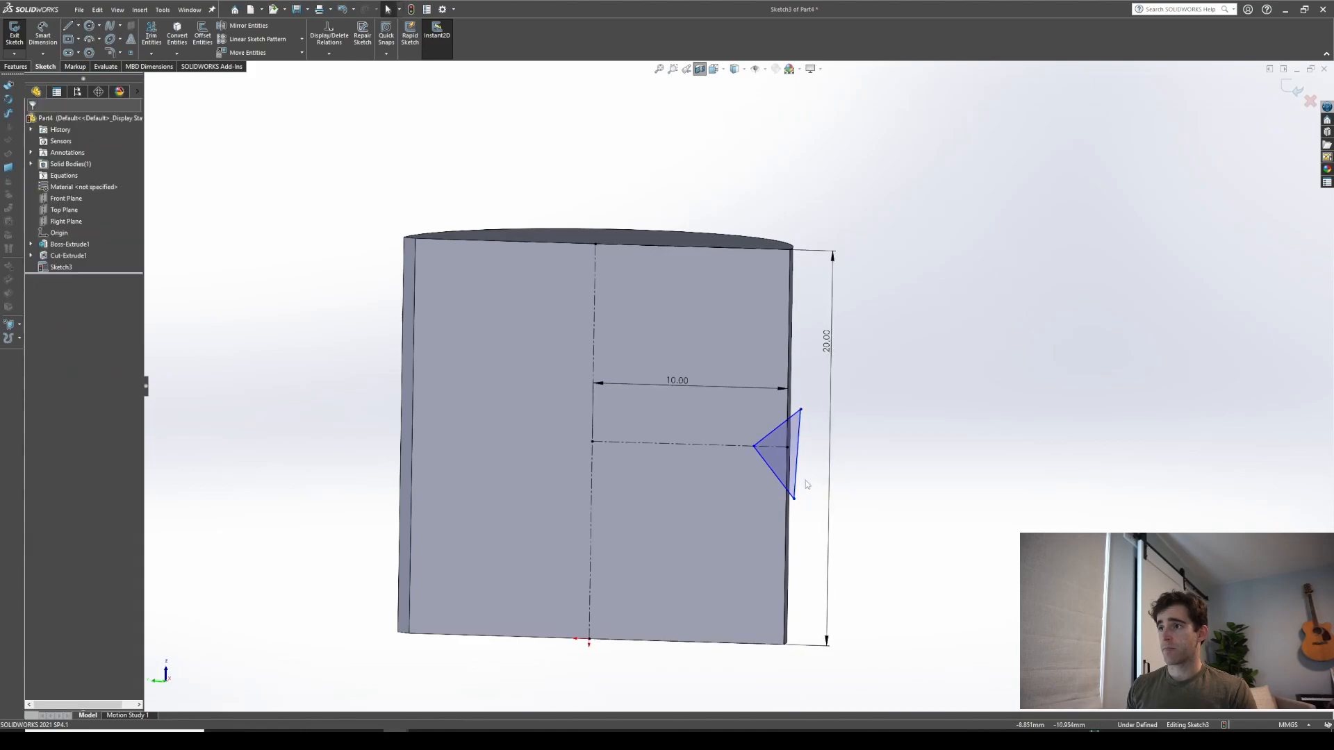
Make the triangle's two slanted sides equal
{"action": "left_click", "coordinate": [773, 436], "text": "ctrl"}
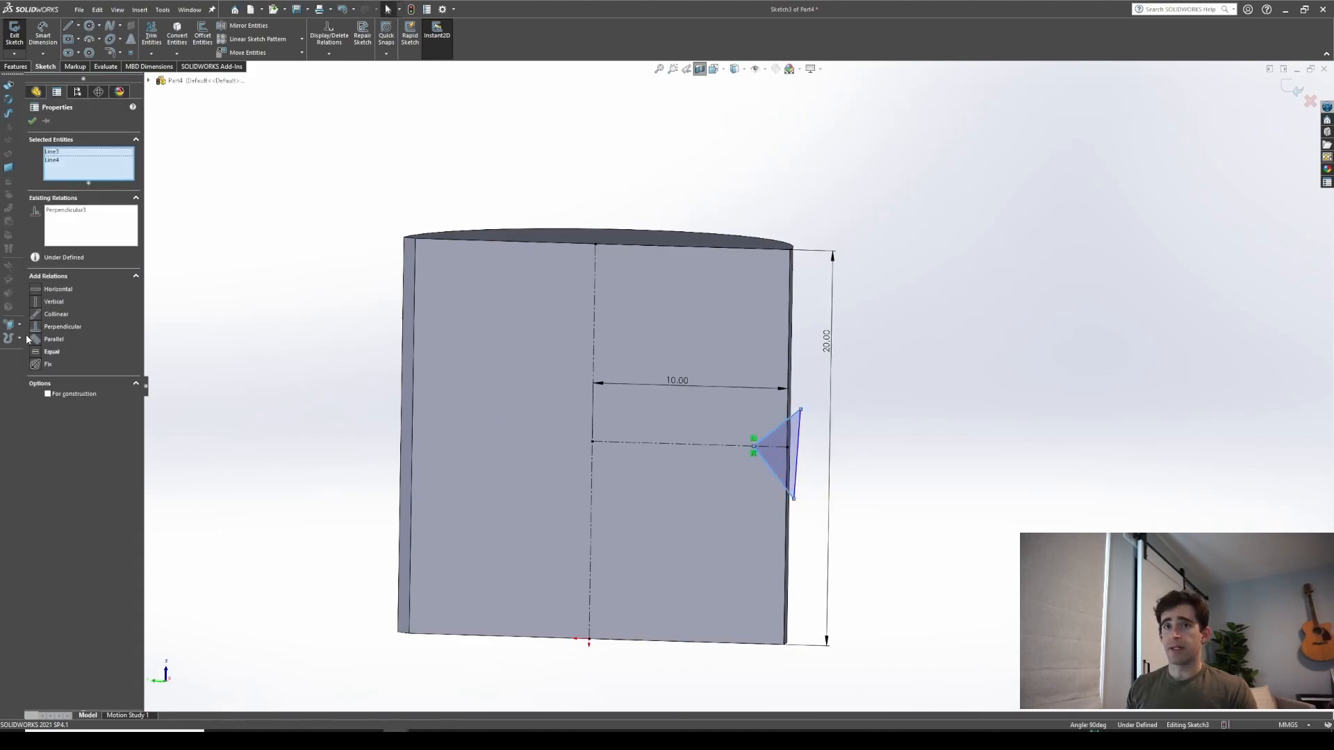
{"action": "left_click", "coordinate": [50, 351]}
{"action": "key", "text": "Escape"}
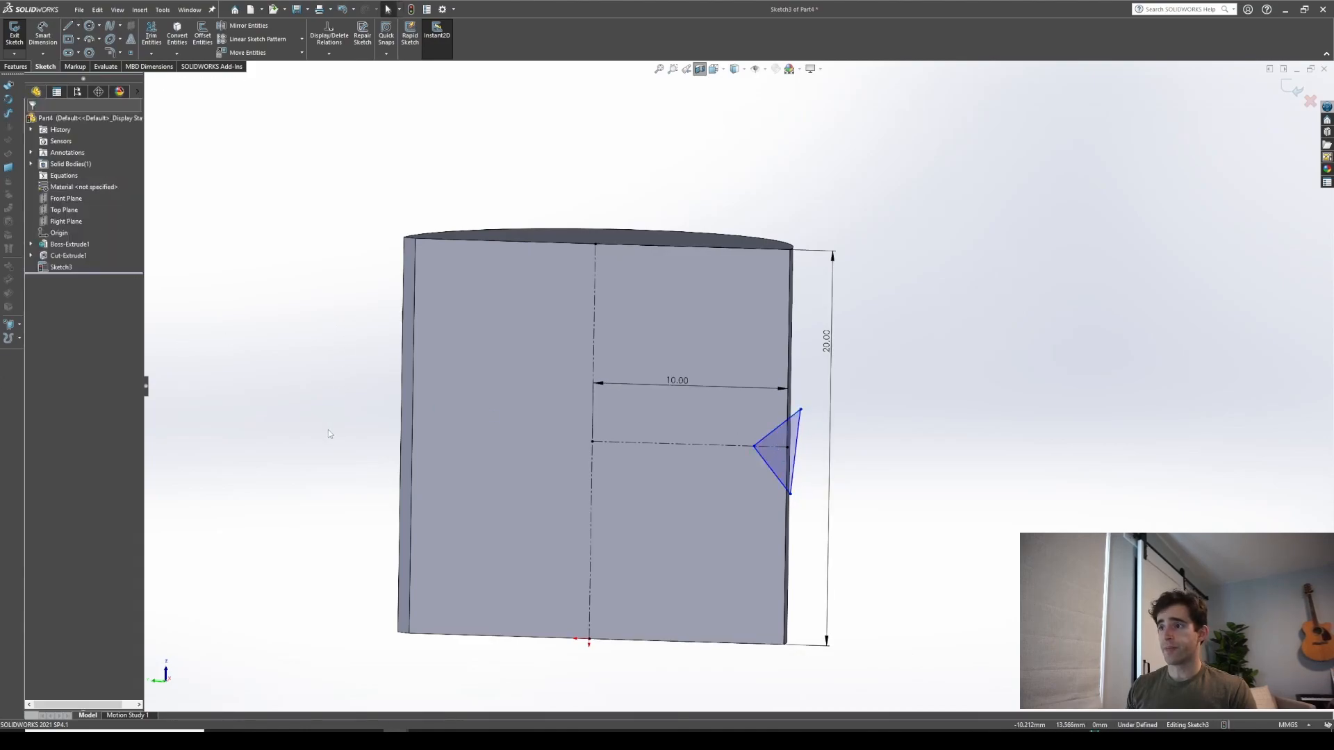
Dimension the triangle's tip depth from the cylinder's outer edge as 0.75 mm
{"action": "key", "text": "d"}
{"action": "left_click", "coordinate": [753, 446]}
{"action": "left_click", "coordinate": [787, 445]}
{"action": "left_click", "coordinate": [795, 367]}
{"action": "type", "text": "0.75"}
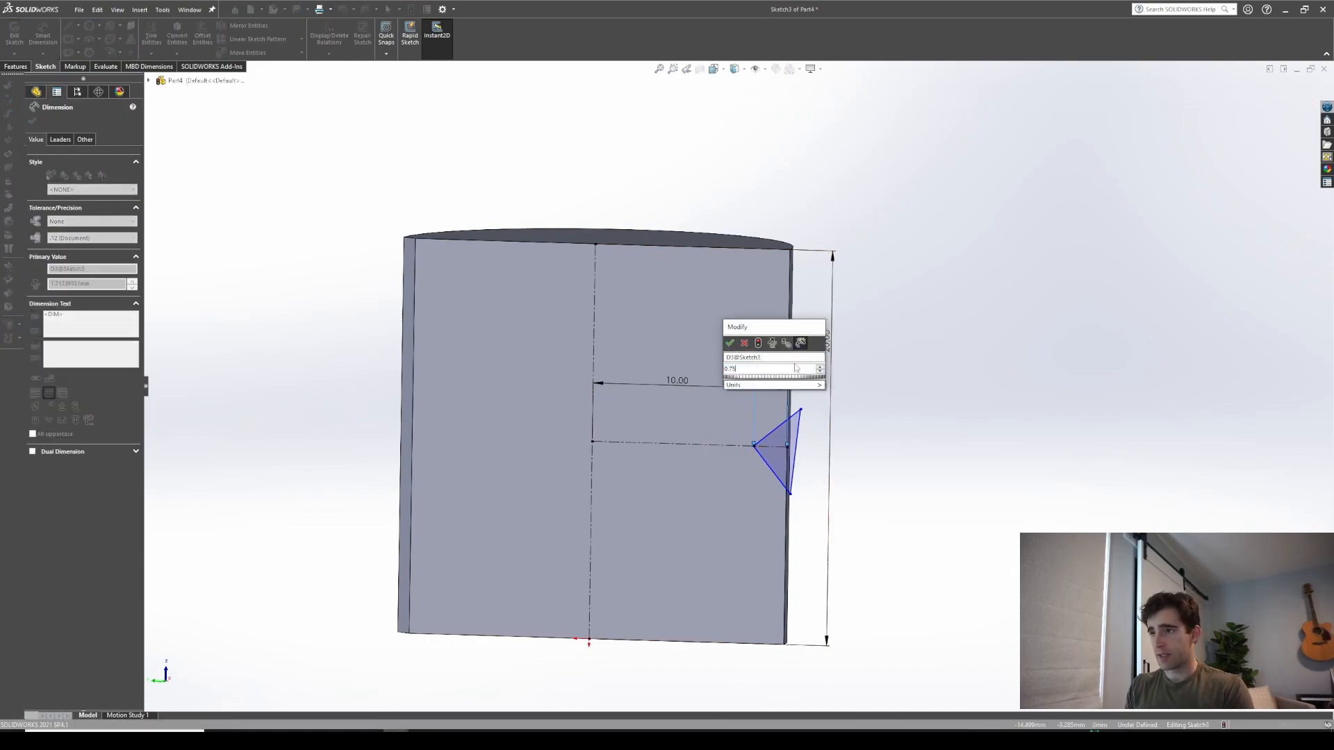
{"action": "key", "text": "Return"}
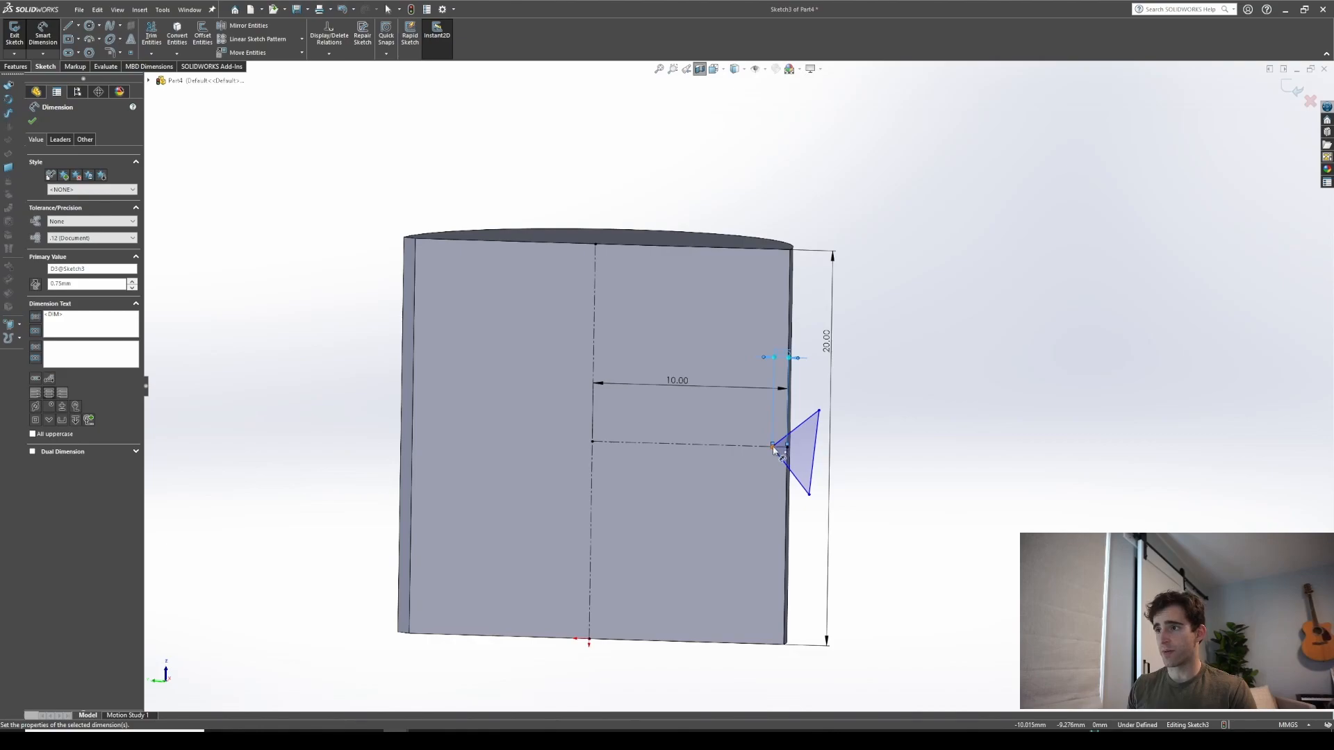
Dimension the triangle's vertical side and set the angle between its slanted sides to 45°, then close the dimension
{"action": "left_click", "coordinate": [777, 416]}
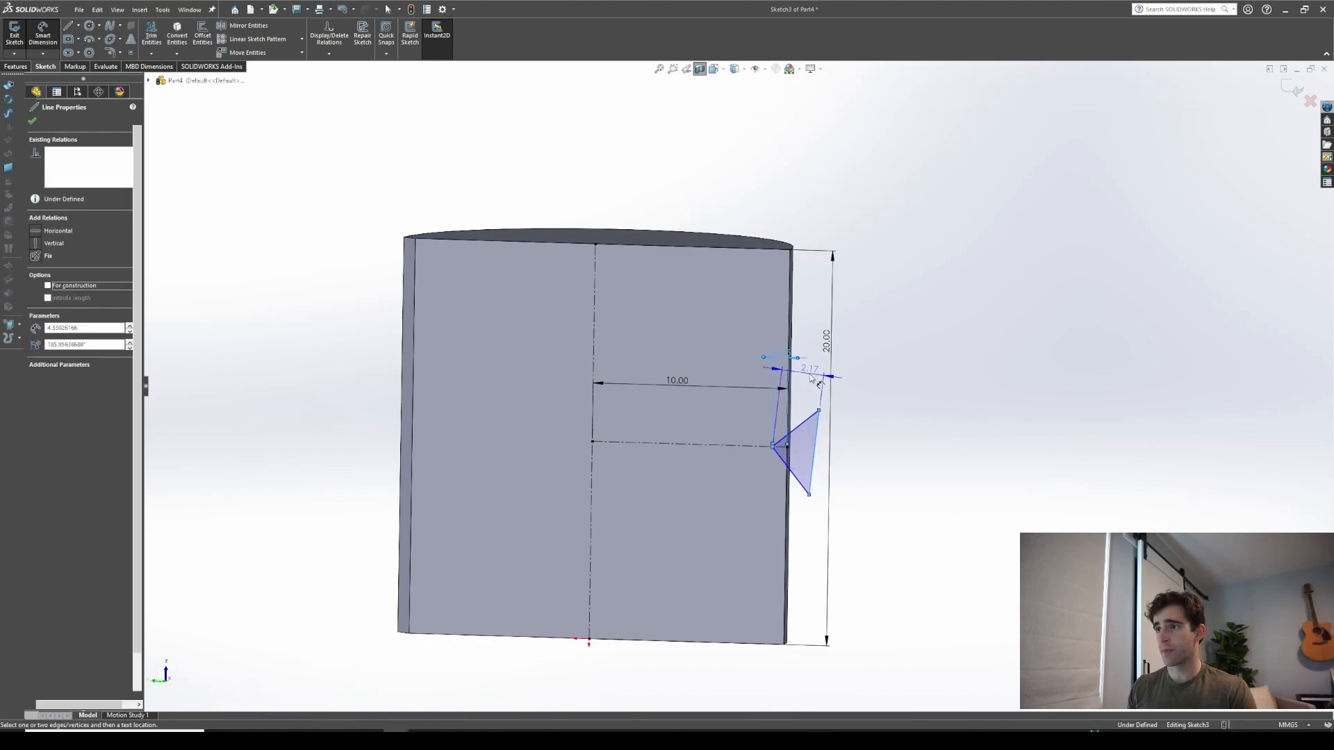
{"action": "left_click", "coordinate": [819, 379]}
{"action": "key", "text": "Return"}
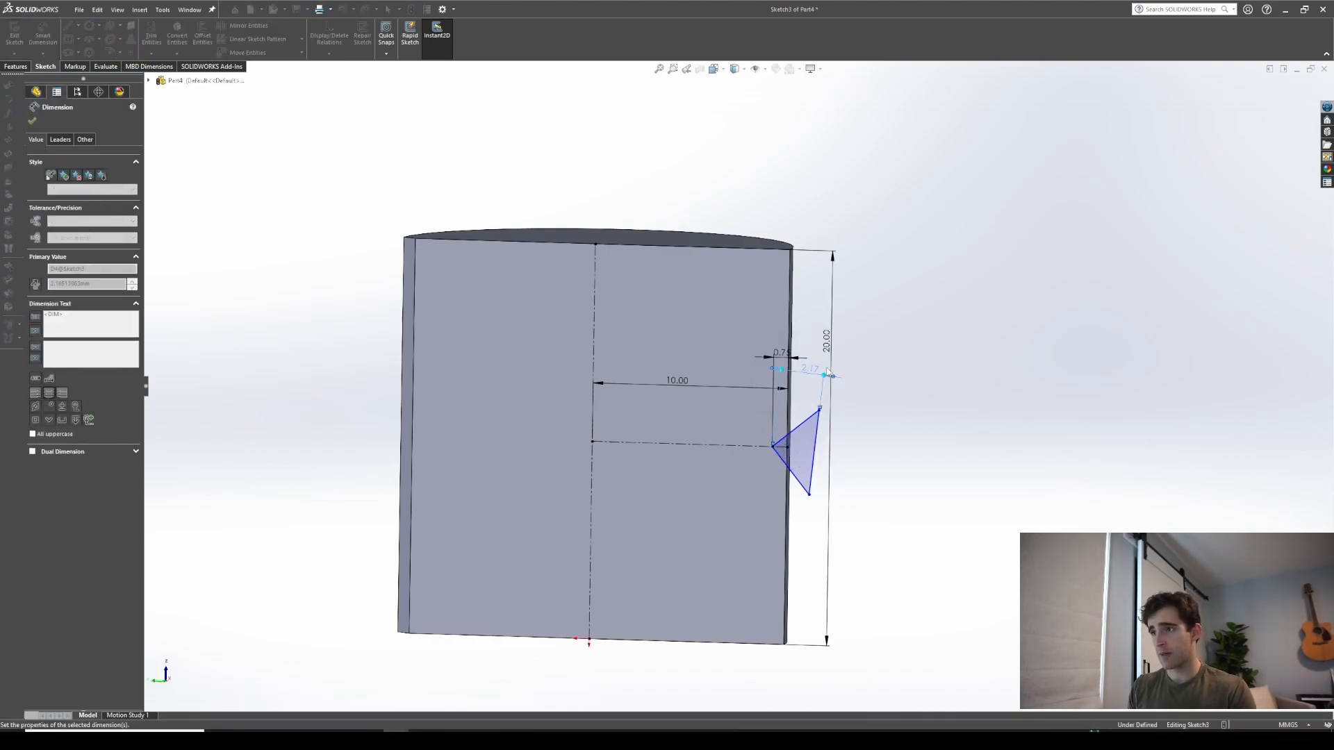
{"action": "scroll", "coordinate": [796, 458], "scroll_direction": "up", "scroll_amount": 5}
{"action": "left_click", "coordinate": [758, 395]}
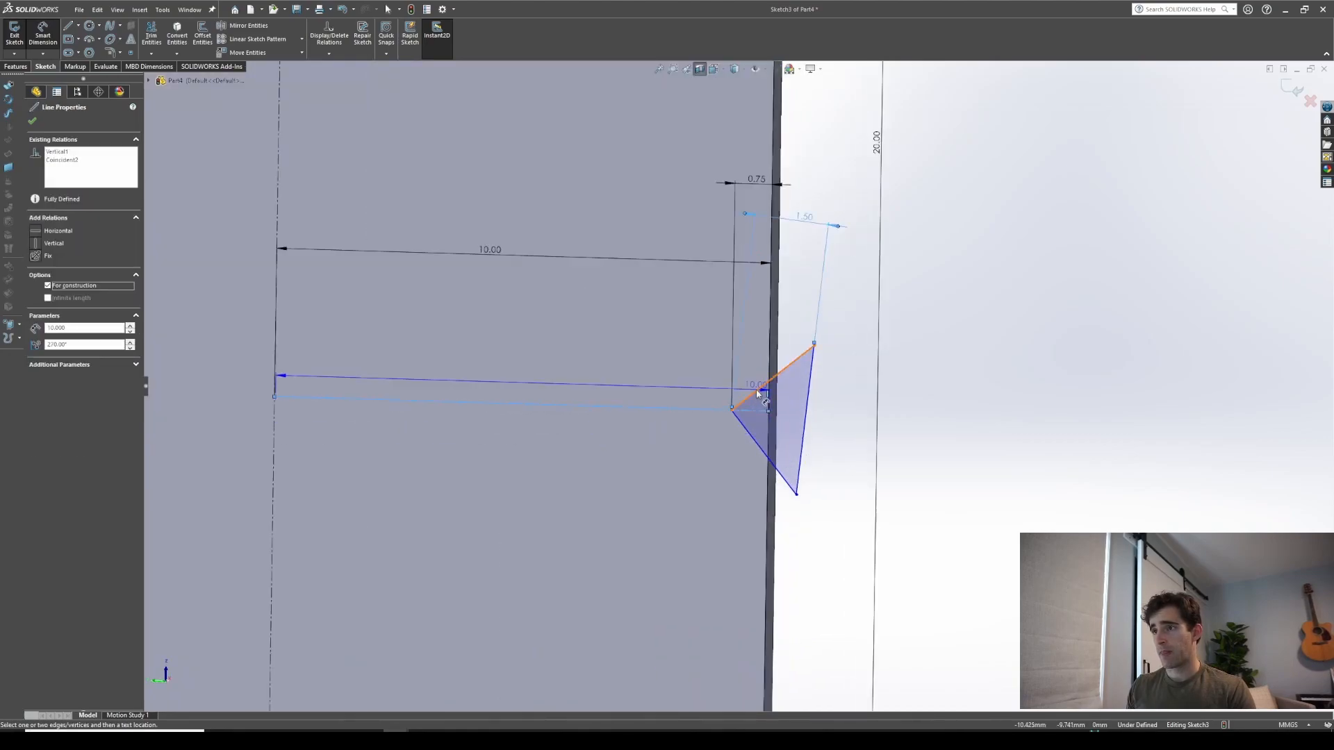
{"action": "left_click", "coordinate": [748, 408]}
{"action": "left_click", "coordinate": [792, 385]}
{"action": "type", "text": "45"}
{"action": "key", "text": "Return"}
{"action": "scroll", "coordinate": [757, 386], "scroll_direction": "down", "scroll_amount": 5}
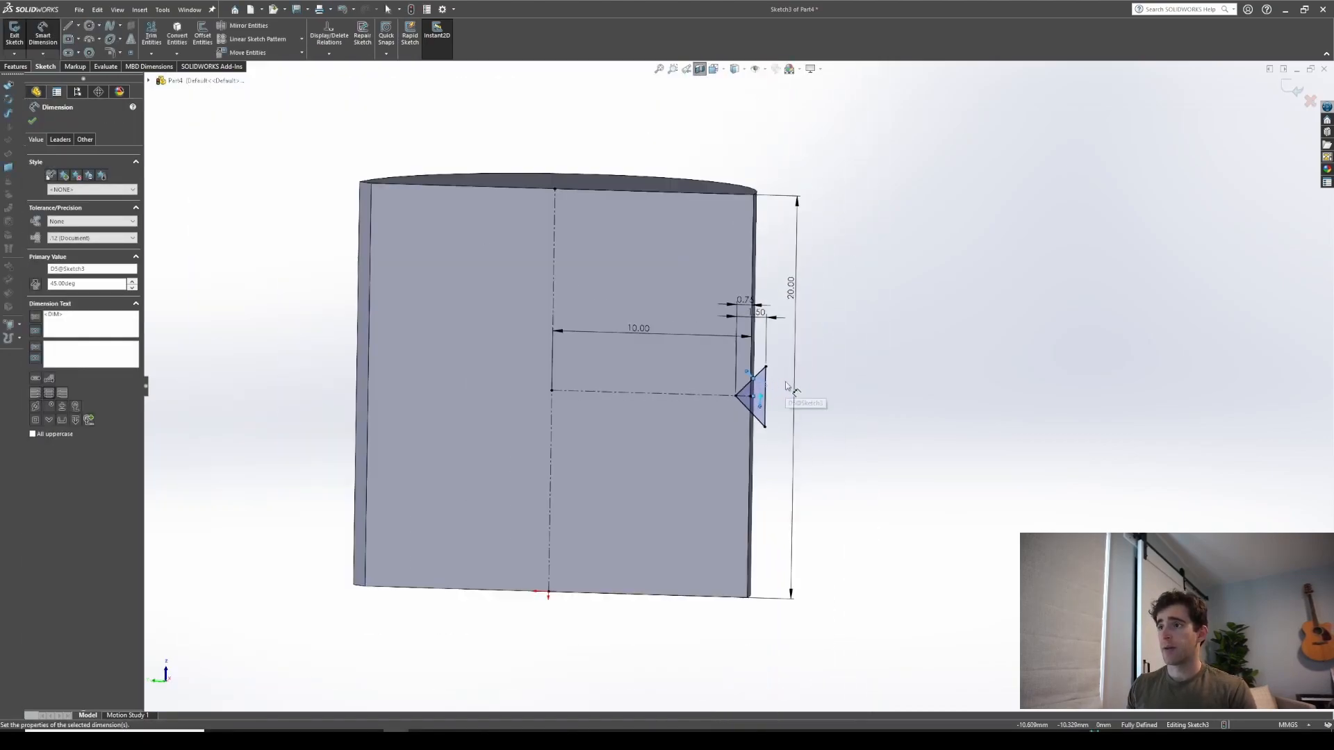
{"action": "left_click", "coordinate": [36, 122]}
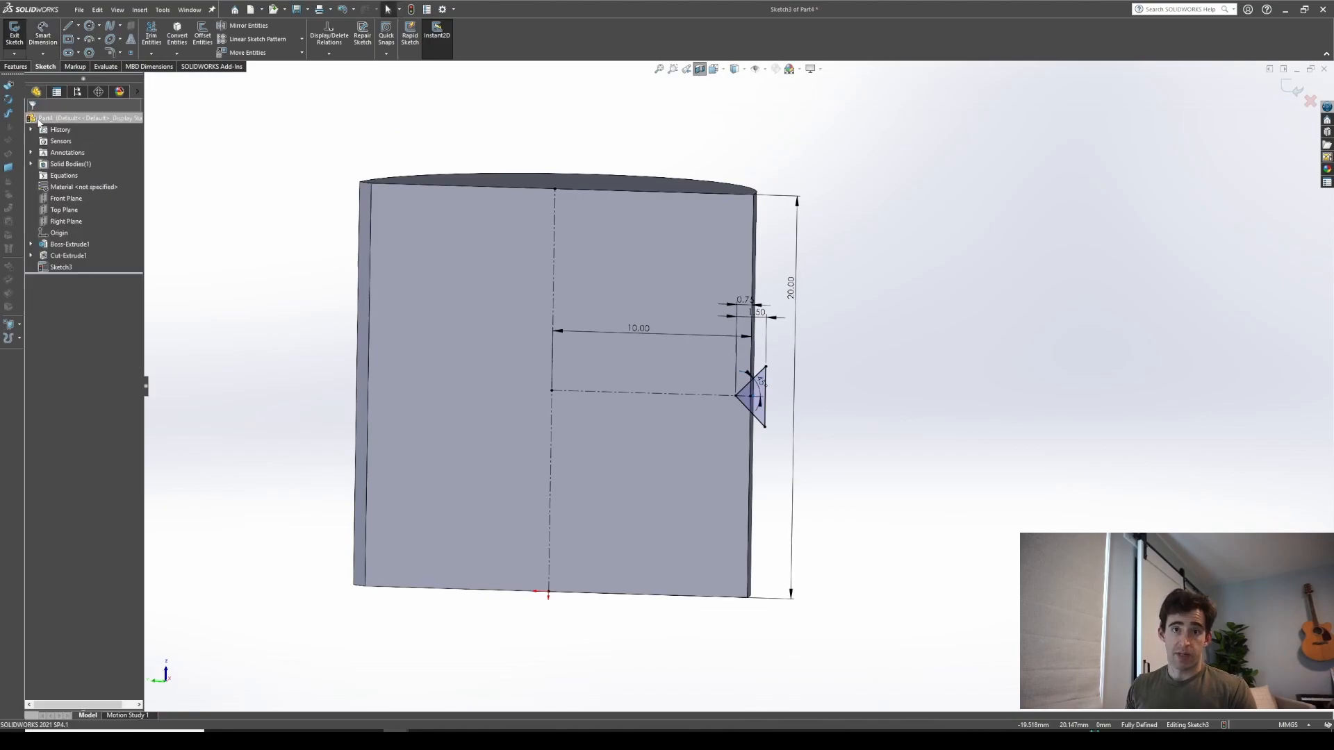
Revolve-cut the triangular profile 360° around the vertical centerline to make a V-groove
{"action": "left_click", "coordinate": [17, 66]}
{"action": "left_click", "coordinate": [209, 43]}
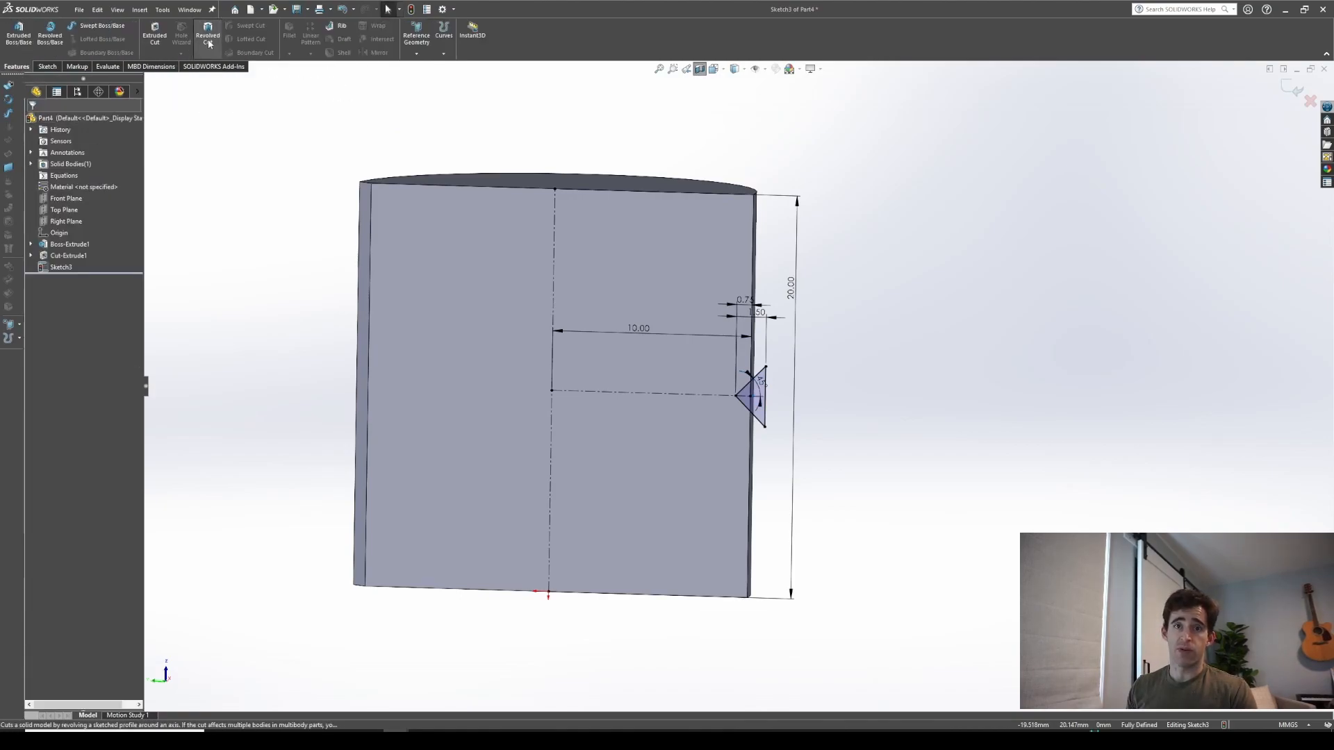
{"action": "left_click", "coordinate": [555, 243]}
{"action": "middle_click_drag", "start_coordinate": [549, 292], "coordinate": [497, 457]}
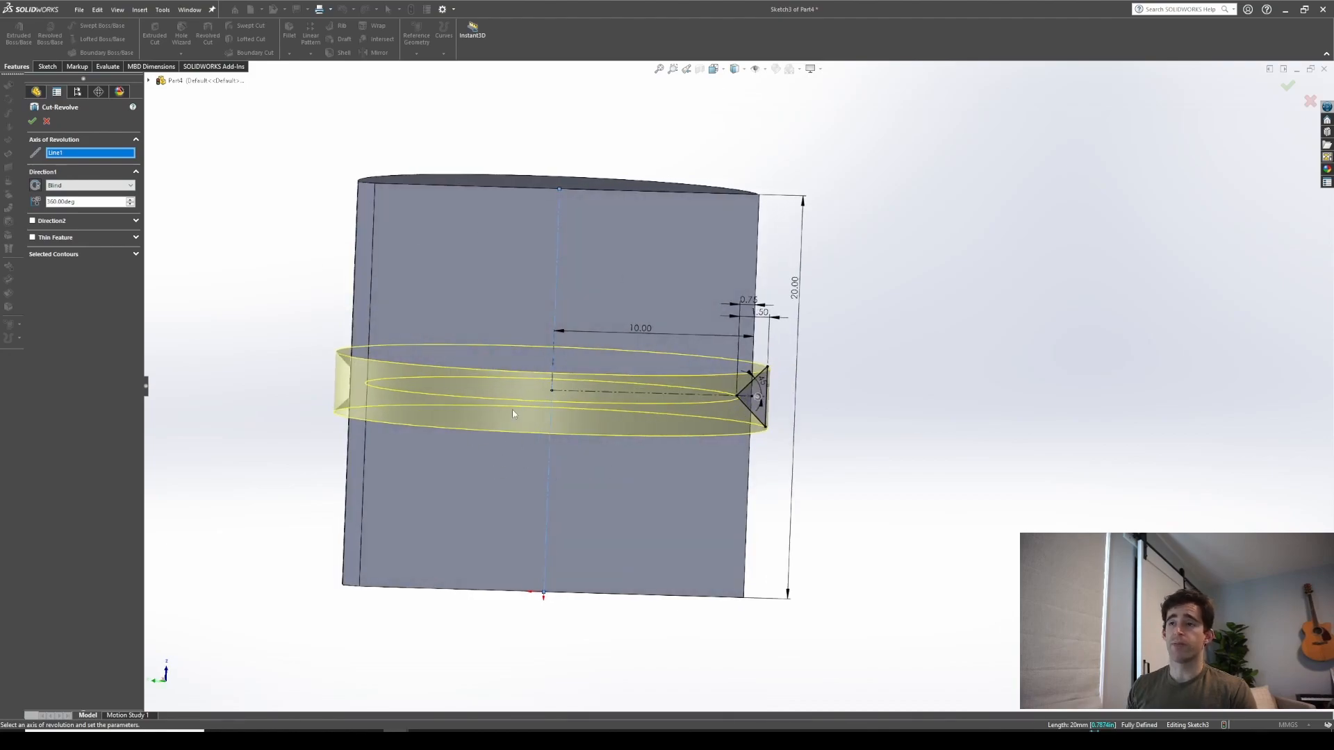
{"action": "left_click", "coordinate": [32, 123]}
Orbit and zoom around the shaft to inspect the V-groove
{"action": "middle_click_drag", "start_coordinate": [514, 316], "coordinate": [469, 312]}
{"action": "left_click", "coordinate": [700, 69]}
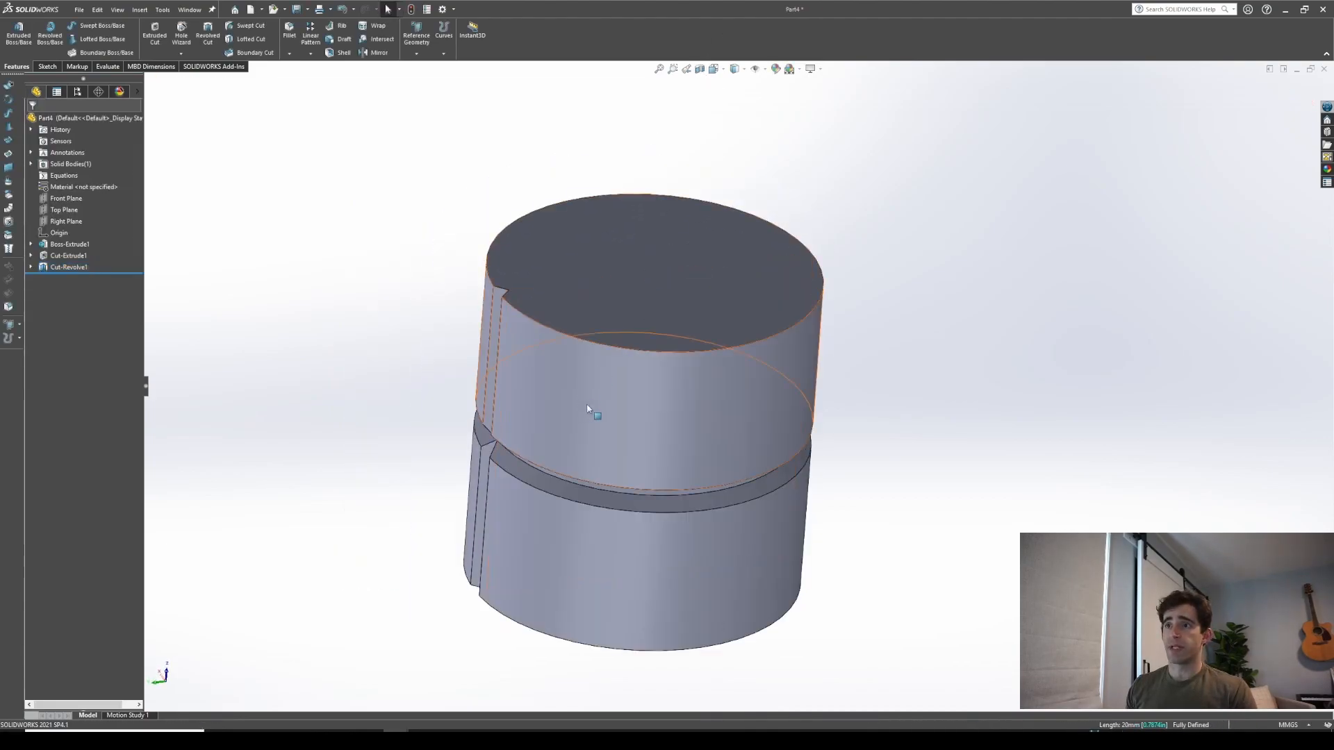
{"action": "scroll", "coordinate": [625, 417], "scroll_direction": "up", "scroll_amount": 3}
{"action": "scroll", "coordinate": [681, 422], "scroll_direction": "down", "scroll_amount": 8}
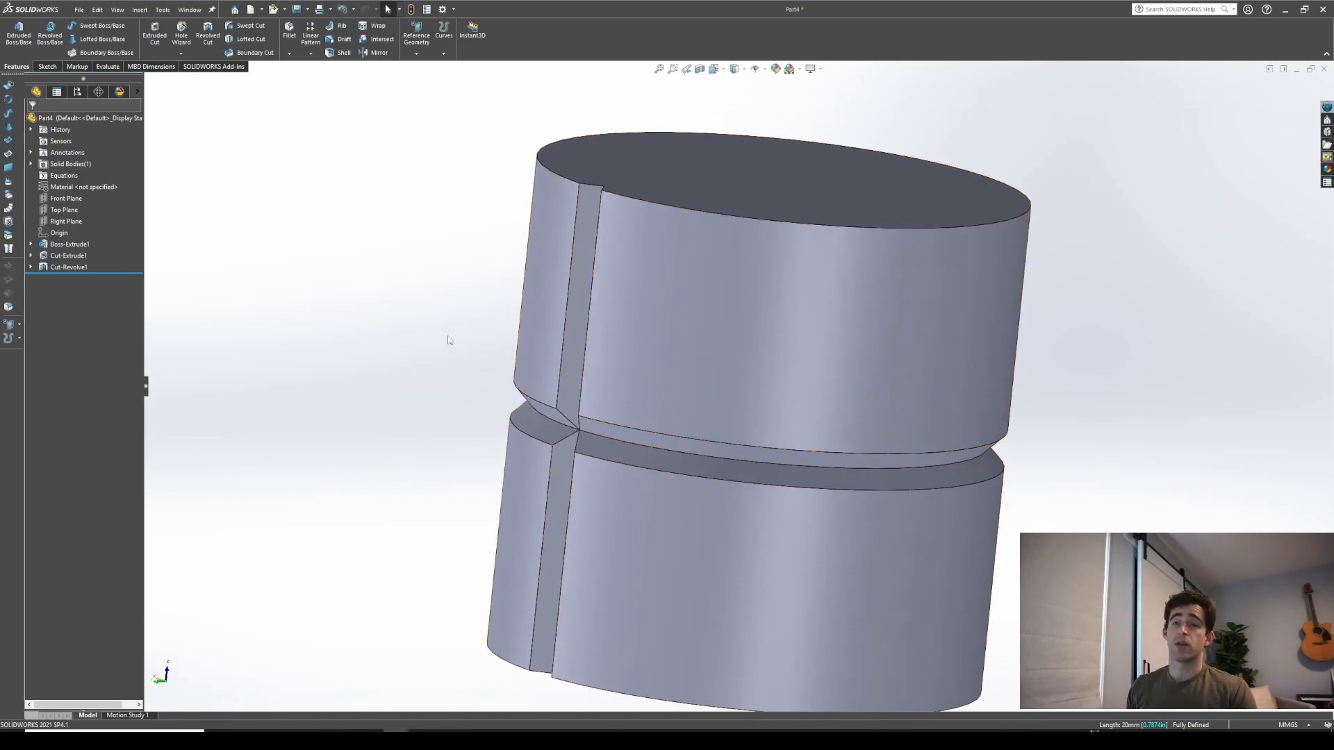
{"action": "scroll", "coordinate": [1023, 315], "scroll_direction": "up", "scroll_amount": 2}
{"action": "scroll", "coordinate": [952, 357], "scroll_direction": "down", "scroll_amount": 3}
{"action": "scroll", "coordinate": [881, 387], "scroll_direction": "up", "scroll_amount": 3}
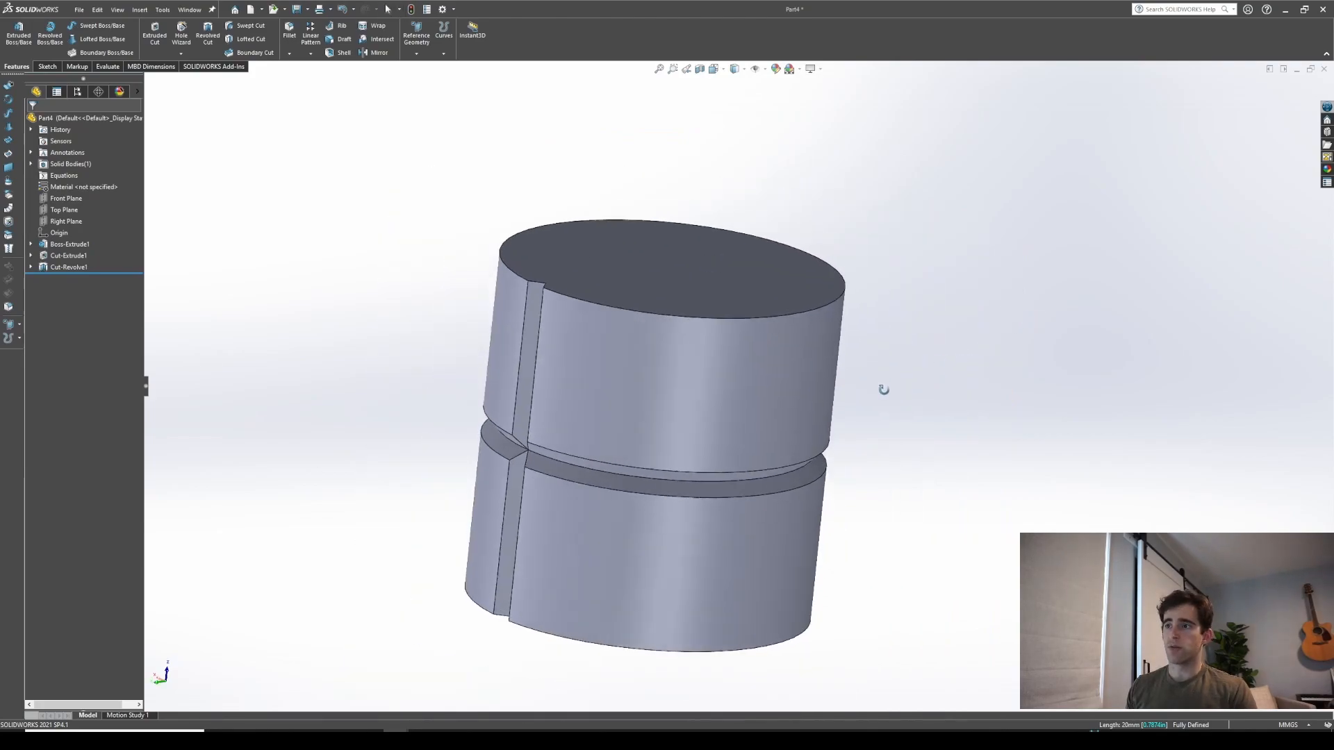
{"action": "scroll", "coordinate": [894, 394], "scroll_direction": "down", "scroll_amount": 3}
{"action": "scroll", "coordinate": [892, 390], "scroll_direction": "up", "scroll_amount": 2}
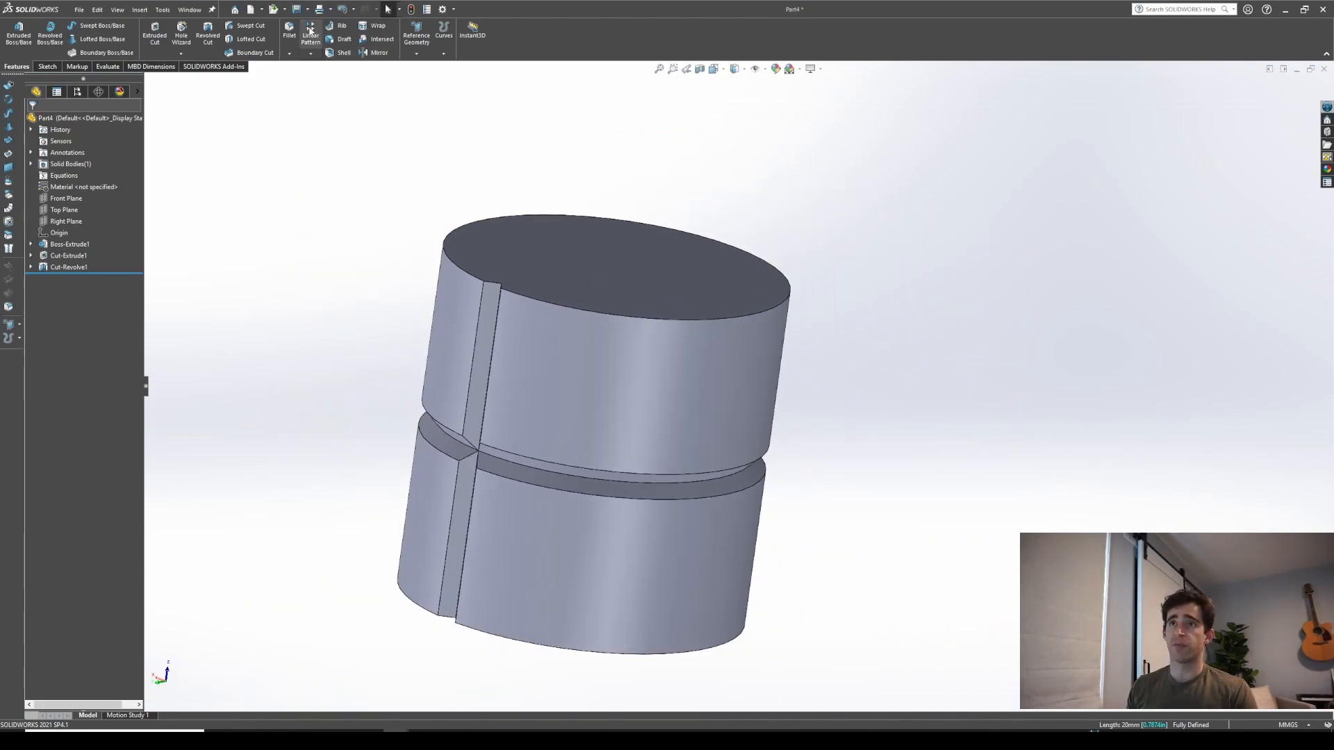
Circular-pattern the slot cut 24 times with equal spacing over 360° around the cylinder's top edge
{"action": "left_click", "coordinate": [310, 53]}
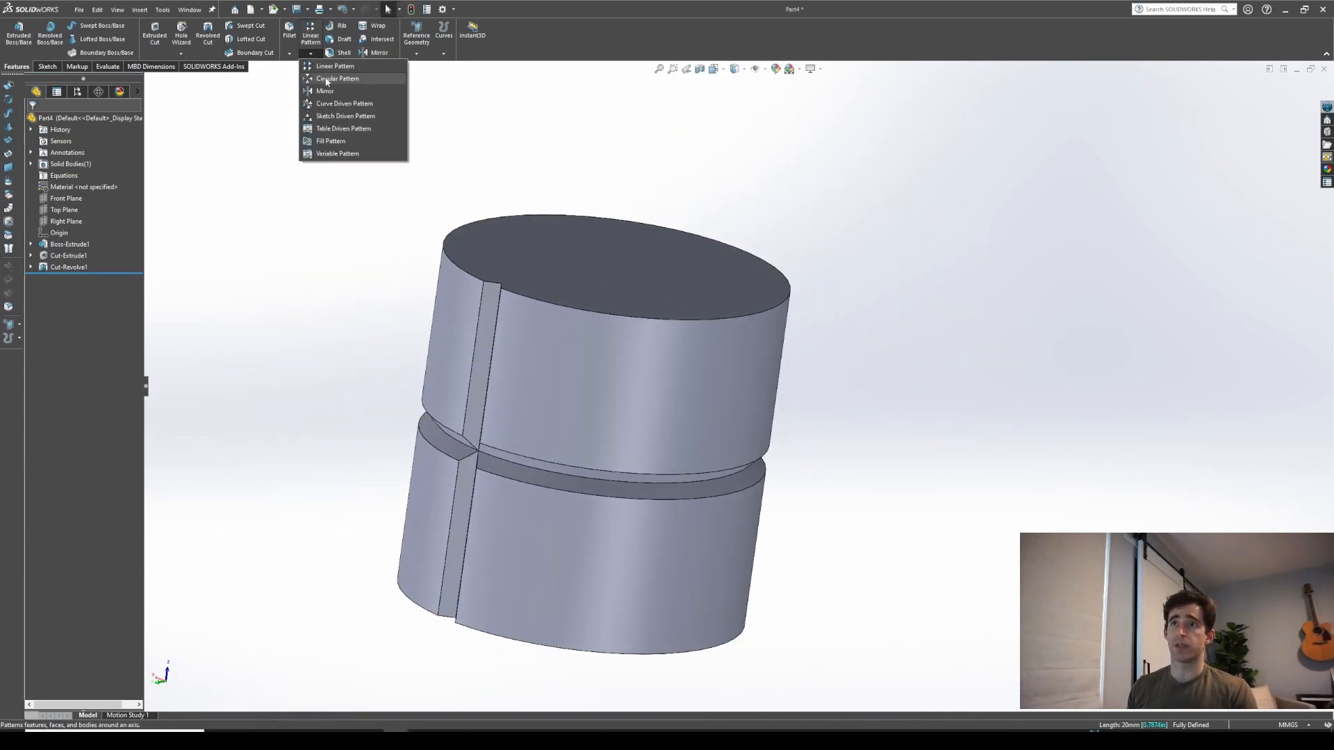
{"action": "left_click", "coordinate": [326, 79]}
{"action": "left_click", "coordinate": [54, 154]}
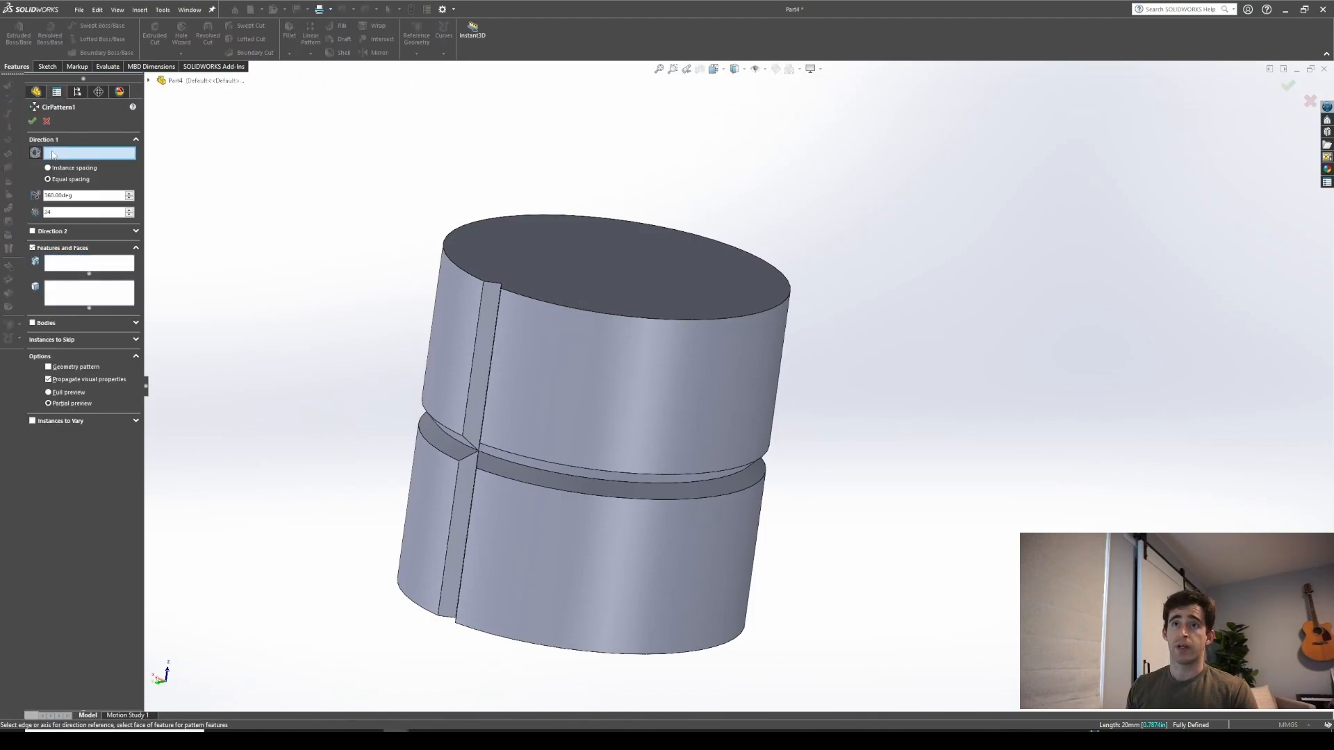
{"action": "left_click", "coordinate": [478, 281]}
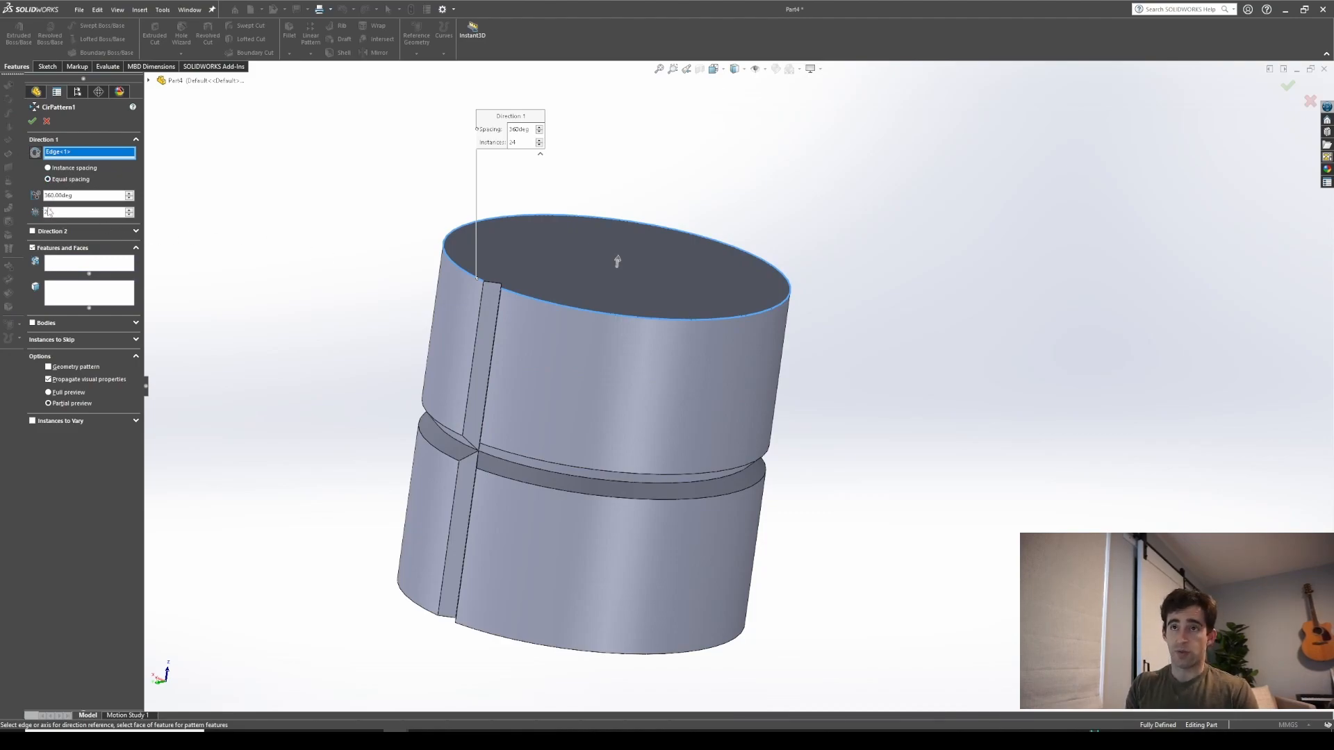
{"action": "left_click", "coordinate": [89, 262]}
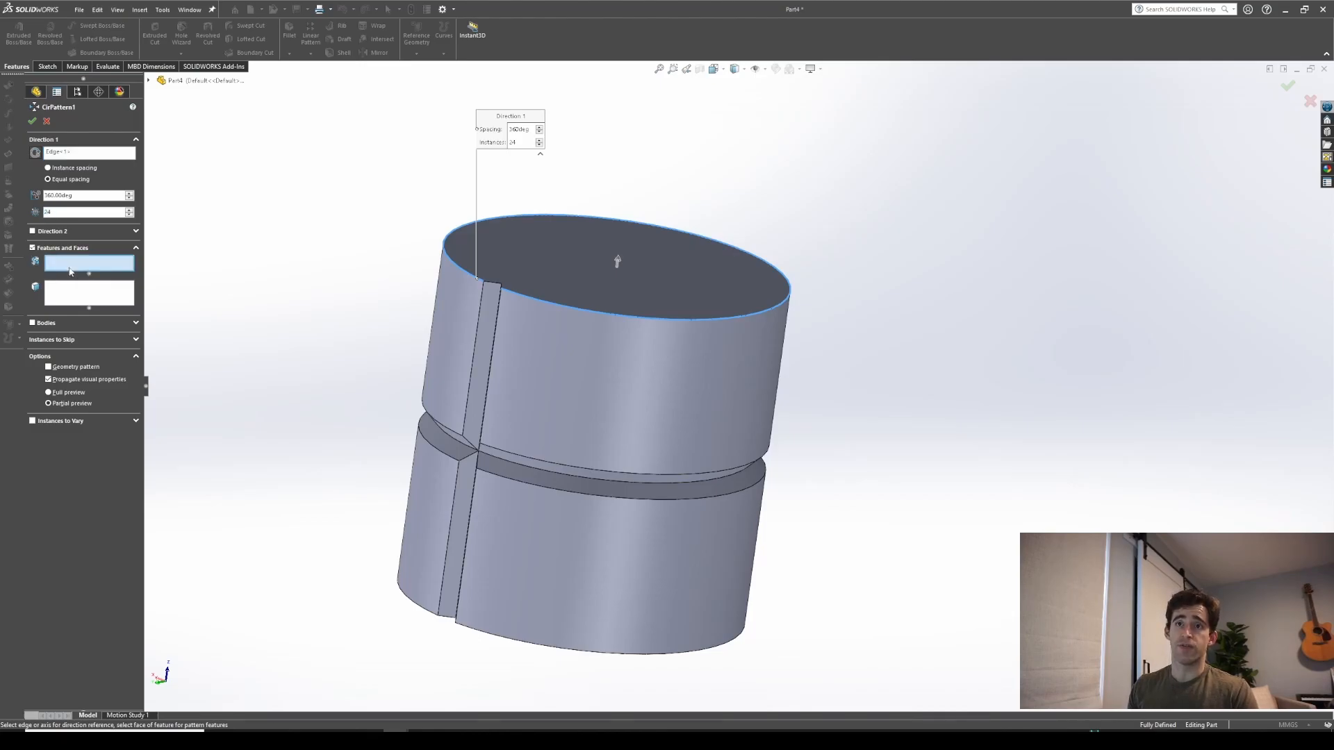
{"action": "left_click", "coordinate": [484, 323]}
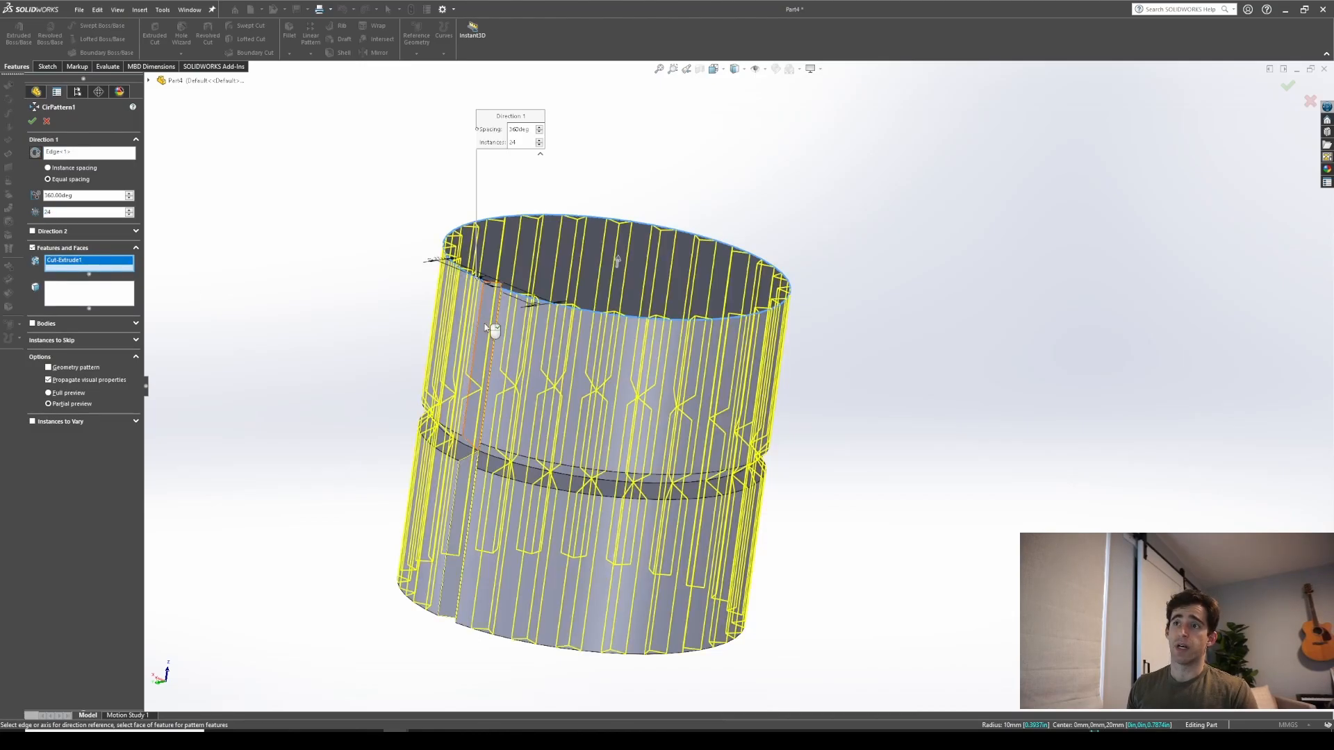
{"action": "middle_click_drag", "start_coordinate": [521, 323], "coordinate": [636, 496]}
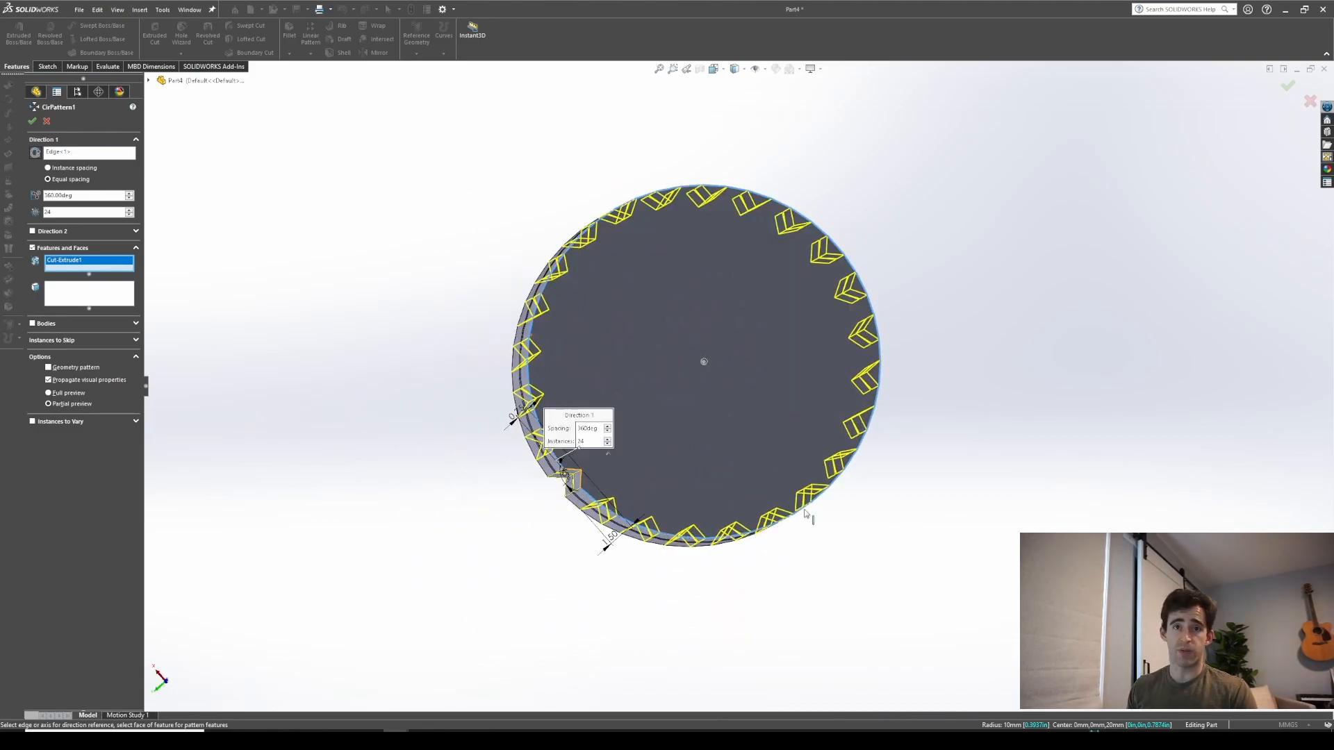
{"action": "scroll", "coordinate": [857, 303], "scroll_direction": "down", "scroll_amount": 2}
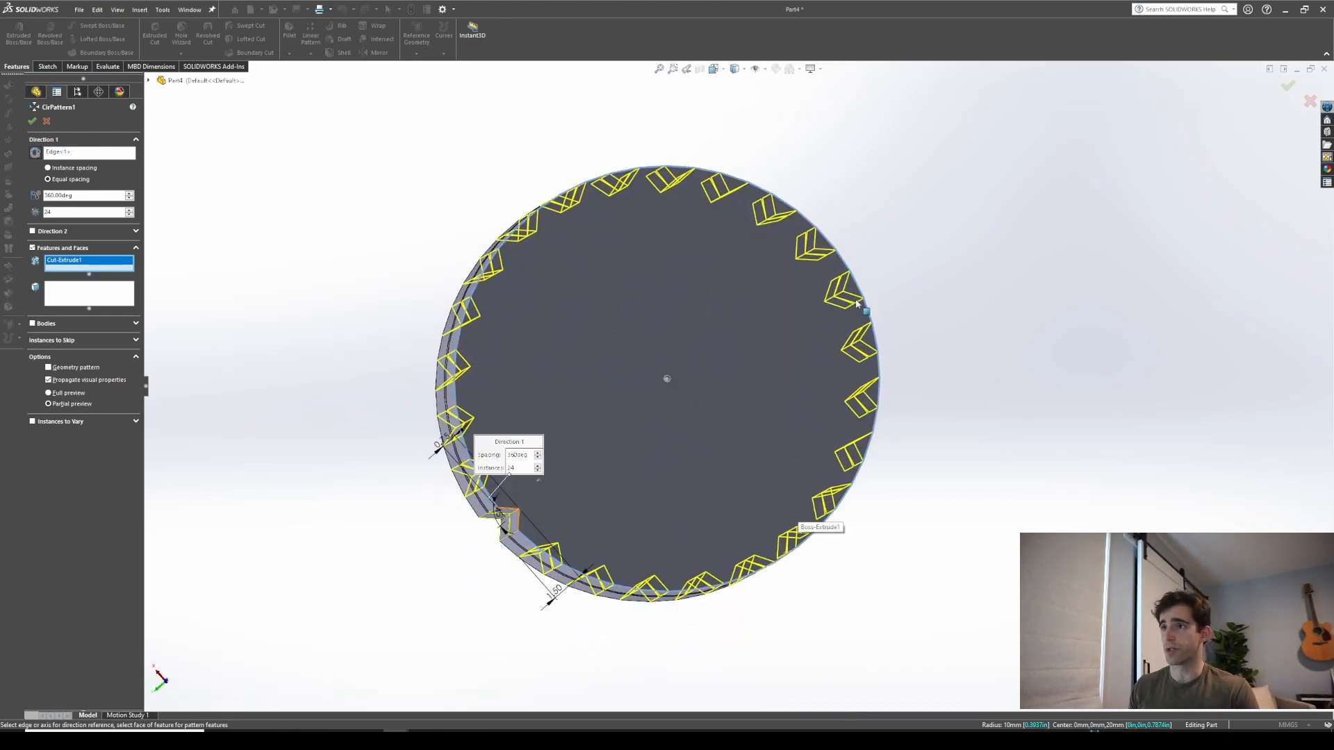
{"action": "scroll", "coordinate": [639, 445], "scroll_direction": "up", "scroll_amount": 3}
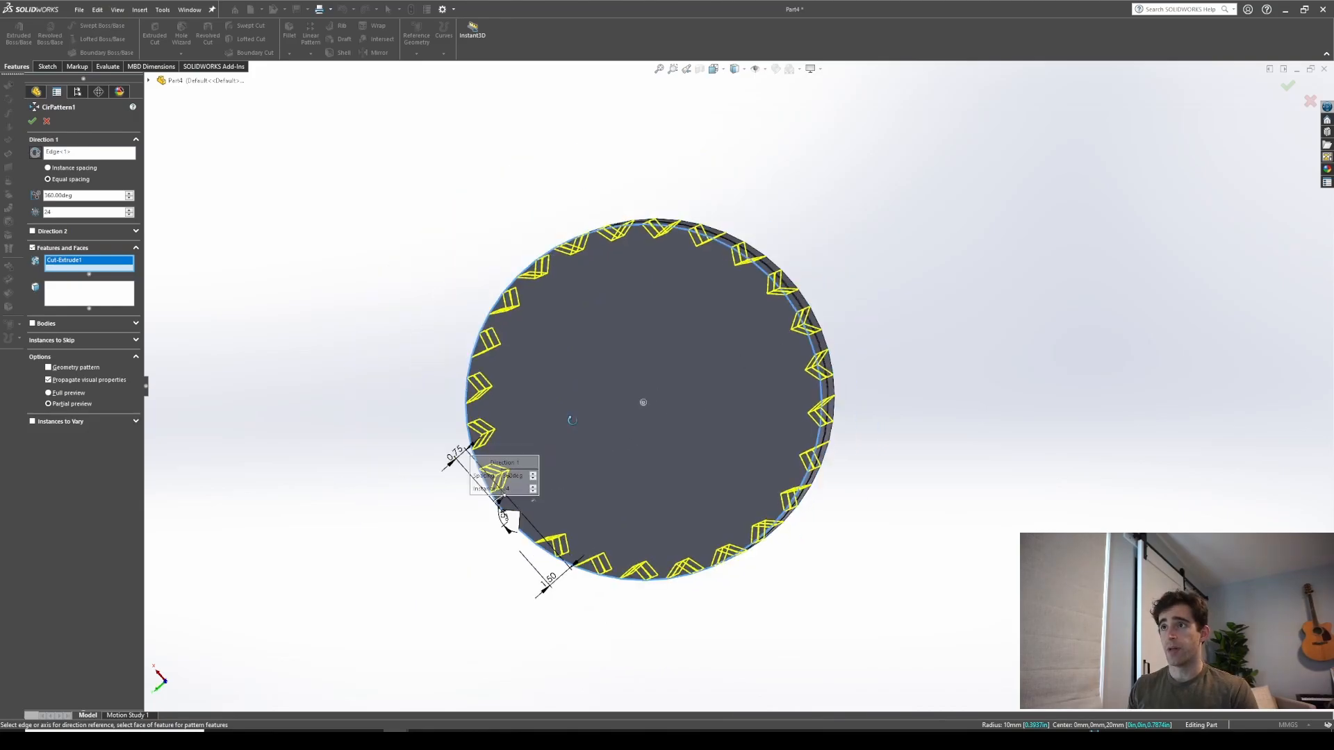
{"action": "left_click", "coordinate": [32, 122]}
Start a linear pattern of the V-groove revolve cut, using two vertical slot edges of the shaft as its two directions
{"action": "middle_click_drag", "start_coordinate": [661, 382], "coordinate": [791, 406]}
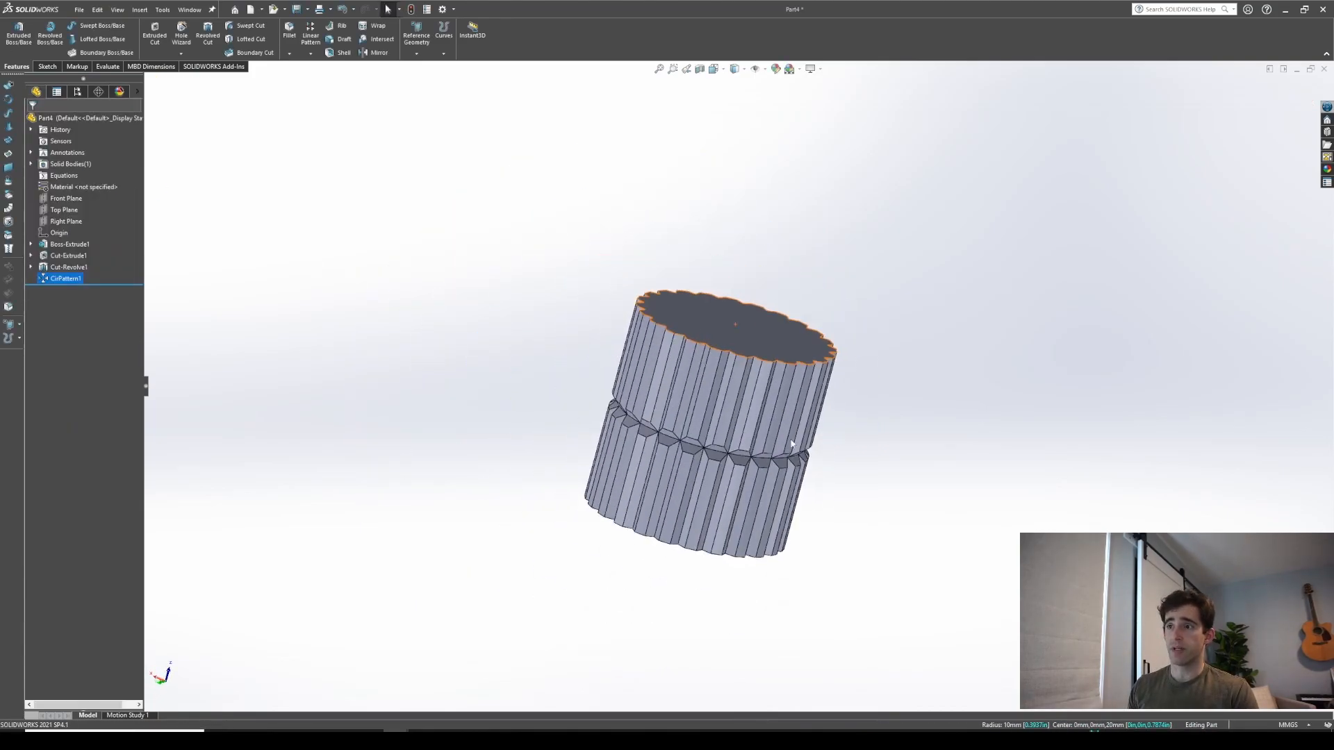
{"action": "scroll", "coordinate": [860, 415], "scroll_direction": "down", "scroll_amount": 3}
{"action": "scroll", "coordinate": [719, 397], "scroll_direction": "up", "scroll_amount": 1}
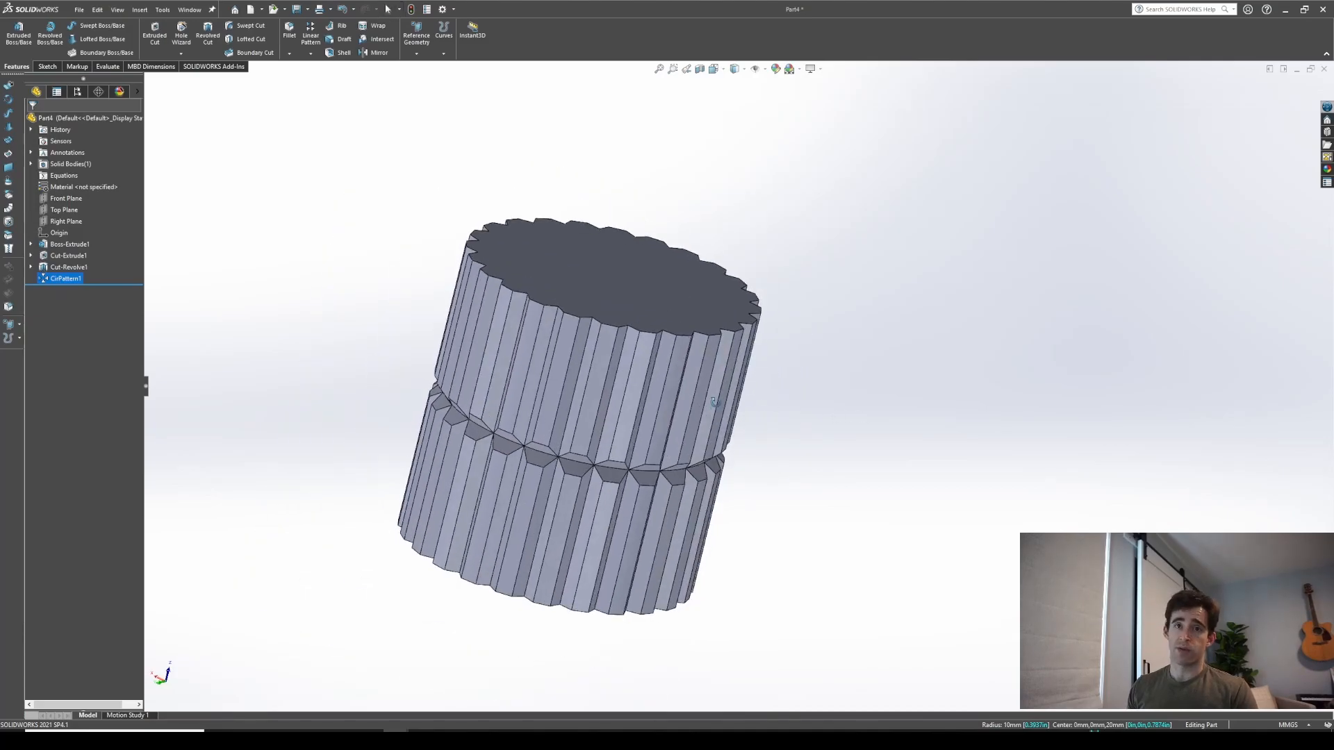
{"action": "left_click", "coordinate": [310, 31]}
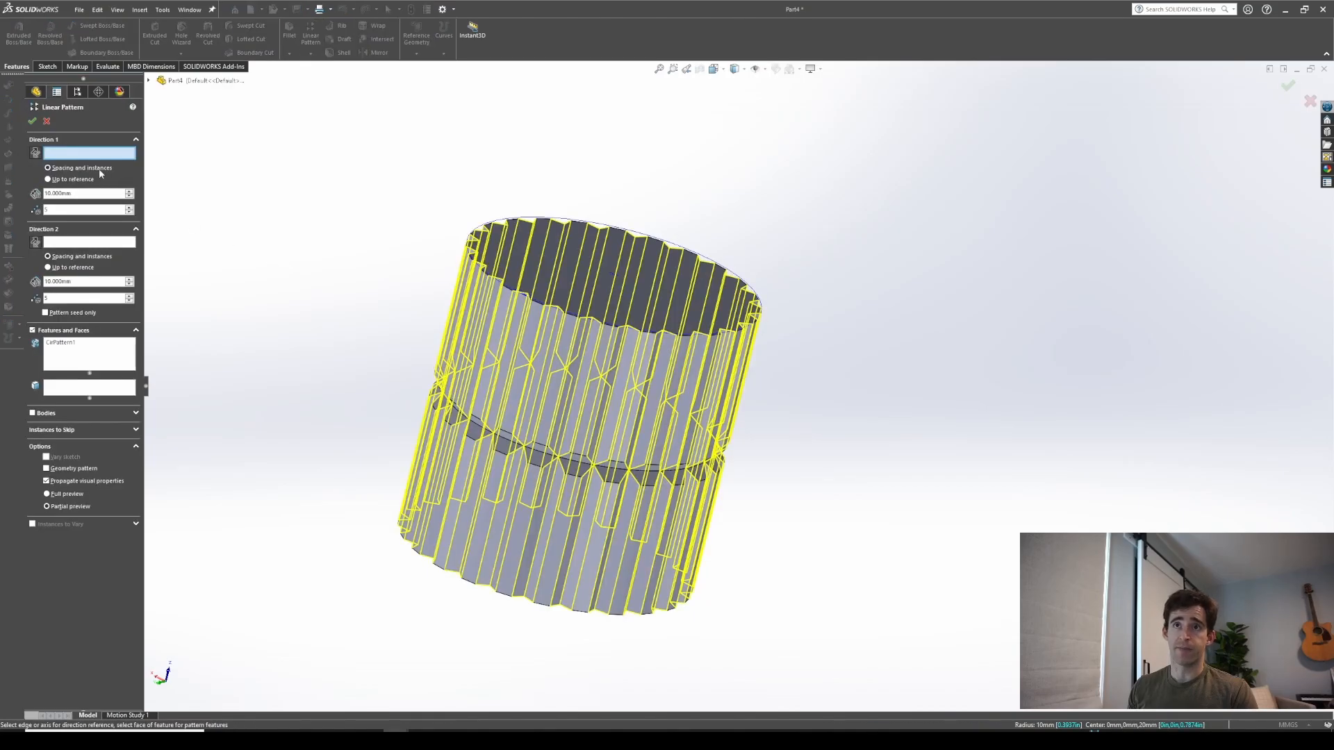
{"action": "right_click", "coordinate": [75, 352]}
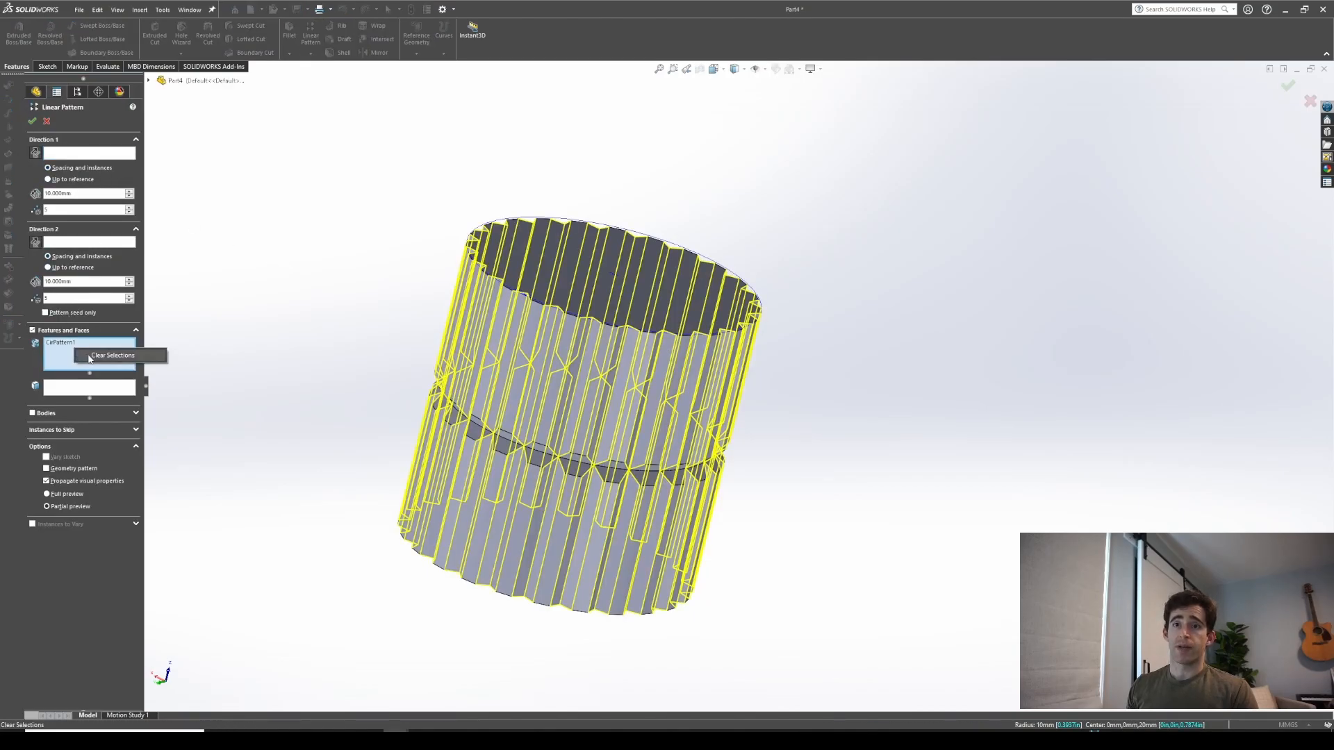
{"action": "left_click", "coordinate": [78, 355]}
{"action": "left_click", "coordinate": [77, 154]}
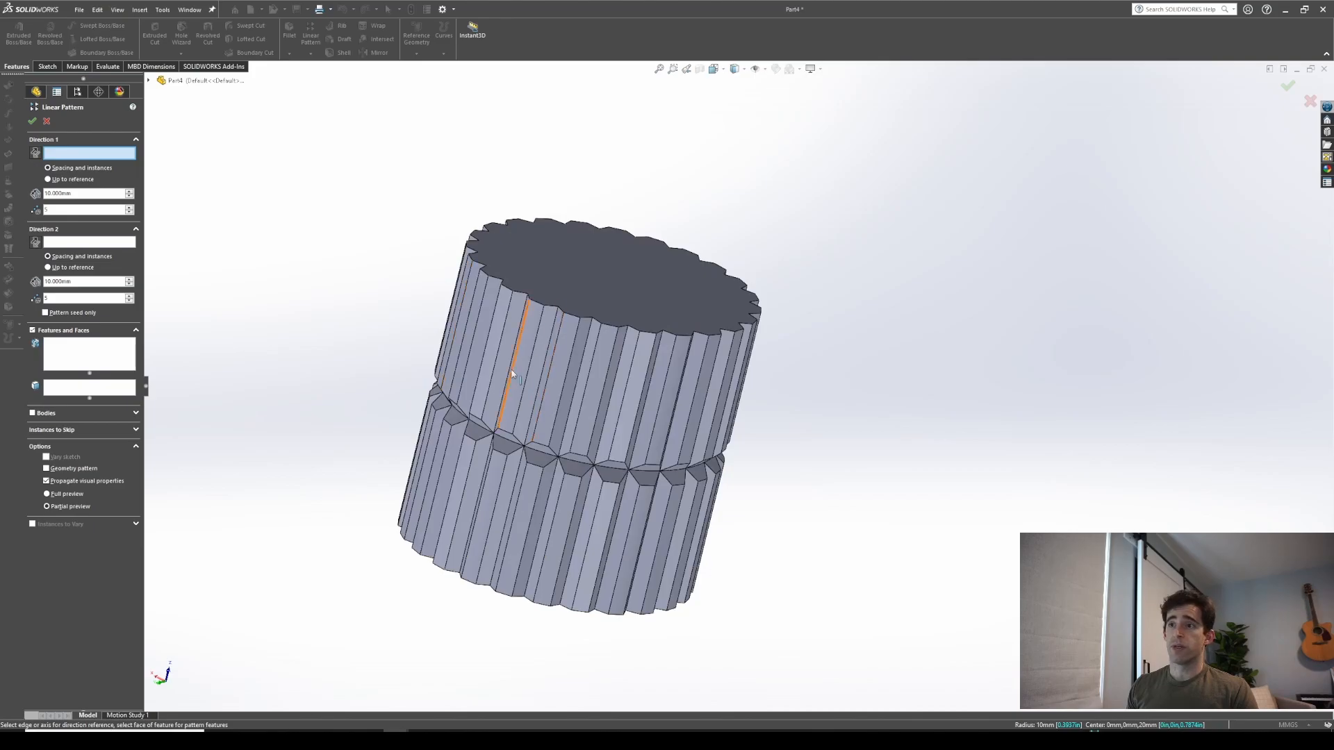
{"action": "left_click", "coordinate": [495, 371]}
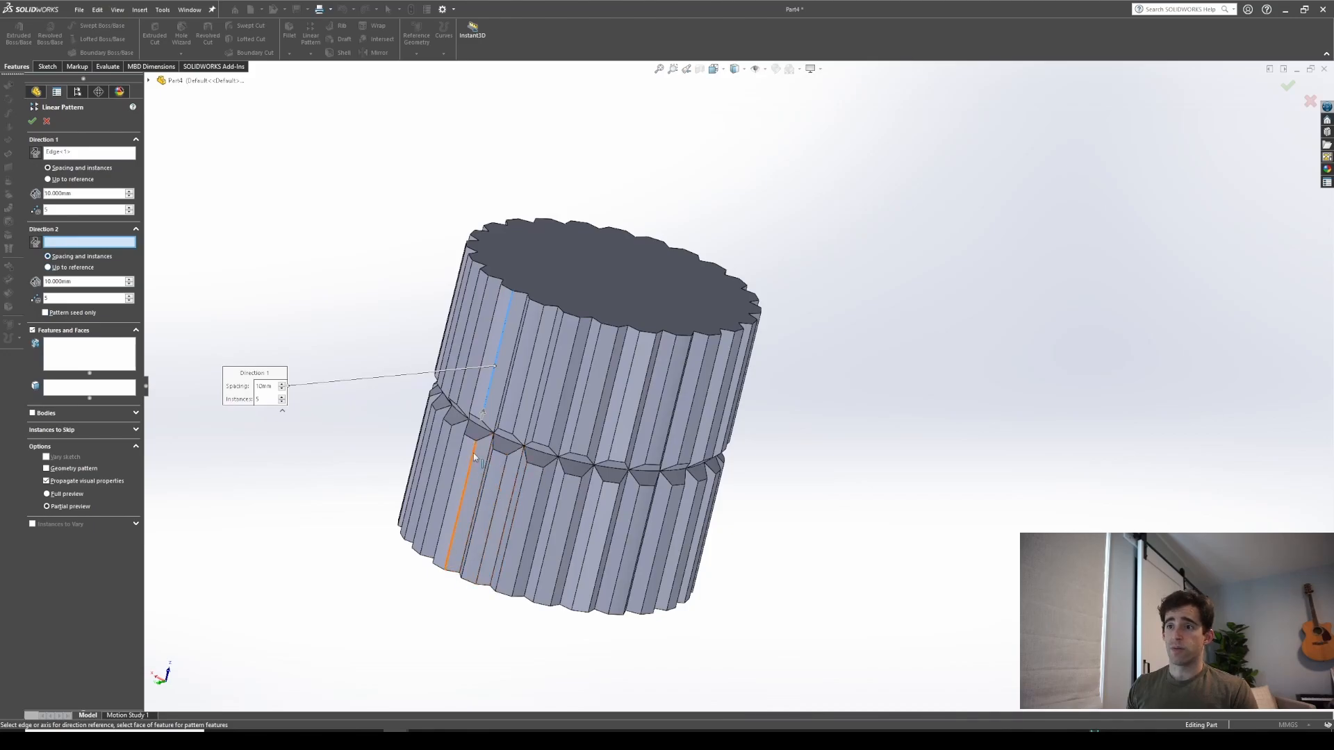
{"action": "left_click", "coordinate": [450, 549]}
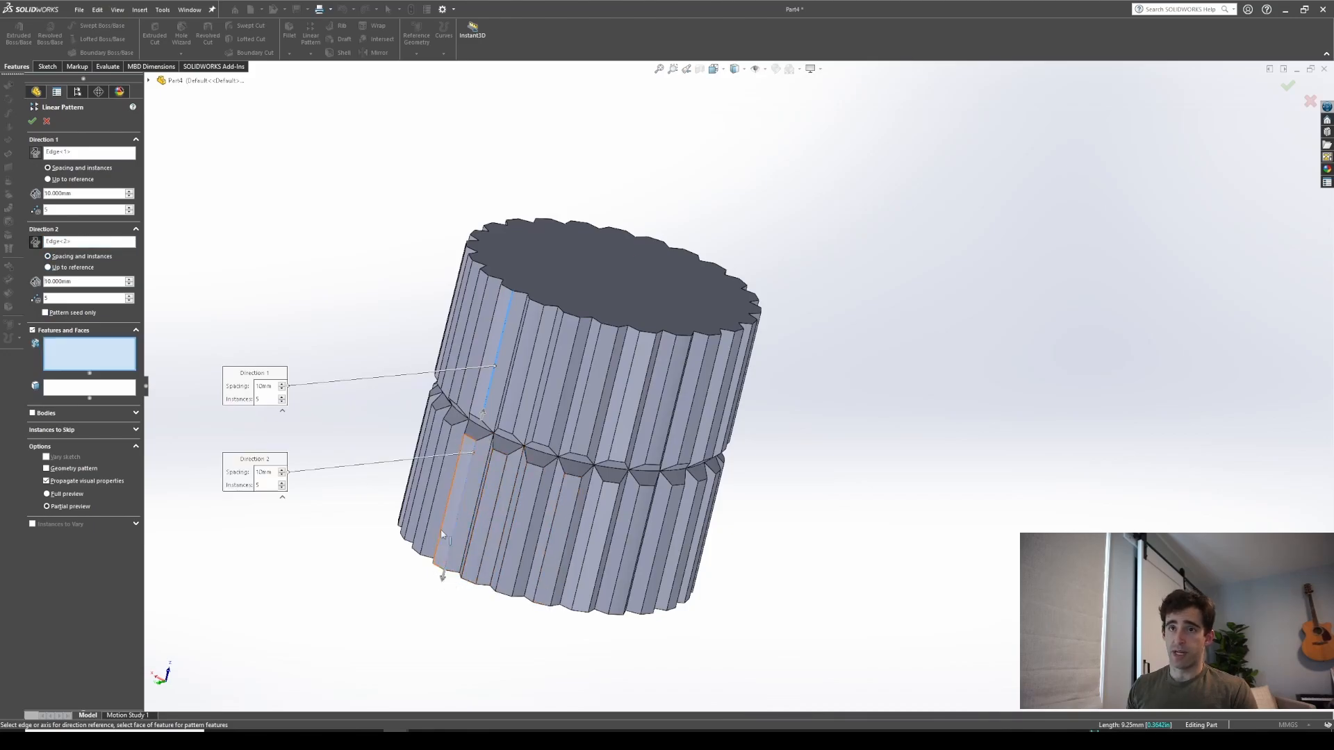
{"action": "left_click", "coordinate": [455, 436]}
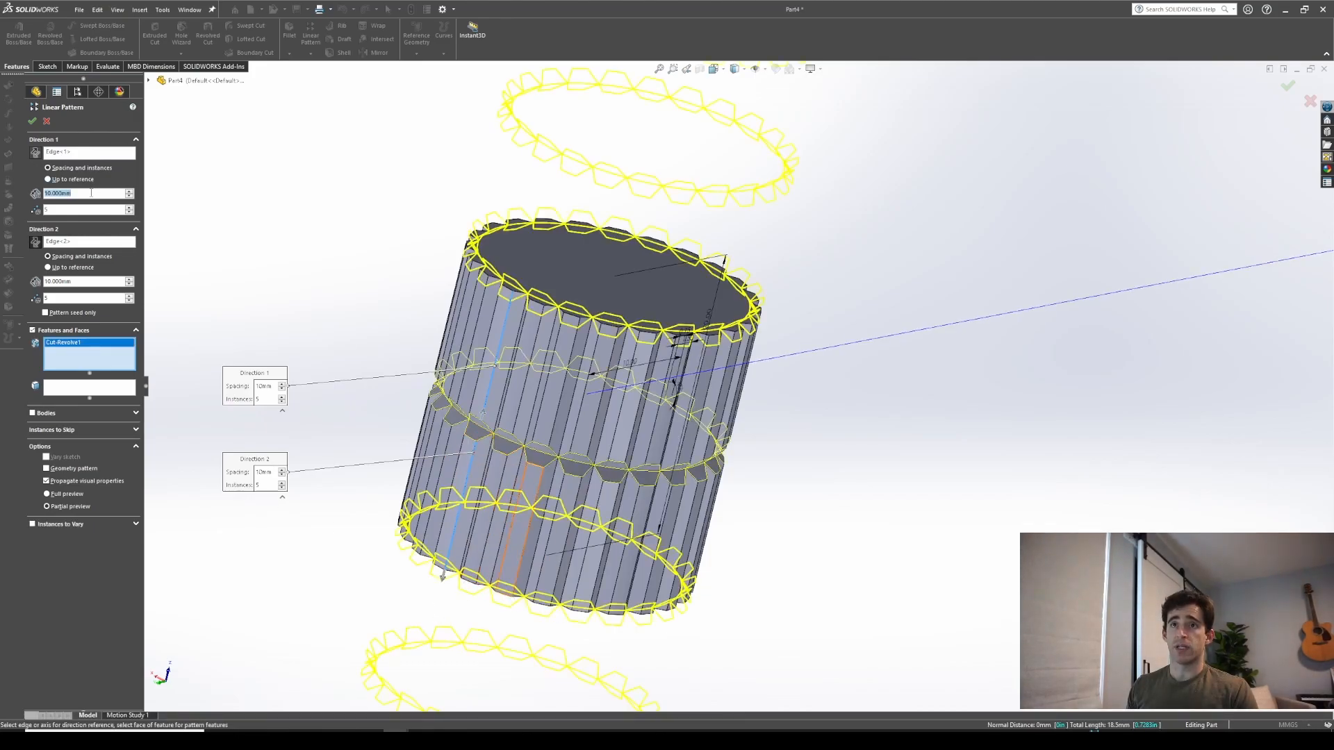
Set the spacing in both directions to 2.5 mm and confirm the linear pattern, accepting the parallel-directions prompt
{"action": "type", "text": "2.5"}
{"action": "key", "text": "Return"}
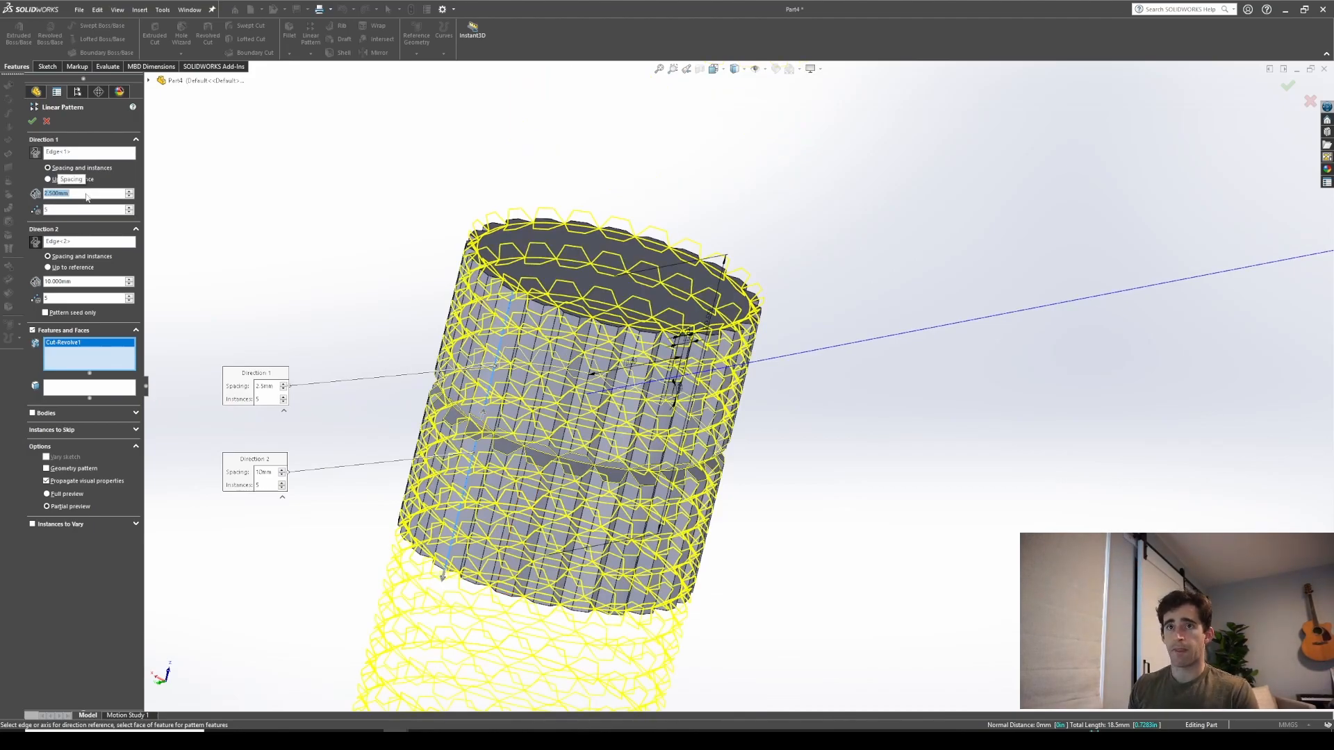
{"action": "left_click", "coordinate": [82, 281]}
{"action": "type", "text": "2.5"}
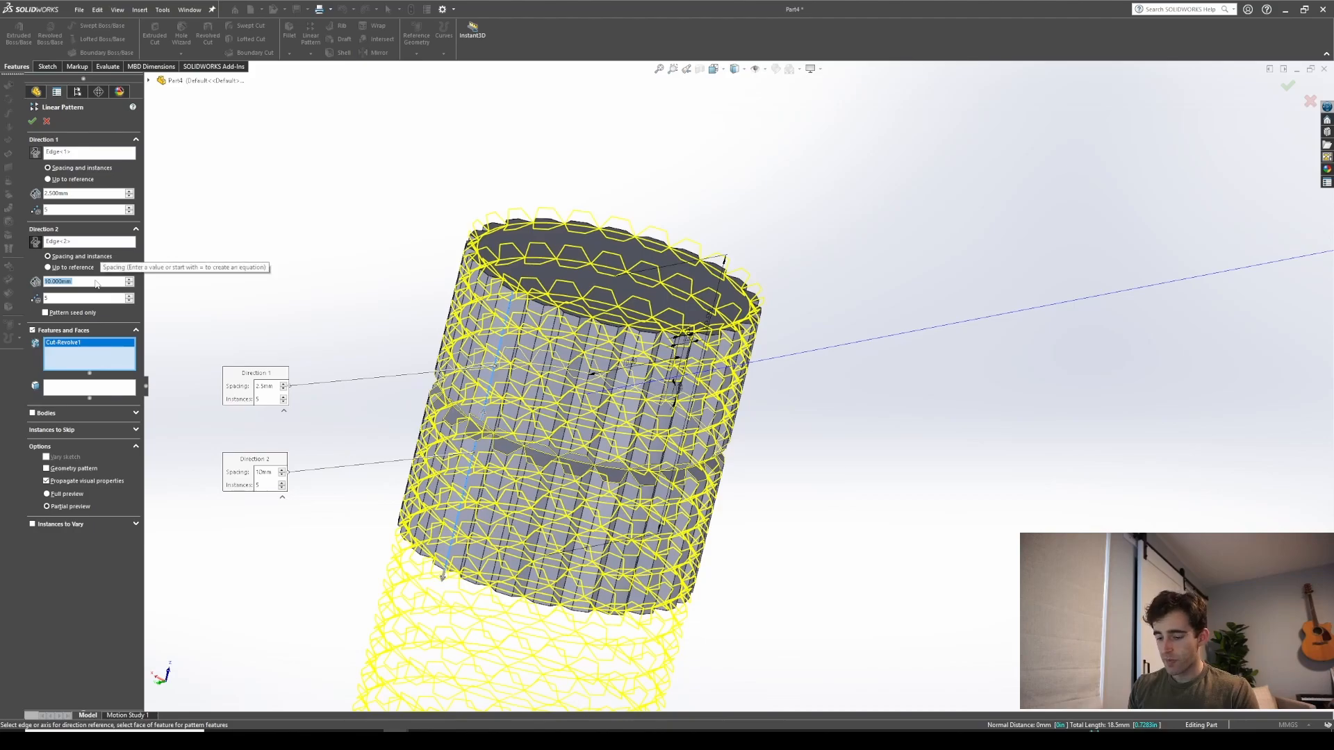
{"action": "key", "text": "Return"}
{"action": "middle_click_drag", "start_coordinate": [526, 432], "coordinate": [422, 318]}
{"action": "middle_click_drag", "start_coordinate": [716, 302], "coordinate": [678, 330]}
{"action": "scroll", "coordinate": [206, 241], "scroll_direction": "up", "scroll_amount": 2}
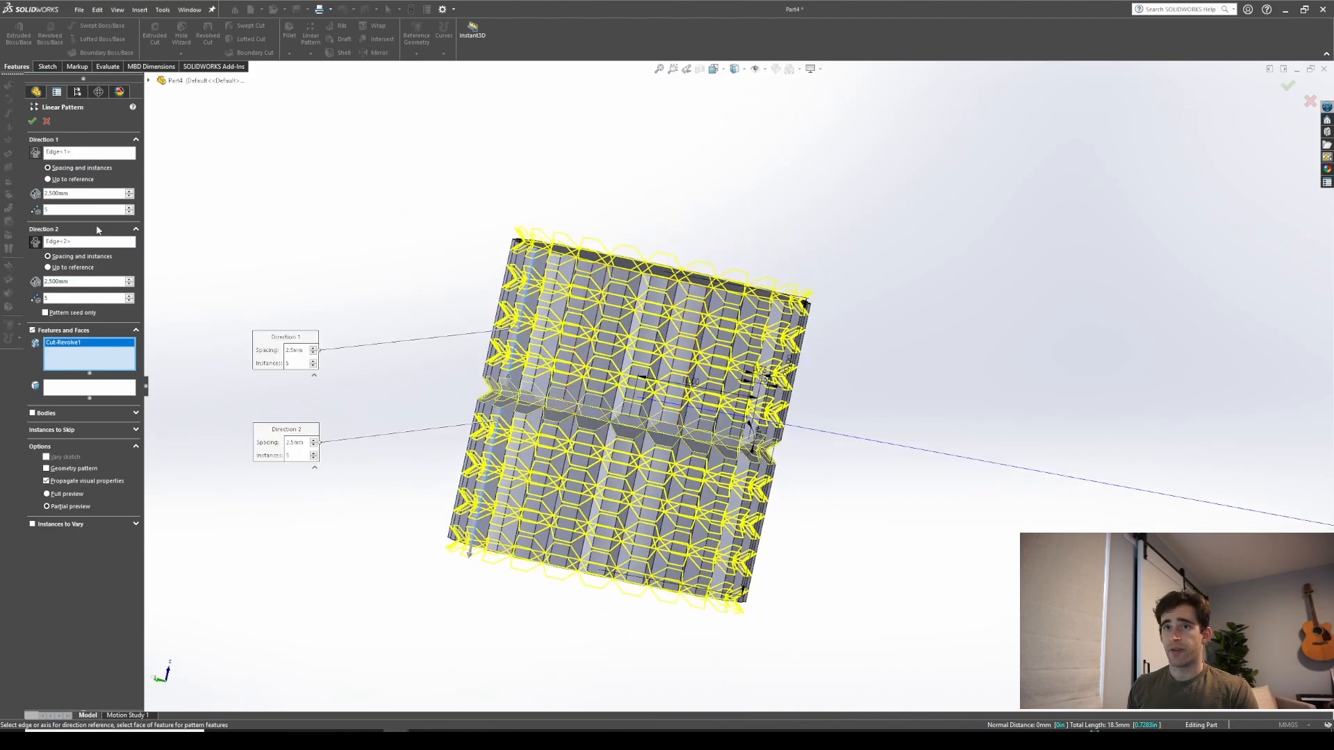
{"action": "scroll", "coordinate": [650, 338], "scroll_direction": "down", "scroll_amount": 2}
{"action": "scroll", "coordinate": [649, 338], "scroll_direction": "up", "scroll_amount": 1}
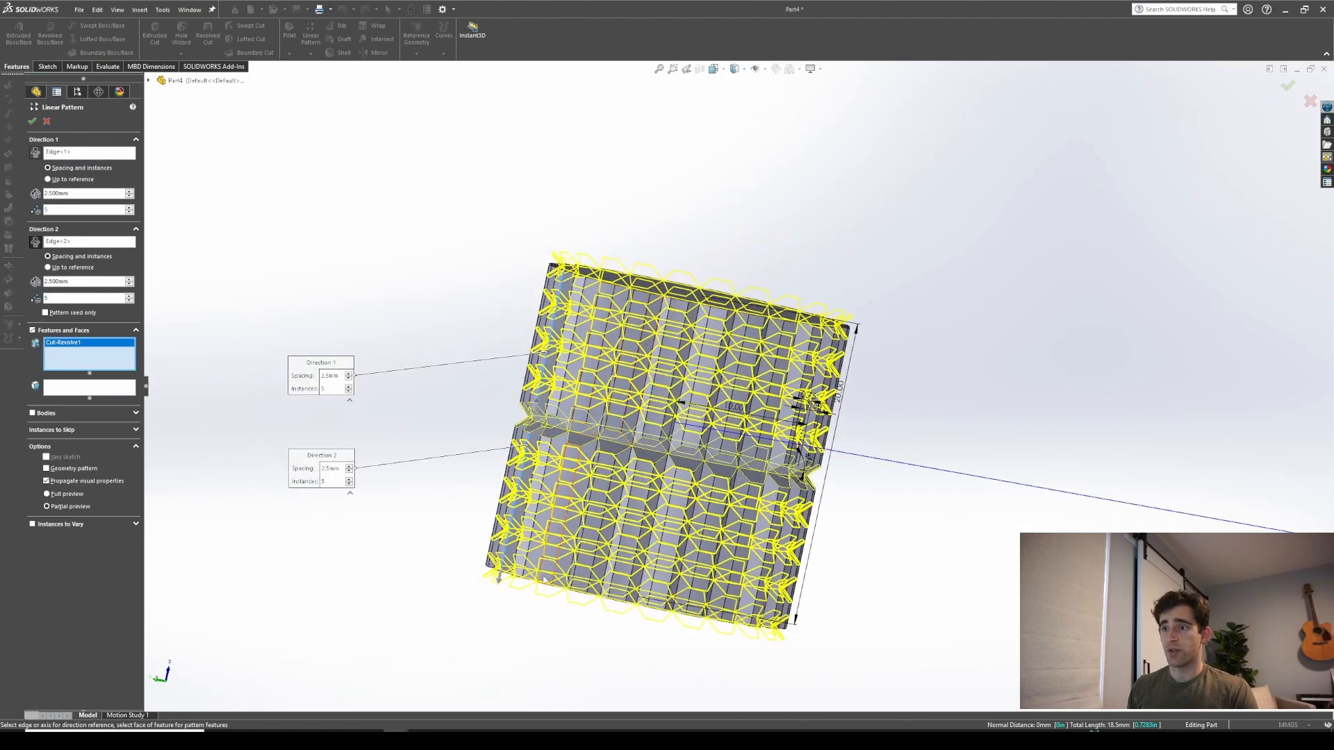
{"action": "left_click", "coordinate": [31, 119]}
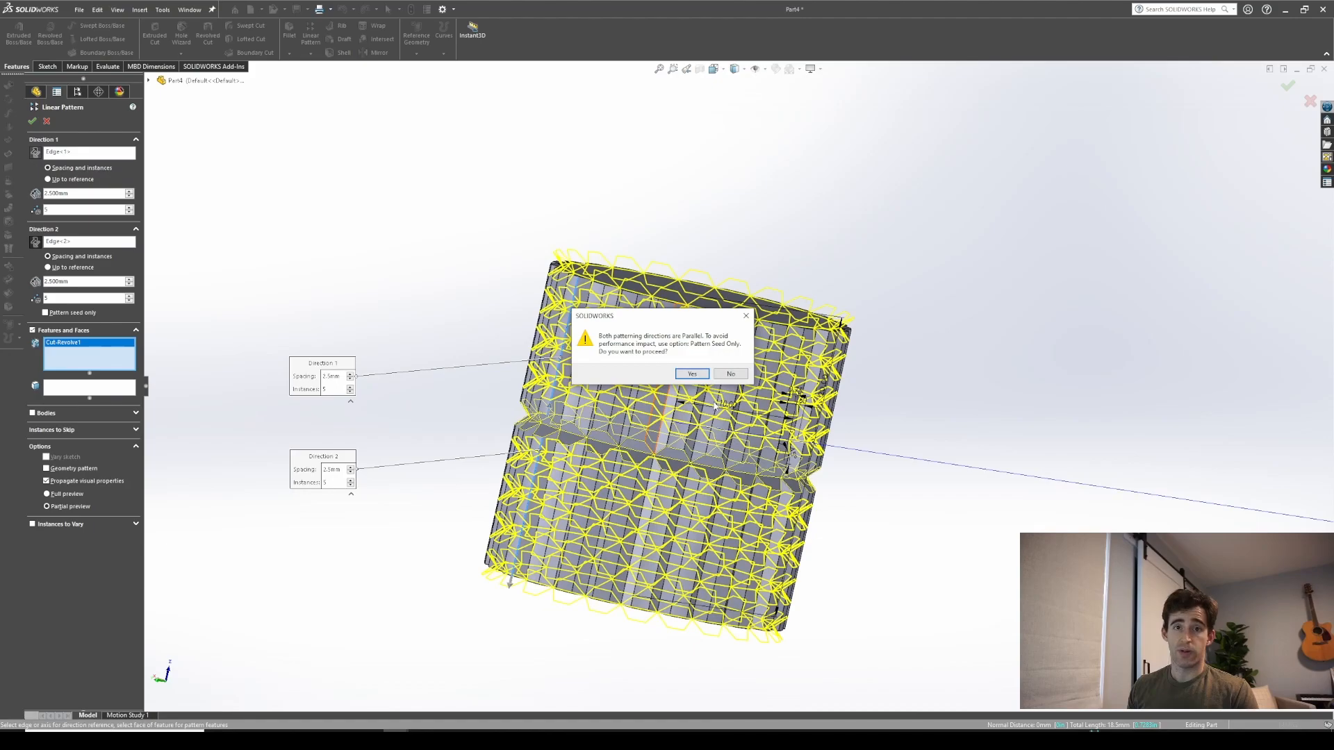
{"action": "left_click_drag", "start_coordinate": [661, 320], "coordinate": [369, 237]}
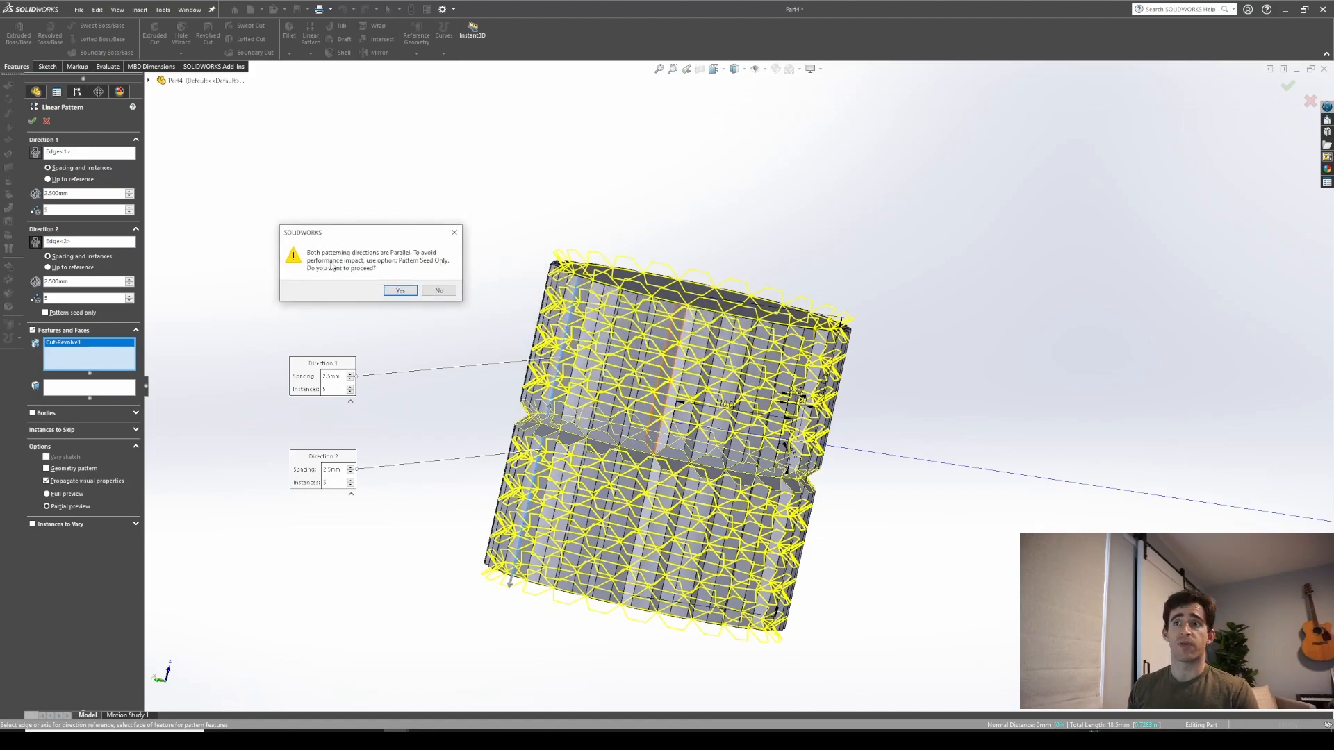
{"action": "left_click", "coordinate": [401, 291]}
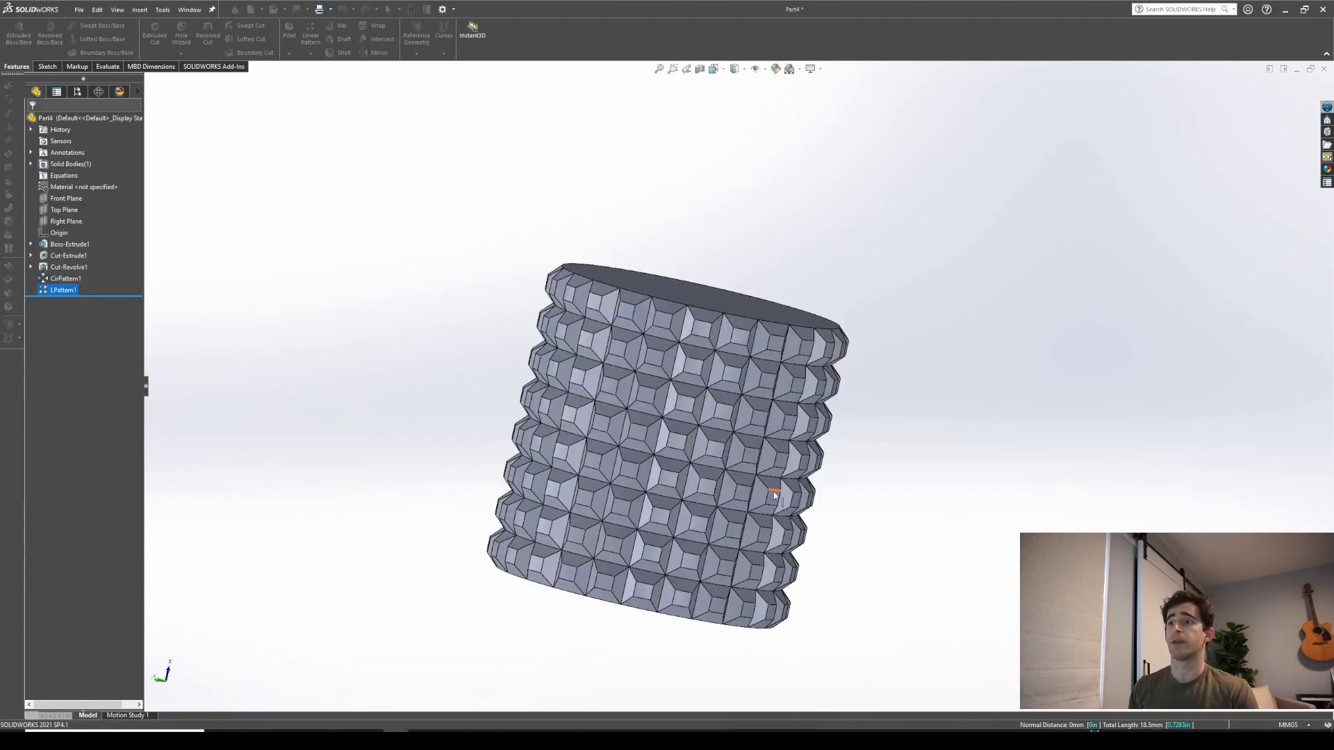
Orbit and zoom around the shaft to inspect the linear groove pattern
{"action": "scroll", "coordinate": [793, 430], "scroll_direction": "down", "scroll_amount": 2}
{"action": "middle_click_drag", "start_coordinate": [821, 436], "coordinate": [845, 526]}
{"action": "scroll", "coordinate": [816, 408], "scroll_direction": "up", "scroll_amount": 3}
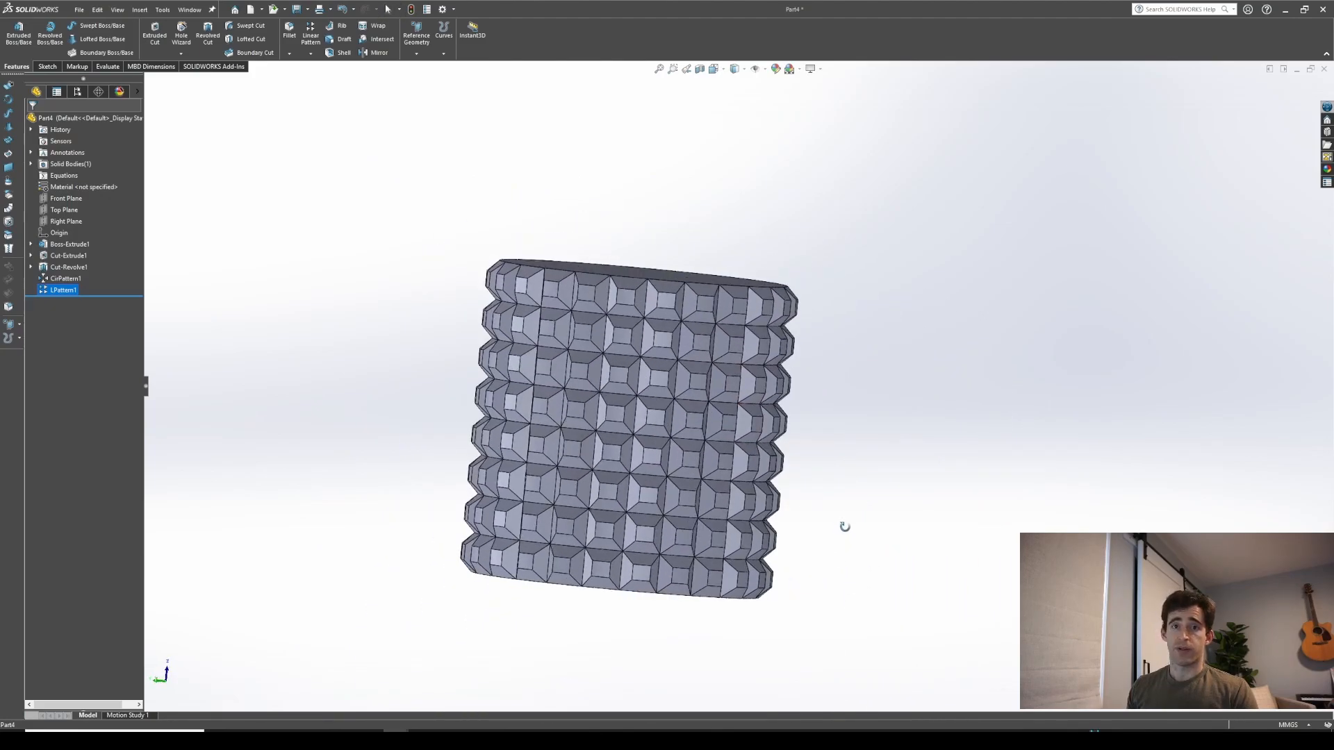
{"action": "scroll", "coordinate": [826, 482], "scroll_direction": "down", "scroll_amount": 3}
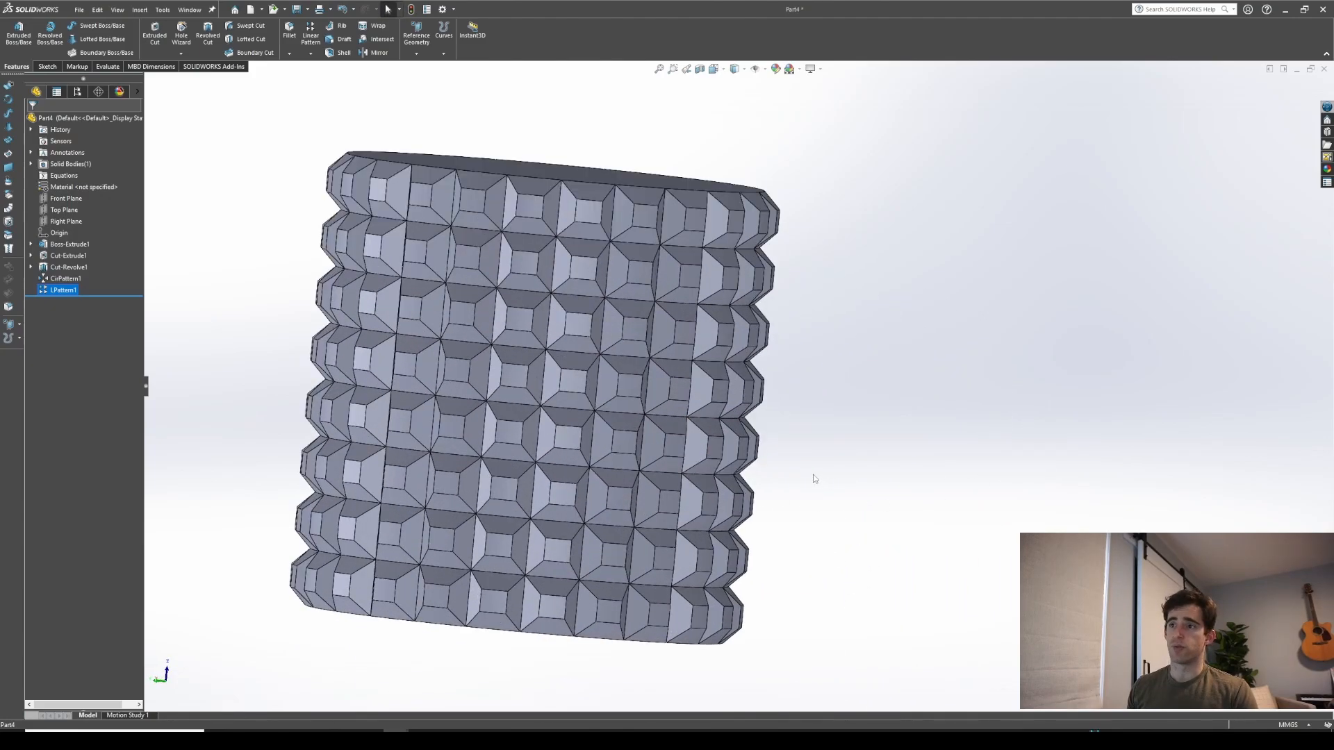
{"action": "scroll", "coordinate": [815, 479], "scroll_direction": "up", "scroll_amount": 2}
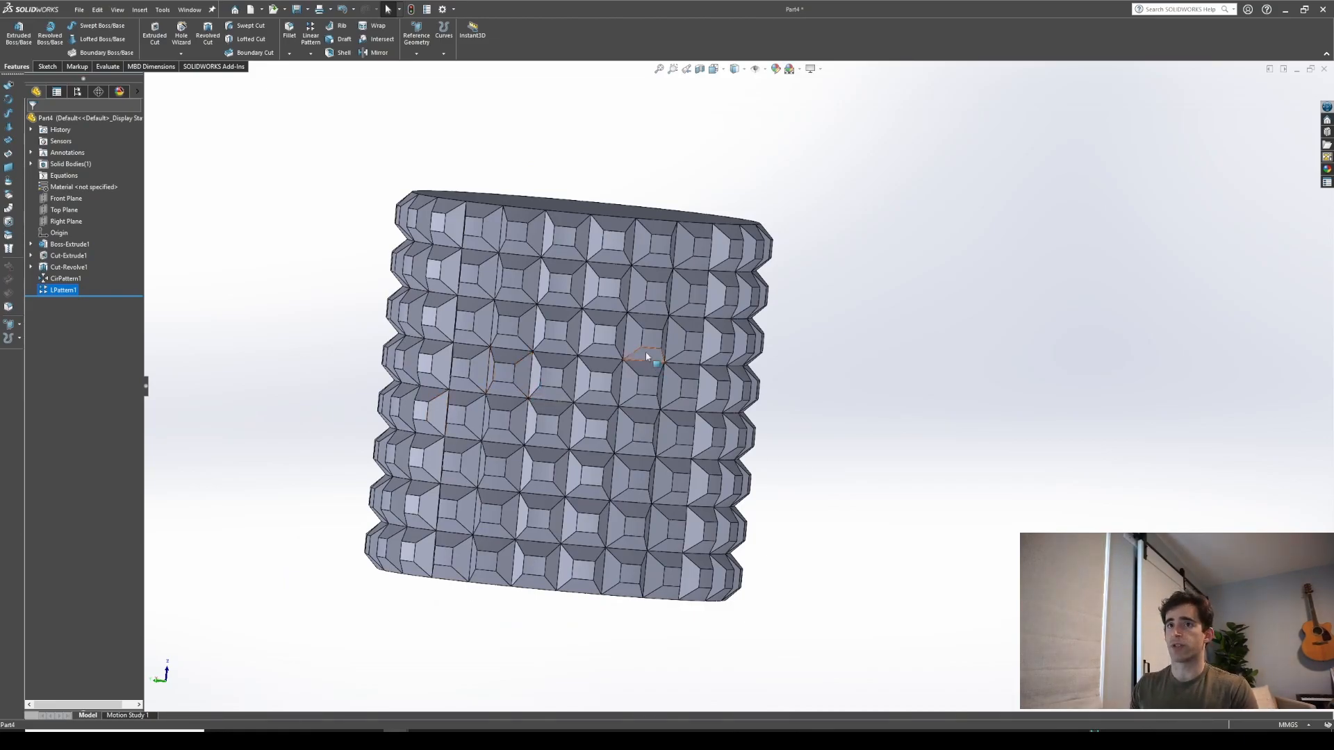
Create a new part document
{"action": "left_click", "coordinate": [188, 9]}
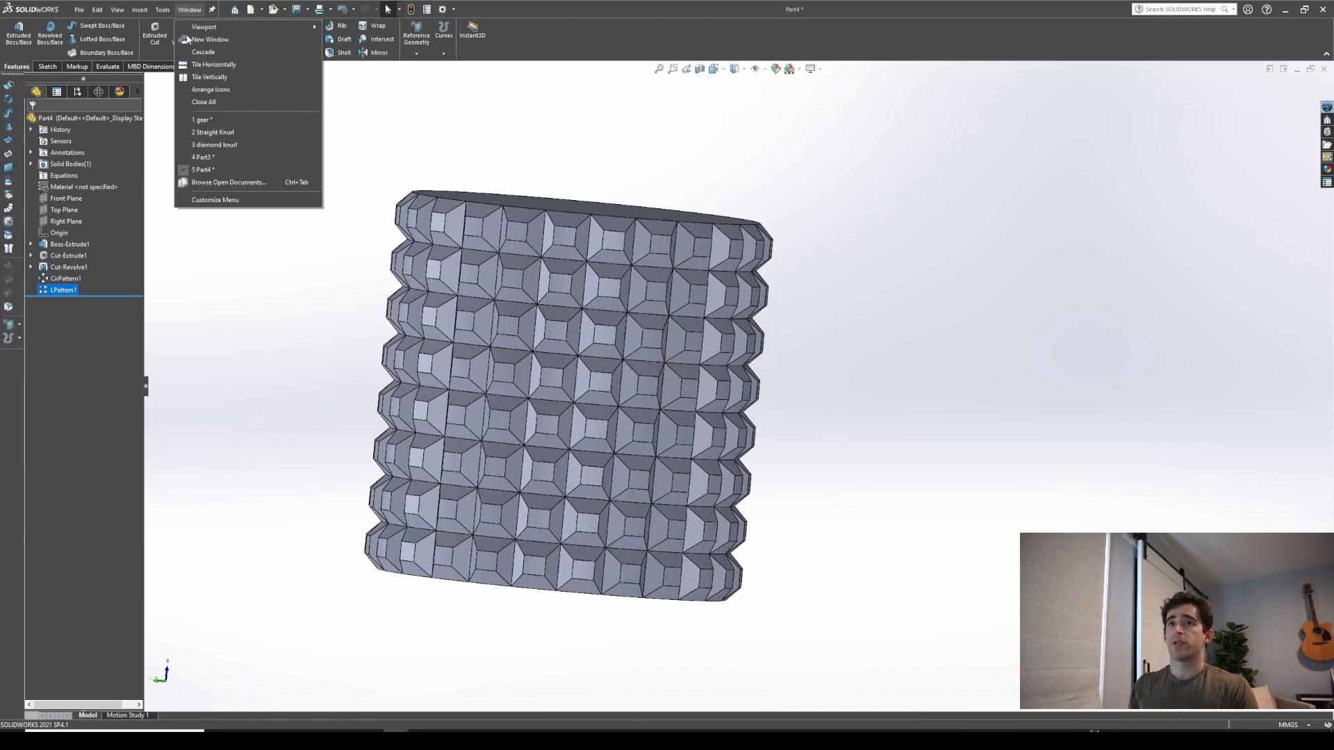
{"action": "left_click", "coordinate": [243, 459]}
{"action": "left_click", "coordinate": [252, 9]}
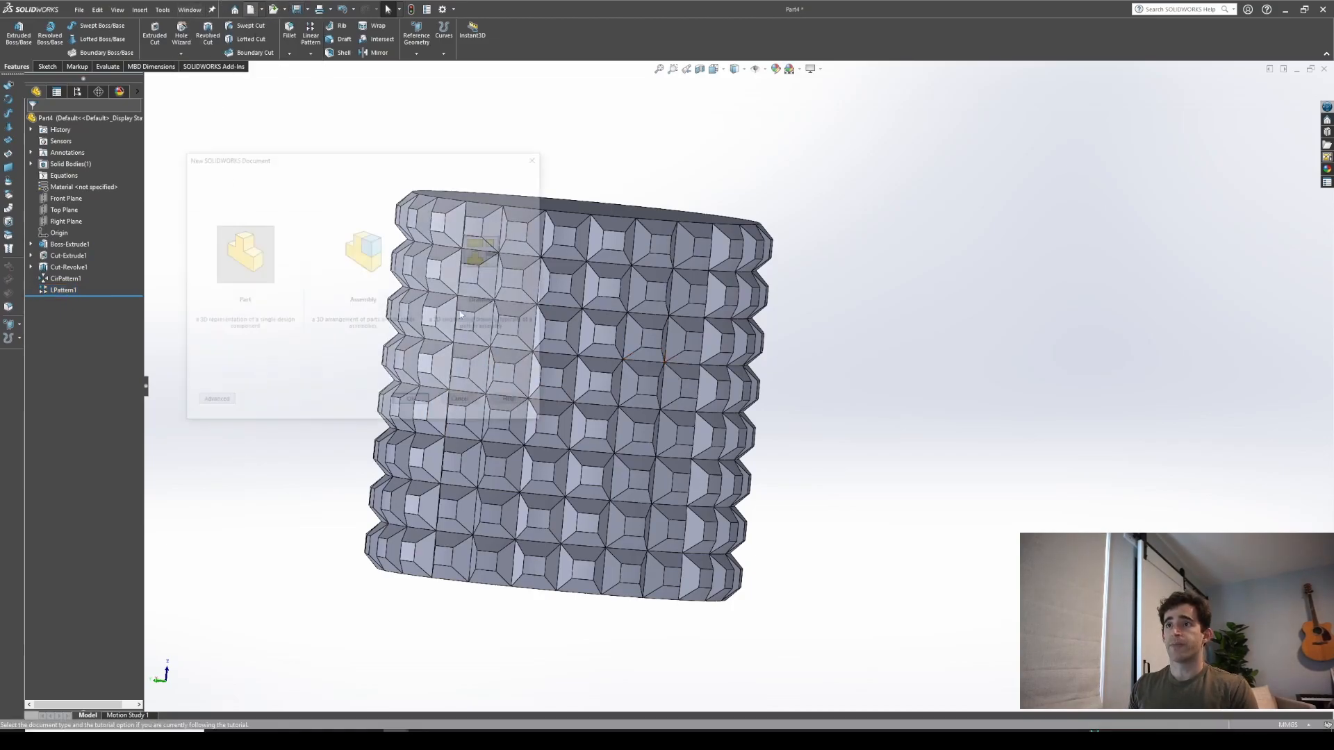
{"action": "left_click", "coordinate": [412, 403]}
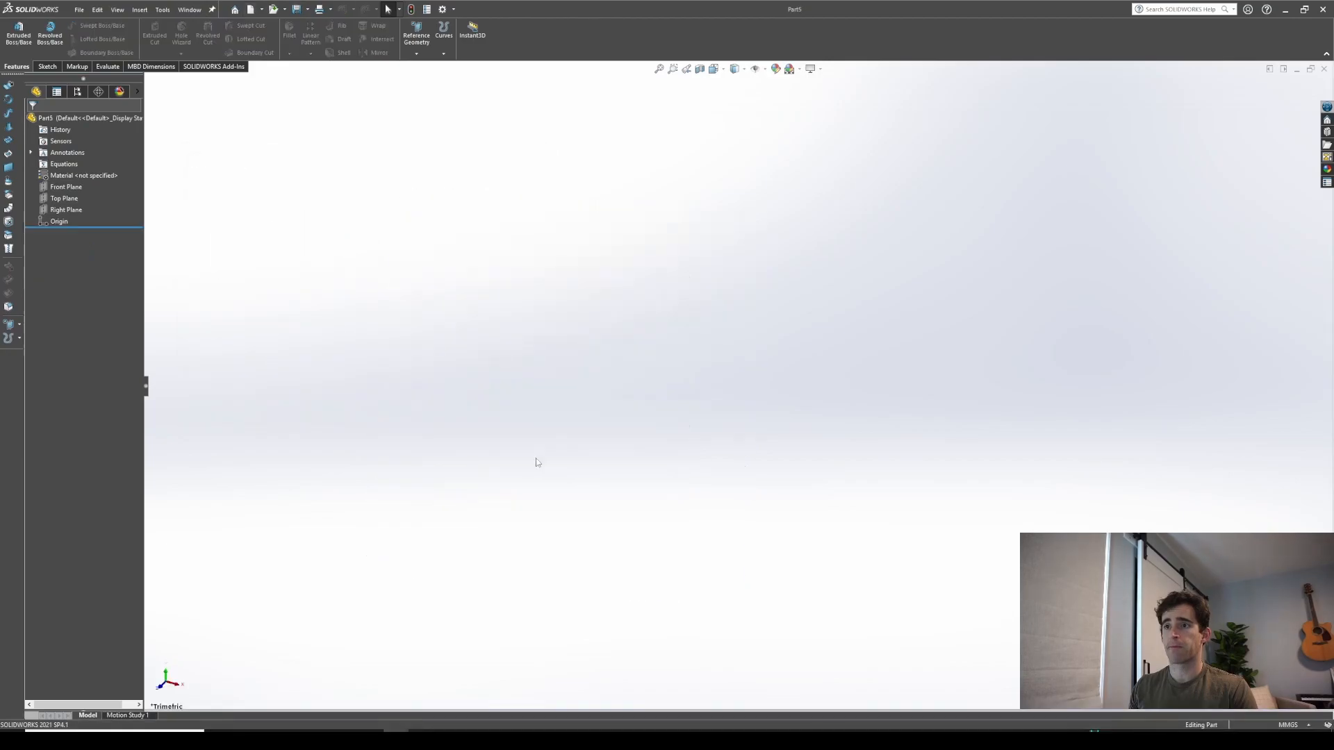
Start a sketch on the Front Plane and draw a circle centered on the origin
{"action": "left_click", "coordinate": [69, 187]}
{"action": "left_click", "coordinate": [72, 190]}
{"action": "left_click", "coordinate": [84, 173]}
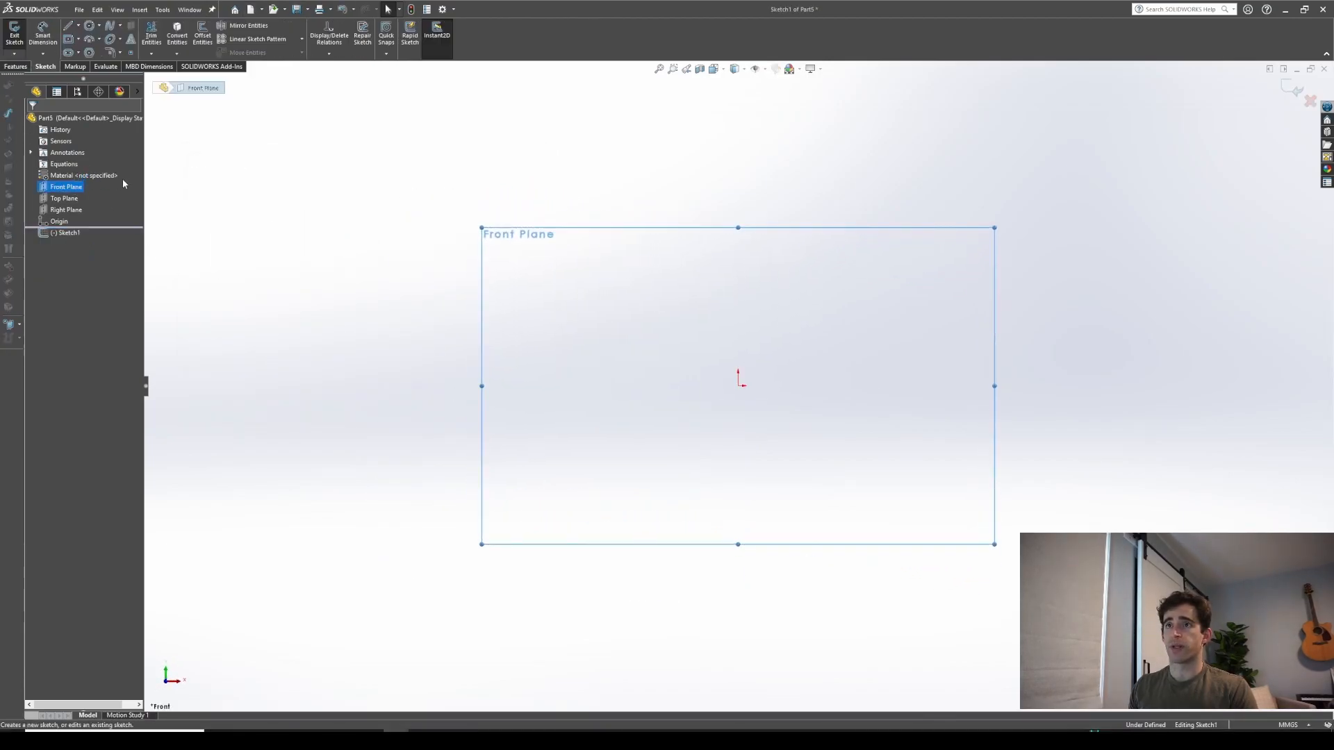
{"action": "left_click", "coordinate": [89, 26]}
{"action": "left_click", "coordinate": [737, 386]}
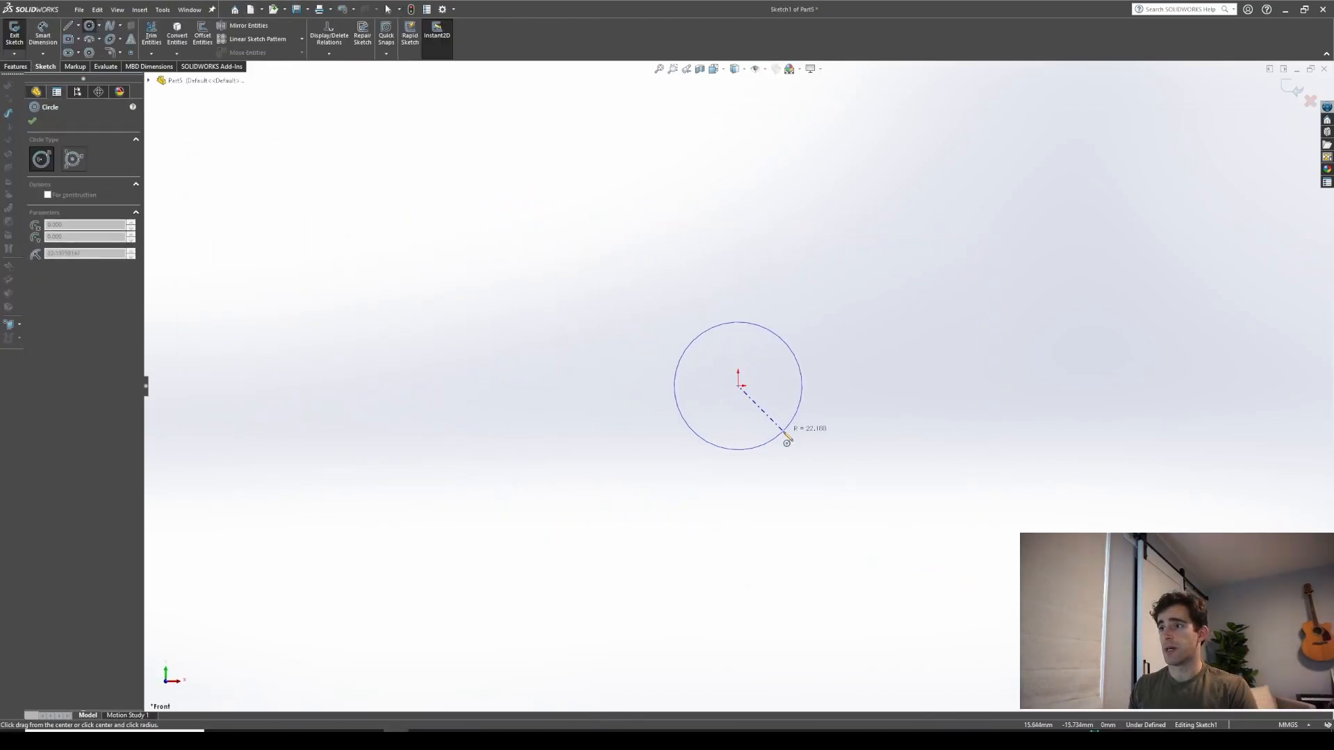
{"action": "left_click", "coordinate": [785, 432]}
Dimension the circle's diameter to 20 mm
{"action": "right_click_drag", "start_coordinate": [865, 478], "coordinate": [851, 410]}
{"action": "left_click", "coordinate": [783, 339]}
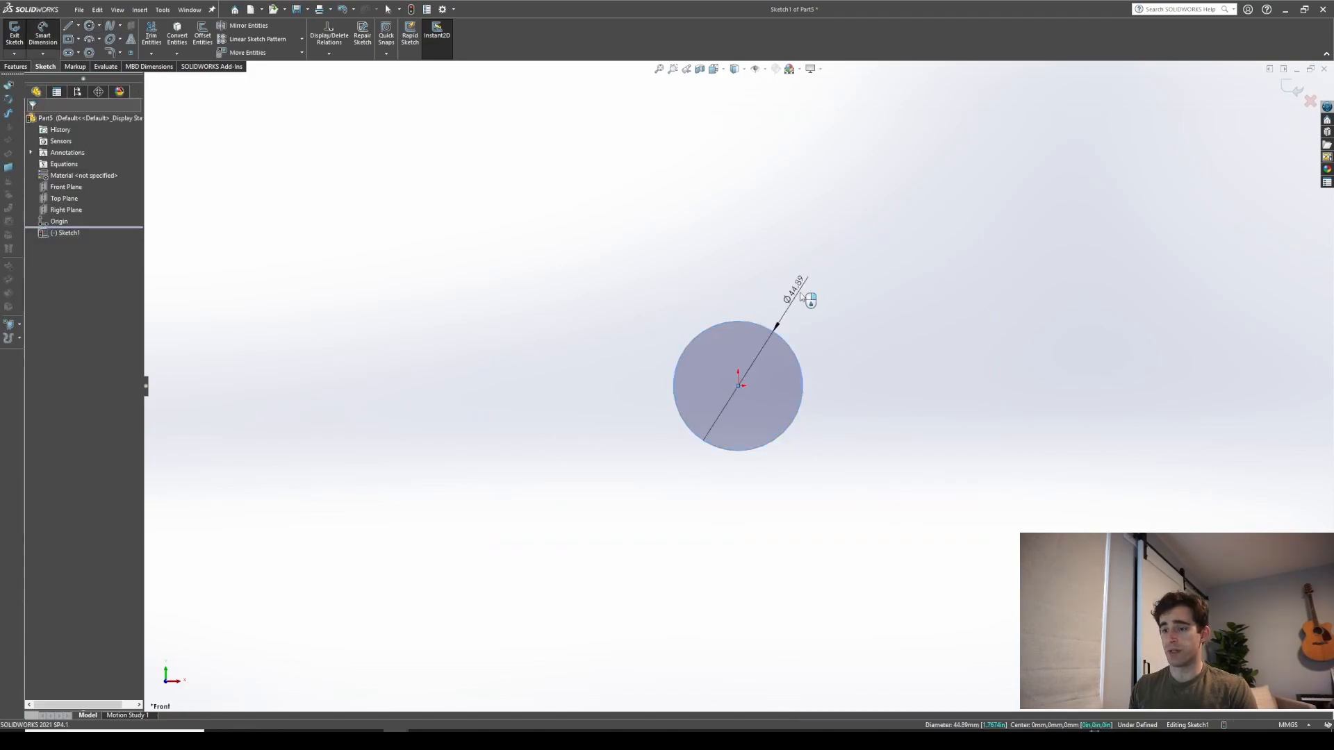
{"action": "left_click", "coordinate": [799, 290]}
{"action": "type", "text": "20"}
{"action": "key", "text": "Return"}
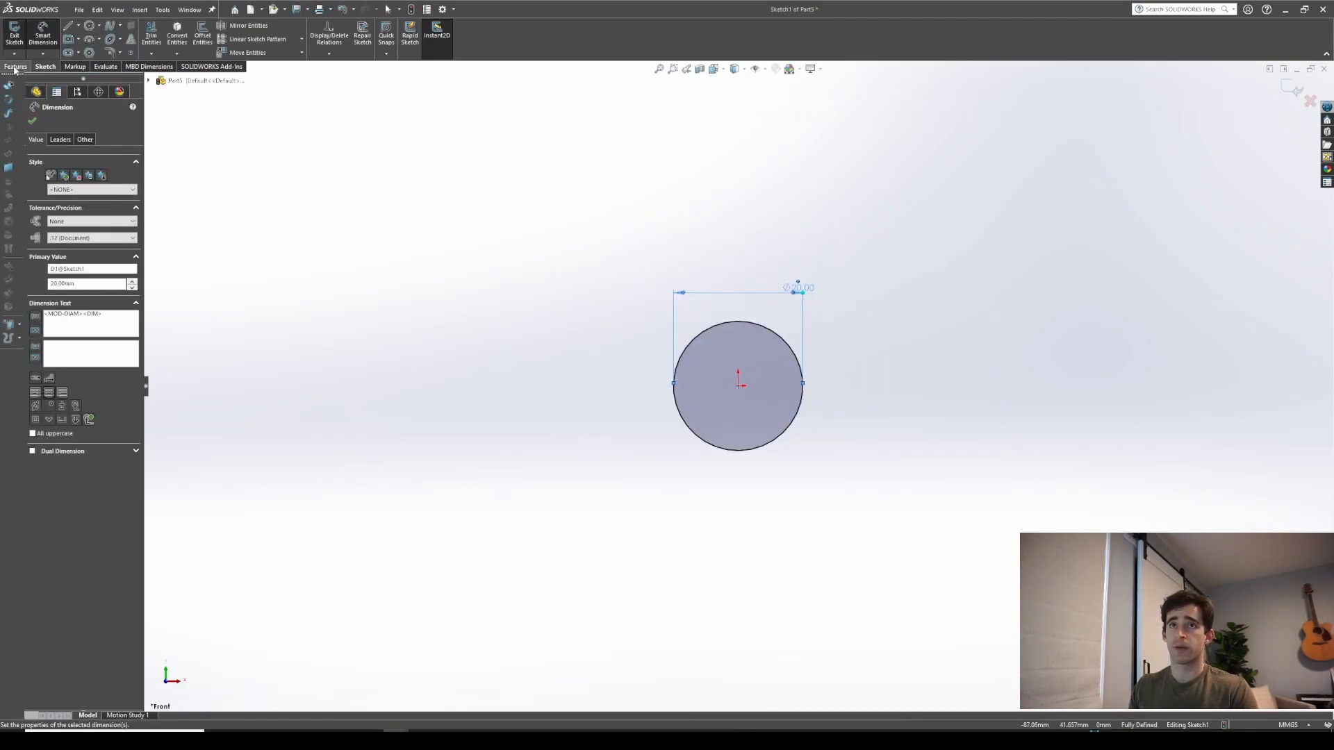
Extrude the circle 20 mm into a solid cylinder
{"action": "left_click", "coordinate": [16, 66]}
{"action": "left_click", "coordinate": [19, 34]}
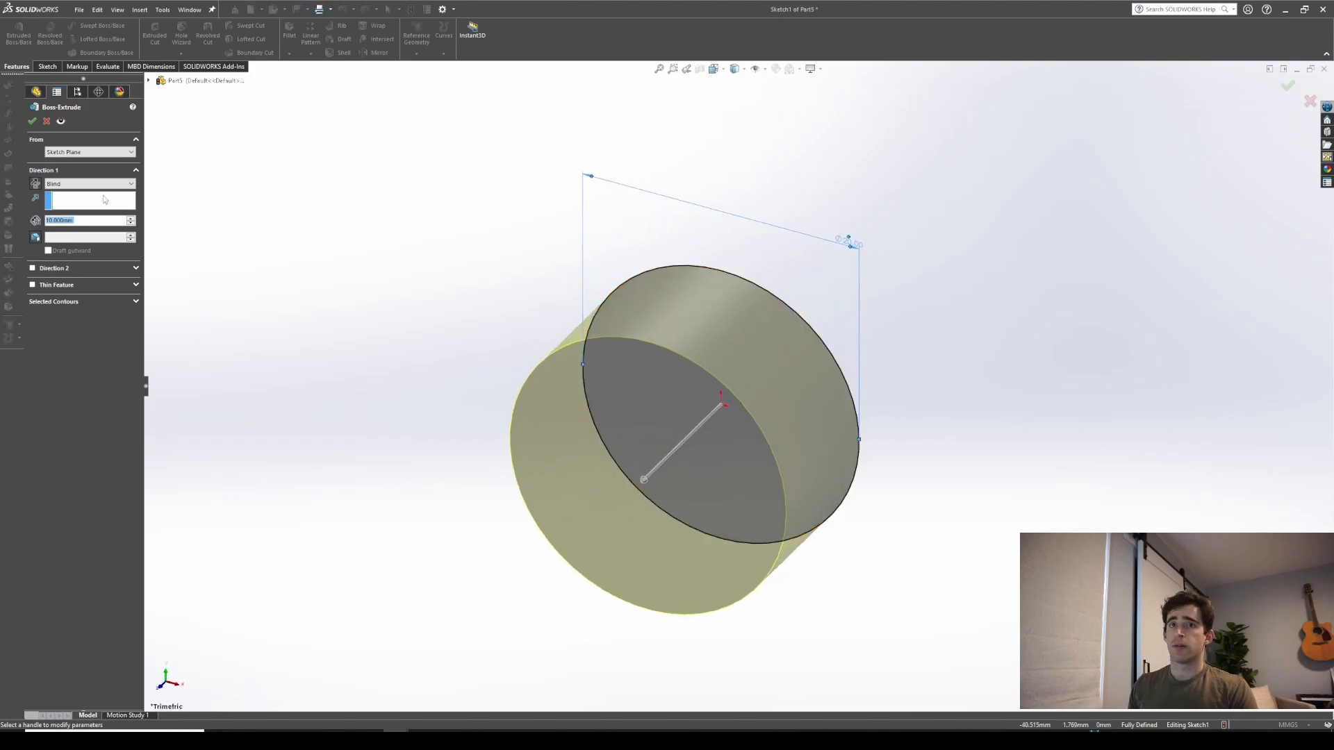
{"action": "type", "text": "2"}
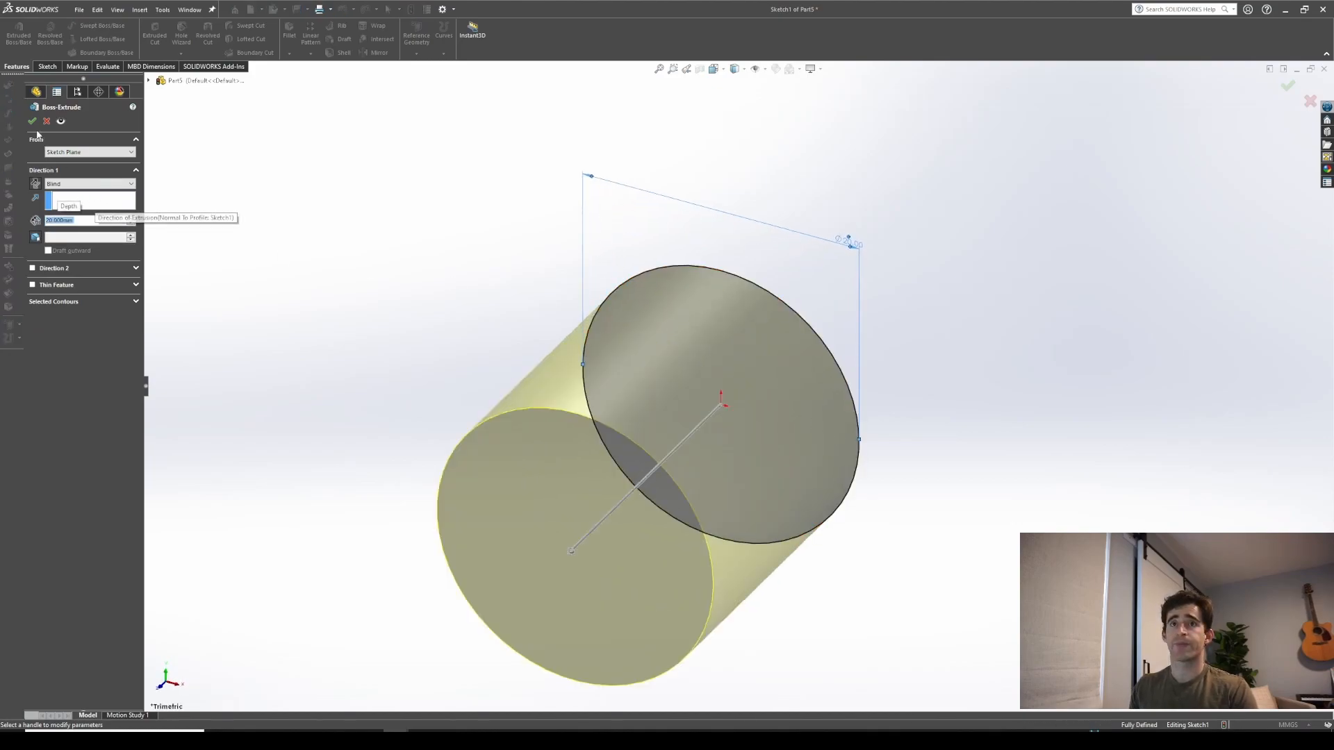
{"action": "left_click", "coordinate": [32, 121]}
{"action": "scroll", "coordinate": [752, 479], "scroll_direction": "up", "scroll_amount": 1}
{"action": "mouse_move", "coordinate": [752, 480]}
{"action": "middle_mouse_down"}
{"action": "mouse_move", "coordinate": [769, 397]}
{"action": "mouse_move", "coordinate": [735, 477]}
{"action": "middle_mouse_up"}
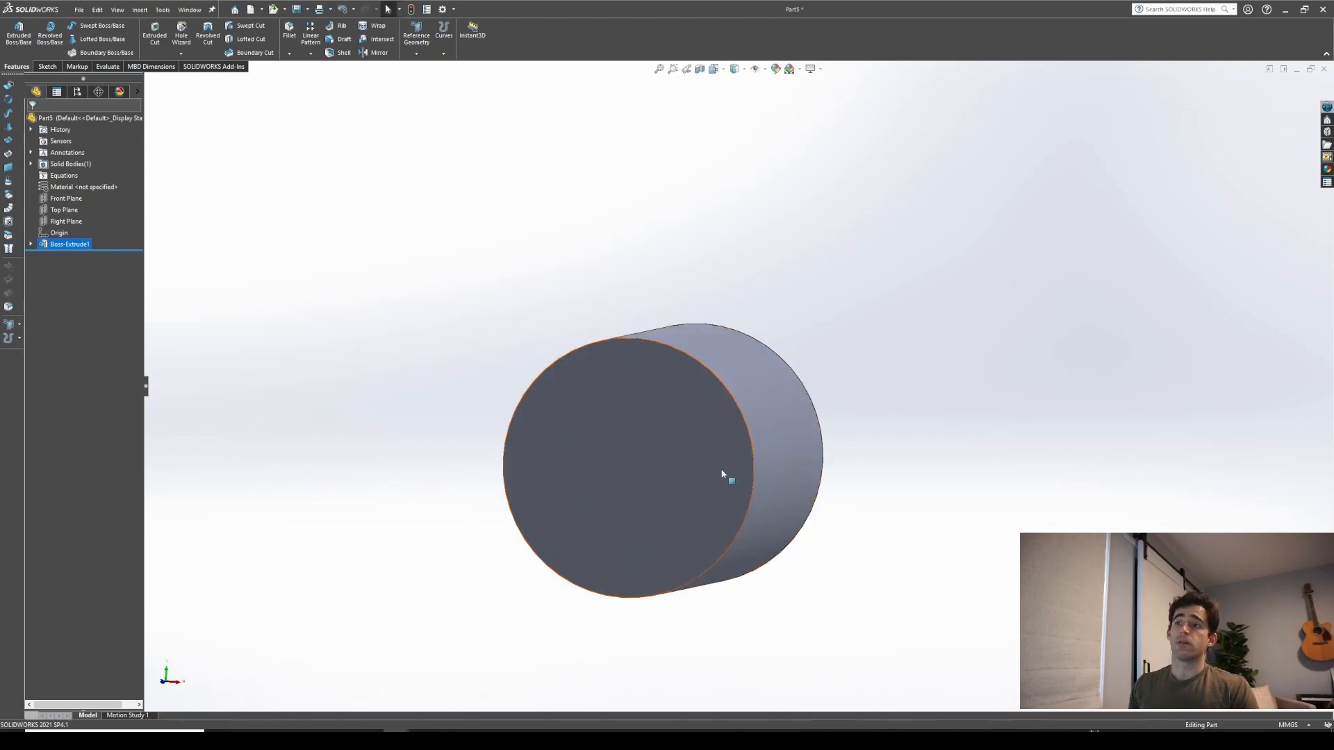
Start a Helix and Spiral feature on the cylinder's top face
{"action": "scroll", "coordinate": [792, 535], "scroll_direction": "down", "scroll_amount": 2}
{"action": "middle_click_drag", "start_coordinate": [792, 535], "coordinate": [740, 332]}
{"action": "scroll", "coordinate": [740, 336], "scroll_direction": "up", "scroll_amount": 2}
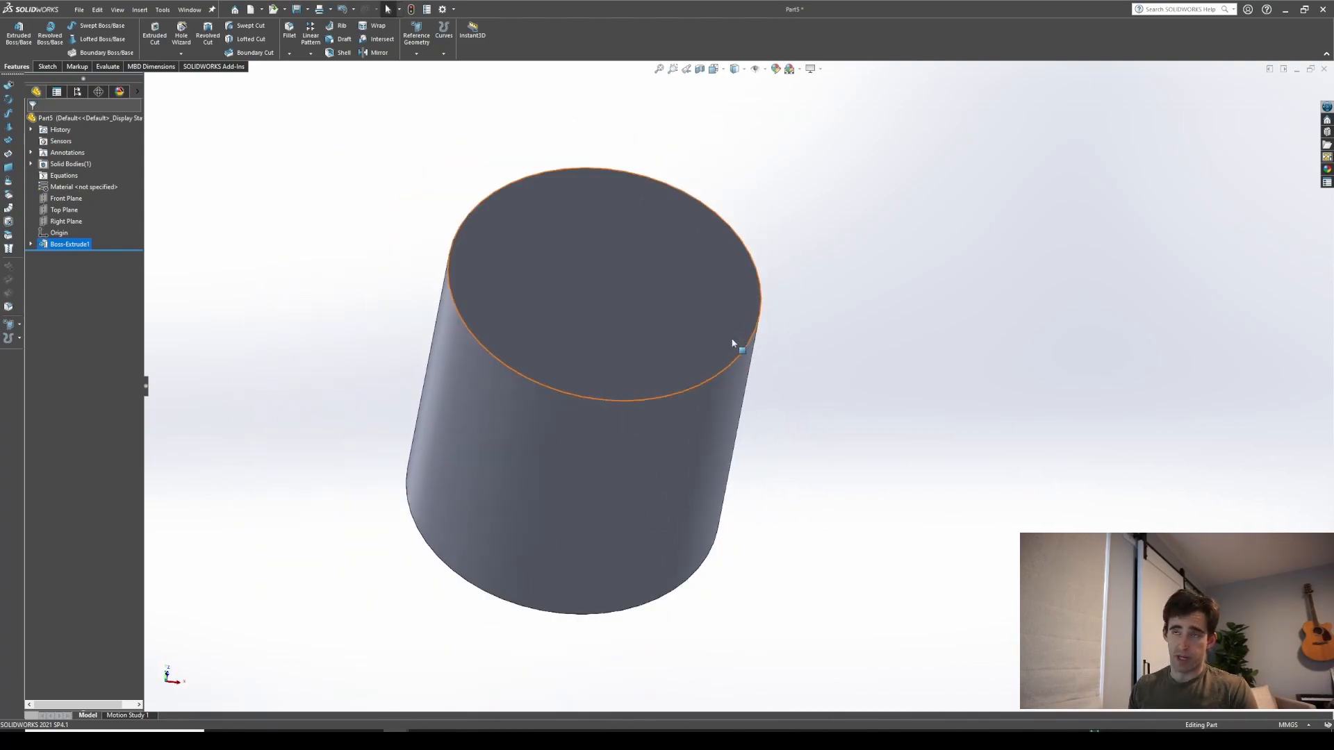
{"action": "left_click", "coordinate": [444, 55]}
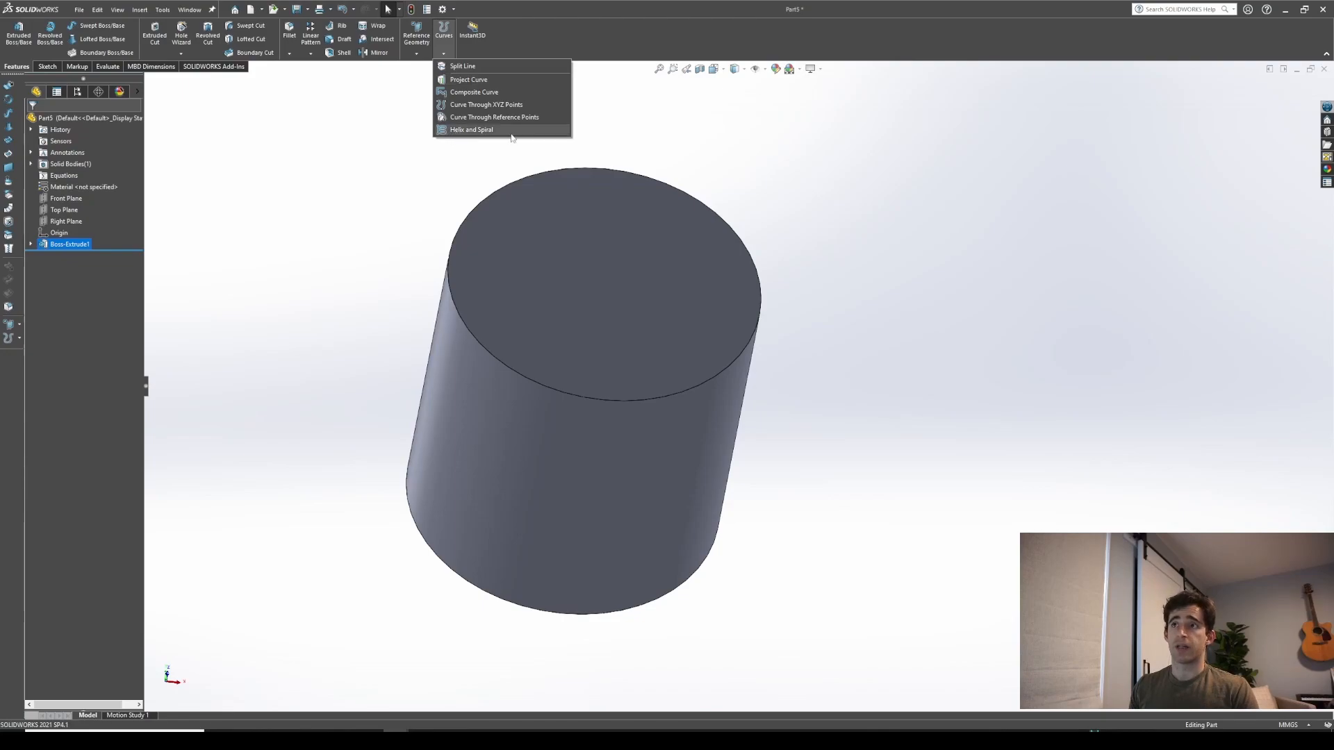
{"action": "left_click", "coordinate": [479, 134]}
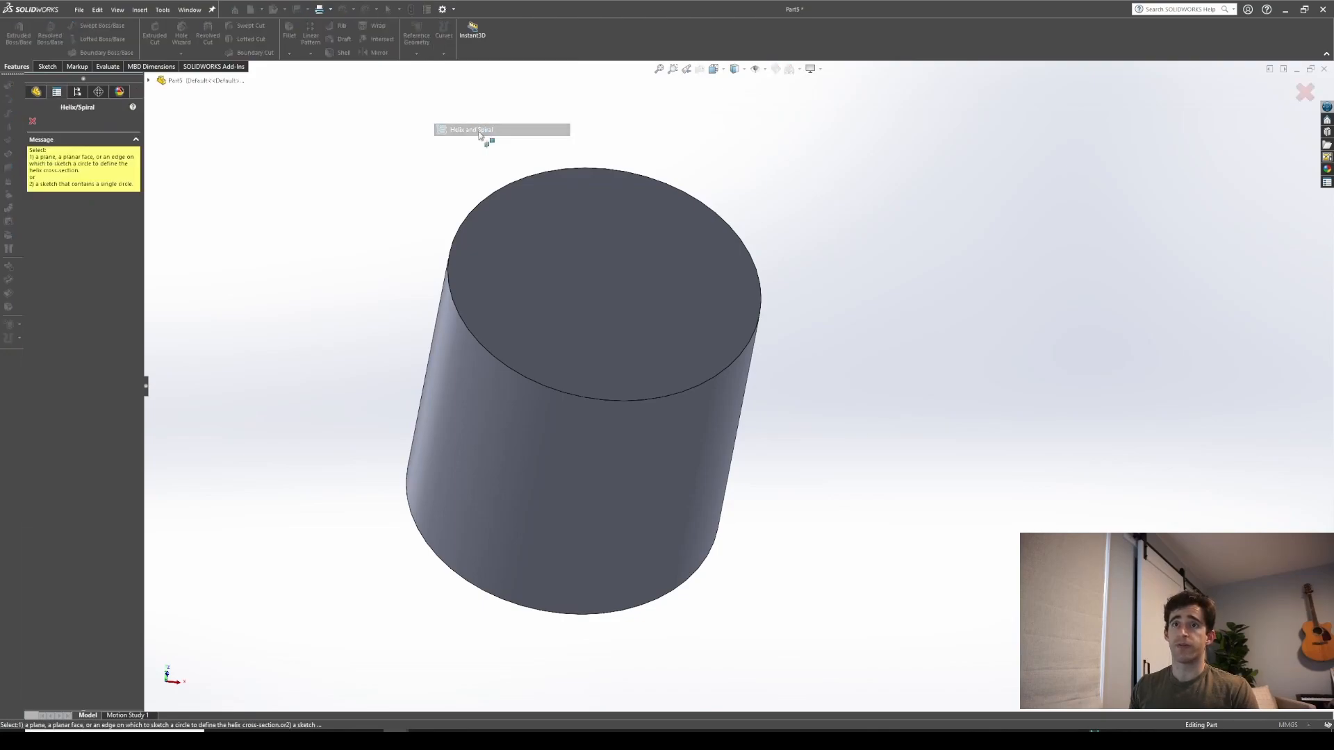
{"action": "left_click", "coordinate": [609, 283]}
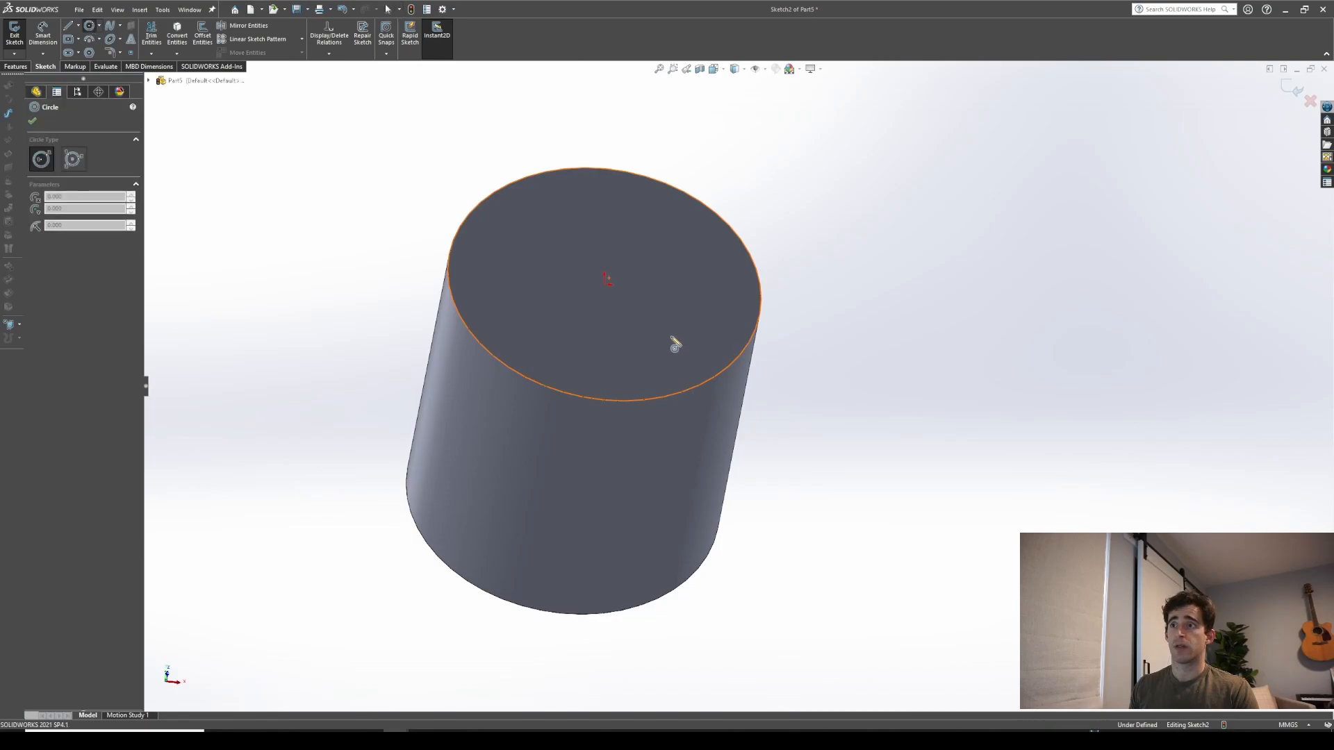
Sketch a circle on the cylinder's top face, make it coradial with the top edge, and exit the sketch
{"action": "left_click", "coordinate": [604, 284]}
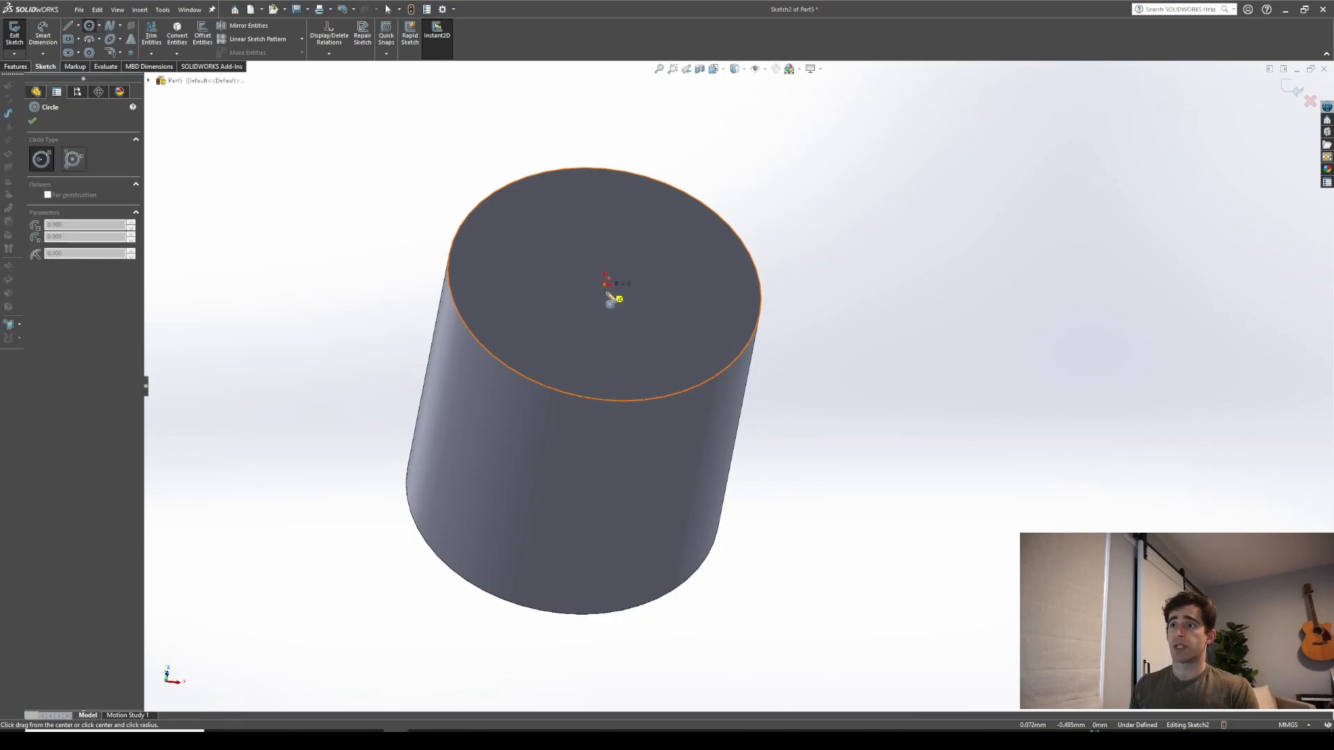
{"action": "left_click", "coordinate": [671, 398]}
{"action": "key", "text": "Escape"}
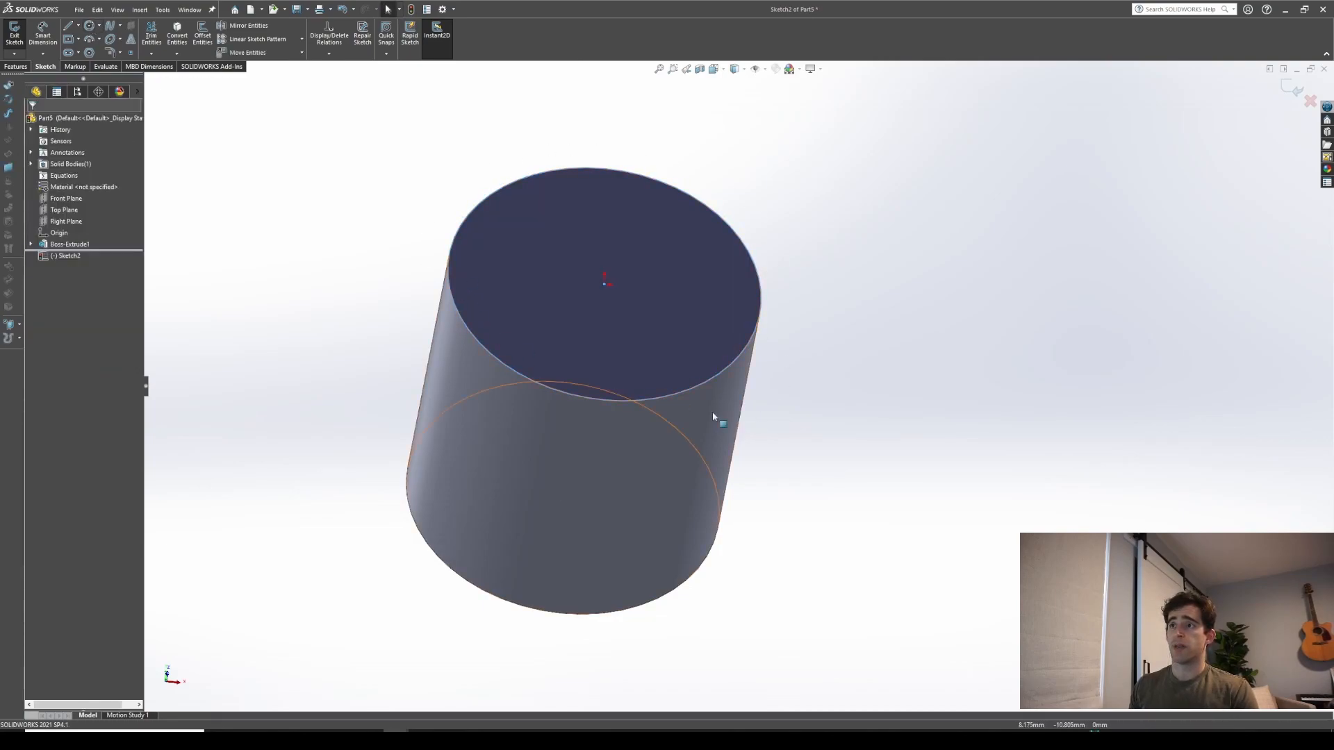
{"action": "left_click_drag", "start_coordinate": [696, 388], "coordinate": [682, 372]}
{"action": "left_click", "coordinate": [685, 390], "text": "ctrl"}
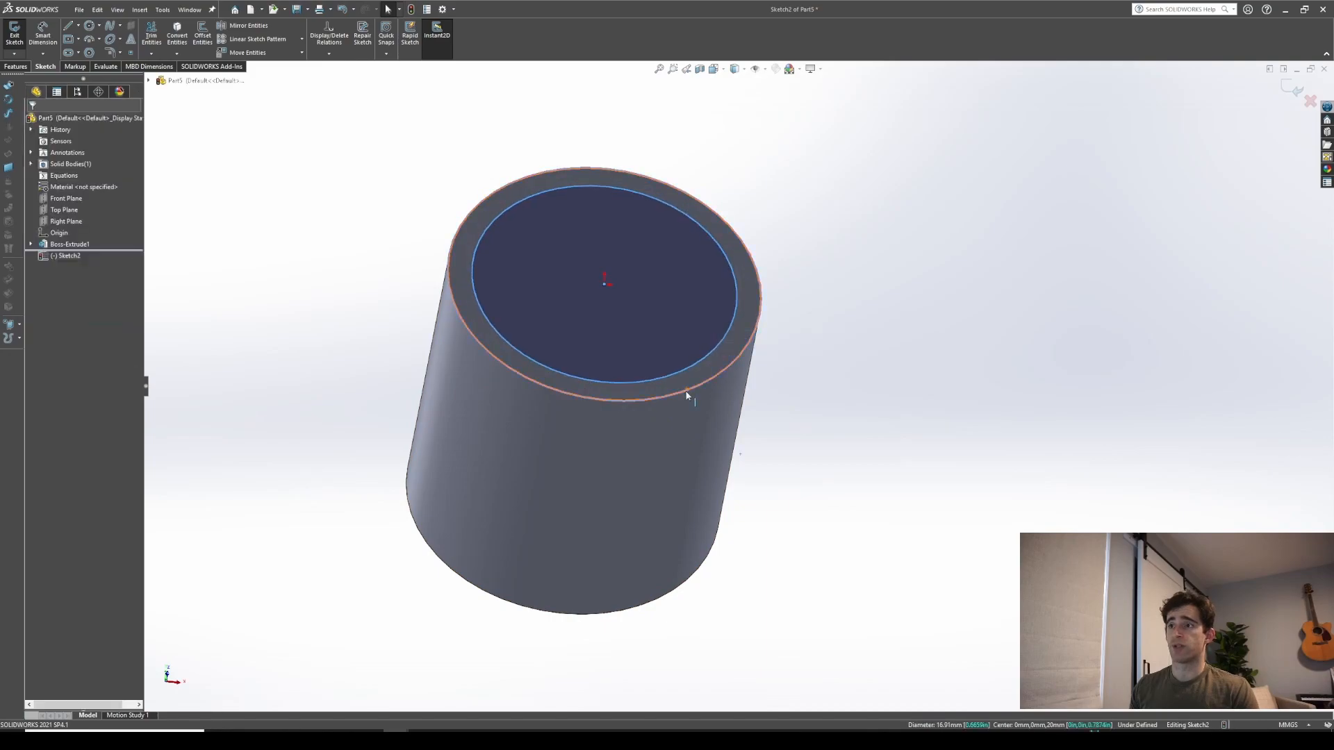
{"action": "left_click", "coordinate": [36, 289]}
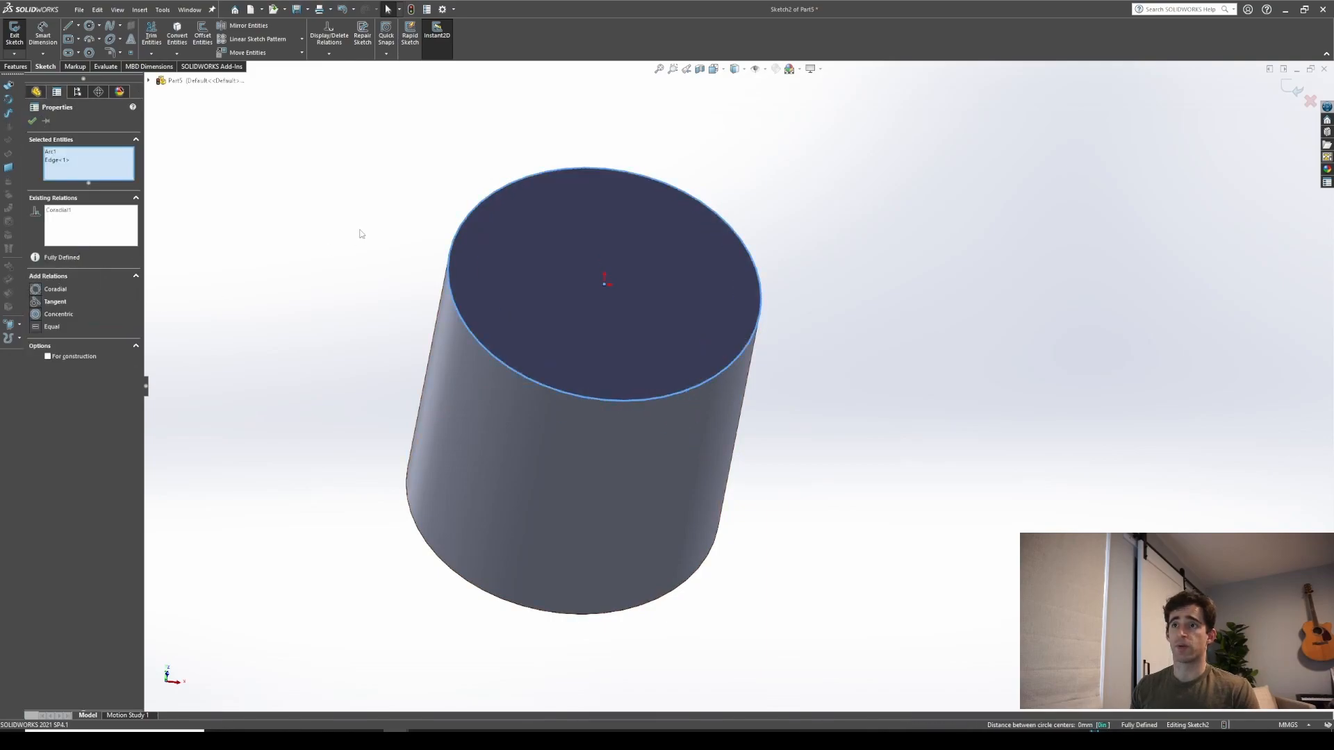
{"action": "left_click", "coordinate": [33, 123]}
{"action": "left_click", "coordinate": [17, 36]}
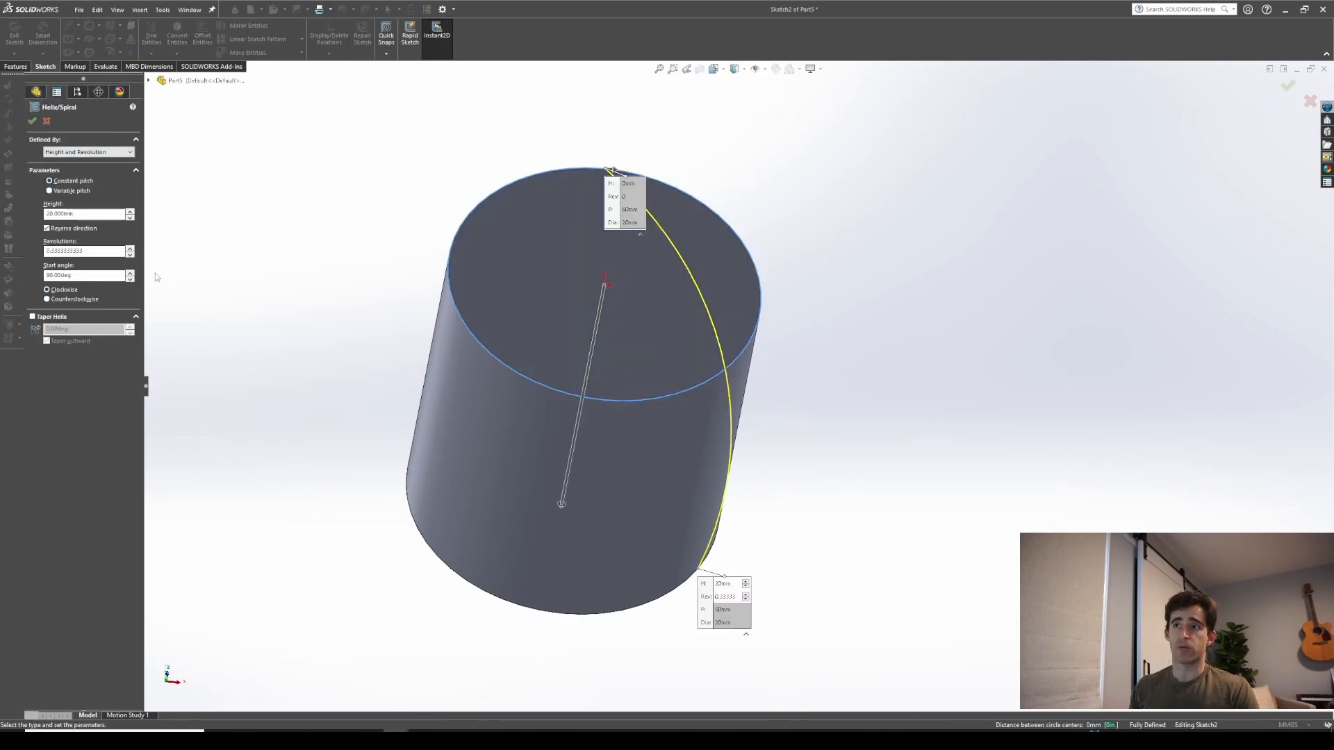
Set the helix height to 20 mm with 0.3333333 revolutions and confirm the helix
{"action": "middle_click_drag", "start_coordinate": [348, 296], "coordinate": [182, 221]}
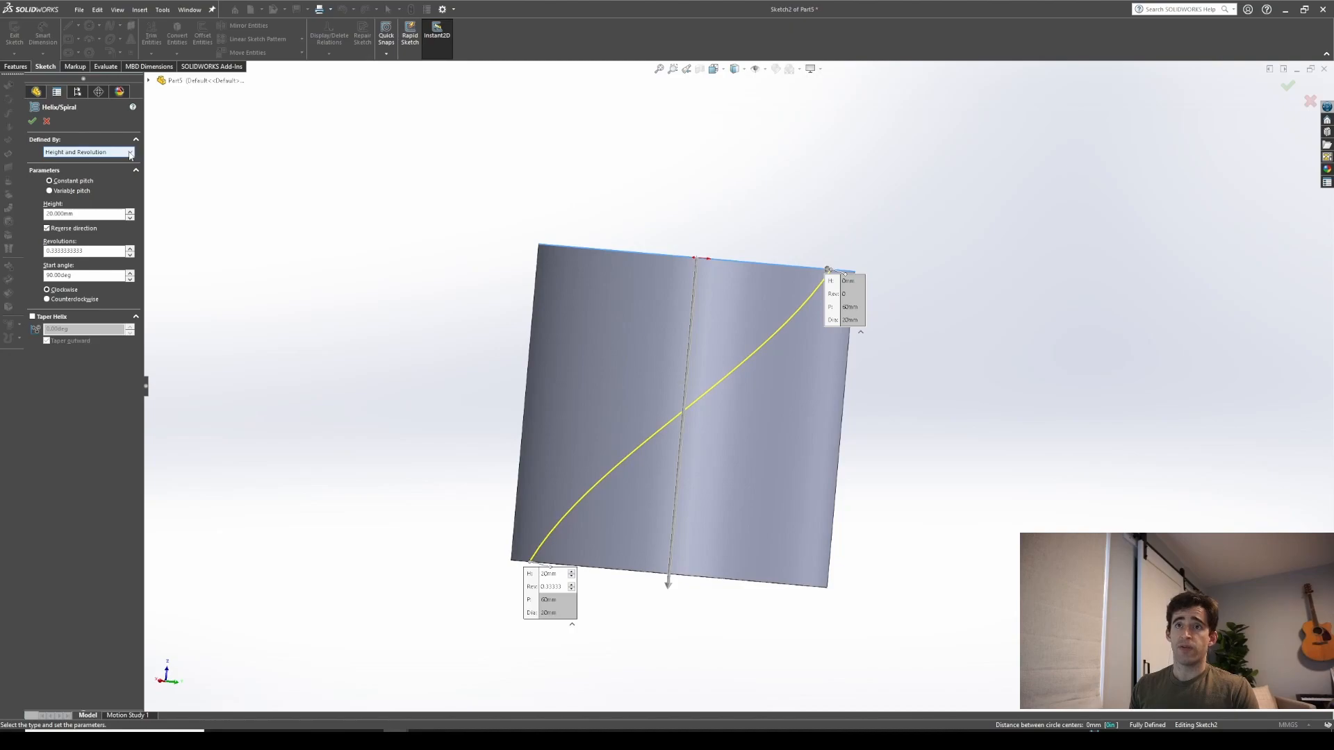
{"action": "double_click", "coordinate": [81, 211]}
{"action": "type", "text": "2"}
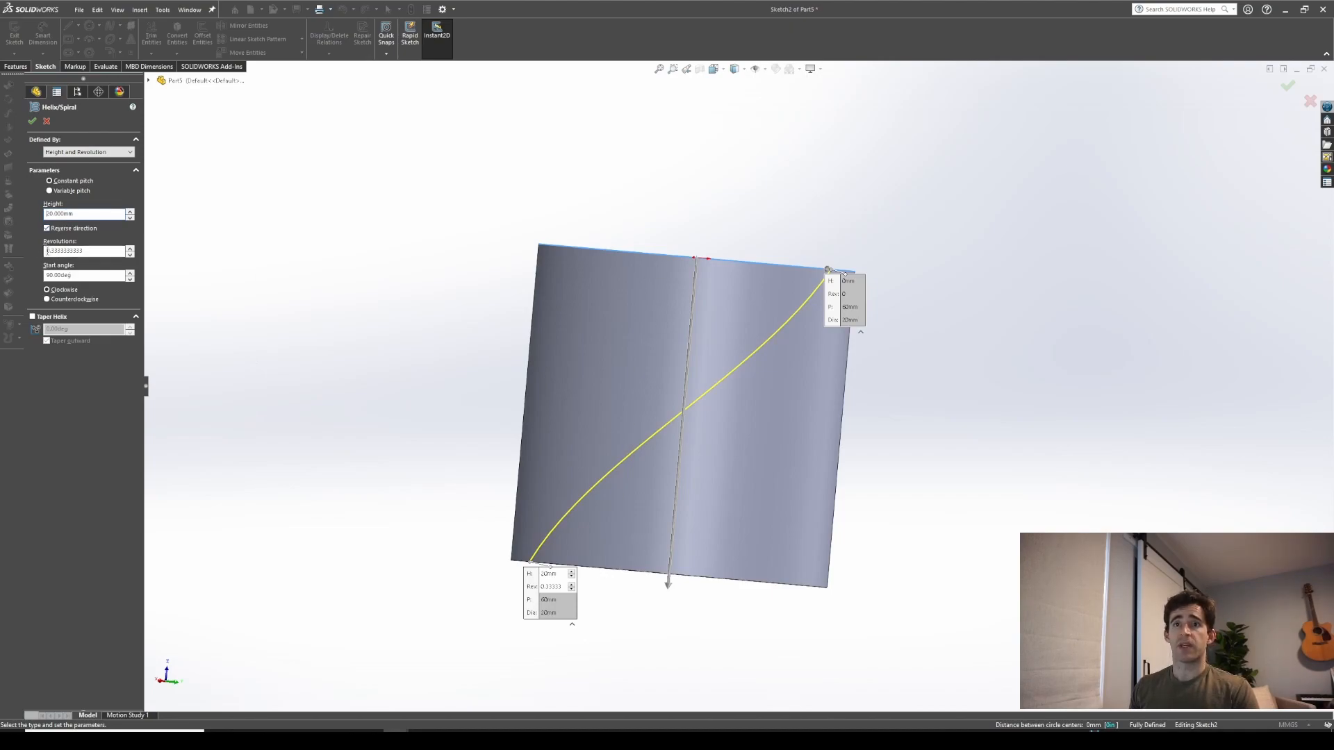
{"action": "double_click", "coordinate": [99, 252]}
{"action": "type", "text": "1"}
{"action": "middle_click_drag", "start_coordinate": [603, 455], "coordinate": [633, 471]}
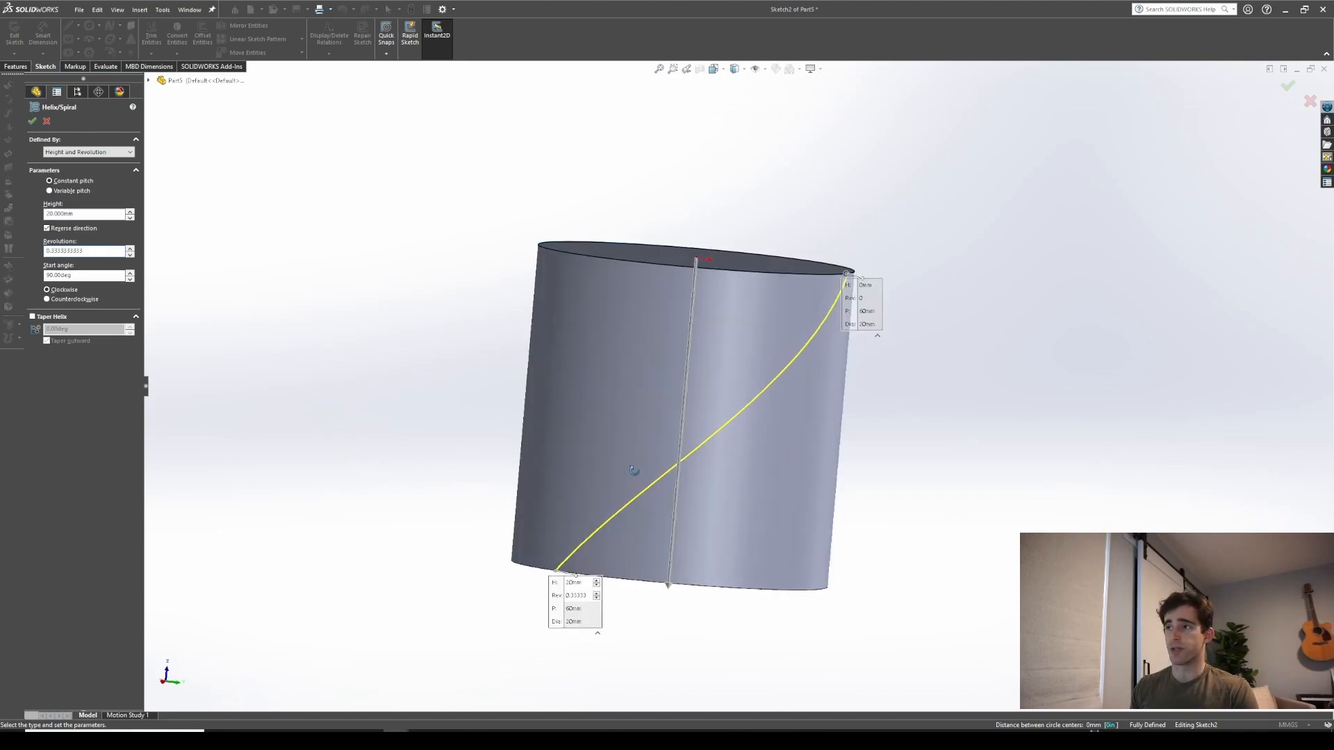
{"action": "scroll", "coordinate": [636, 474], "scroll_direction": "up", "scroll_amount": 1}
{"action": "middle_click_drag", "start_coordinate": [765, 414], "coordinate": [576, 285]}
{"action": "scroll", "coordinate": [743, 396], "scroll_direction": "down", "scroll_amount": 1}
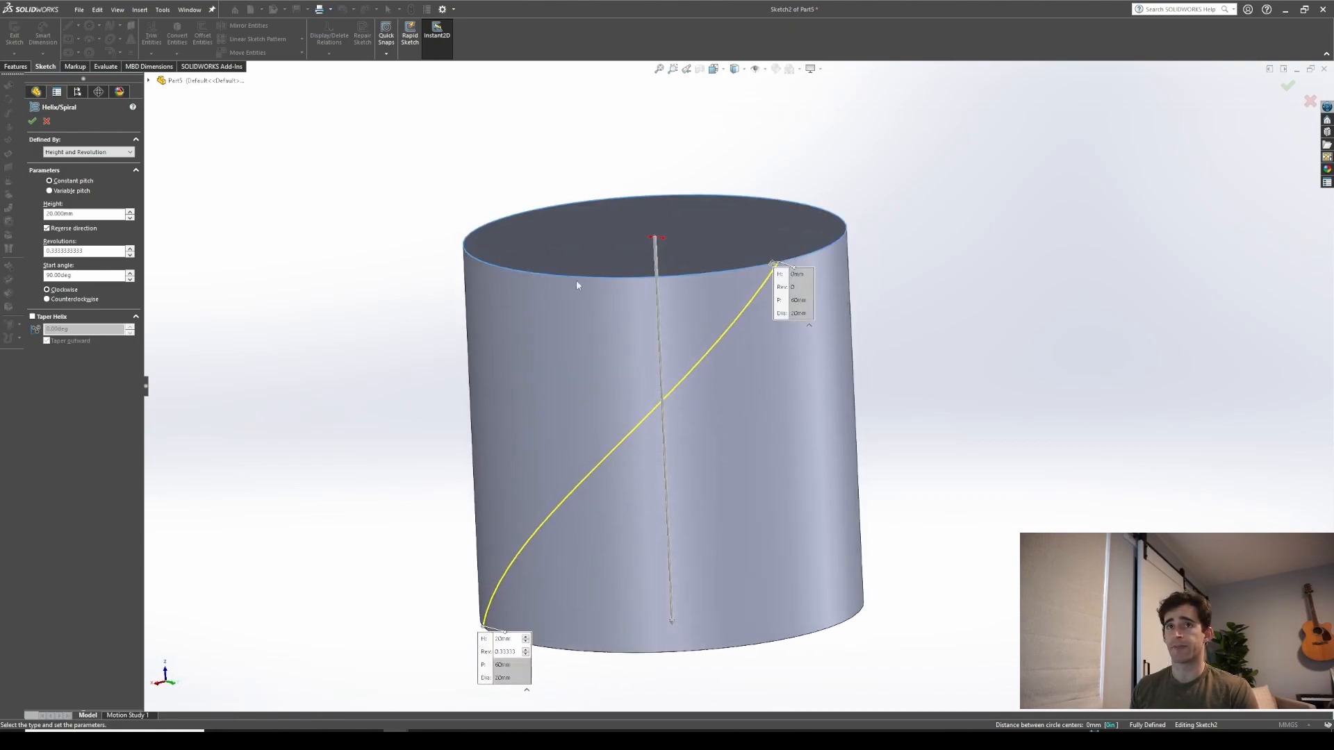
{"action": "left_click", "coordinate": [33, 121]}
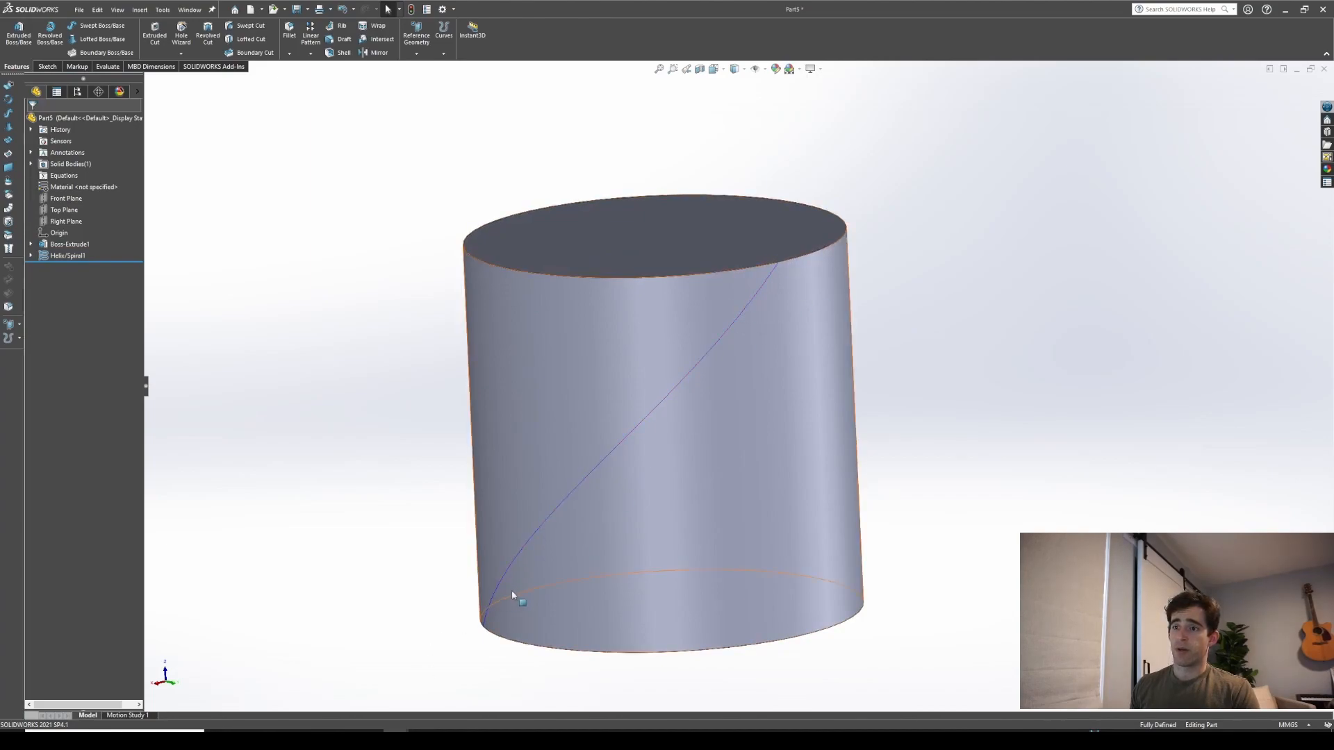
Start a sketch on the top face and draw a line from the center to the helix's start point
{"action": "middle_click_drag", "start_coordinate": [711, 396], "coordinate": [729, 437]}
{"action": "left_click", "coordinate": [726, 440]}
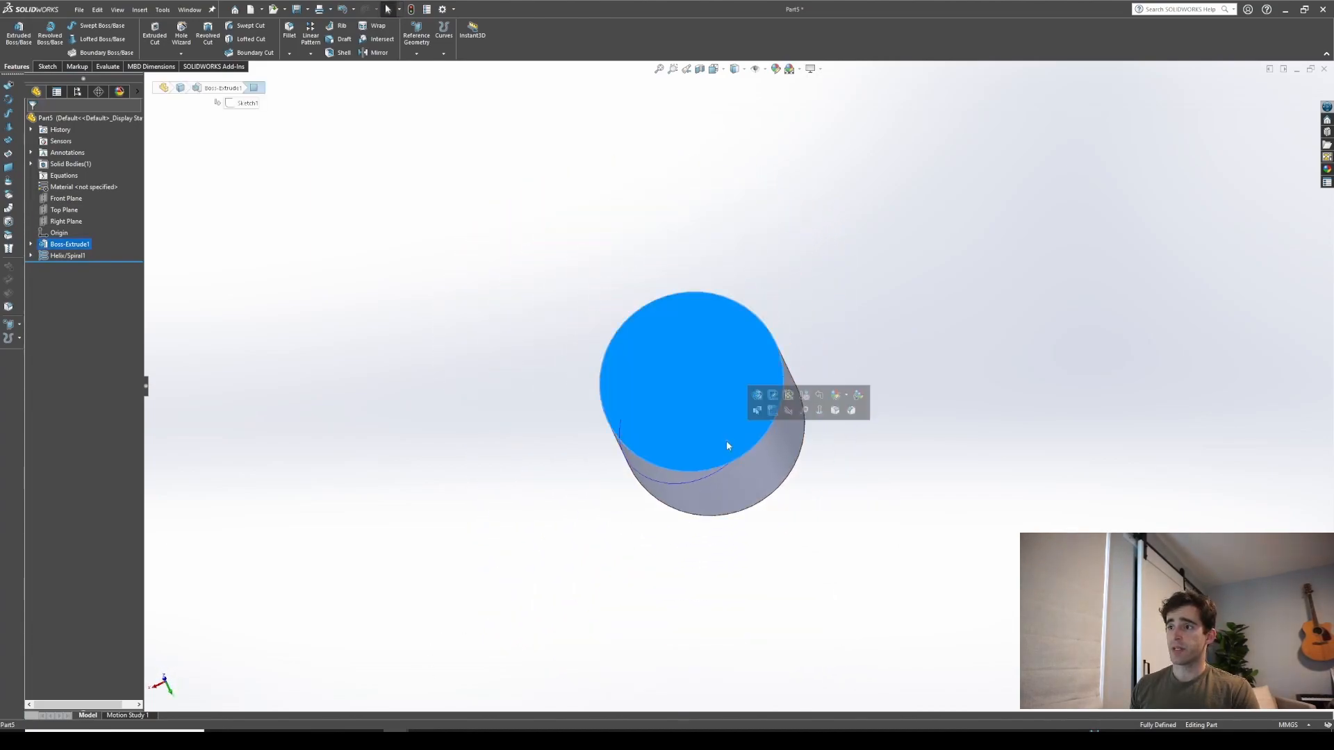
{"action": "left_click", "coordinate": [773, 394]}
{"action": "left_click", "coordinate": [78, 26]}
{"action": "left_click", "coordinate": [84, 38]}
{"action": "left_click", "coordinate": [689, 385]}
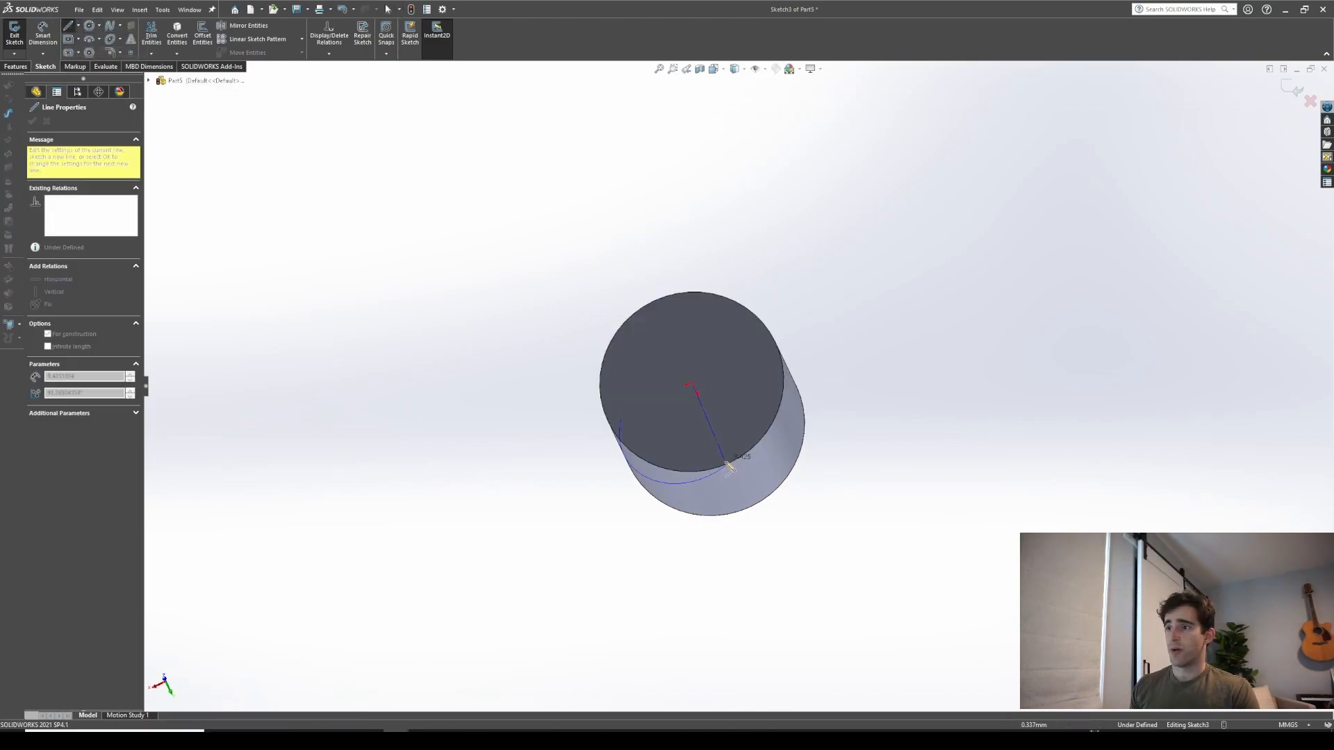
{"action": "left_click", "coordinate": [726, 461]}
{"action": "key", "text": "Escape"}
{"action": "scroll", "coordinate": [728, 453], "scroll_direction": "down", "scroll_amount": 3}
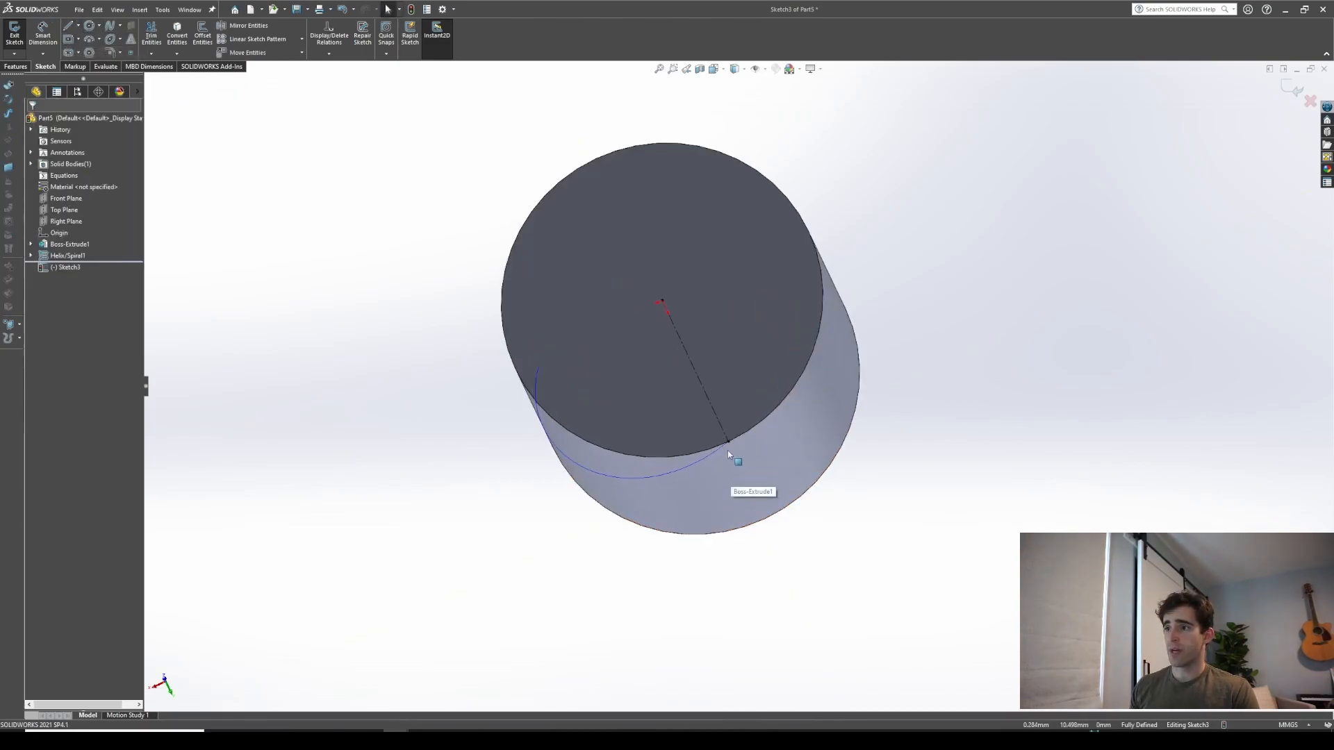
{"action": "left_click", "coordinate": [728, 444]}
{"action": "middle_click_drag", "start_coordinate": [728, 444], "coordinate": [726, 365]}
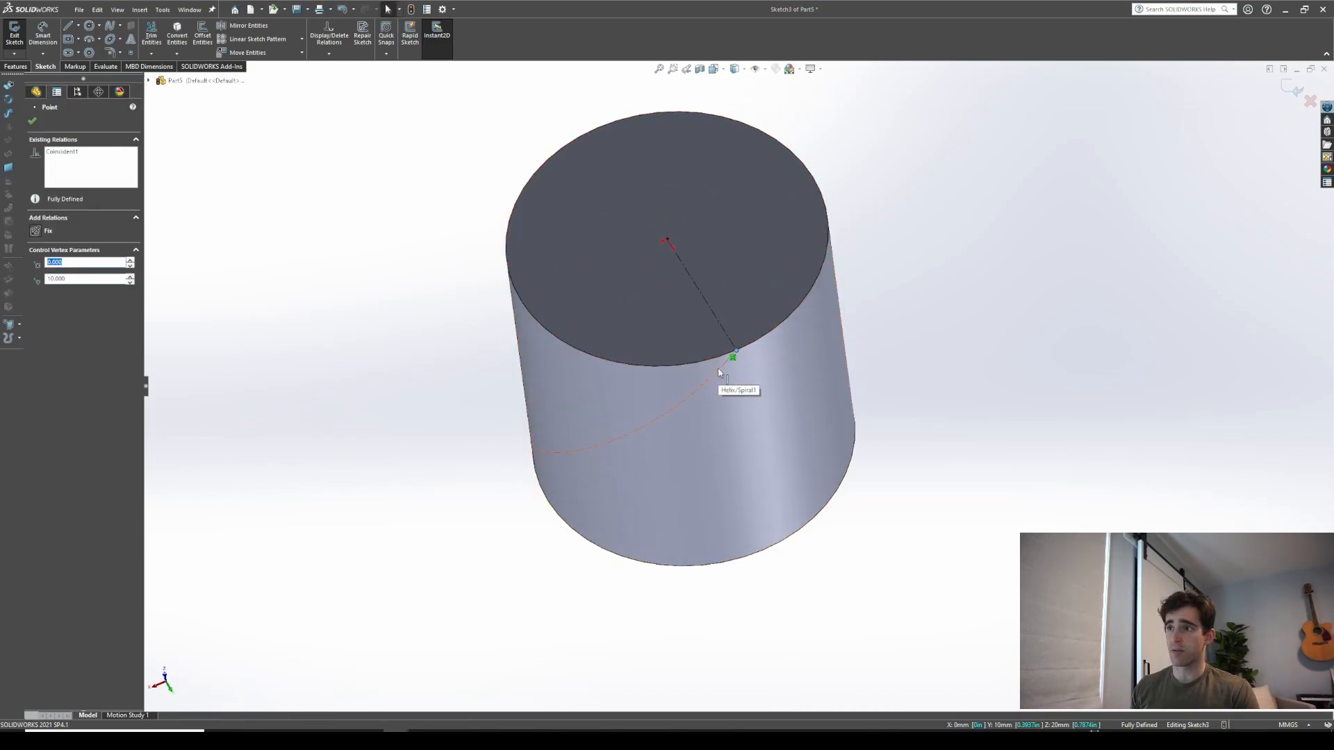
{"action": "left_click", "coordinate": [363, 272]}
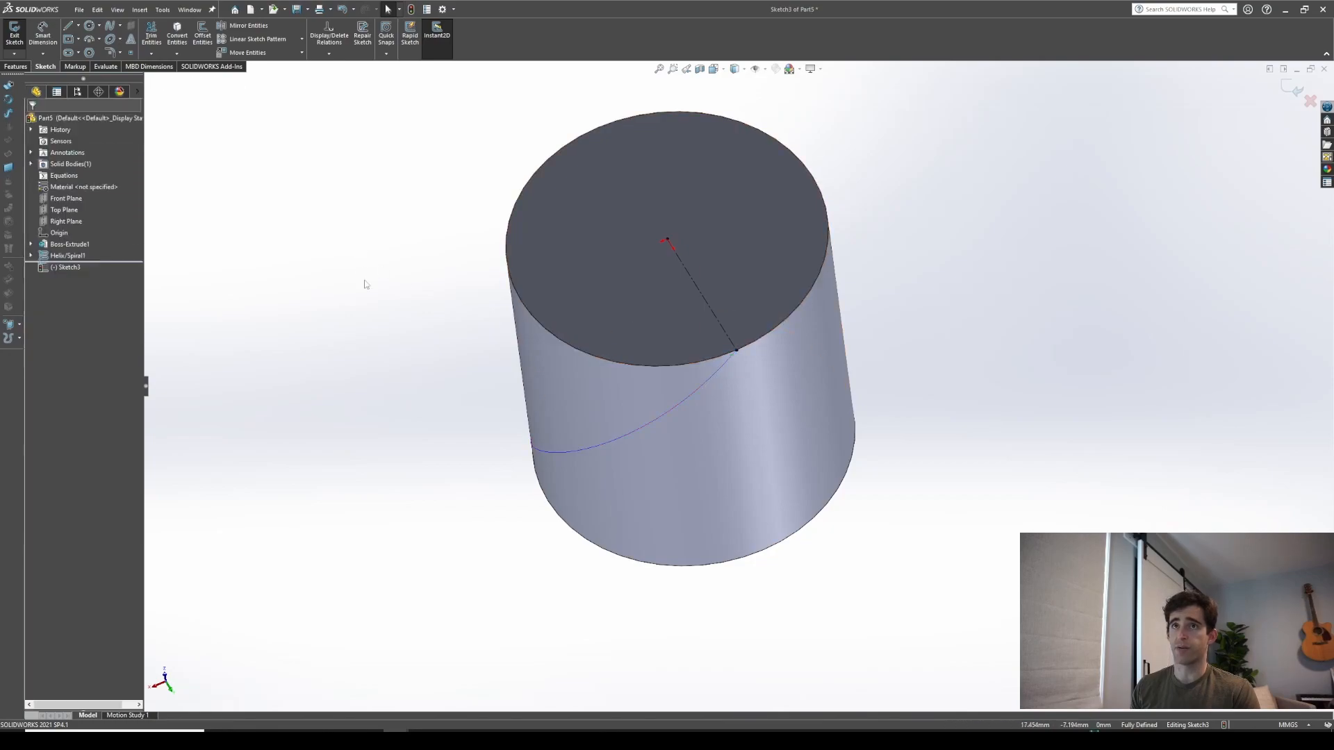
Draw a triangular profile at the helix's start and make two of its sides equal
{"action": "key", "text": "l"}
{"action": "left_click", "coordinate": [737, 350]}
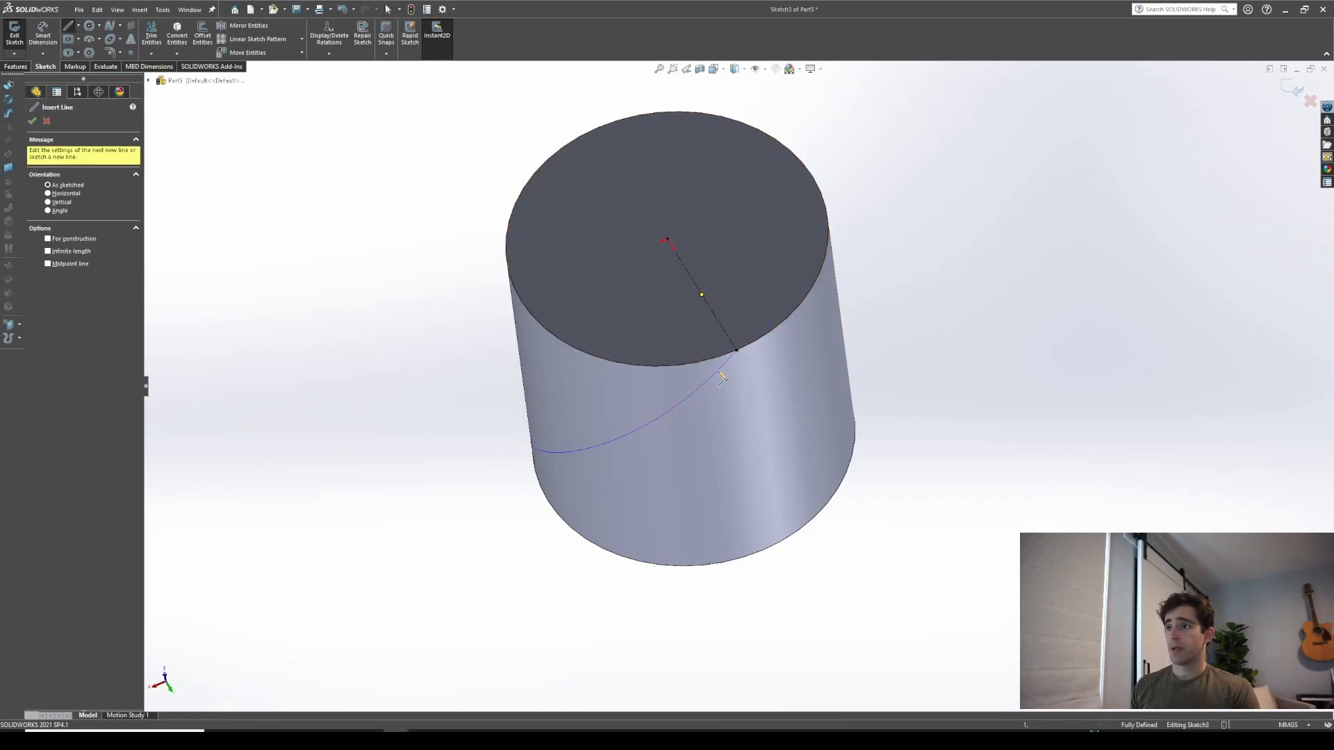
{"action": "left_click", "coordinate": [781, 339]}
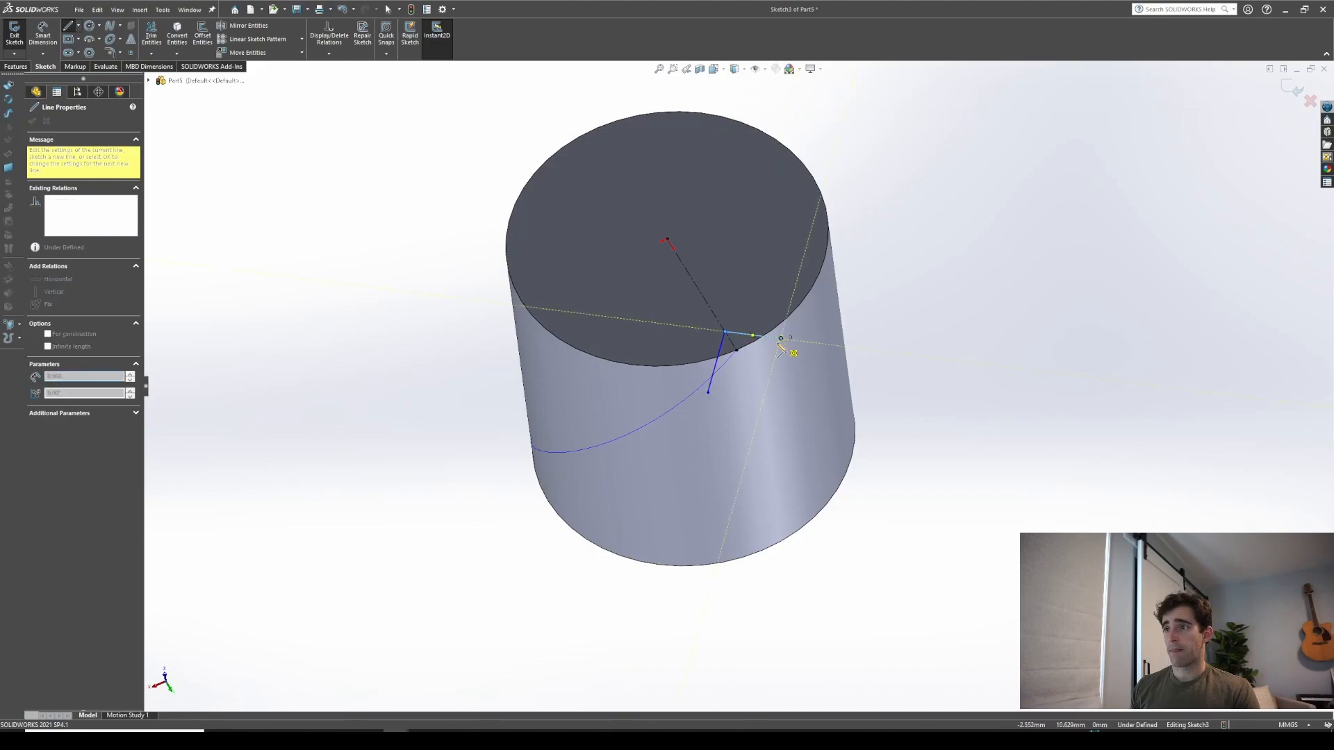
{"action": "key", "text": "Escape"}
{"action": "left_click", "coordinate": [713, 375]}
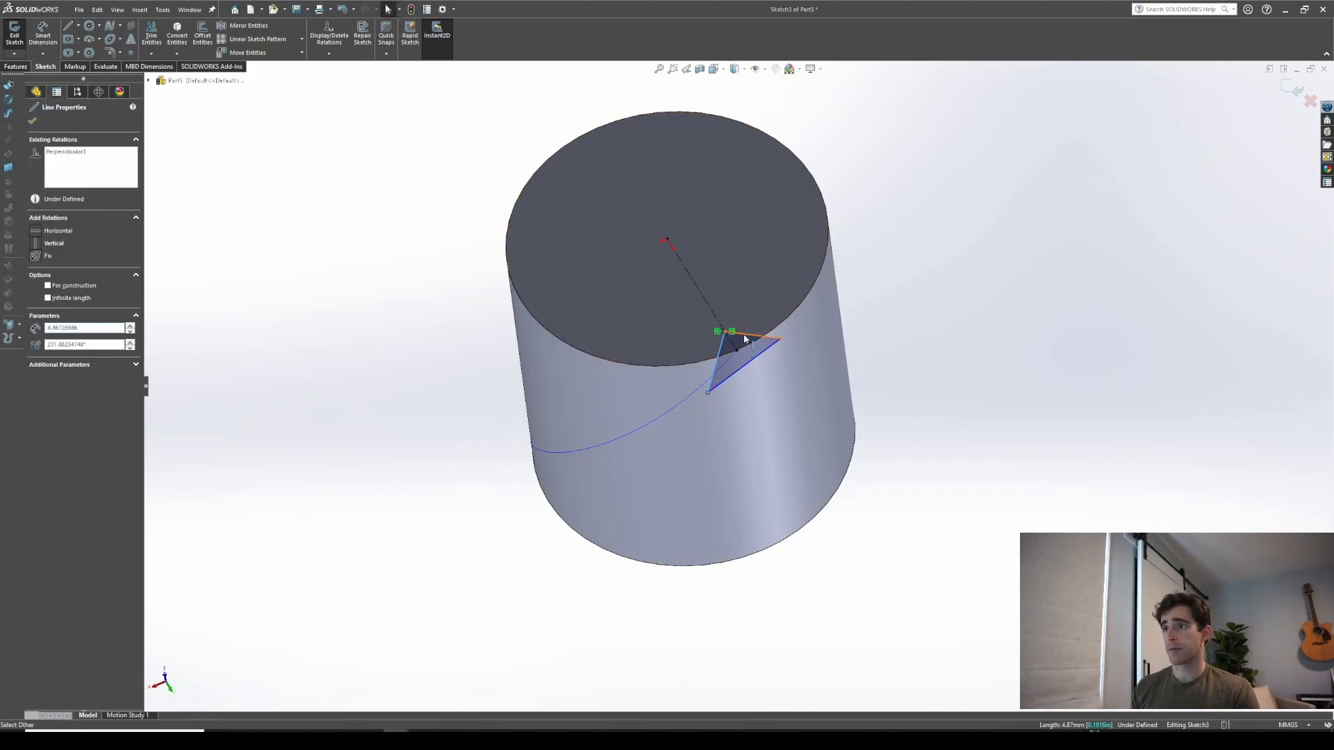
{"action": "left_click", "coordinate": [743, 336], "text": "ctrl"}
{"action": "left_click", "coordinate": [57, 352]}
{"action": "key", "text": "d"}
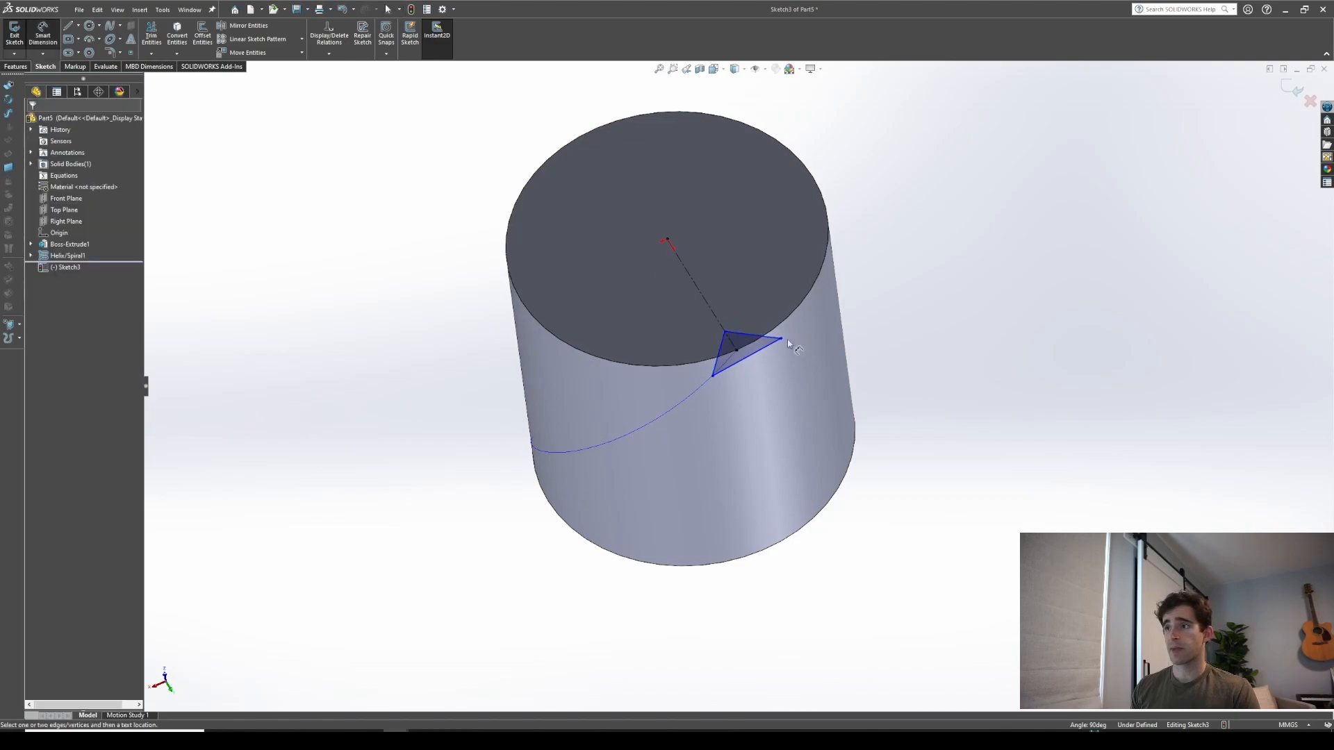
Dimension the triangle's short side to 0.75 mm
{"action": "left_click", "coordinate": [730, 336]}
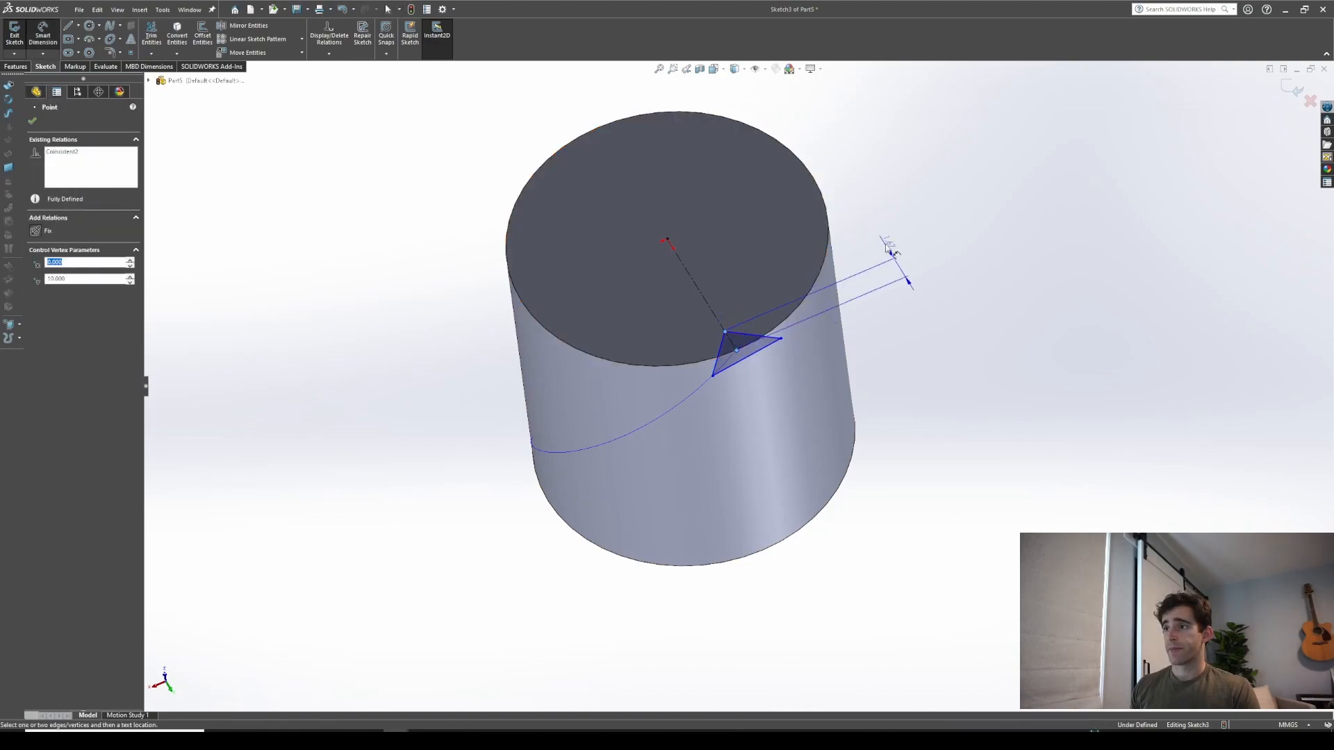
{"action": "left_click", "coordinate": [908, 281]}
{"action": "type", "text": "0.75"}
{"action": "key", "text": "Return"}
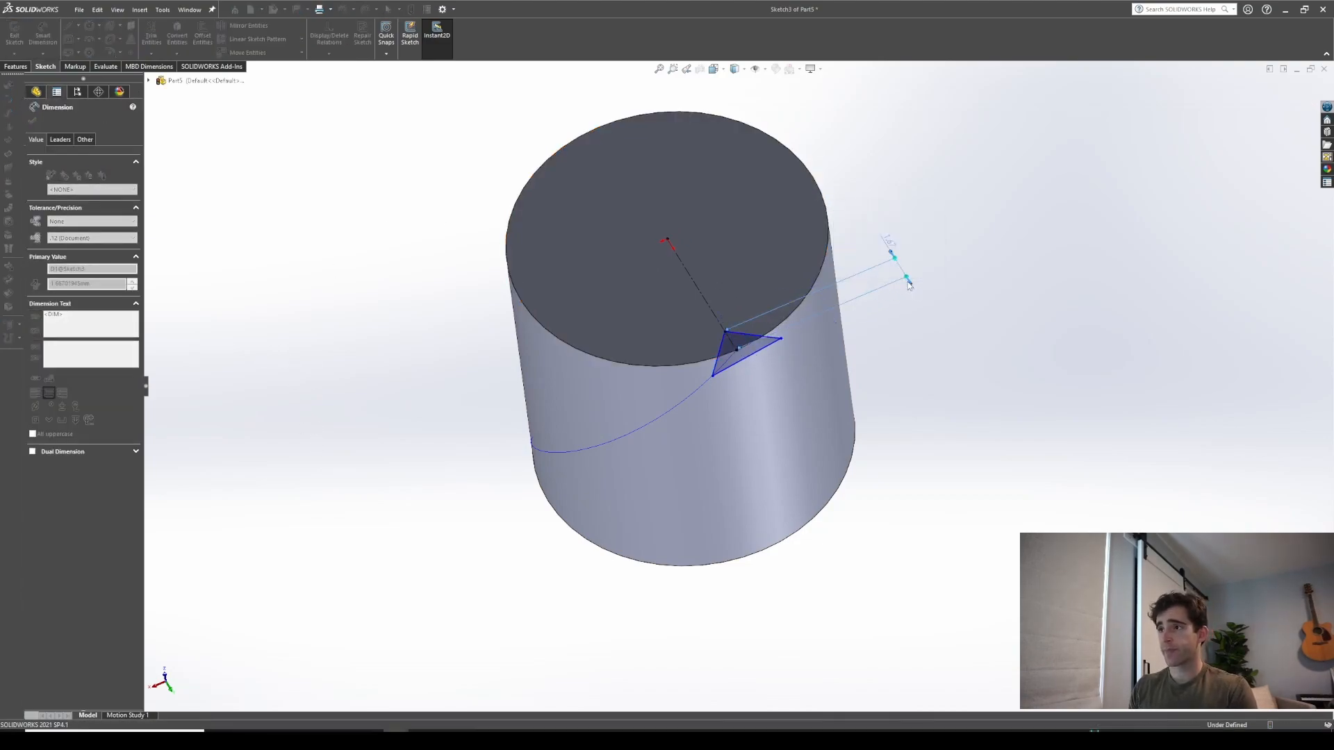
Dimension the angle between the triangle's side and the vertical construction line to 45°
{"action": "left_click", "coordinate": [725, 363]}
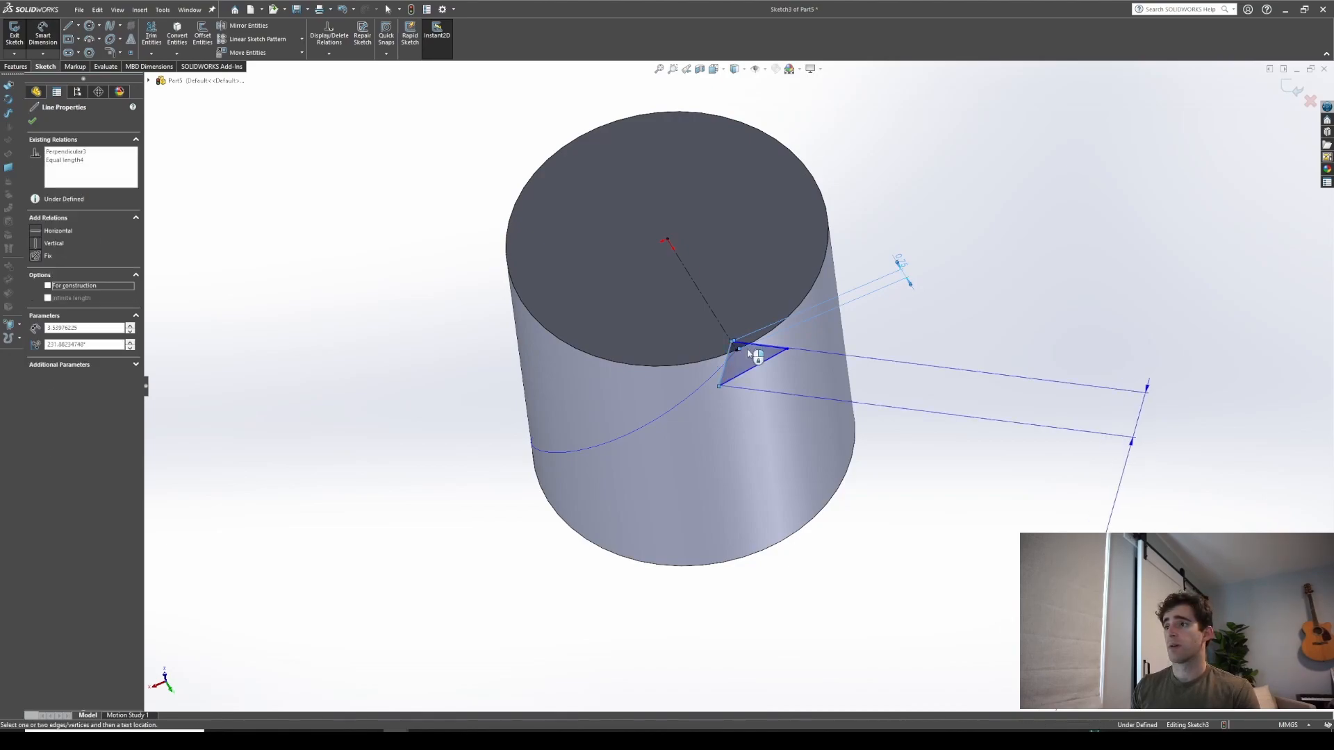
{"action": "scroll", "coordinate": [698, 382], "scroll_direction": "down", "scroll_amount": 8}
{"action": "left_click", "coordinate": [684, 366]}
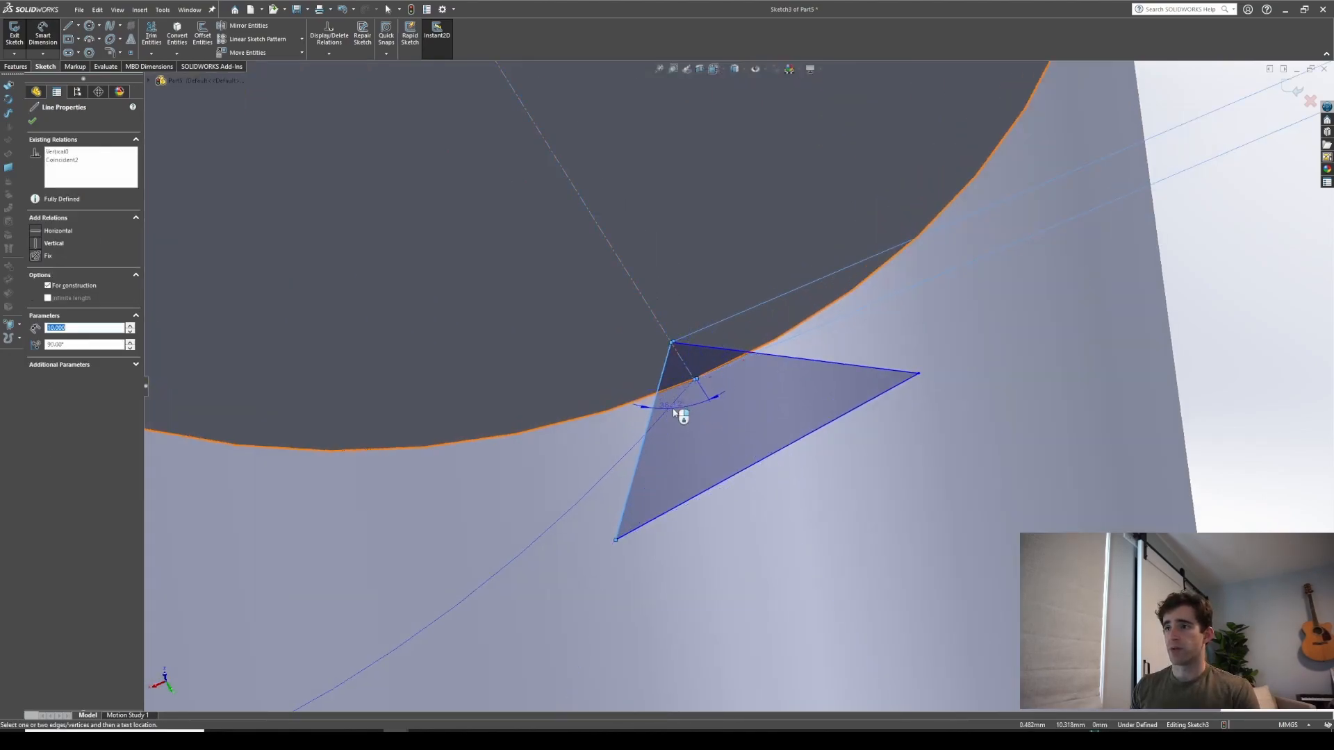
{"action": "left_click", "coordinate": [672, 412]}
{"action": "type", "text": "45"}
{"action": "key", "text": "Return"}
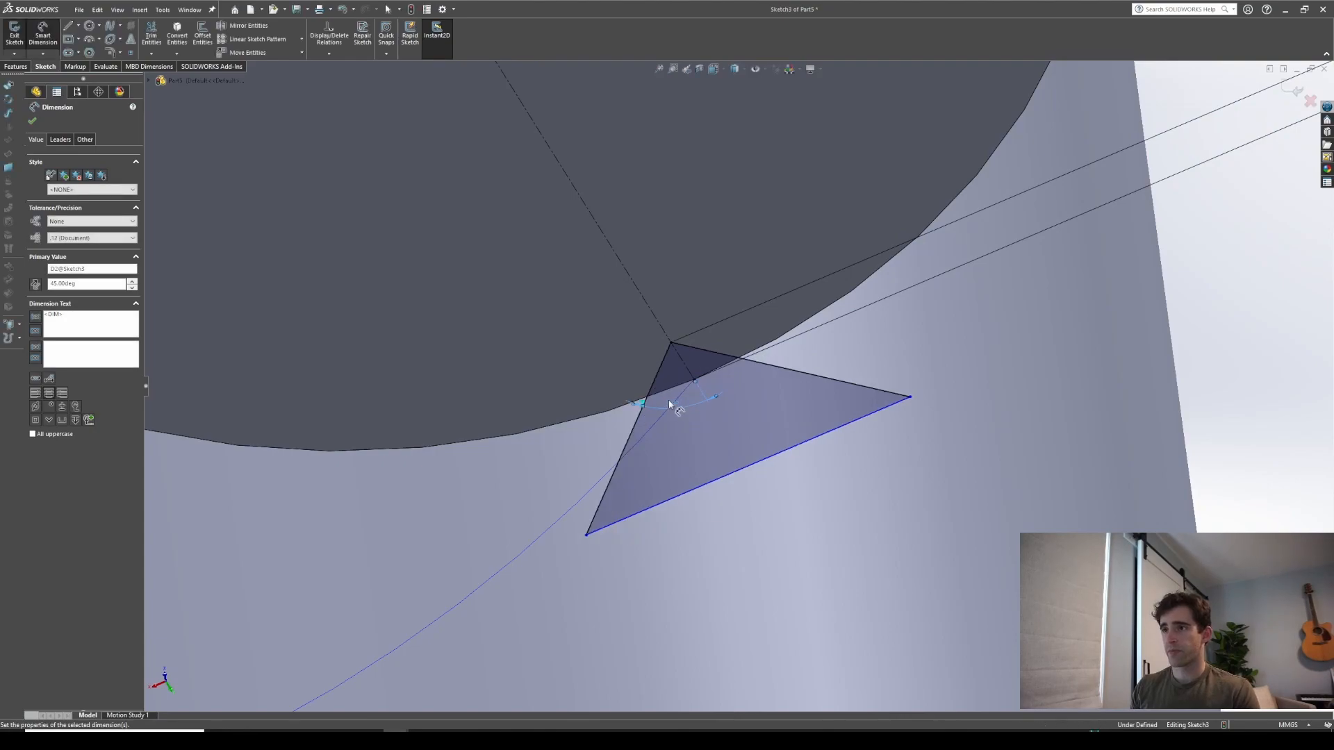
Dimension the triangle's outer edge to 1.5 mm and exit the sketch
{"action": "left_click", "coordinate": [735, 471]}
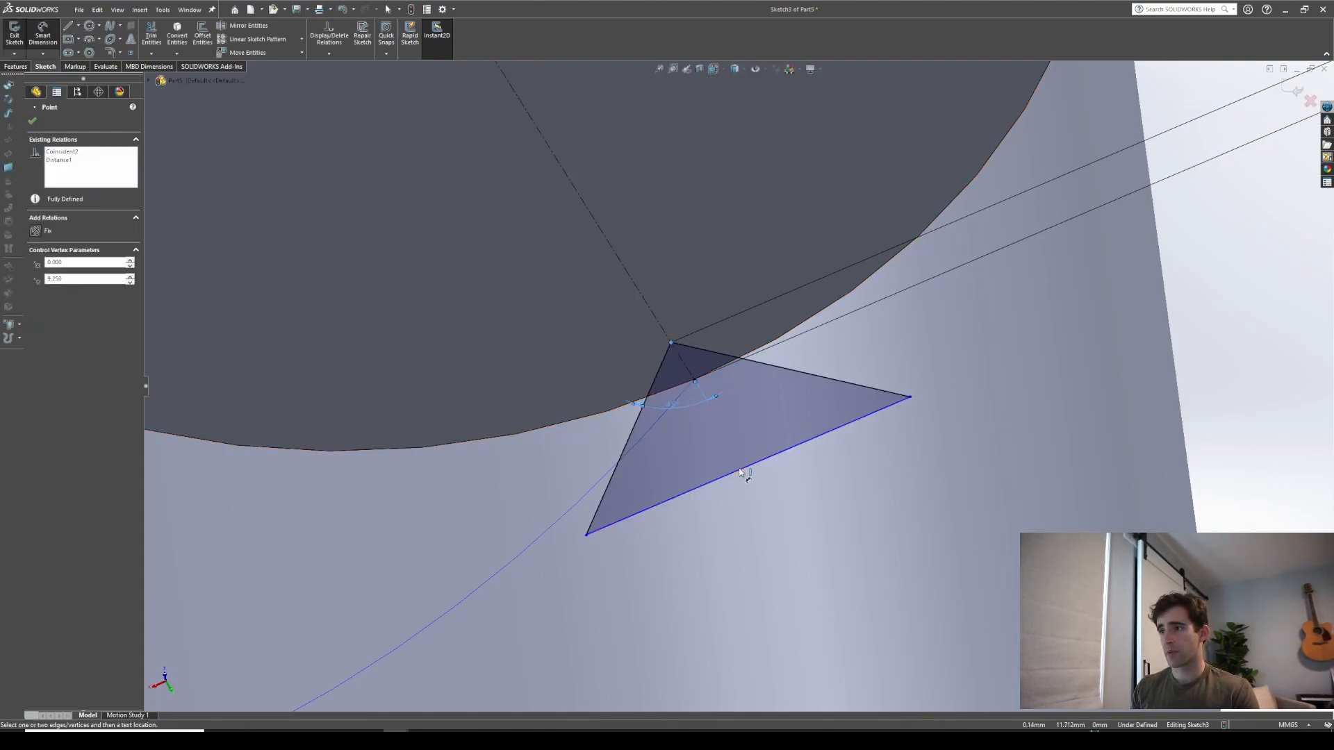
{"action": "left_click", "coordinate": [1105, 475]}
{"action": "type", "text": "1.5"}
{"action": "key", "text": "Return"}
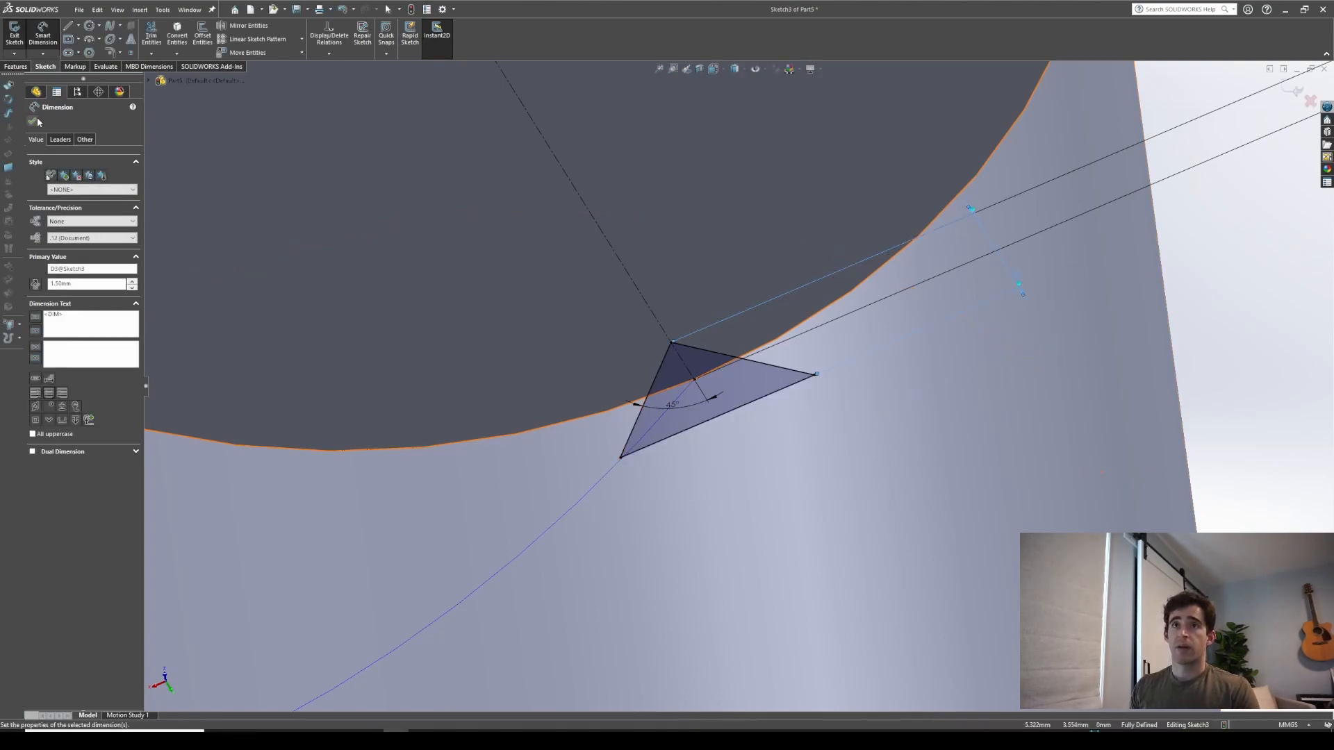
{"action": "key", "text": "Escape"}
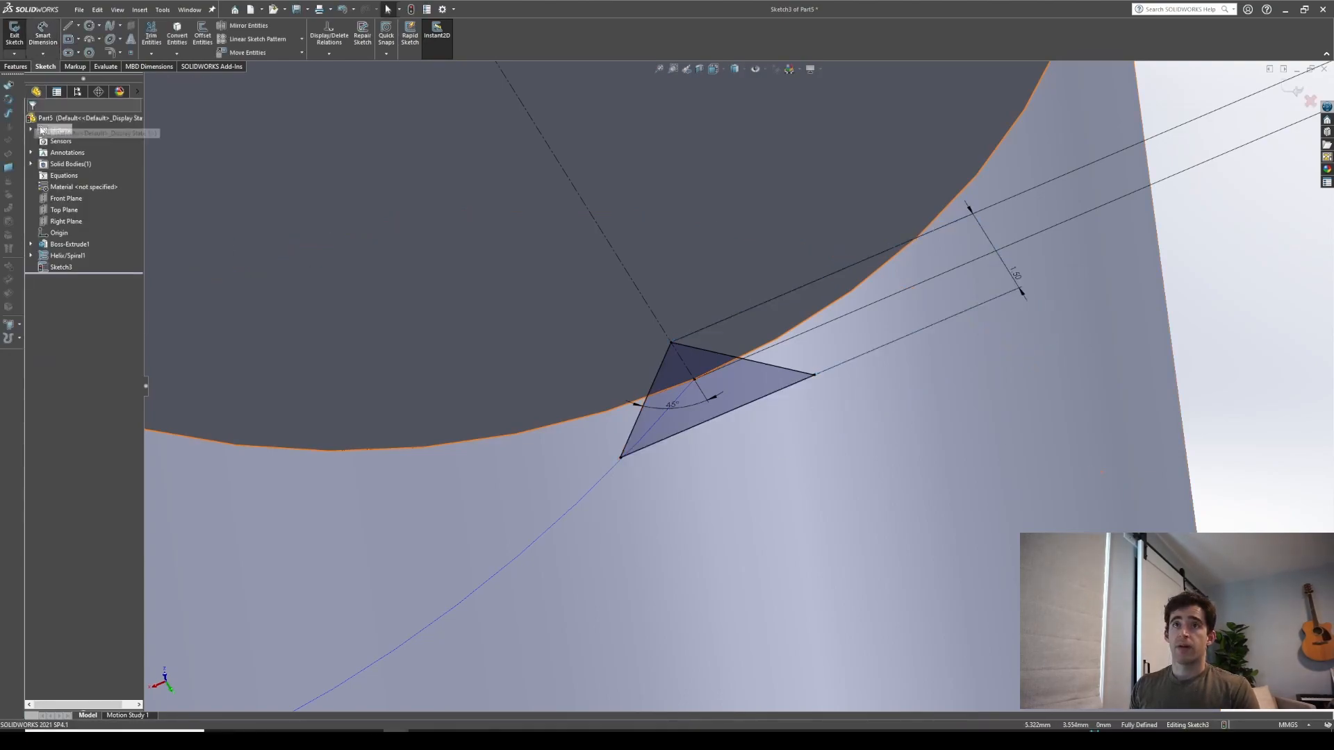
{"action": "left_click", "coordinate": [17, 69]}
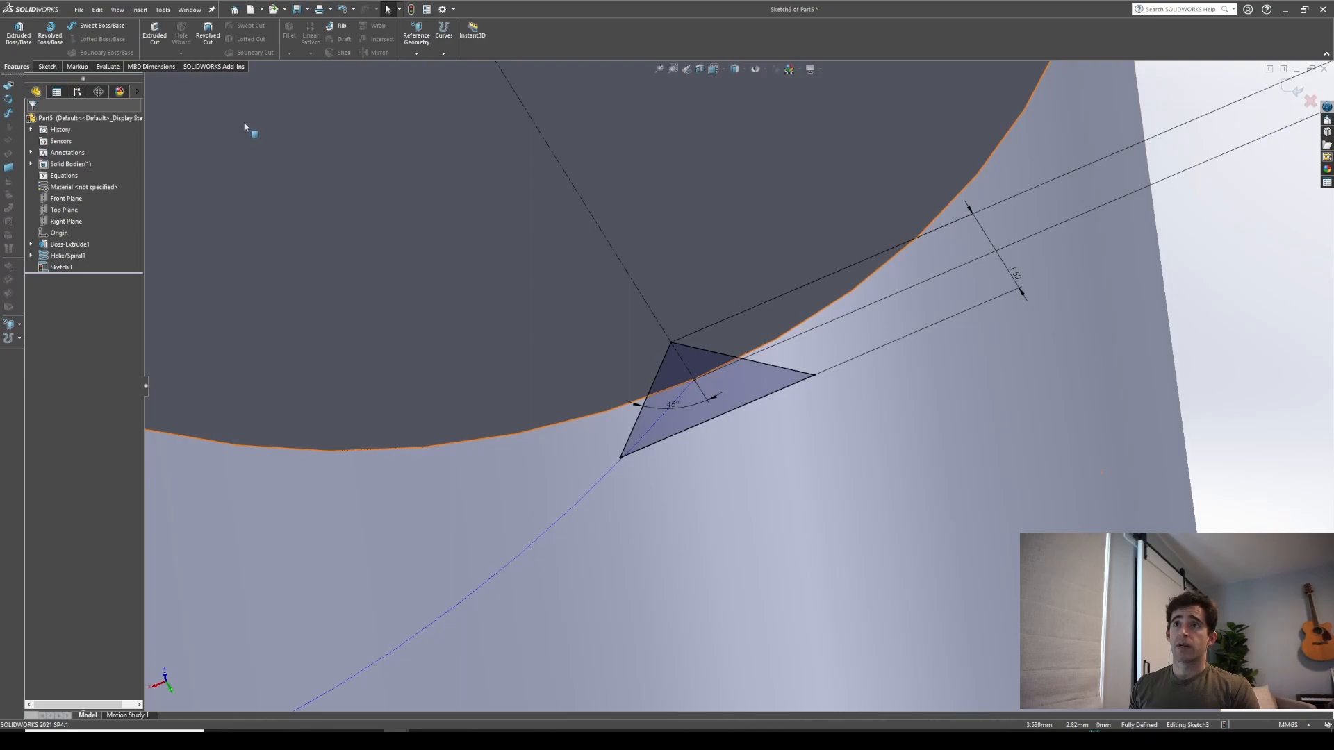
{"action": "left_click", "coordinate": [43, 67]}
{"action": "left_click", "coordinate": [14, 33]}
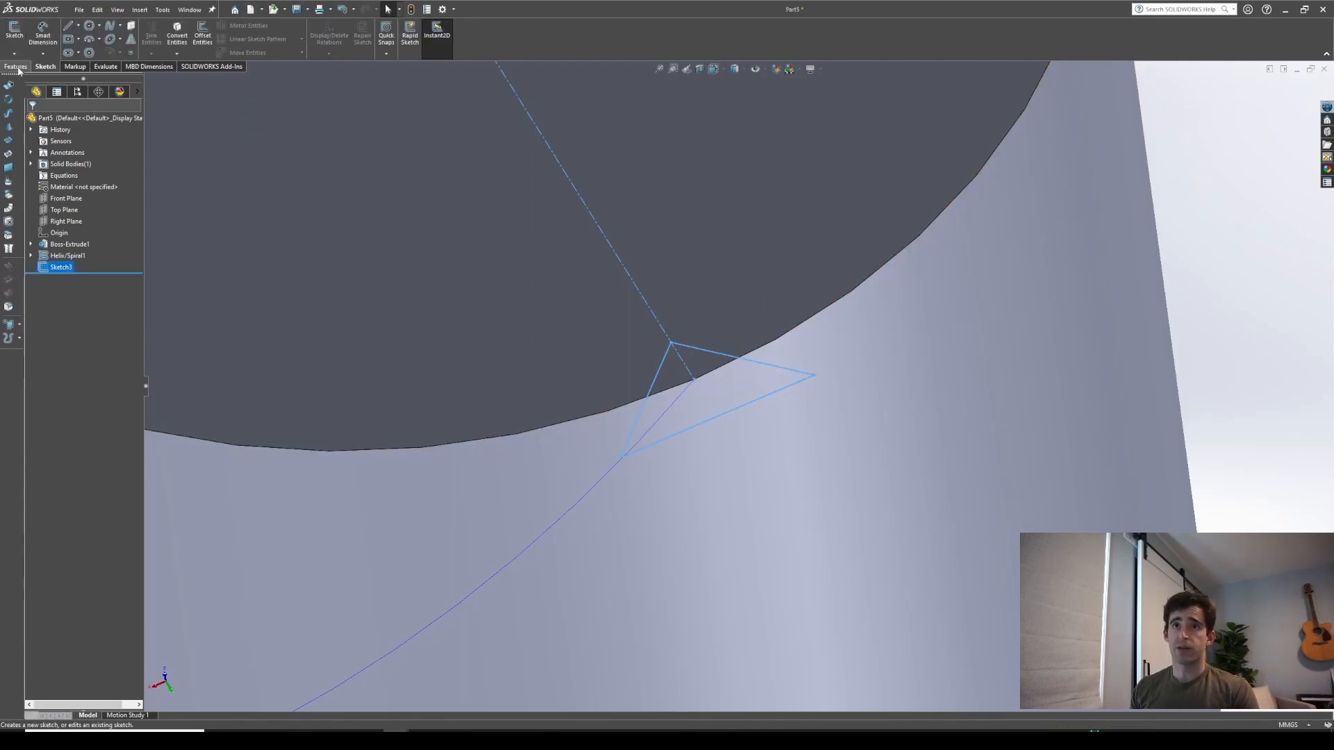
Create a Swept Cut using the triangle sketch as profile and the helix as path
{"action": "left_click", "coordinate": [16, 66]}
{"action": "left_click", "coordinate": [251, 27]}
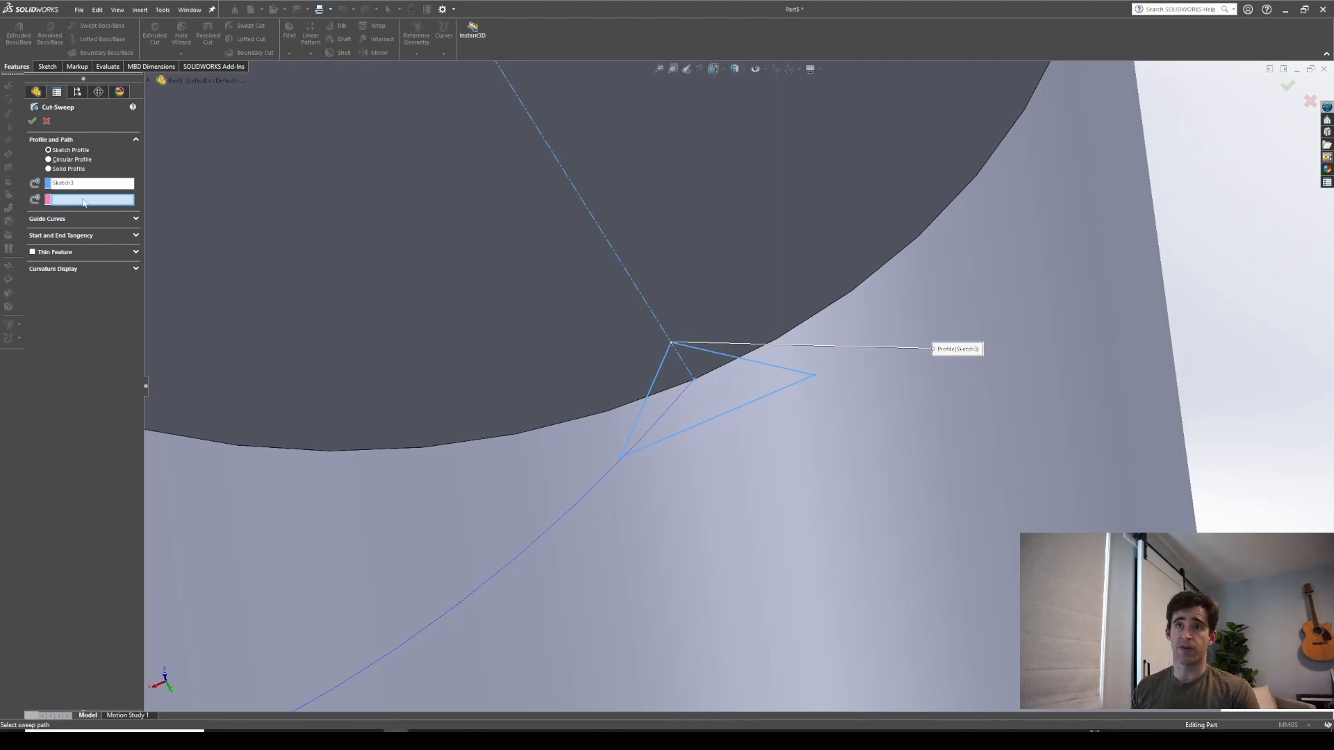
{"action": "left_click", "coordinate": [610, 471]}
{"action": "scroll", "coordinate": [566, 480], "scroll_direction": "up", "scroll_amount": 9}
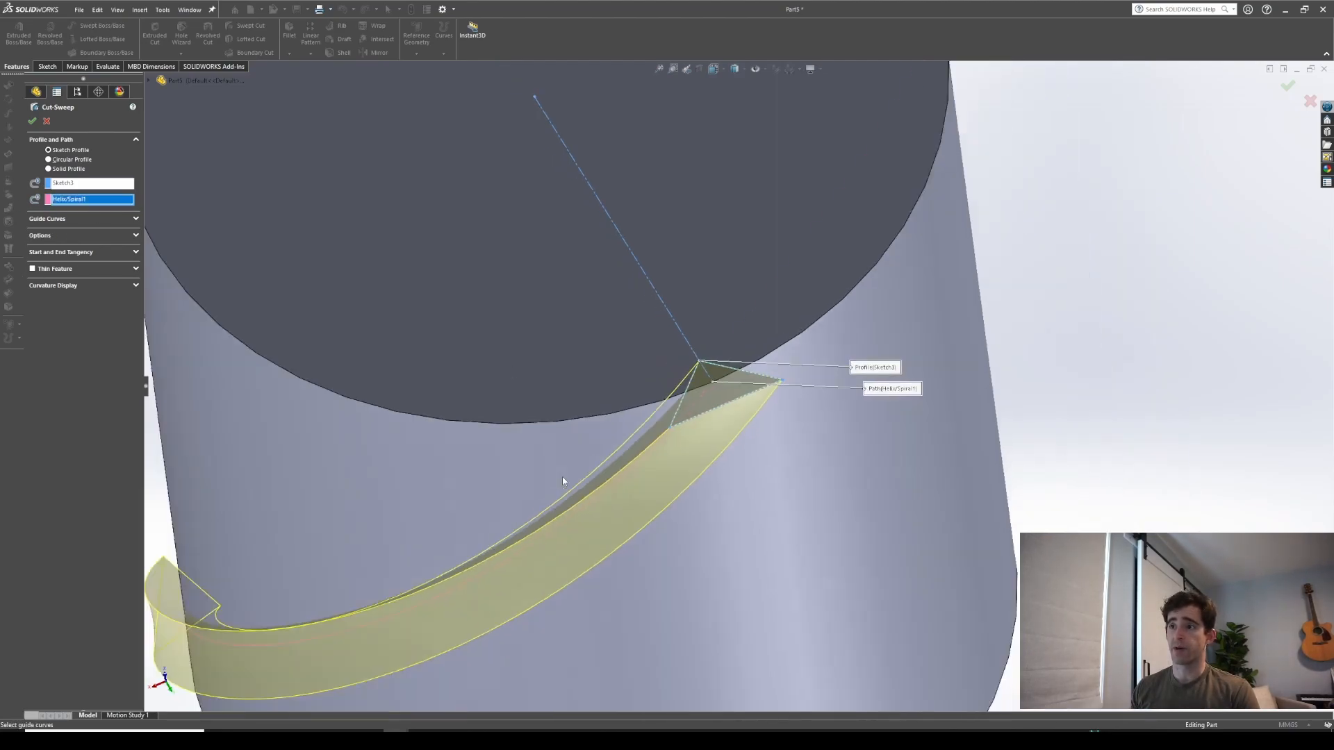
{"action": "mouse_move", "coordinate": [570, 477]}
{"action": "middle_mouse_down"}
{"action": "mouse_move", "coordinate": [666, 401]}
{"action": "mouse_move", "coordinate": [669, 419]}
{"action": "middle_mouse_up"}
{"action": "middle_click_drag", "start_coordinate": [810, 451], "coordinate": [440, 423]}
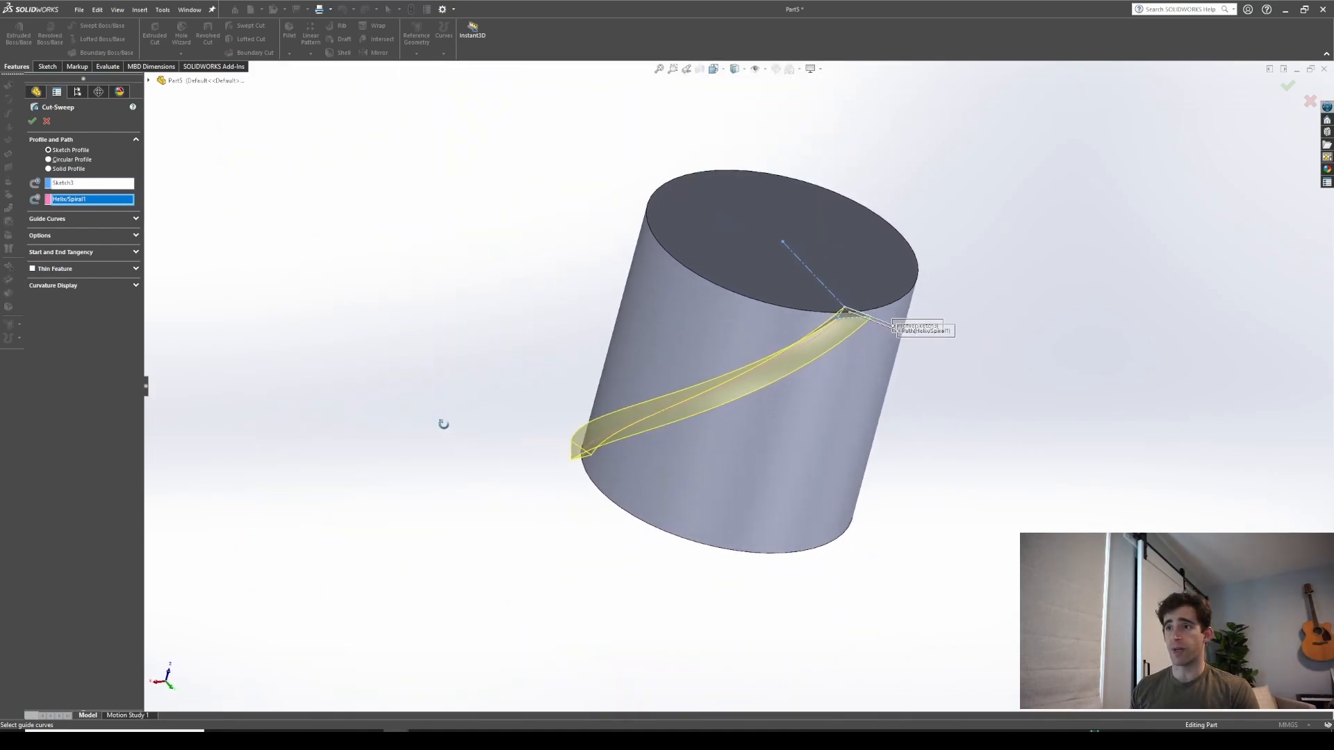
{"action": "left_click", "coordinate": [34, 124]}
{"action": "middle_click_drag", "start_coordinate": [798, 387], "coordinate": [717, 342]}
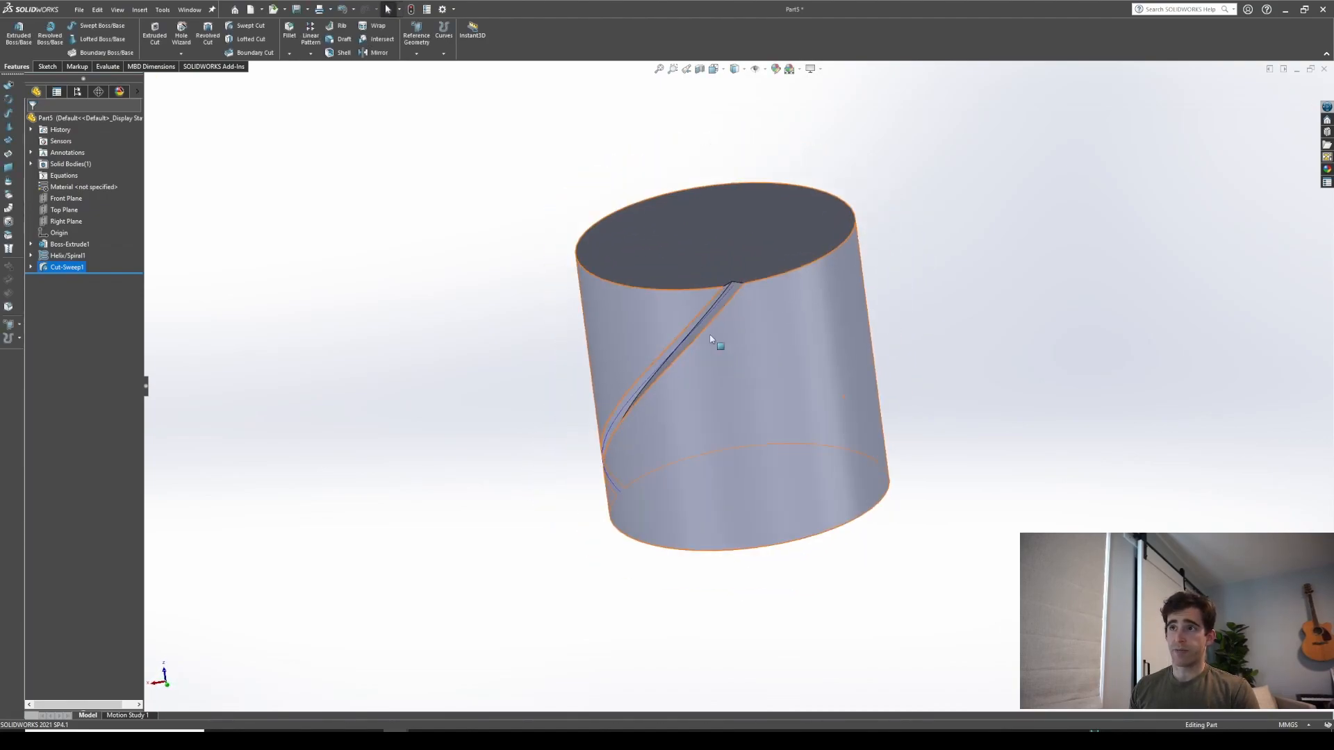
Create a circular pattern of the swept cut around the cylinder's top edge with 24 instances over 360°
{"action": "left_click", "coordinate": [310, 54]}
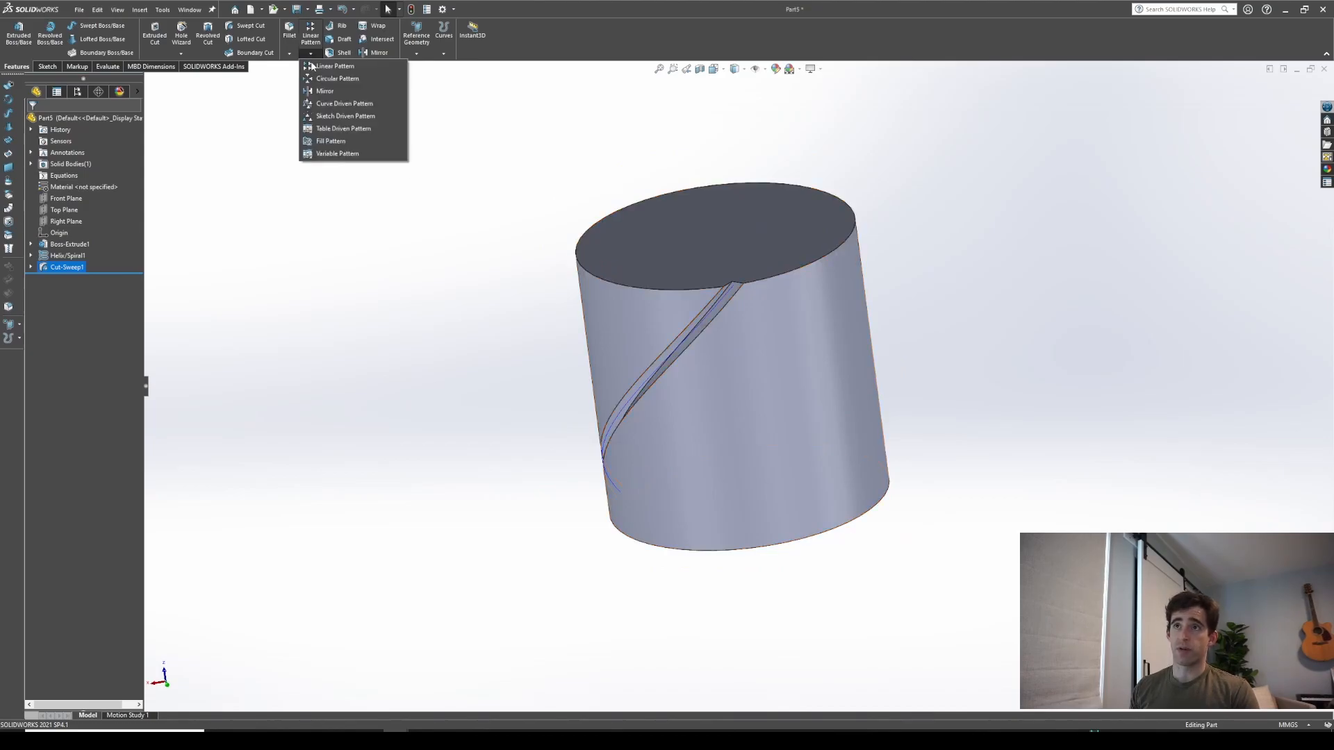
{"action": "left_click", "coordinate": [314, 78]}
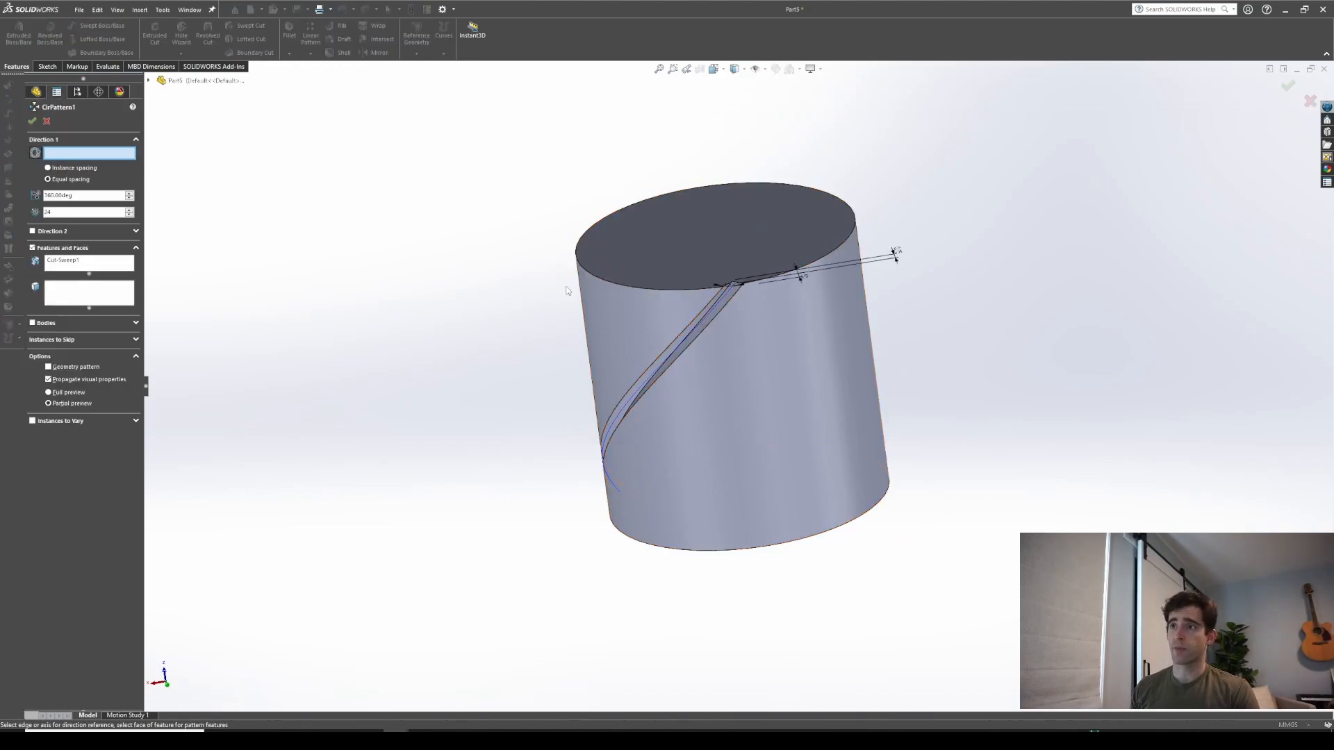
{"action": "left_click", "coordinate": [592, 277]}
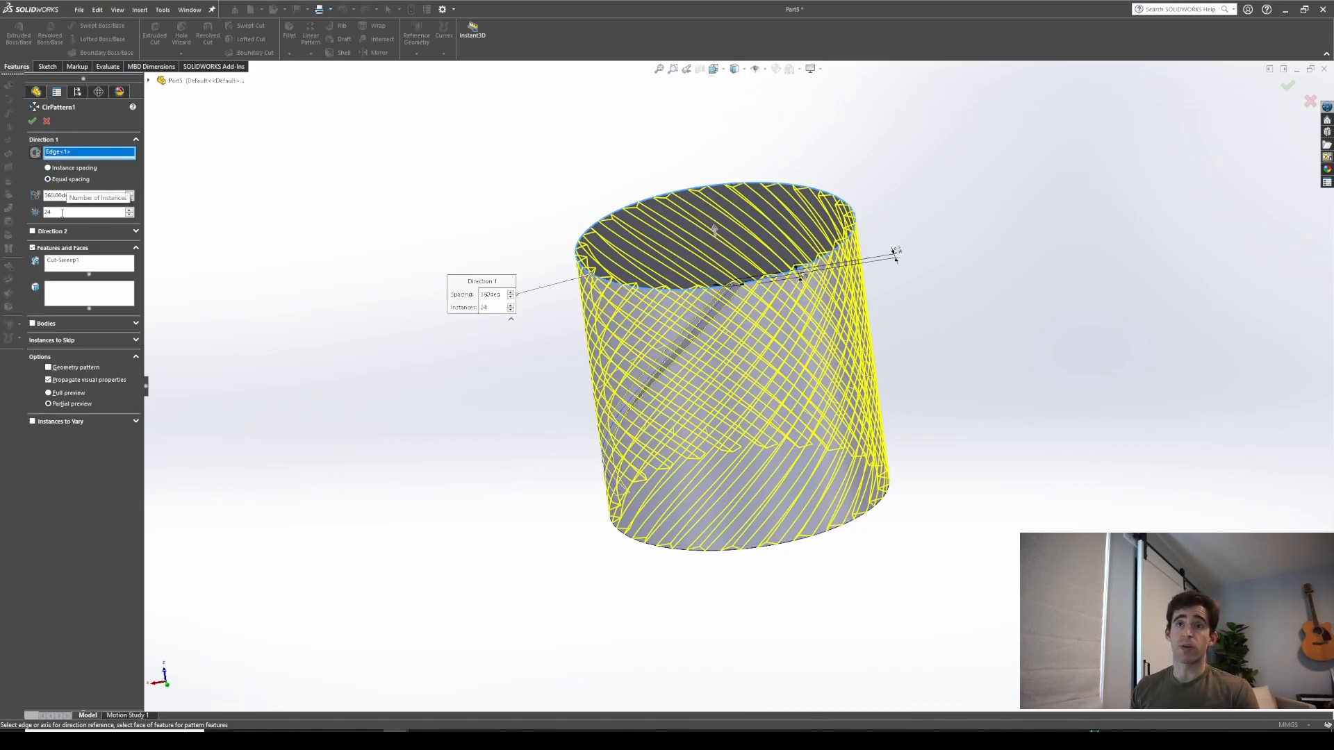
{"action": "middle_click_drag", "start_coordinate": [615, 409], "coordinate": [680, 553]}
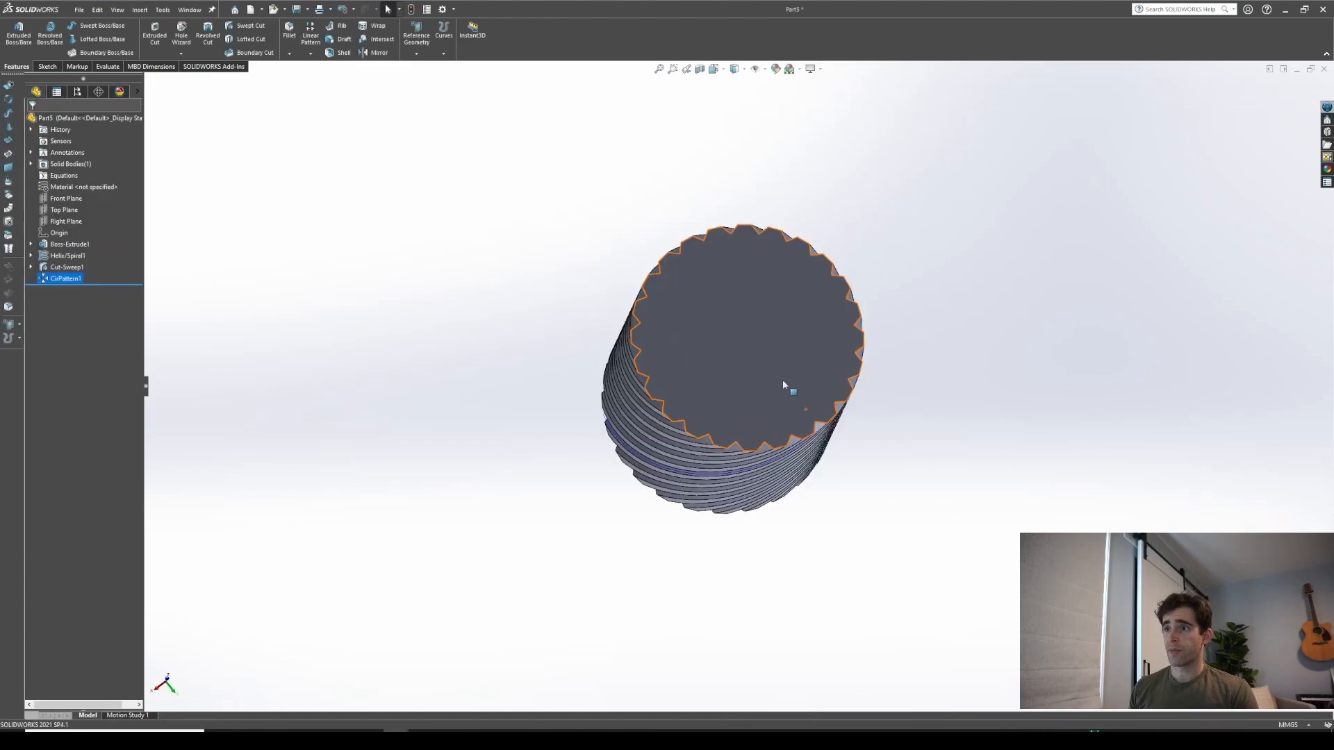
Inspect the patterned helical grooves around the cylinder
{"action": "middle_click_drag", "start_coordinate": [786, 389], "coordinate": [765, 281]}
{"action": "scroll", "coordinate": [764, 281], "scroll_direction": "down", "scroll_amount": 5}
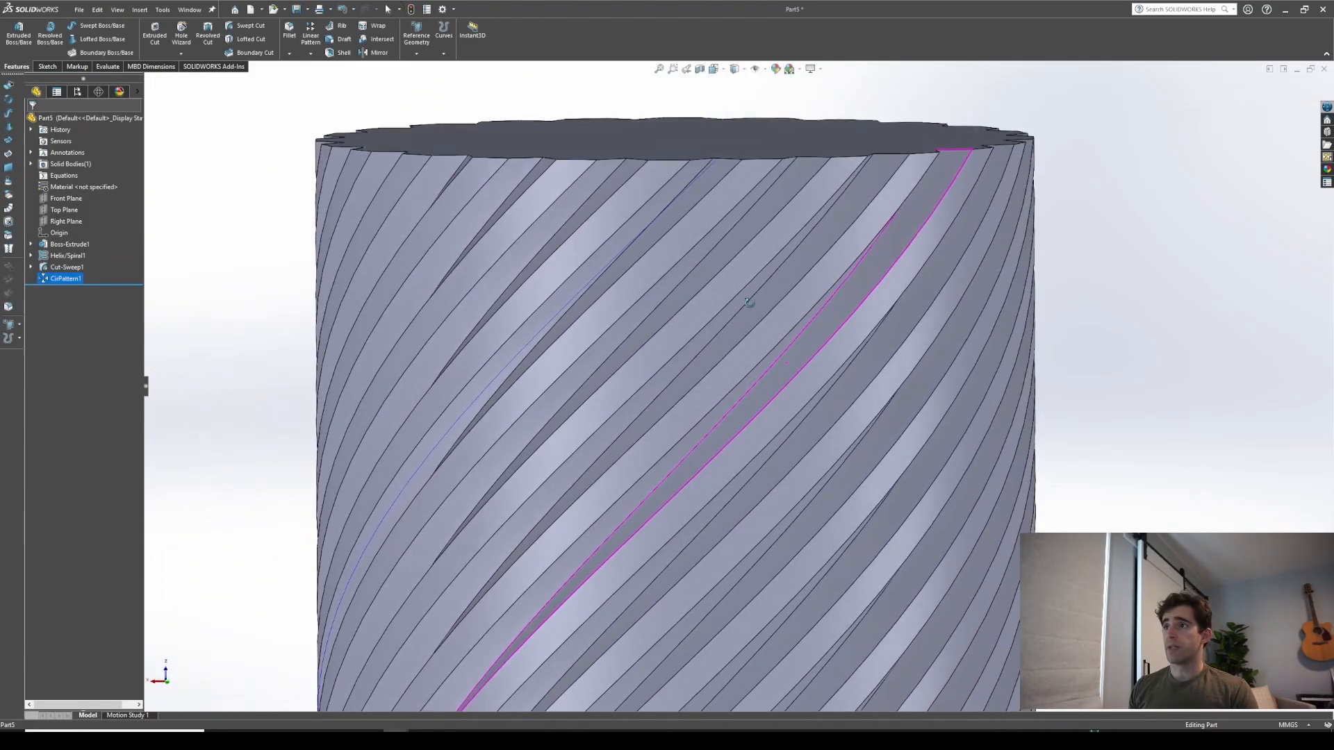
{"action": "scroll", "coordinate": [758, 244], "scroll_direction": "up", "scroll_amount": 3}
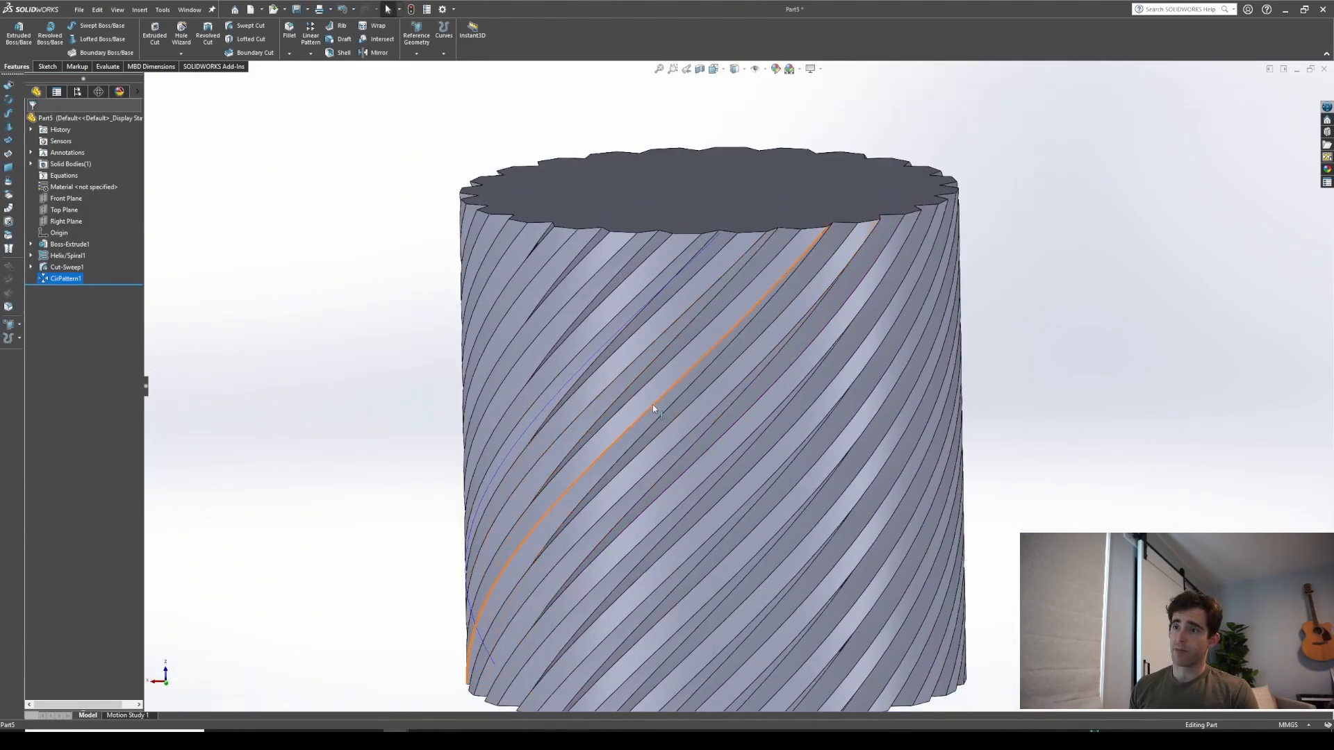
{"action": "scroll", "coordinate": [667, 402], "scroll_direction": "up", "scroll_amount": 2}
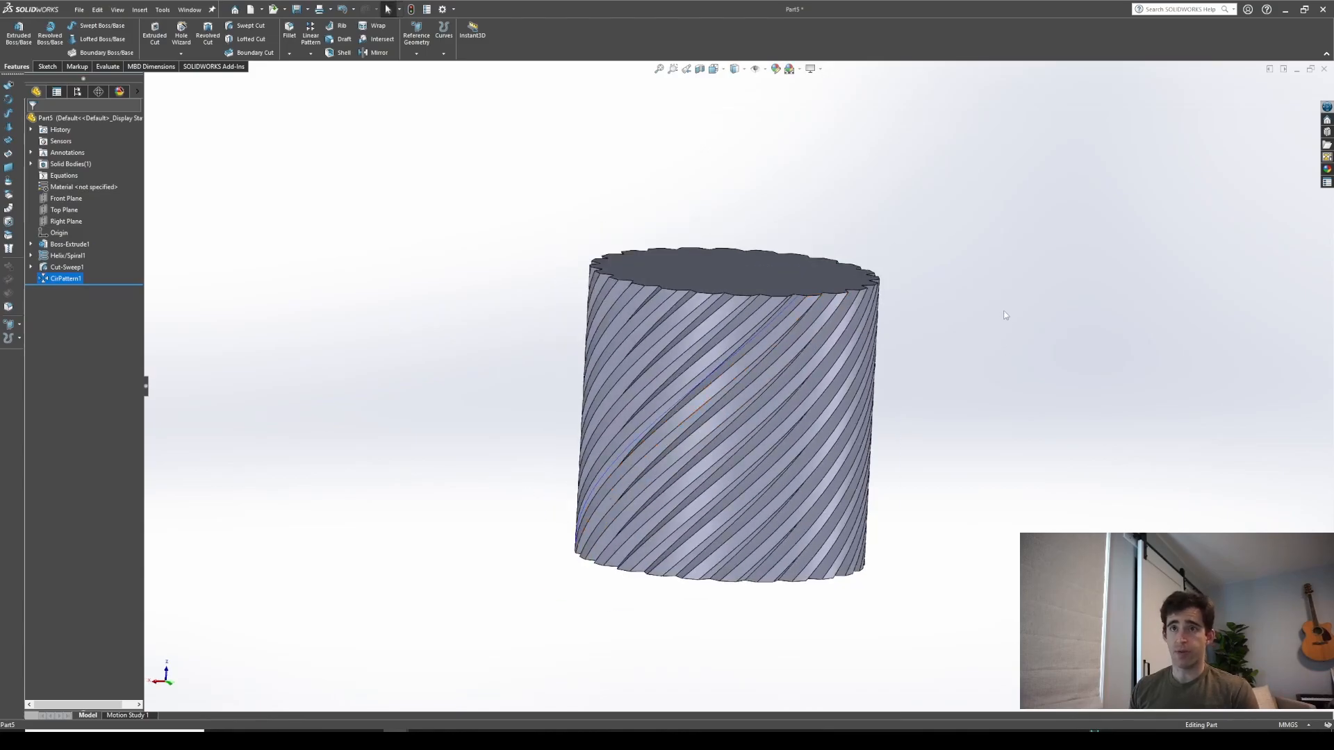
{"action": "scroll", "coordinate": [836, 389], "scroll_direction": "down", "scroll_amount": 3}
{"action": "scroll", "coordinate": [785, 357], "scroll_direction": "up", "scroll_amount": 4}
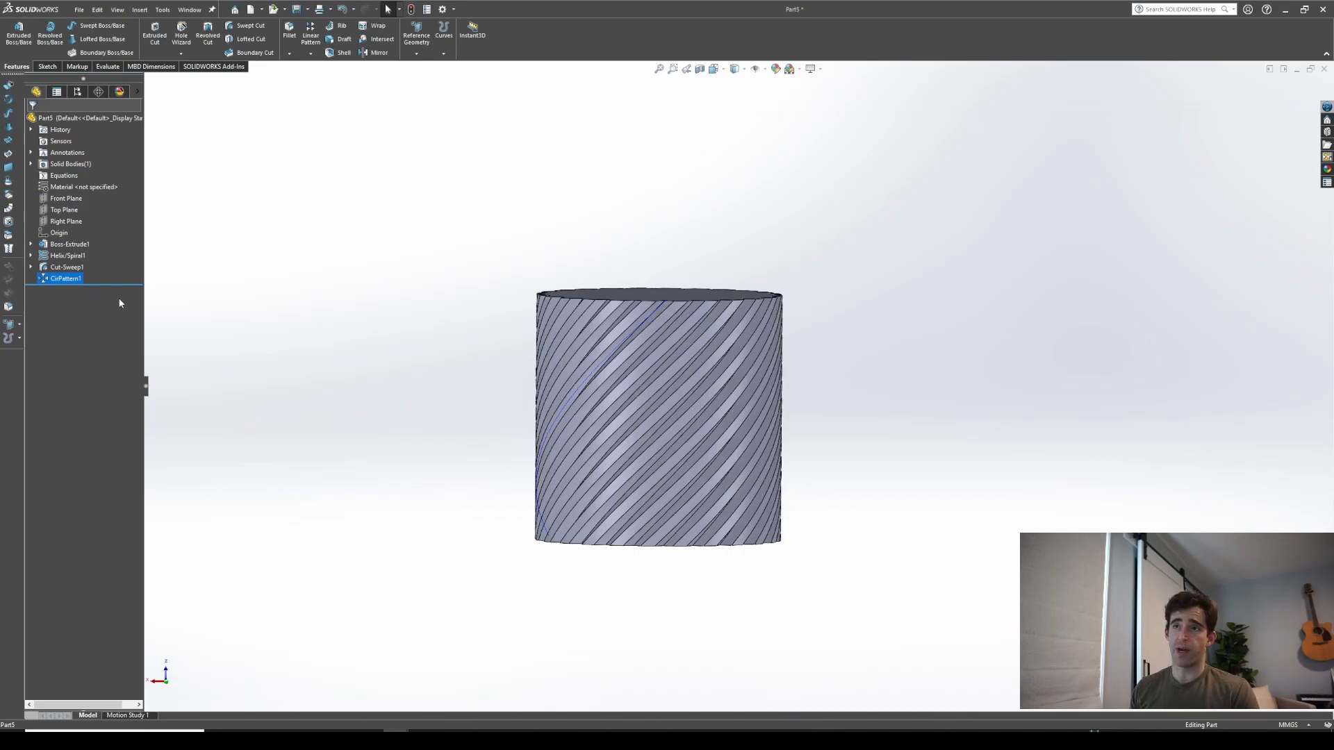
Create a reference plane midway between the cylinder's top and bottom faces
{"action": "left_click", "coordinate": [415, 55]}
{"action": "left_click", "coordinate": [420, 67]}
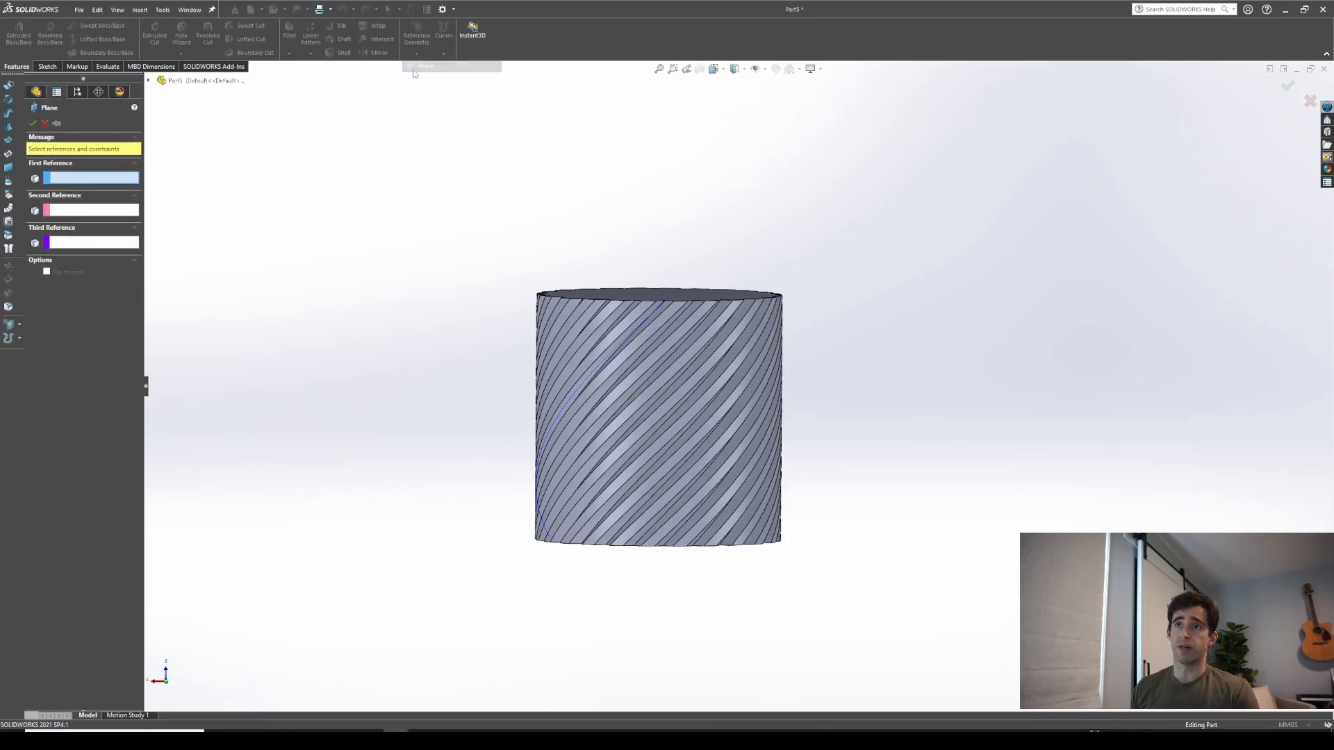
{"action": "middle_click_drag", "start_coordinate": [316, 268], "coordinate": [320, 321]}
{"action": "left_click", "coordinate": [648, 300]}
{"action": "middle_click_drag", "start_coordinate": [649, 300], "coordinate": [625, 473]}
{"action": "left_click", "coordinate": [640, 536]}
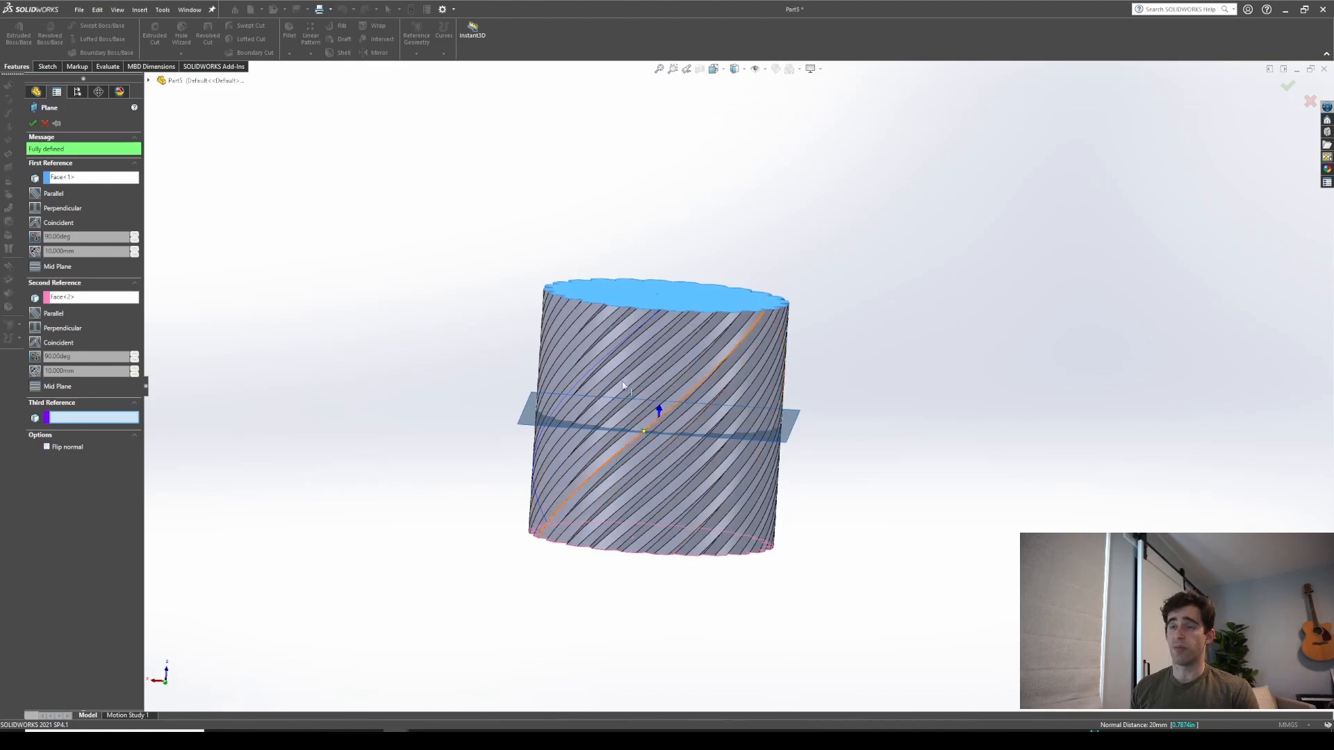
{"action": "left_click", "coordinate": [32, 124]}
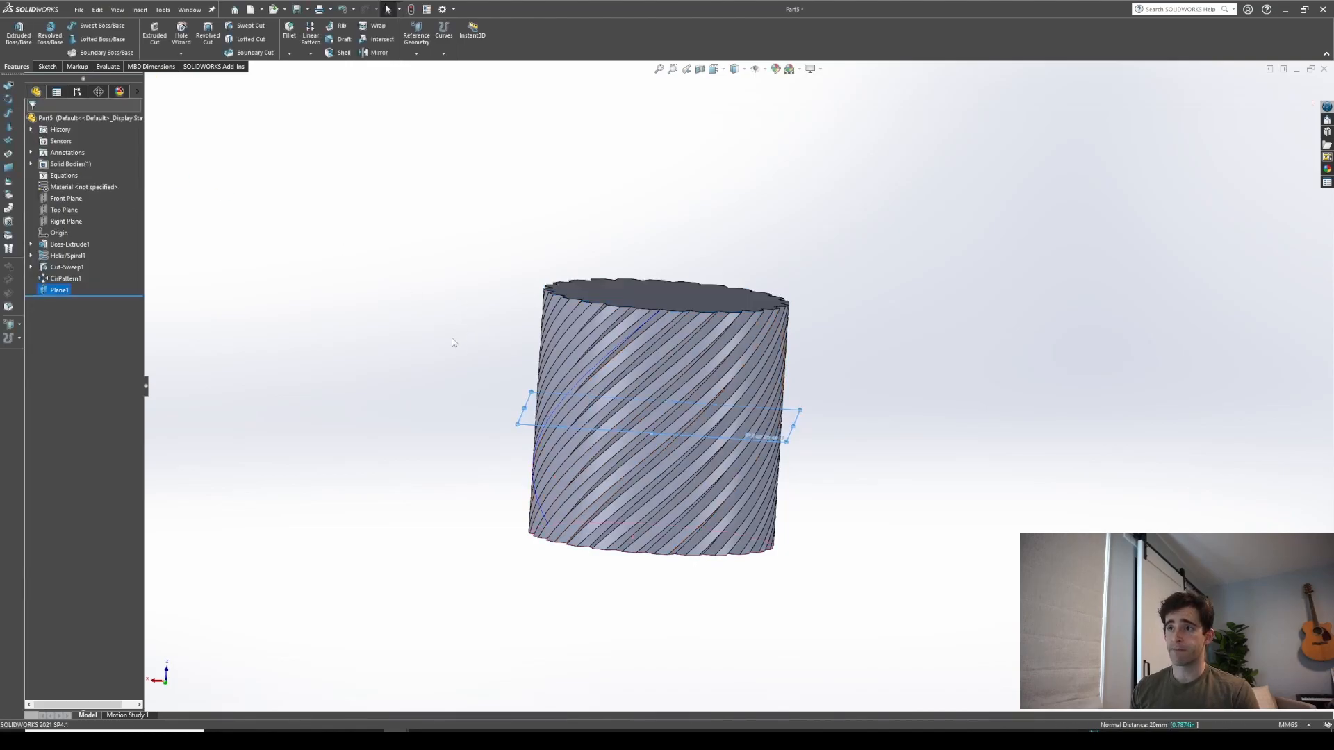
Mirror the circular pattern of grooves about the new mid plane
{"action": "left_click", "coordinate": [376, 53]}
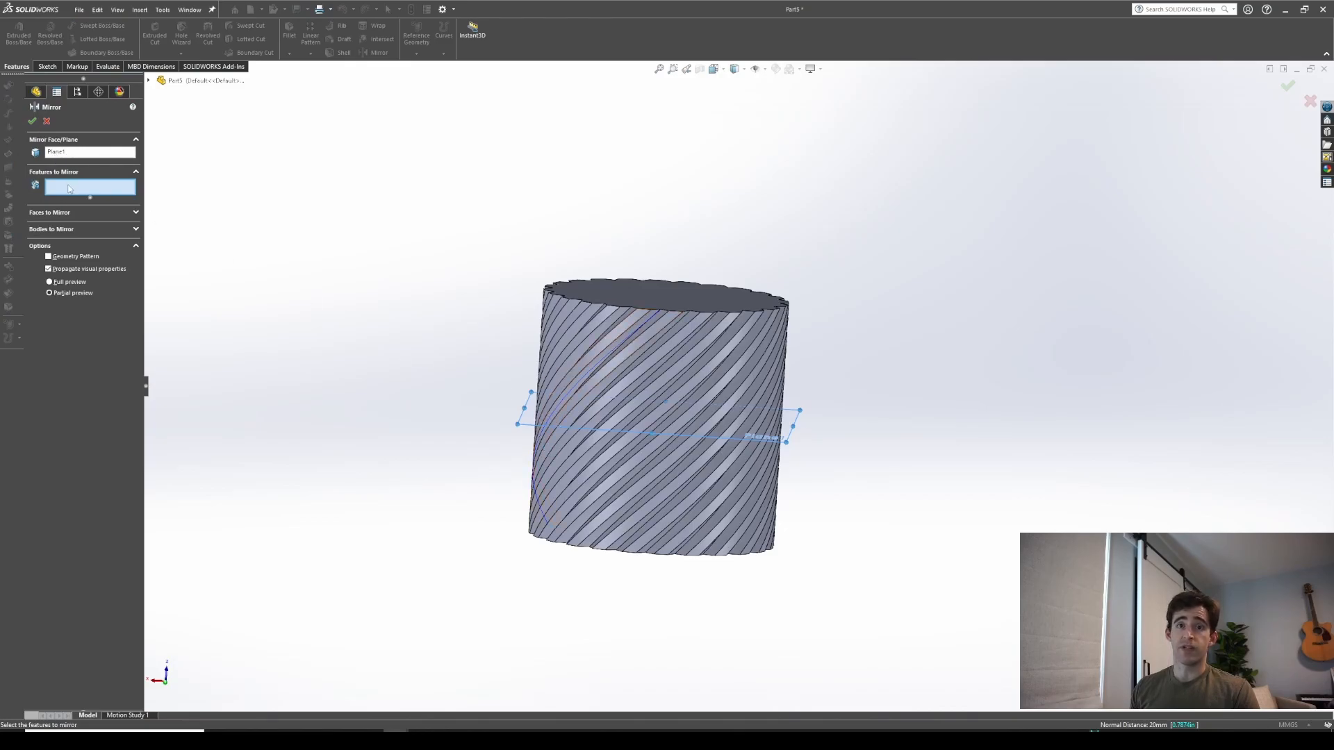
{"action": "left_click", "coordinate": [592, 338]}
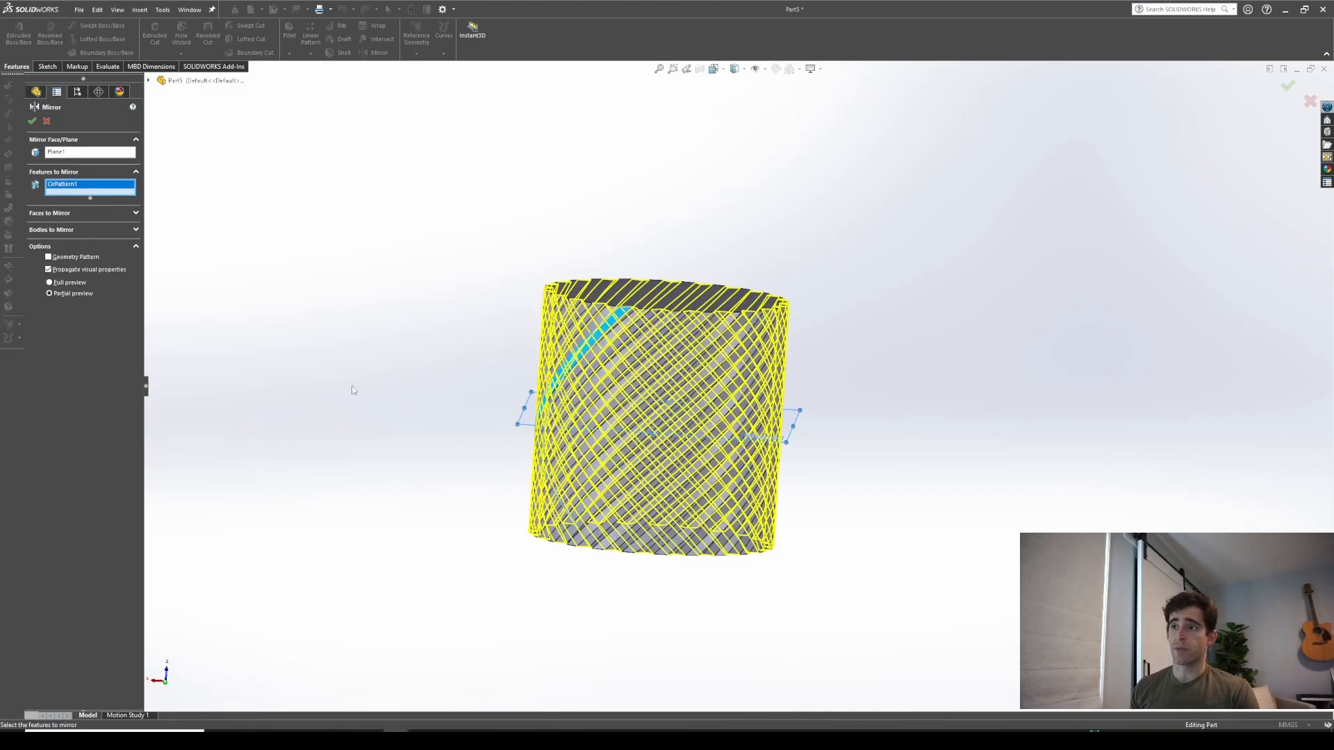
{"action": "middle_click_drag", "start_coordinate": [418, 394], "coordinate": [389, 381]}
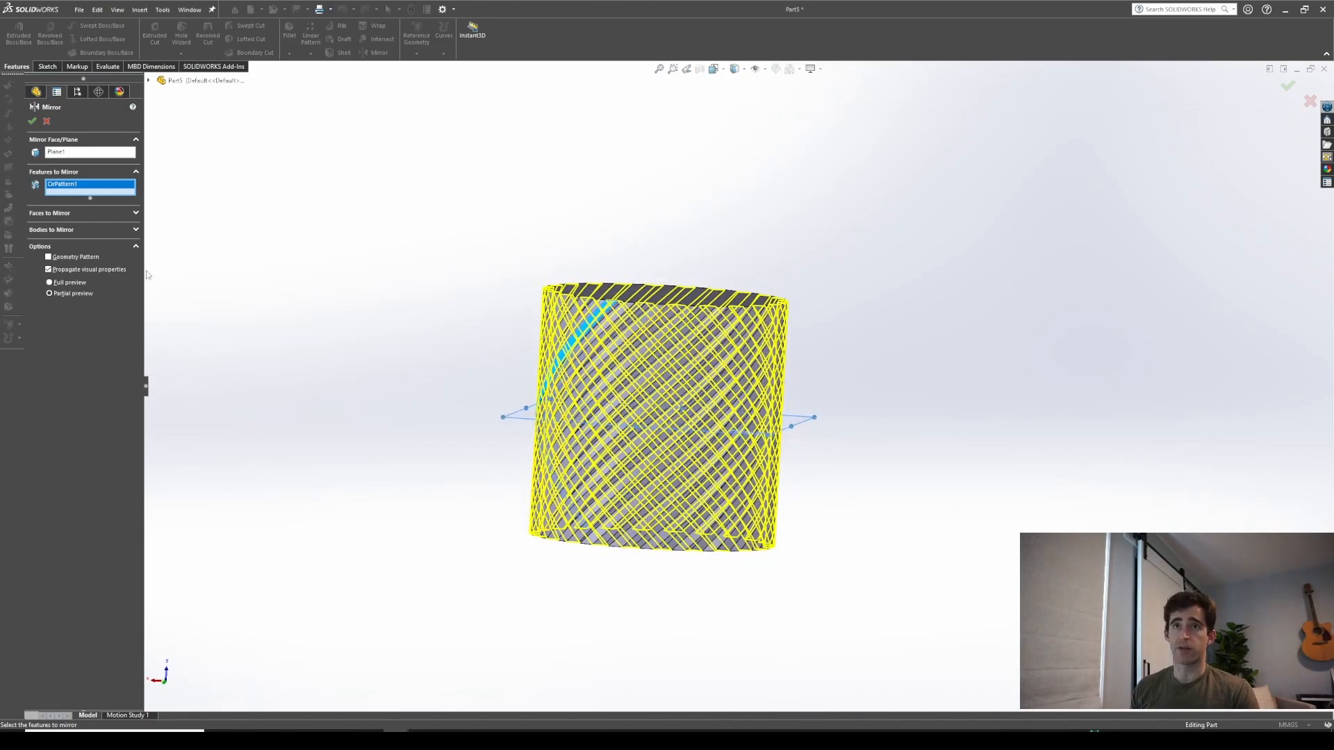
{"action": "left_click", "coordinate": [32, 122]}
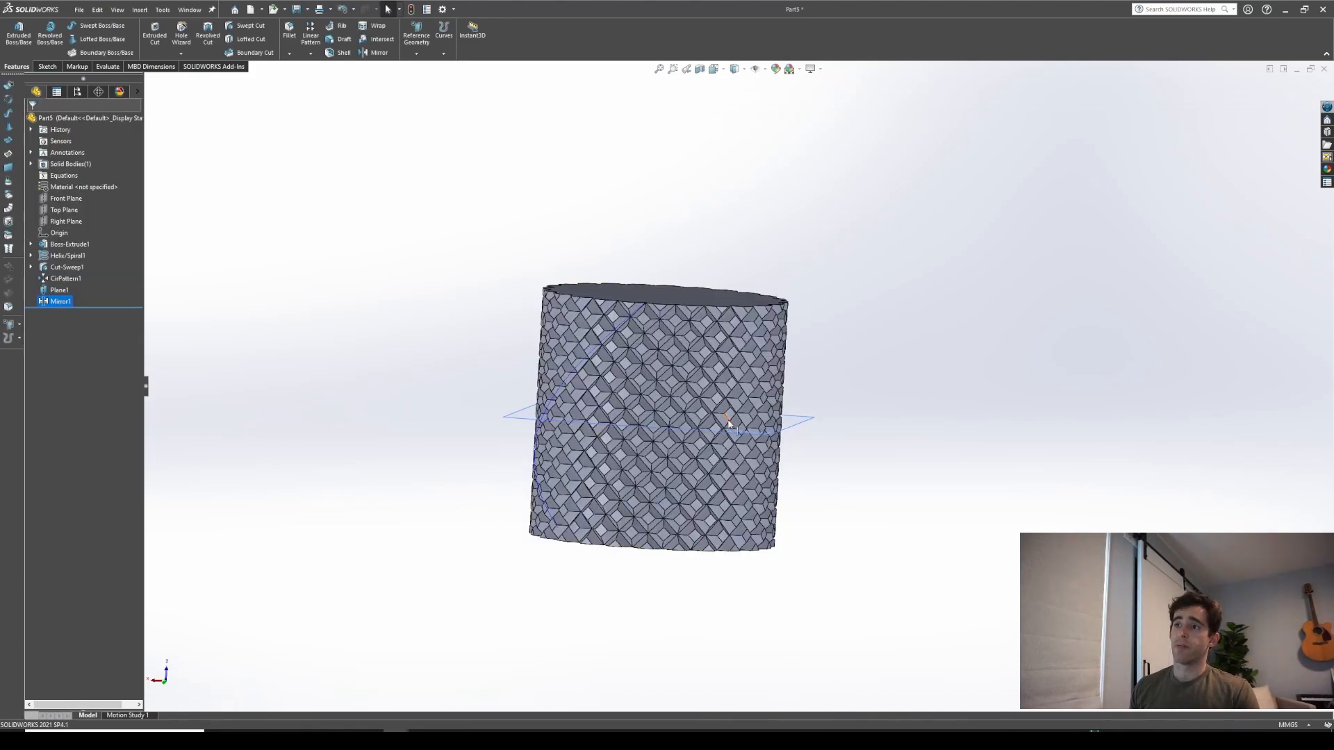
Zoom in to examine the crossed diamond groove pattern on the cylinder
{"action": "scroll", "coordinate": [728, 425], "scroll_direction": "down", "scroll_amount": 3}
{"action": "middle_click_drag", "start_coordinate": [609, 422], "coordinate": [608, 409]}
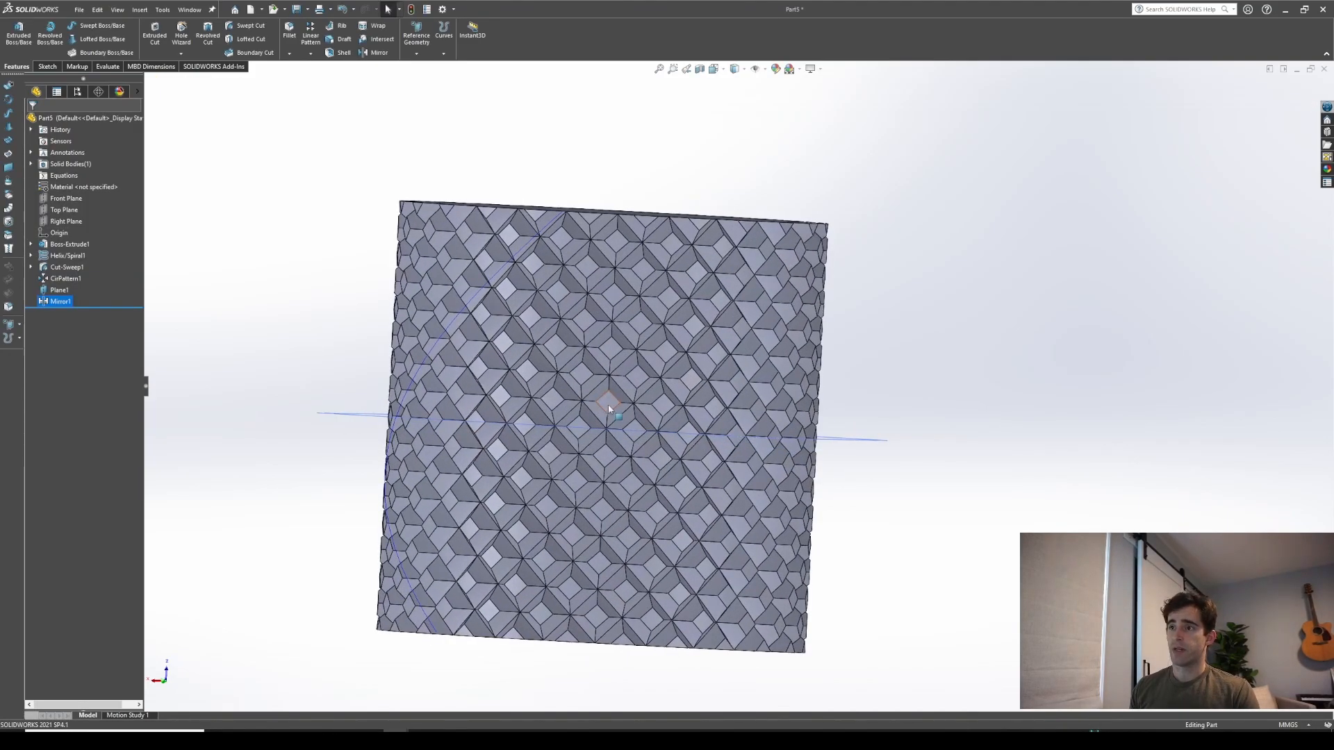
{"action": "left_click", "coordinate": [608, 409]}
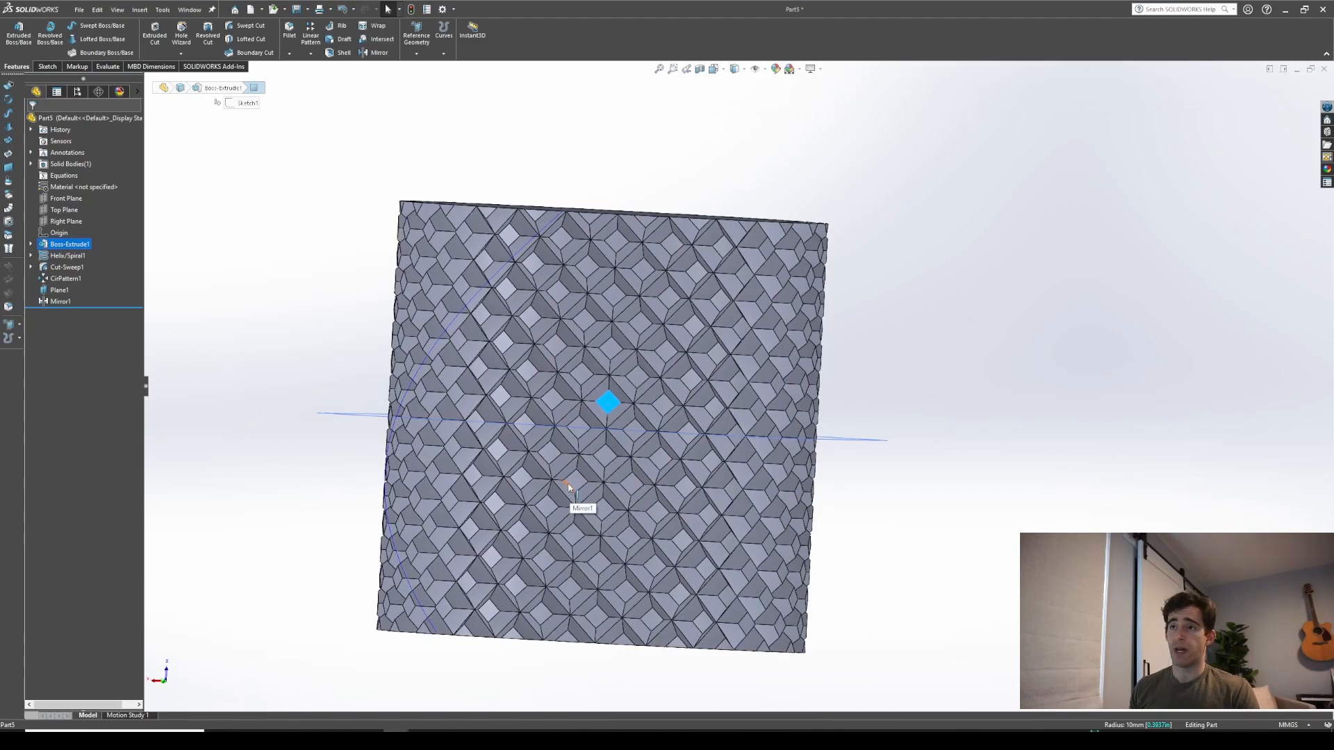